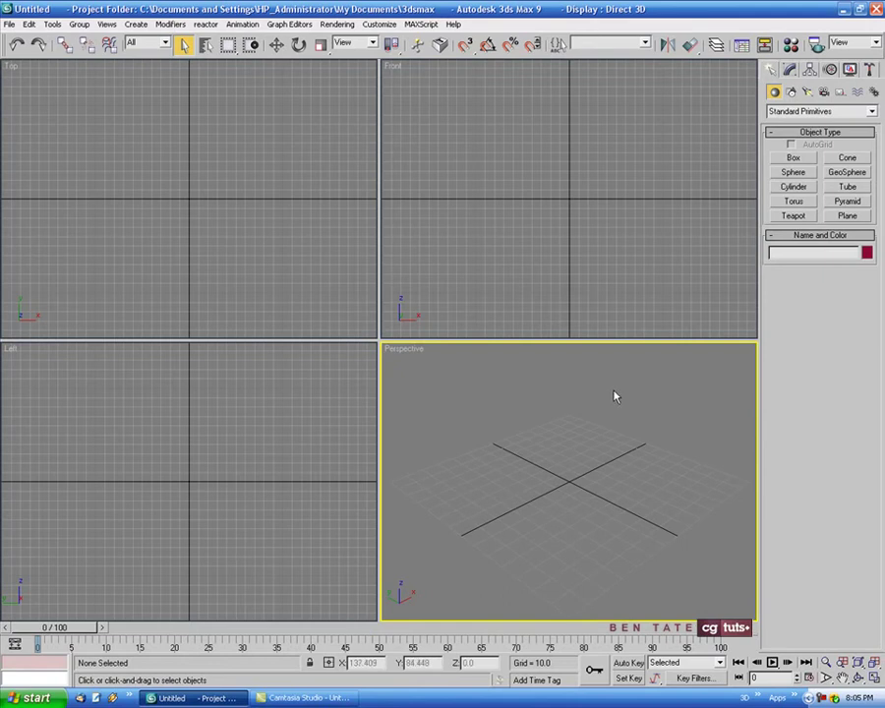
Open the Spiral Stairs.jpg reference image from the Asset Browser, close the browser, and minimize the image window
{"action": "left_click", "coordinate": [869, 69]}
{"action": "left_click", "coordinate": [820, 145]}
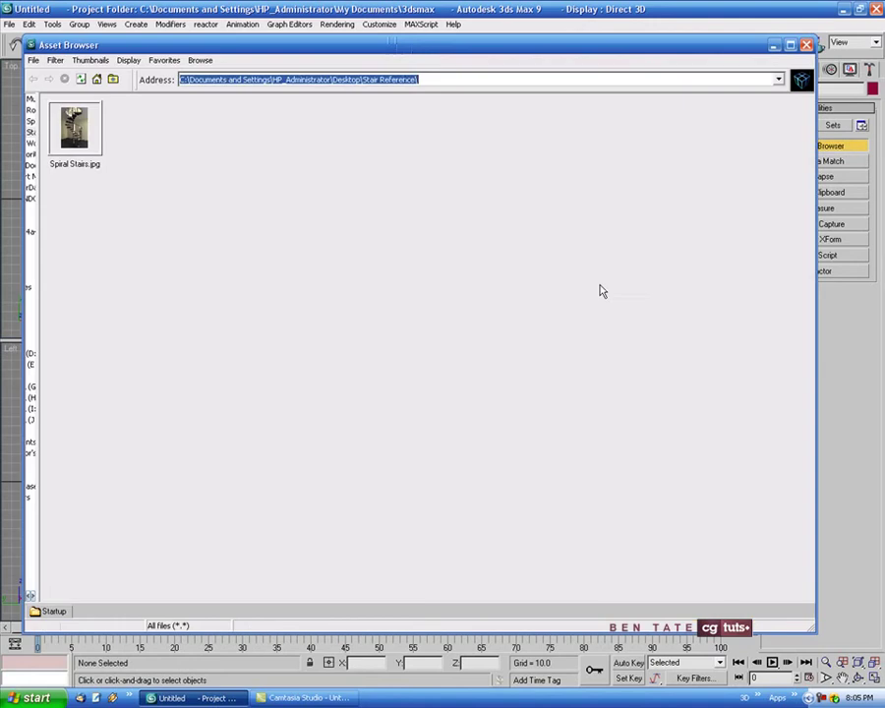
{"action": "double_click", "coordinate": [95, 126]}
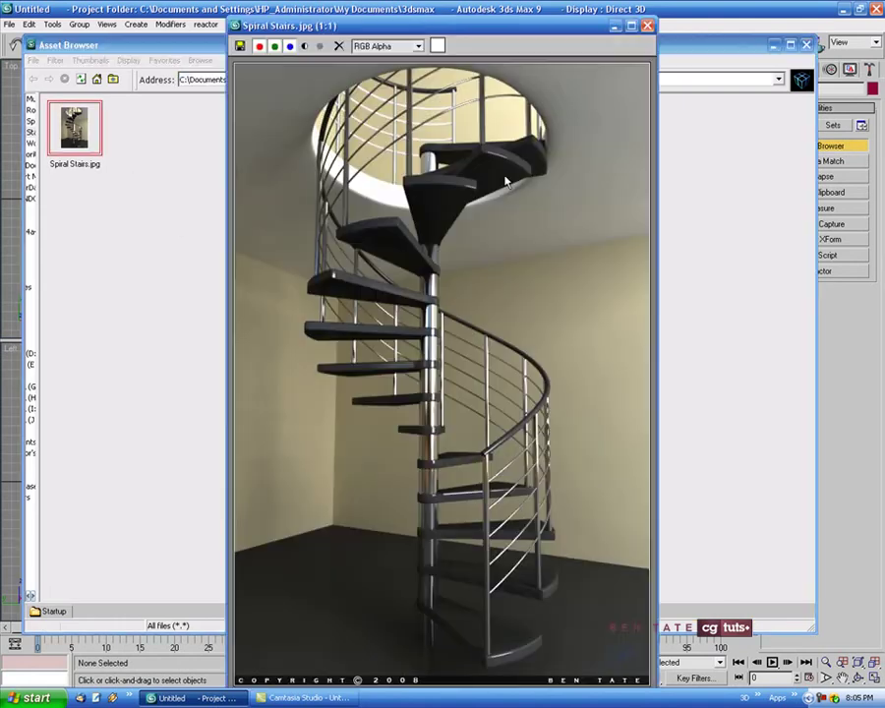
{"action": "left_click_drag", "start_coordinate": [534, 39], "coordinate": [319, 30]}
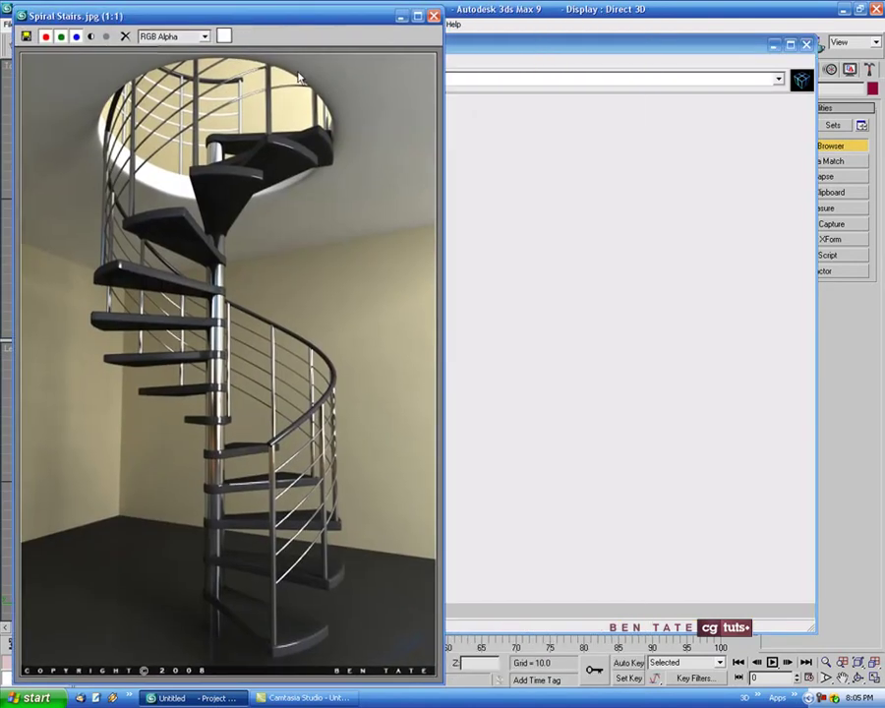
{"action": "left_click", "coordinate": [807, 45]}
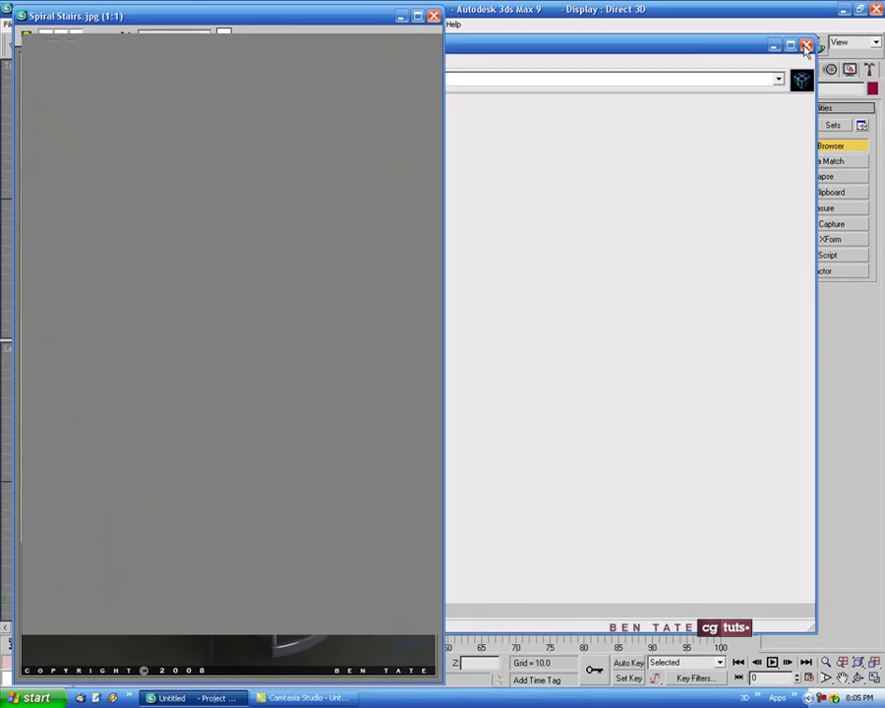
{"action": "left_click_drag", "start_coordinate": [329, 24], "coordinate": [324, 19]}
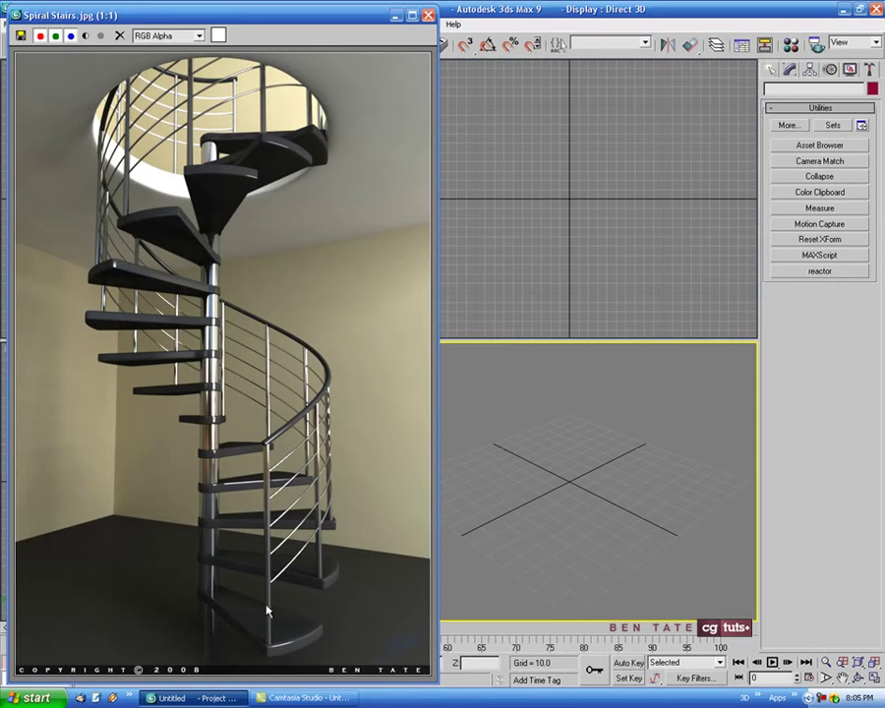
{"action": "left_click", "coordinate": [399, 16]}
Create a cylinder near the centre of the maximized Top view, about 7.4 in radius and 129 high, with the grid hidden
{"action": "left_click", "coordinate": [331, 197]}
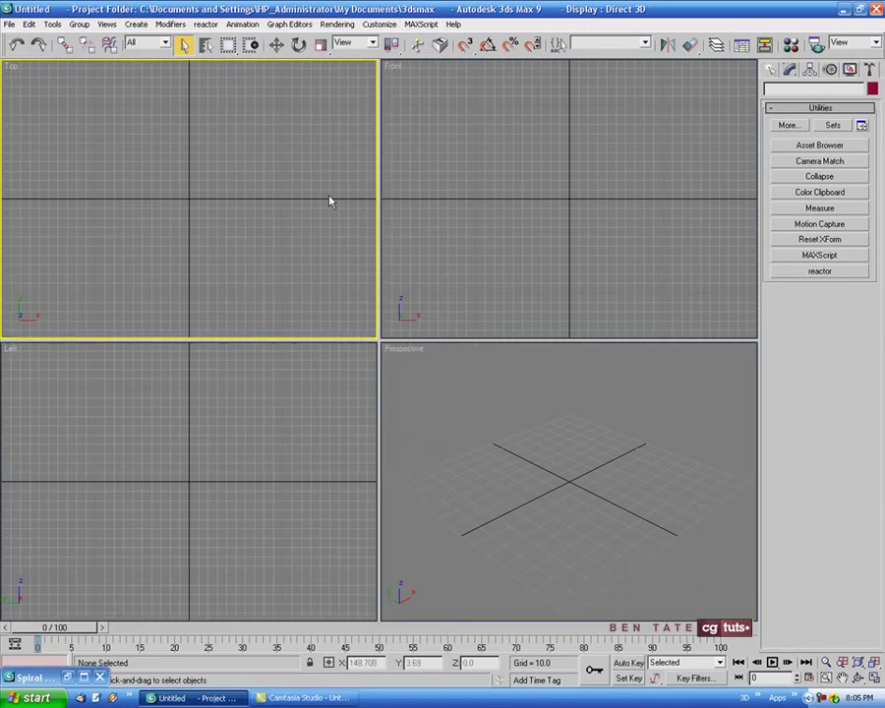
{"action": "key", "text": "alt+w"}
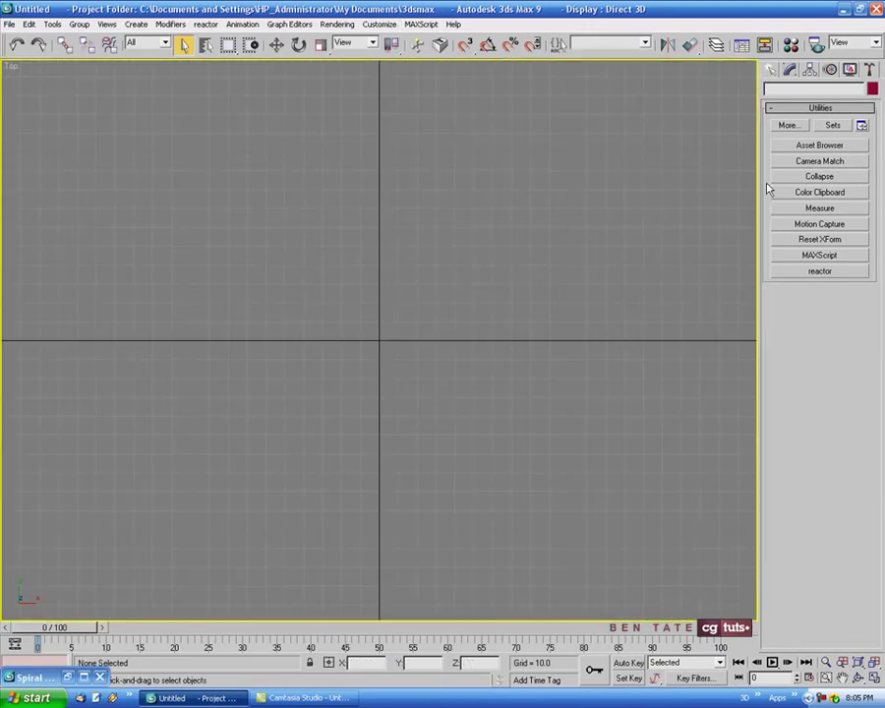
{"action": "key", "text": "g"}
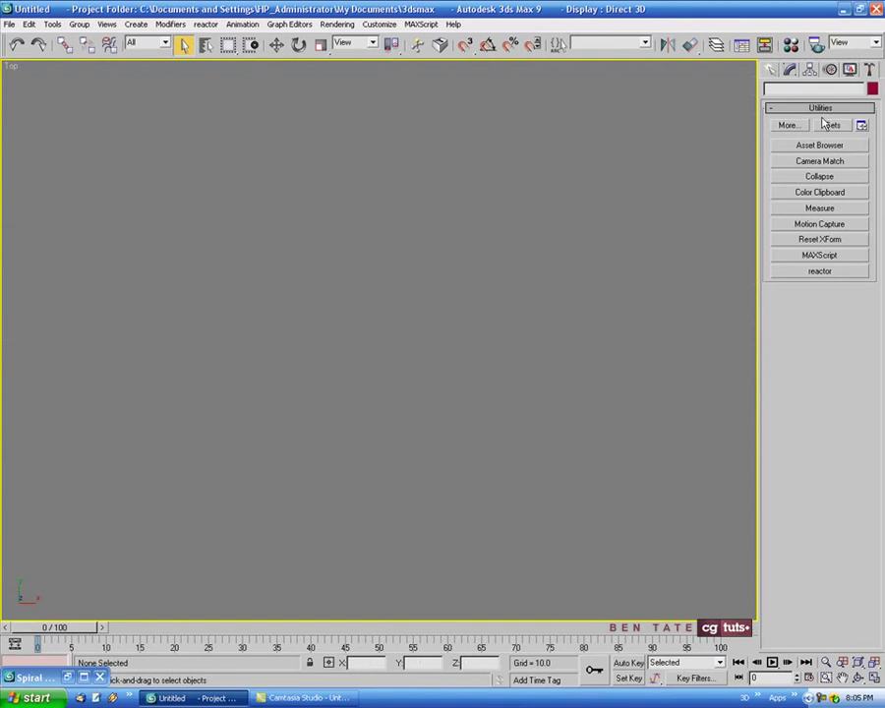
{"action": "left_click", "coordinate": [770, 71]}
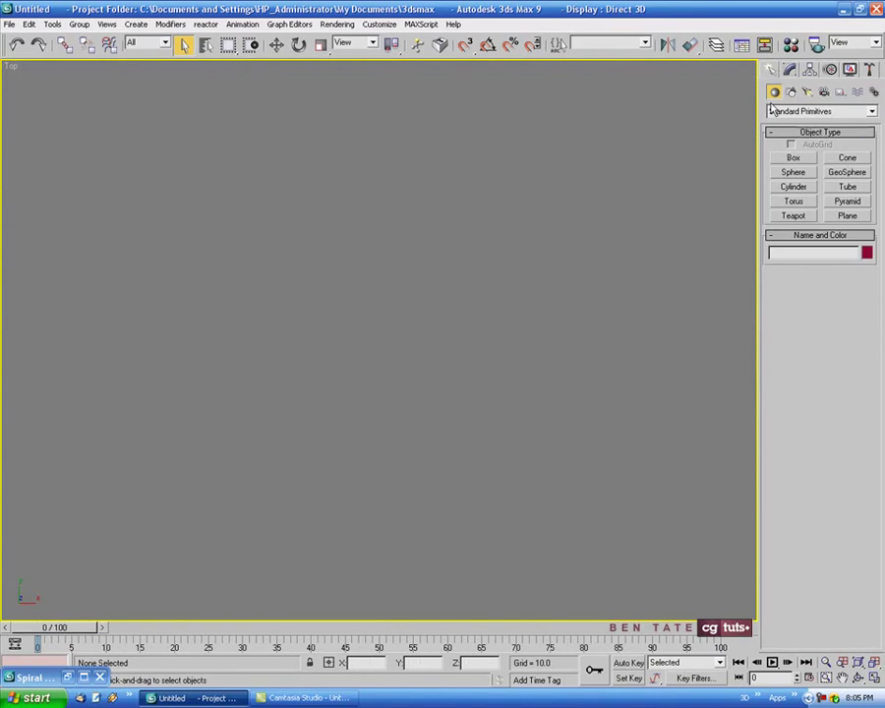
{"action": "left_click", "coordinate": [793, 188]}
{"action": "left_click_drag", "start_coordinate": [383, 334], "coordinate": [386, 336]}
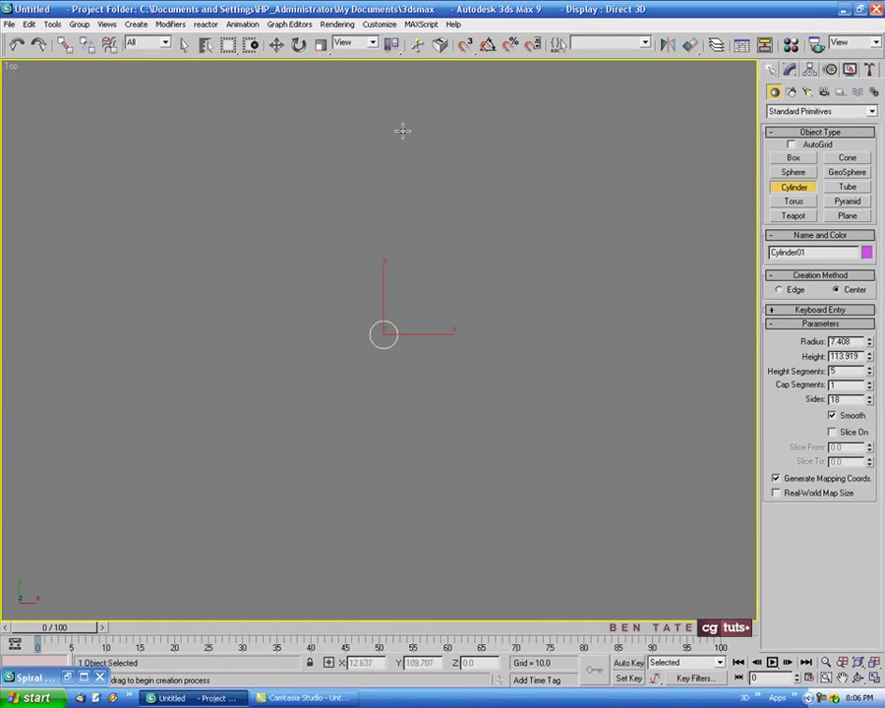
{"action": "middle_click_drag", "start_coordinate": [466, 198], "coordinate": [496, 246]}
Show the grid and move the cylinder to the world origin, with absolute X and Y at 0
{"action": "key", "text": "g"}
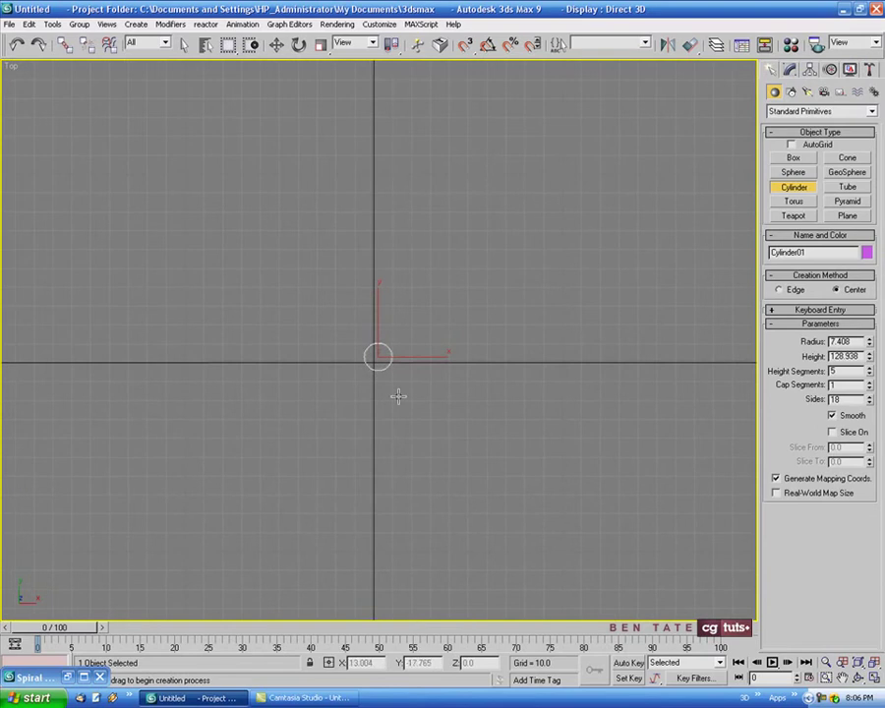
{"action": "key", "text": "w"}
{"action": "key", "text": "F12"}
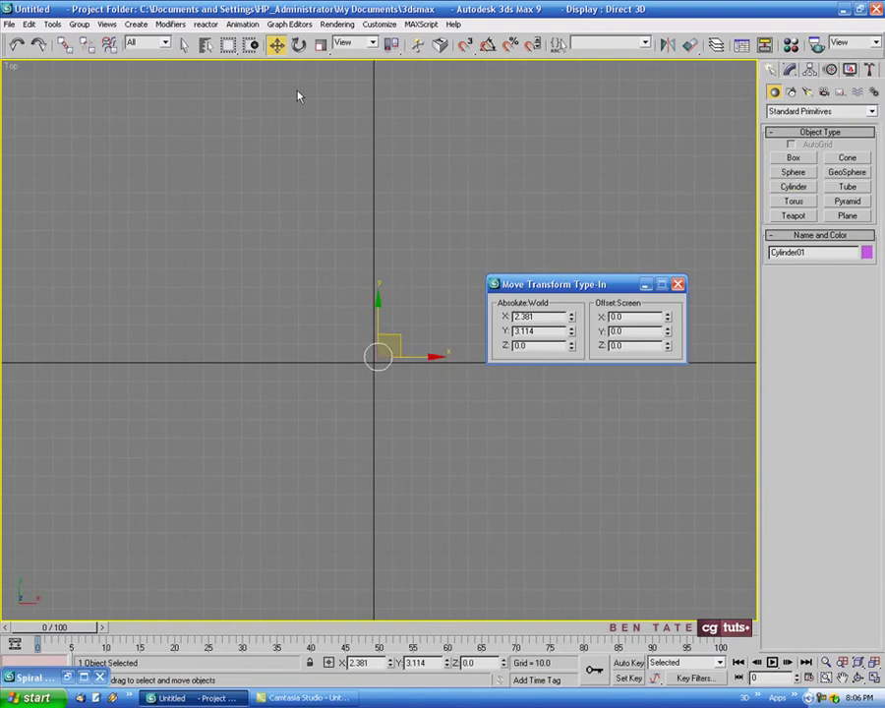
{"action": "right_click", "coordinate": [570, 316]}
{"action": "right_click", "coordinate": [570, 331]}
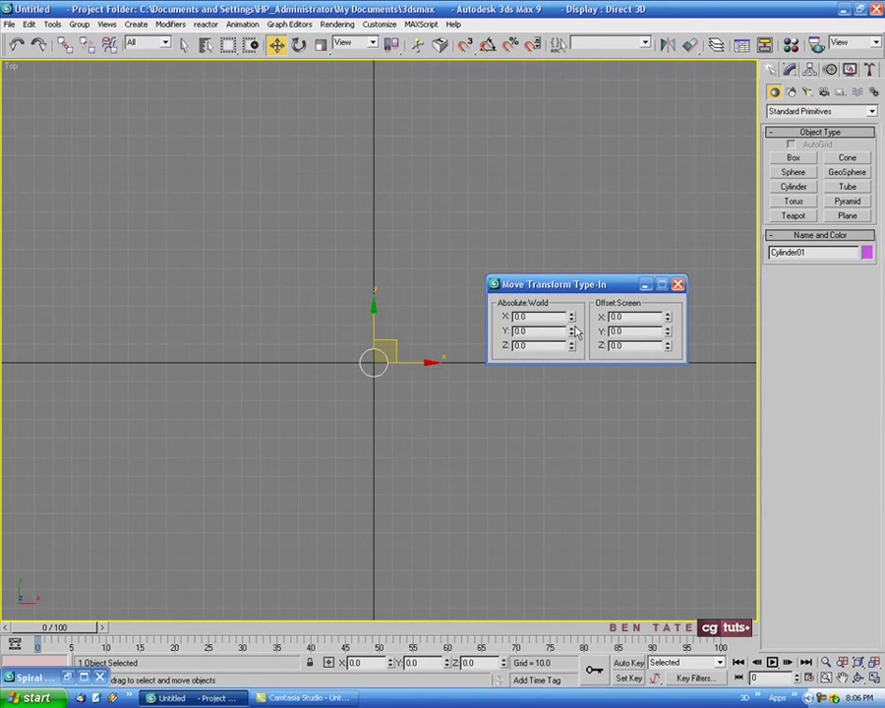
{"action": "left_click", "coordinate": [678, 285]}
{"action": "middle_click_drag", "start_coordinate": [666, 248], "coordinate": [588, 270]}
Maximize the Perspective viewport around the cylinder and bring up its modifiable parameters
{"action": "left_click", "coordinate": [789, 68]}
{"action": "key", "text": "alt+w"}
{"action": "key", "text": "alt+w"}
{"action": "middle_click_drag", "start_coordinate": [595, 370], "coordinate": [588, 451]}
{"action": "scroll", "coordinate": [563, 360], "scroll_direction": "down", "scroll_amount": 4}
{"action": "middle_click_drag", "start_coordinate": [522, 271], "coordinate": [527, 389]}
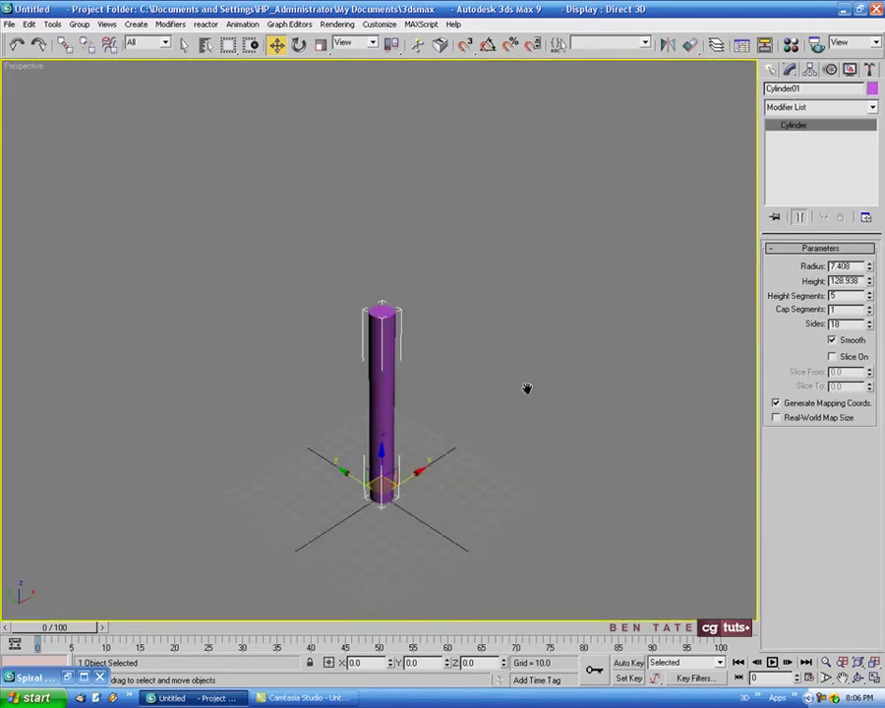
{"action": "scroll", "coordinate": [510, 350], "scroll_direction": "up", "scroll_amount": 2}
{"action": "middle_click_drag", "start_coordinate": [510, 349], "coordinate": [513, 291]}
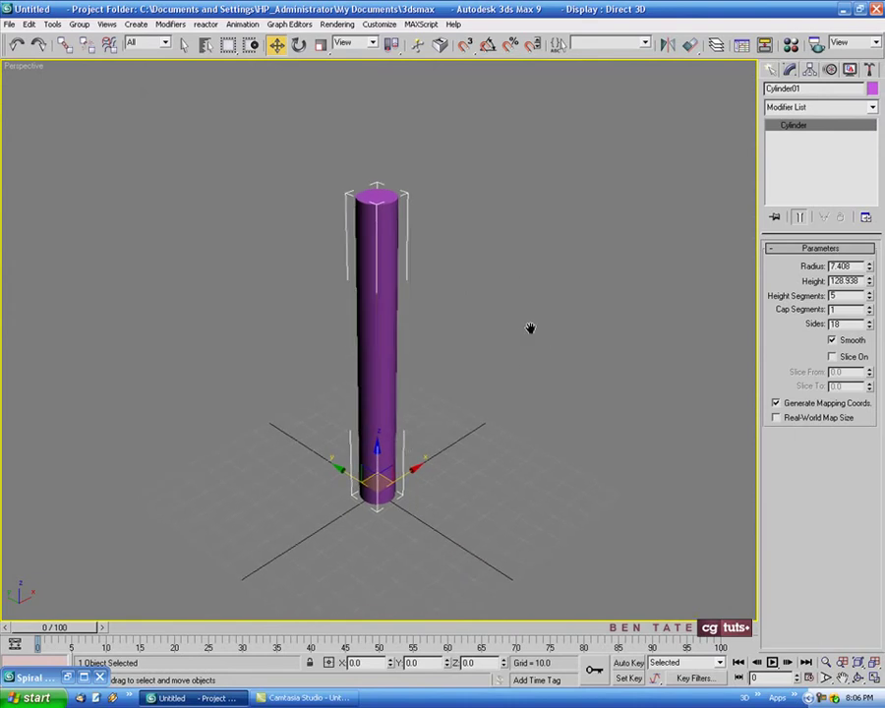
Hide the selection brackets and grid in the Perspective view and turn on edged faces
{"action": "key", "text": "j"}
{"action": "middle_click_drag", "start_coordinate": [553, 356], "coordinate": [562, 346]}
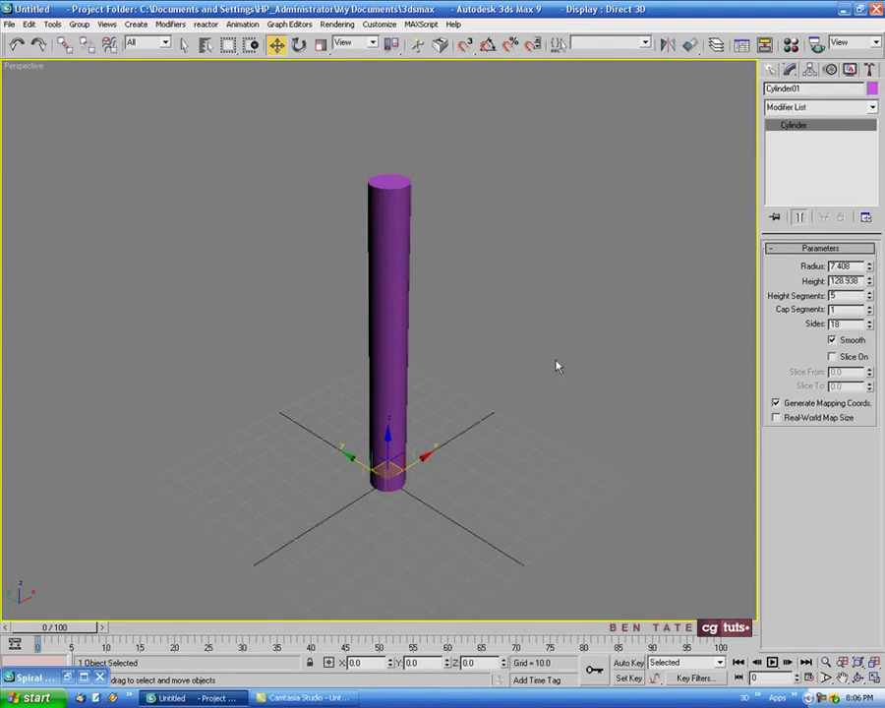
{"action": "key", "text": "F4"}
{"action": "middle_click_drag", "start_coordinate": [555, 370], "coordinate": [545, 367]}
{"action": "key", "text": "g"}
{"action": "middle_click_drag", "start_coordinate": [564, 418], "coordinate": [549, 383], "text": "alt"}
{"action": "mouse_move", "coordinate": [550, 383]}
{"action": "middle_mouse_down"}
{"action": "mouse_move", "coordinate": [543, 423]}
{"action": "mouse_move", "coordinate": [538, 406]}
{"action": "mouse_move", "coordinate": [551, 401]}
{"action": "middle_mouse_up"}
Set the cylinder's radius to 13 and its height to 500
{"action": "scroll", "coordinate": [542, 421], "scroll_direction": "down", "scroll_amount": 3}
{"action": "left_click_drag", "start_coordinate": [870, 283], "coordinate": [865, 224]}
{"action": "middle_click_drag", "start_coordinate": [543, 262], "coordinate": [539, 339]}
{"action": "double_click", "coordinate": [853, 266]}
{"action": "type", "text": "1"}
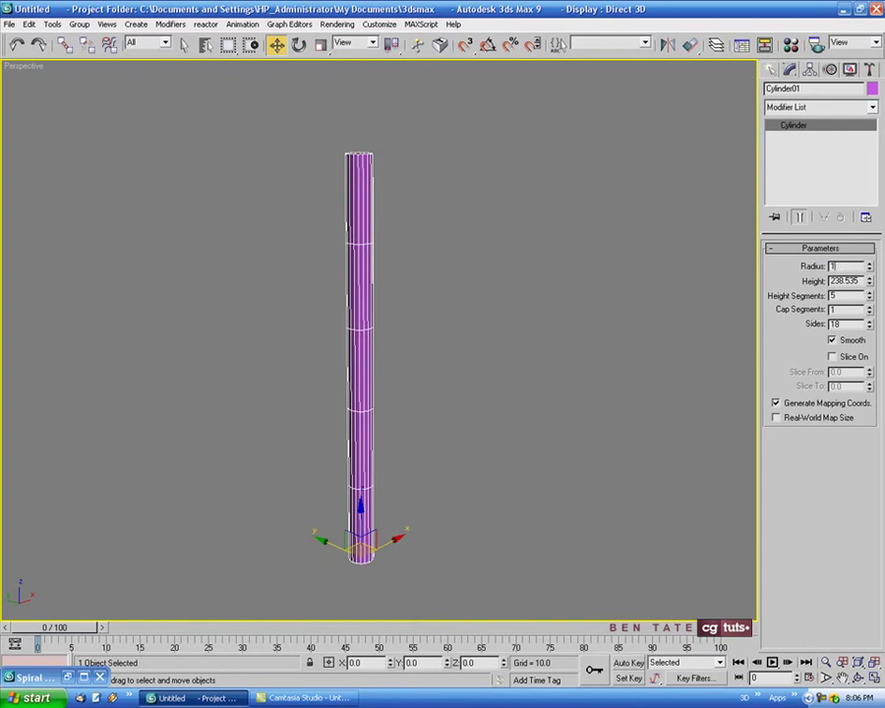
{"action": "type", "text": "3"}
{"action": "key", "text": "Tab"}
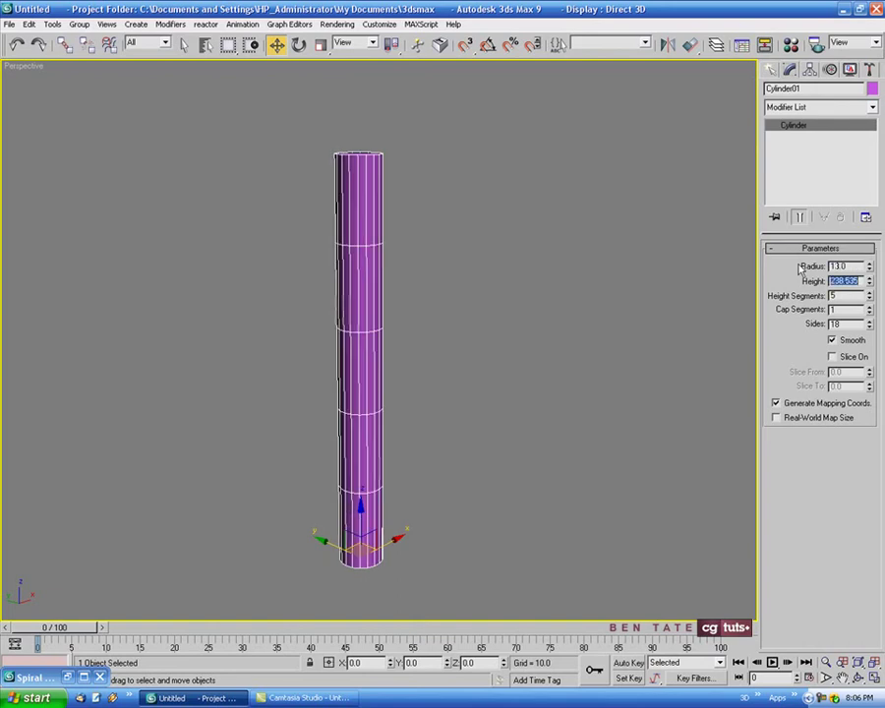
{"action": "type", "text": "500"}
{"action": "key", "text": "Return"}
{"action": "scroll", "coordinate": [444, 386], "scroll_direction": "down", "scroll_amount": 4}
{"action": "middle_click_drag", "start_coordinate": [470, 360], "coordinate": [483, 464]}
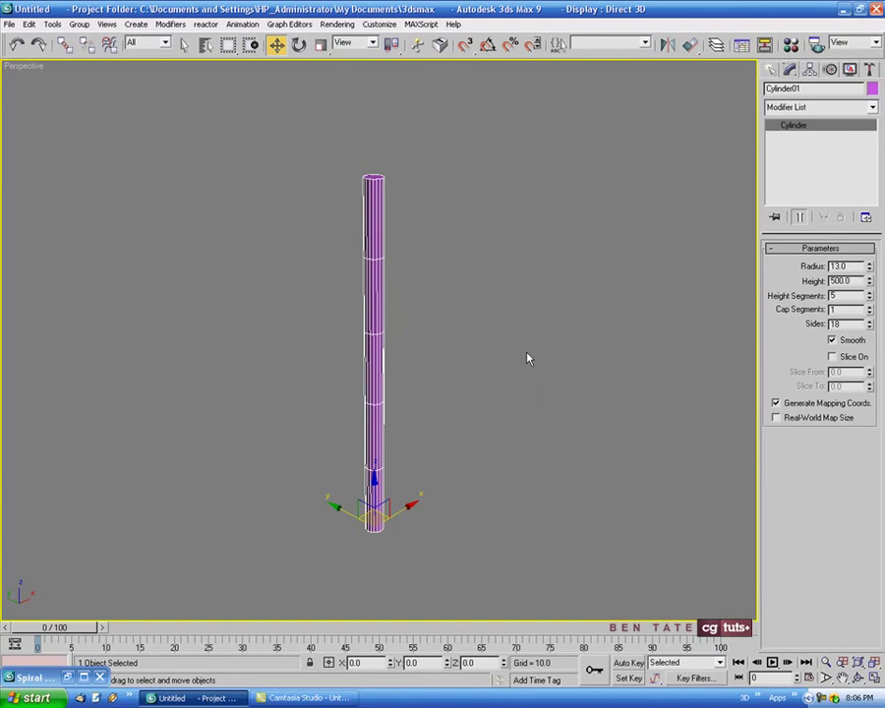
Check the display unit scale in Units Setup and leave it without making changes
{"action": "left_click", "coordinate": [841, 281]}
{"action": "left_click", "coordinate": [378, 29]}
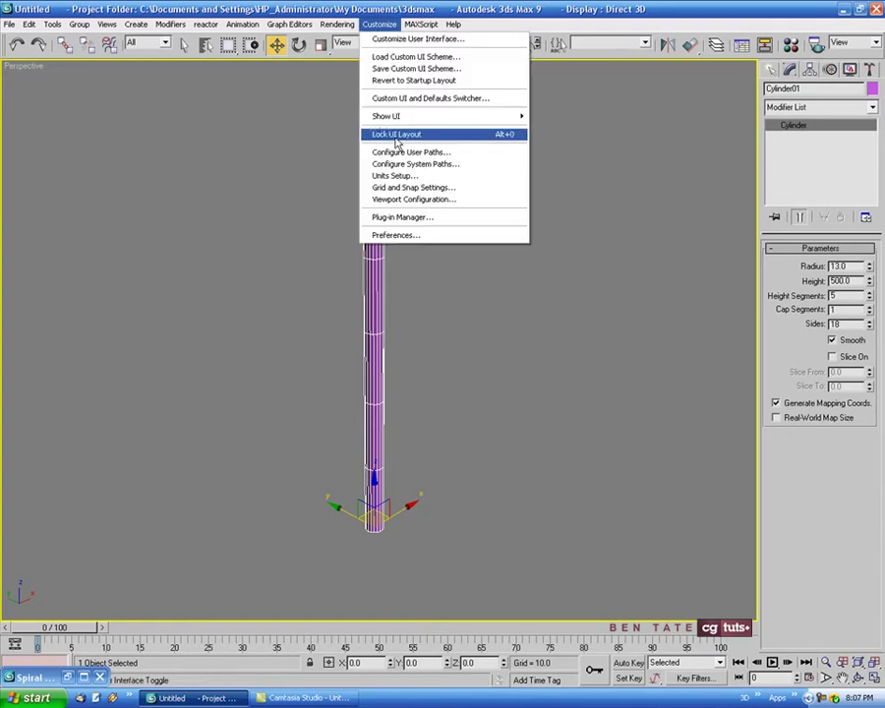
{"action": "left_click", "coordinate": [421, 177]}
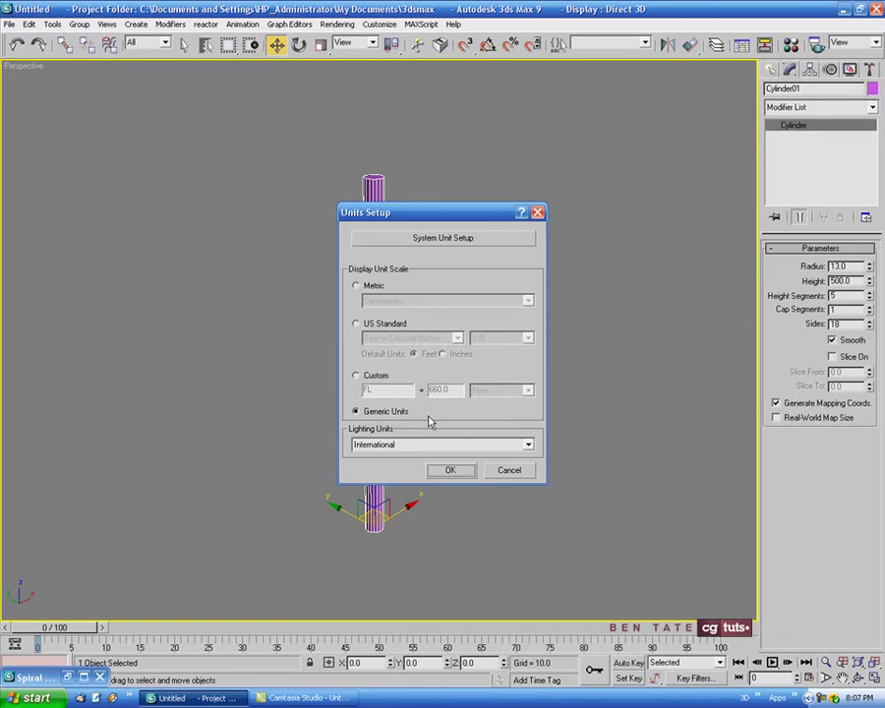
{"action": "left_click", "coordinate": [511, 471]}
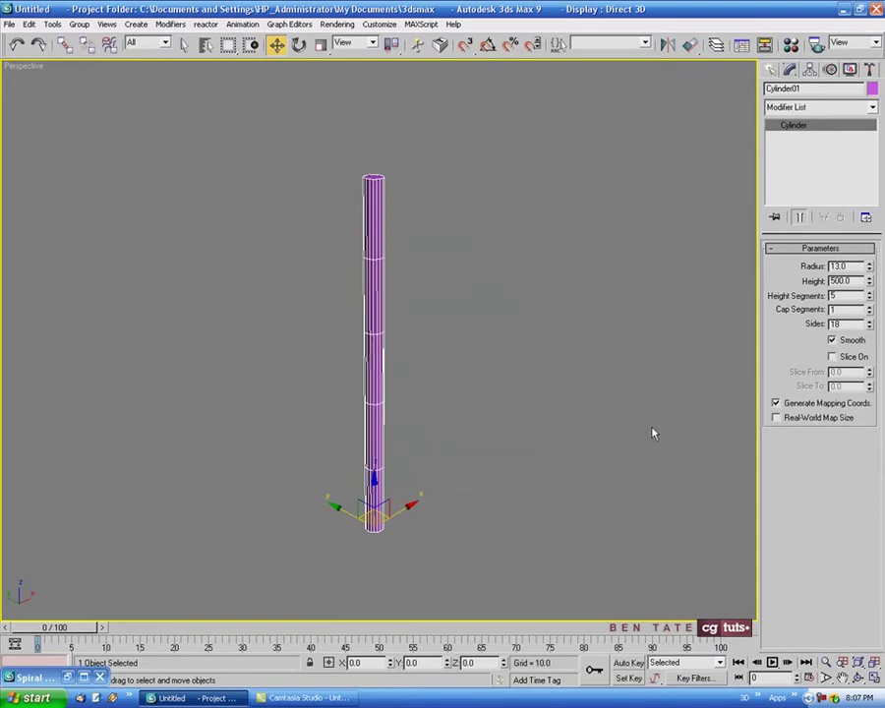
Reduce the cylinder's height segments to 1
{"action": "right_click", "coordinate": [868, 297]}
{"action": "mouse_move", "coordinate": [581, 346]}
{"action": "middle_mouse_down"}
{"action": "mouse_move", "coordinate": [580, 338]}
{"action": "mouse_move", "coordinate": [578, 347]}
{"action": "middle_mouse_up"}
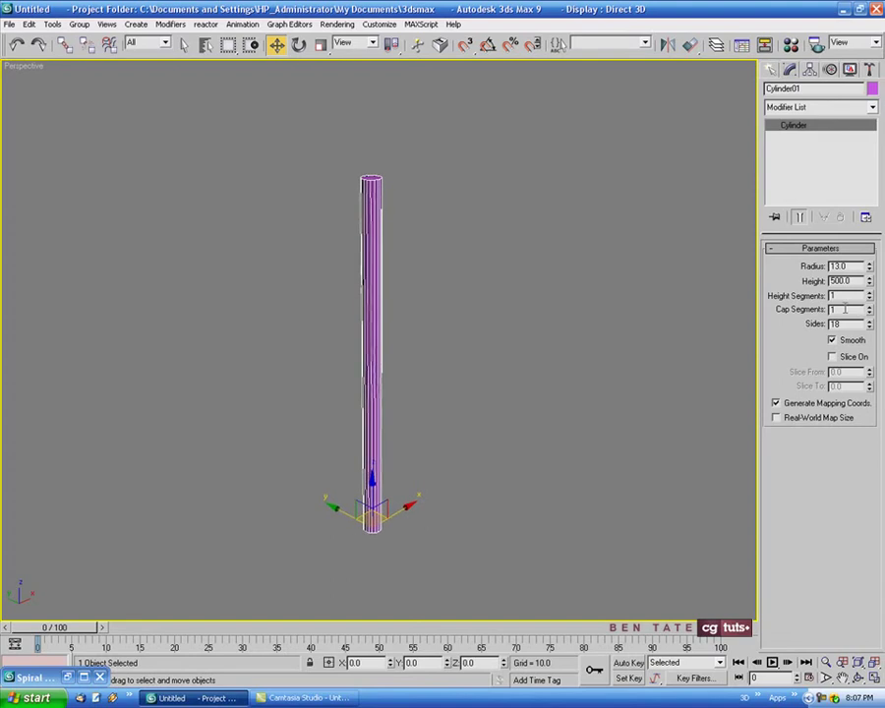
{"action": "middle_click_drag", "start_coordinate": [534, 312], "coordinate": [536, 314]}
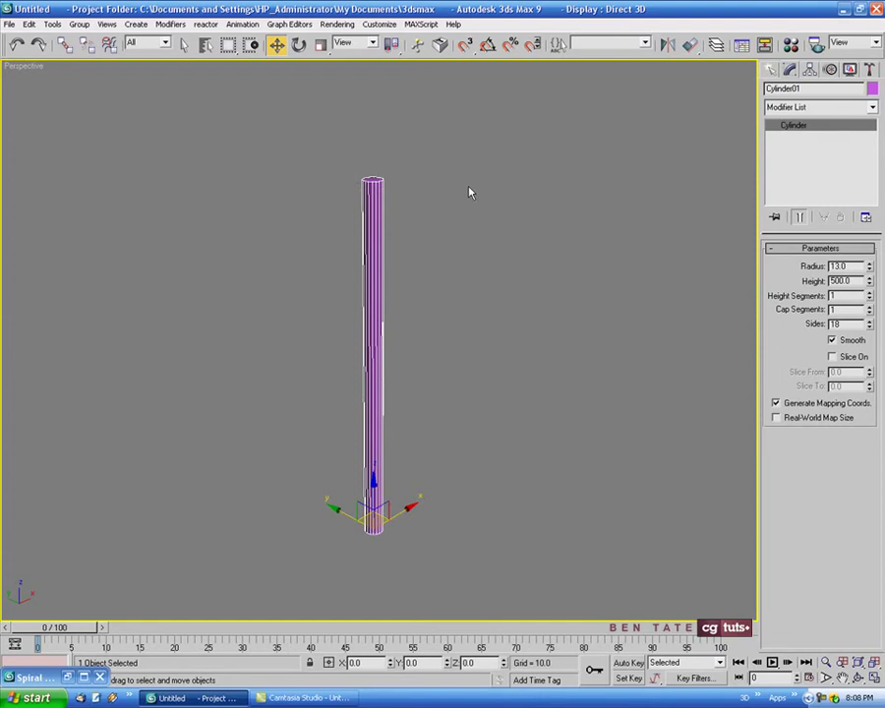
{"action": "mouse_move", "coordinate": [454, 297]}
{"action": "middle_mouse_down"}
{"action": "mouse_move", "coordinate": [442, 306]}
{"action": "mouse_move", "coordinate": [449, 301]}
{"action": "middle_mouse_up"}
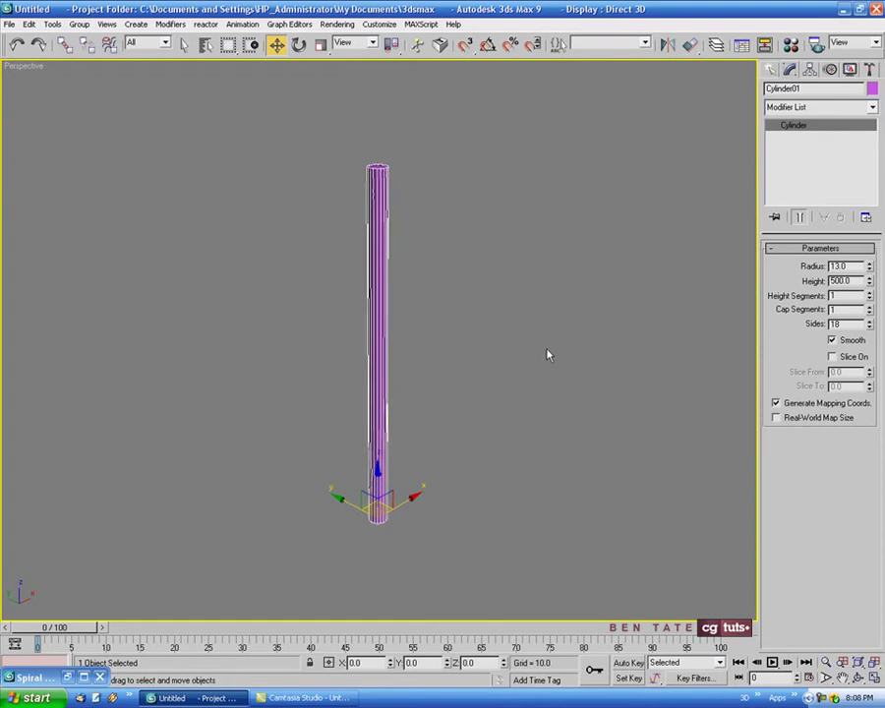
Convert the cylinder to an Editable Poly and name it Main Pole
{"action": "right_click", "coordinate": [389, 283]}
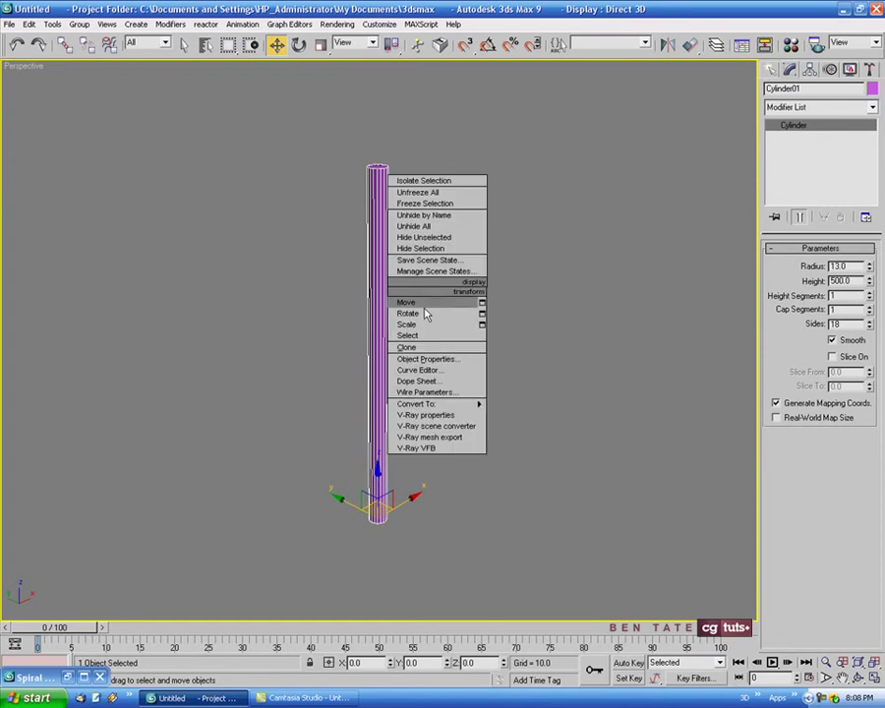
{"action": "mouse_move", "coordinate": [405, 396]}
{"action": "left_click", "coordinate": [487, 408]}
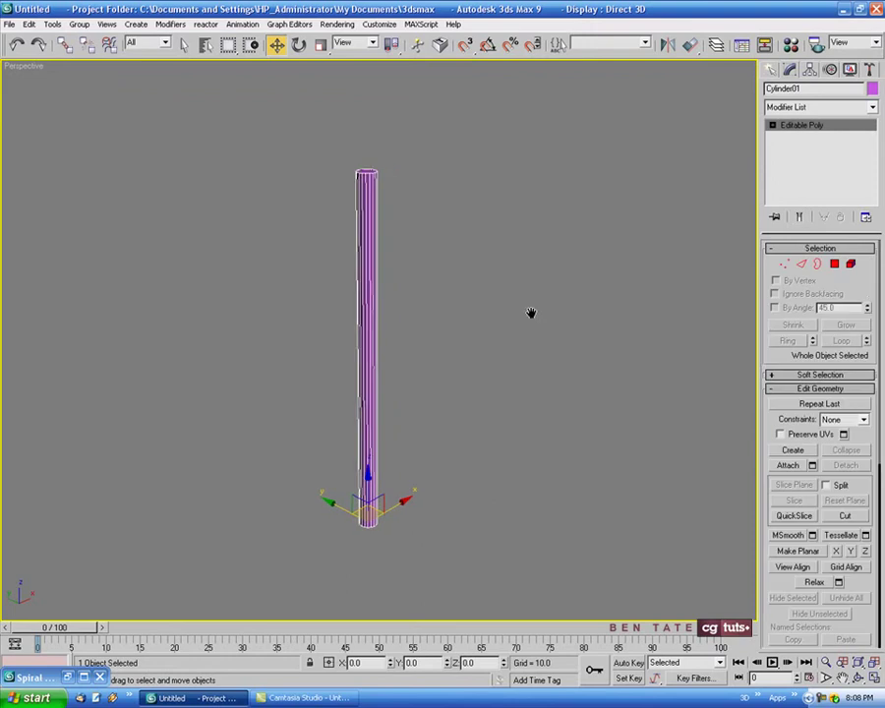
{"action": "middle_click_drag", "start_coordinate": [670, 161], "coordinate": [676, 177]}
{"action": "double_click", "coordinate": [838, 87]}
{"action": "type", "text": "Main Pole"}
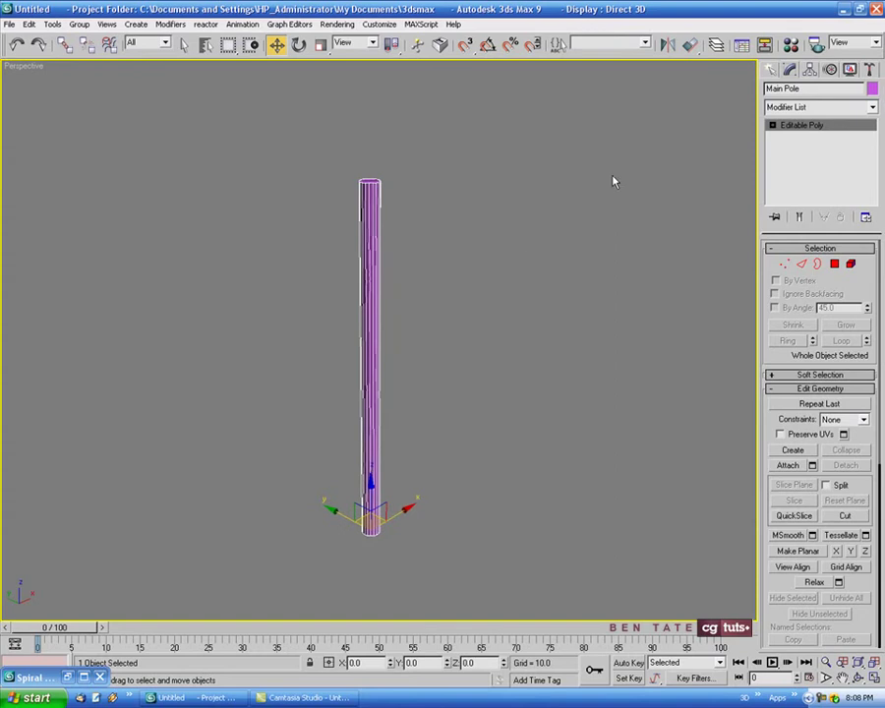
Create a box over the pole in the Top view, extending along X, about 34 long, 145 wide and 5.7 high
{"action": "key", "text": "alt+w"}
{"action": "middle_click_drag", "start_coordinate": [315, 295], "coordinate": [307, 270]}
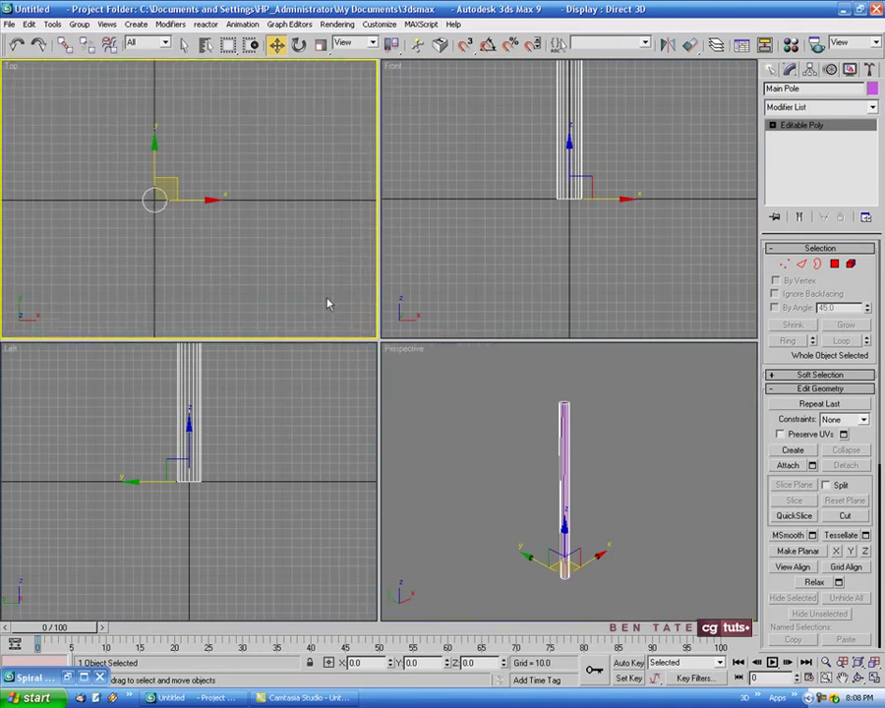
{"action": "key", "text": "alt+w"}
{"action": "middle_click_drag", "start_coordinate": [431, 322], "coordinate": [380, 306]}
{"action": "scroll", "coordinate": [267, 265], "scroll_direction": "up", "scroll_amount": 4}
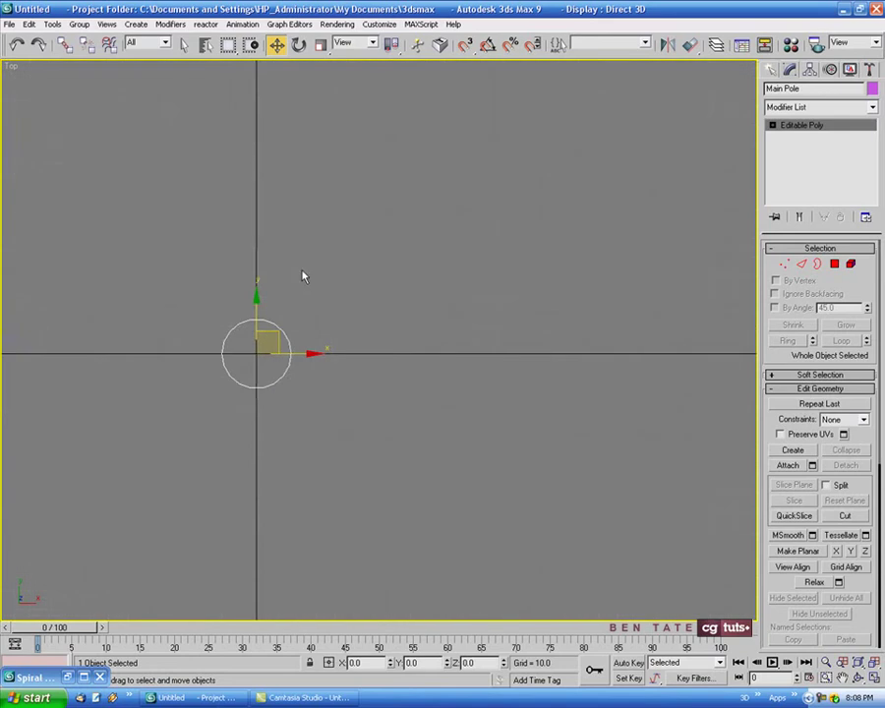
{"action": "middle_click_drag", "start_coordinate": [334, 267], "coordinate": [308, 260]}
{"action": "mouse_move", "coordinate": [443, 271]}
{"action": "middle_mouse_down"}
{"action": "mouse_move", "coordinate": [451, 283]}
{"action": "mouse_move", "coordinate": [455, 276]}
{"action": "mouse_move", "coordinate": [447, 277]}
{"action": "middle_mouse_up"}
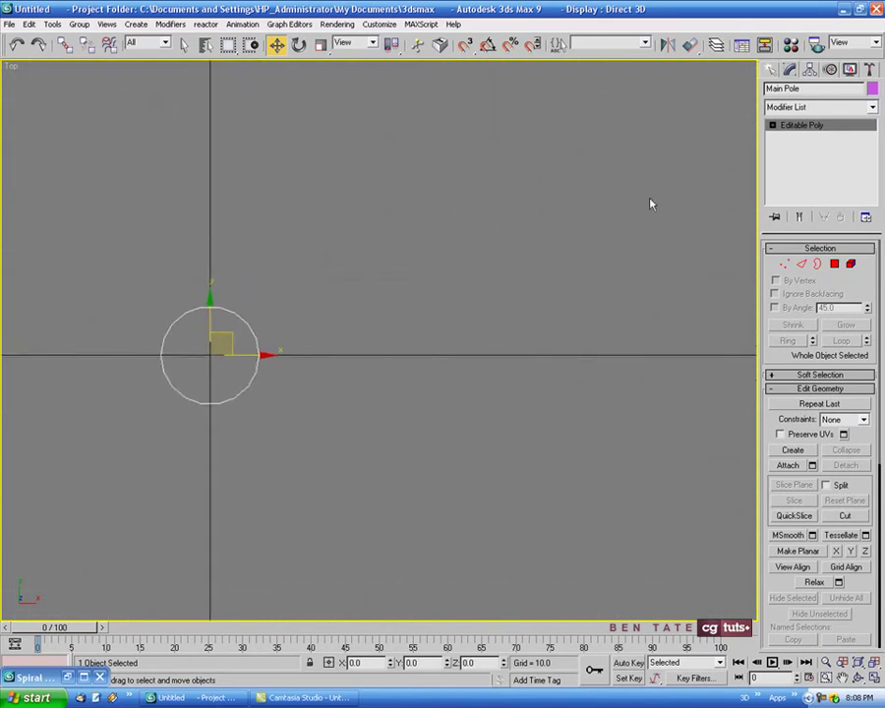
{"action": "left_click", "coordinate": [771, 70]}
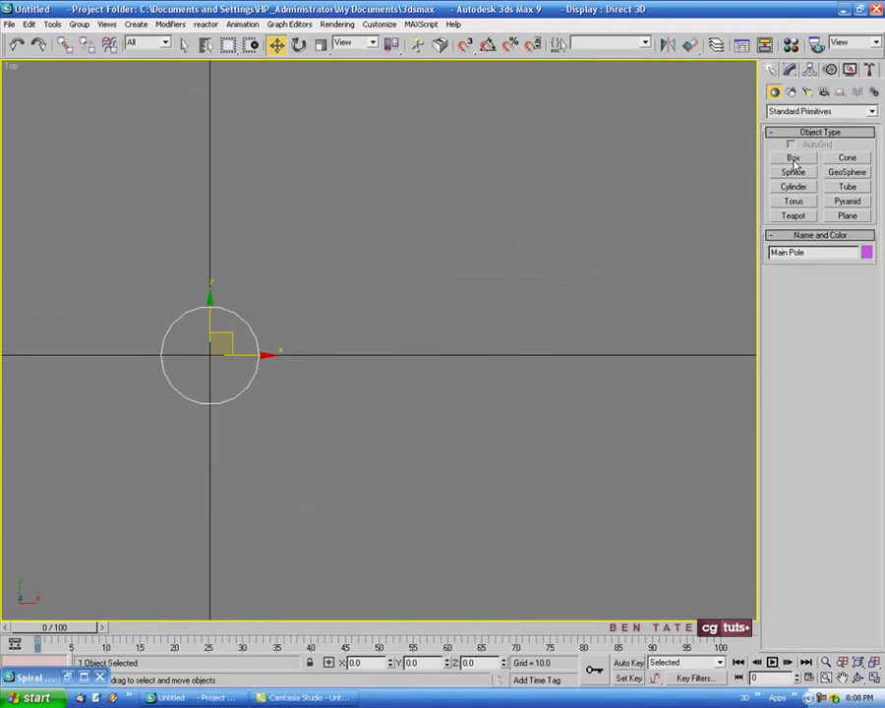
{"action": "left_click", "coordinate": [794, 158]}
{"action": "middle_click_drag", "start_coordinate": [552, 340], "coordinate": [434, 350]}
{"action": "scroll", "coordinate": [524, 352], "scroll_direction": "down", "scroll_amount": 2}
{"action": "left_click_drag", "start_coordinate": [152, 319], "coordinate": [540, 408]}
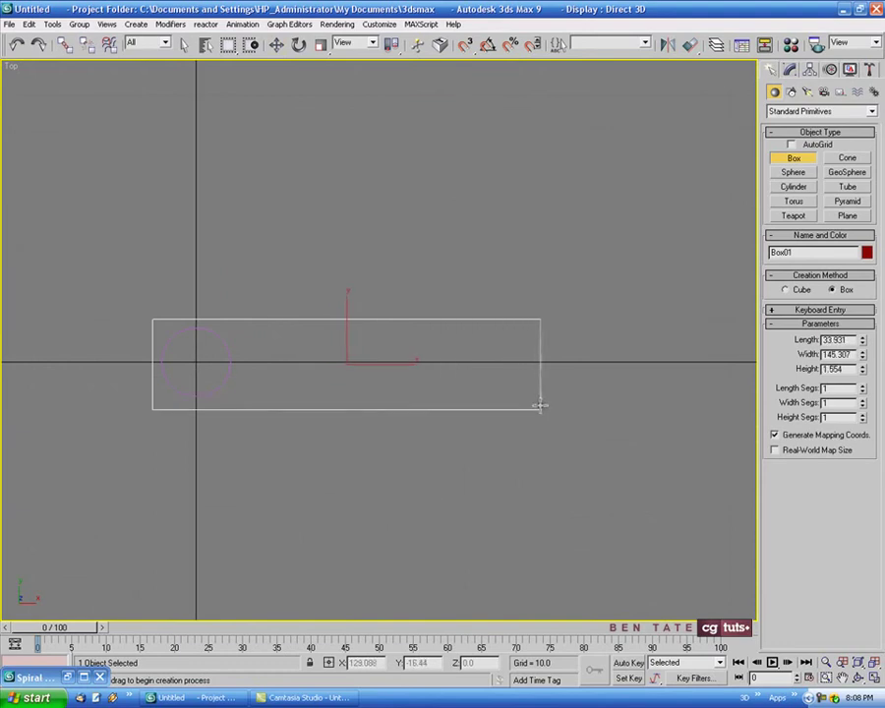
{"action": "left_click", "coordinate": [539, 394]}
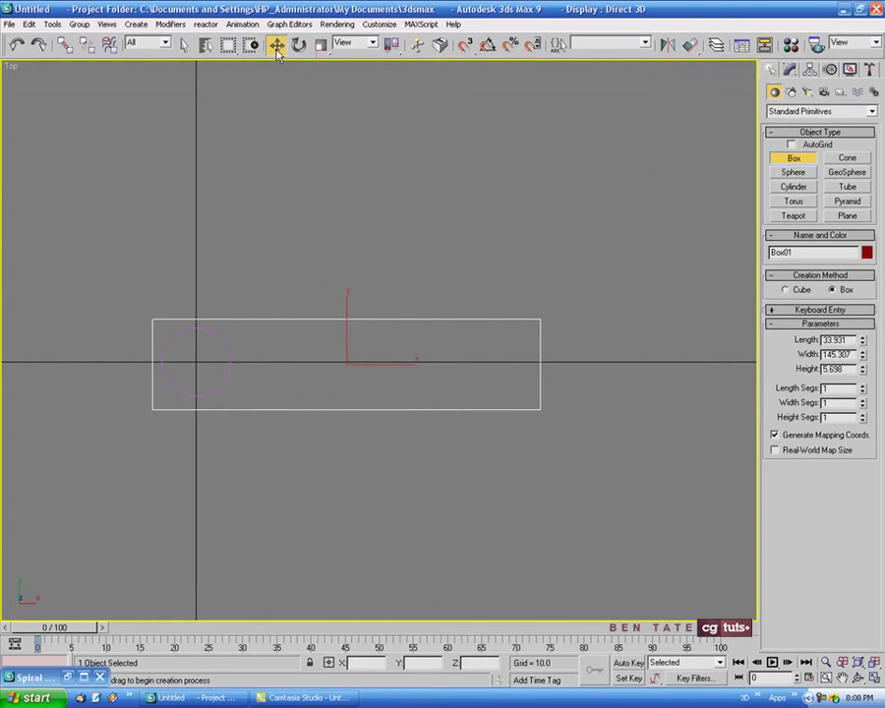
Change the Main Pole's object color to black
{"action": "left_click", "coordinate": [276, 44]}
{"action": "left_click", "coordinate": [228, 357]}
{"action": "left_click", "coordinate": [865, 253]}
{"action": "left_click", "coordinate": [548, 382]}
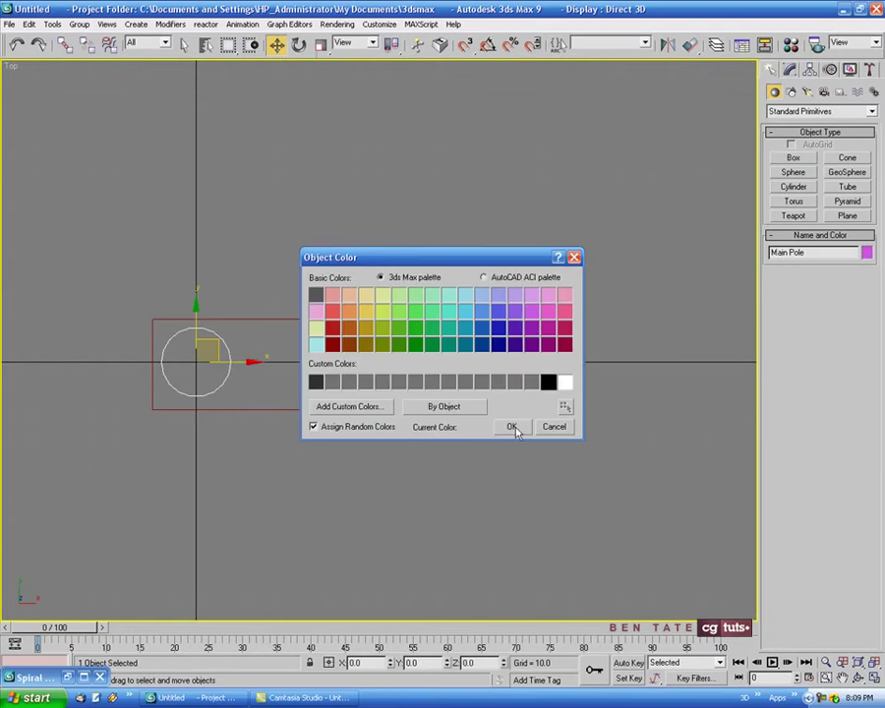
{"action": "left_click", "coordinate": [511, 426]}
Set the box's length to 30, width to 140 and height to 5
{"action": "left_click", "coordinate": [470, 319]}
{"action": "mouse_move", "coordinate": [628, 342]}
{"action": "middle_mouse_down"}
{"action": "mouse_move", "coordinate": [618, 352]}
{"action": "mouse_move", "coordinate": [621, 340]}
{"action": "middle_mouse_up"}
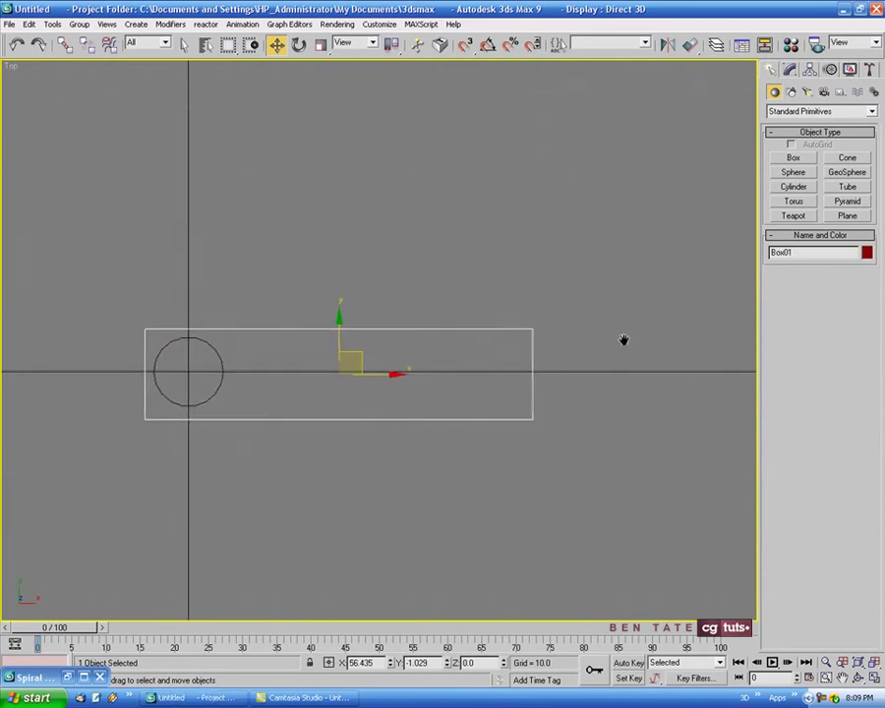
{"action": "left_click", "coordinate": [791, 72]}
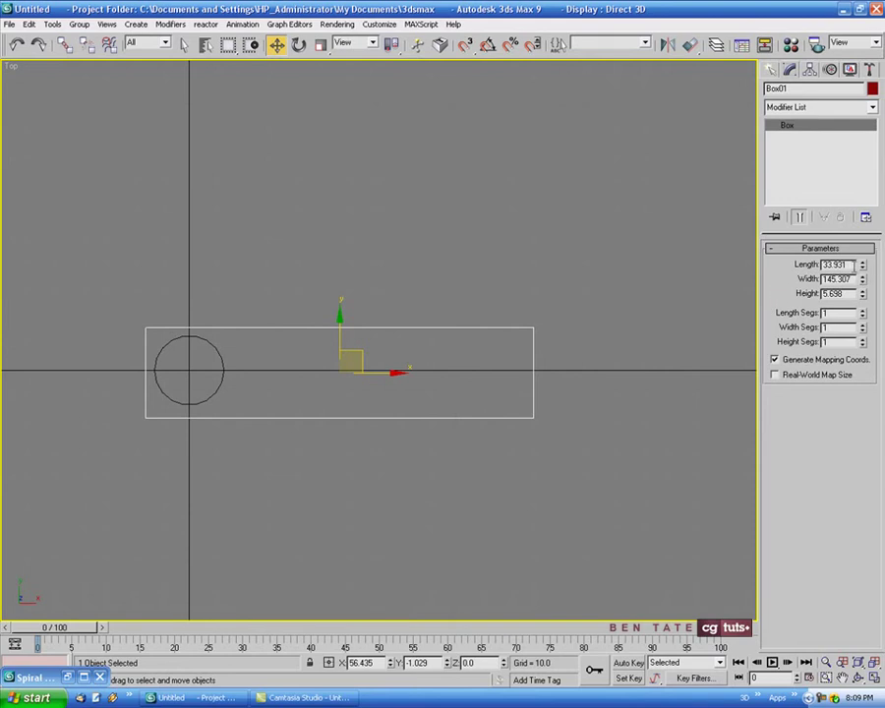
{"action": "double_click", "coordinate": [851, 264]}
{"action": "type", "text": "30"}
{"action": "key", "text": "Tab"}
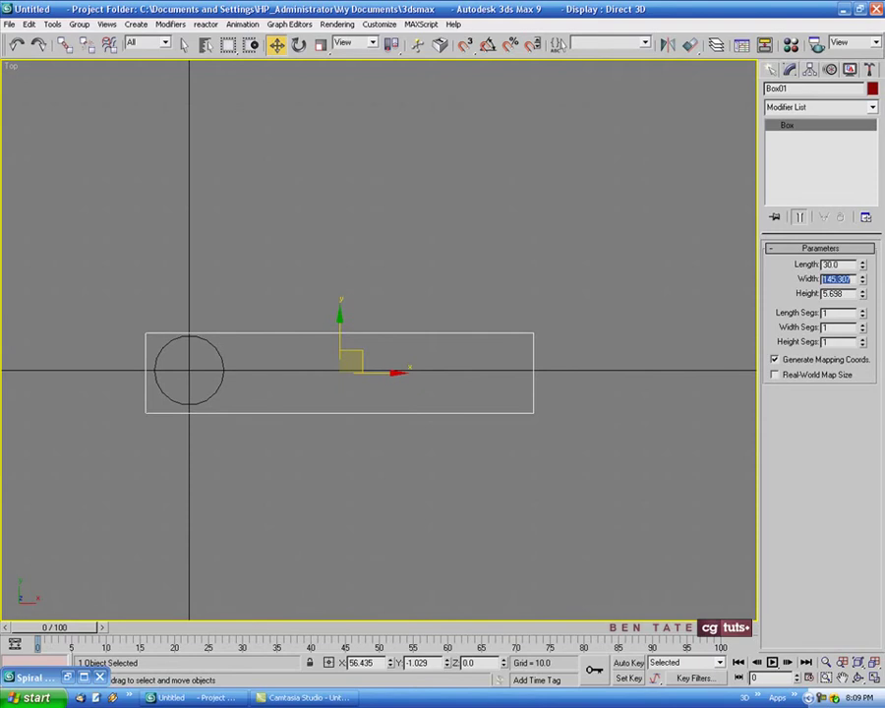
{"action": "type", "text": "140"}
{"action": "key", "text": "Tab"}
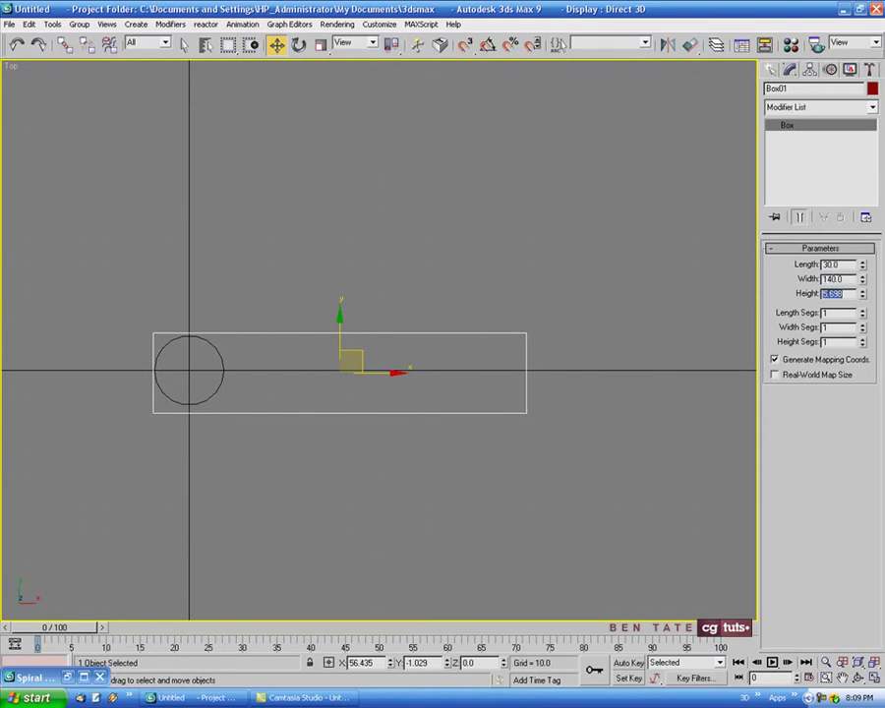
{"action": "type", "text": "5"}
{"action": "middle_click_drag", "start_coordinate": [644, 313], "coordinate": [652, 293]}
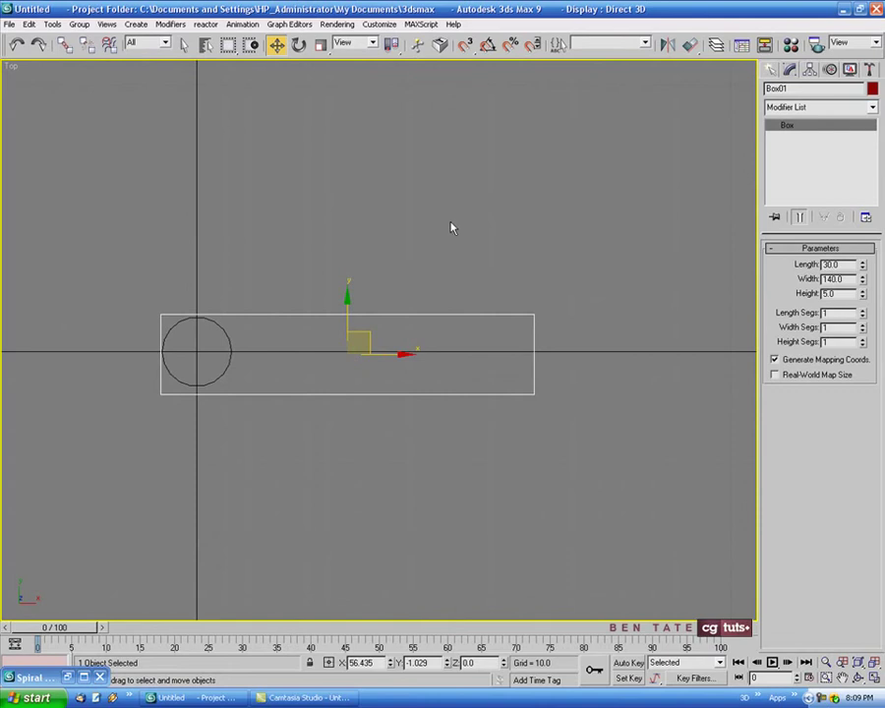
Center the box on the pole along Y by setting its absolute world Y position to 0
{"action": "right_click", "coordinate": [276, 45]}
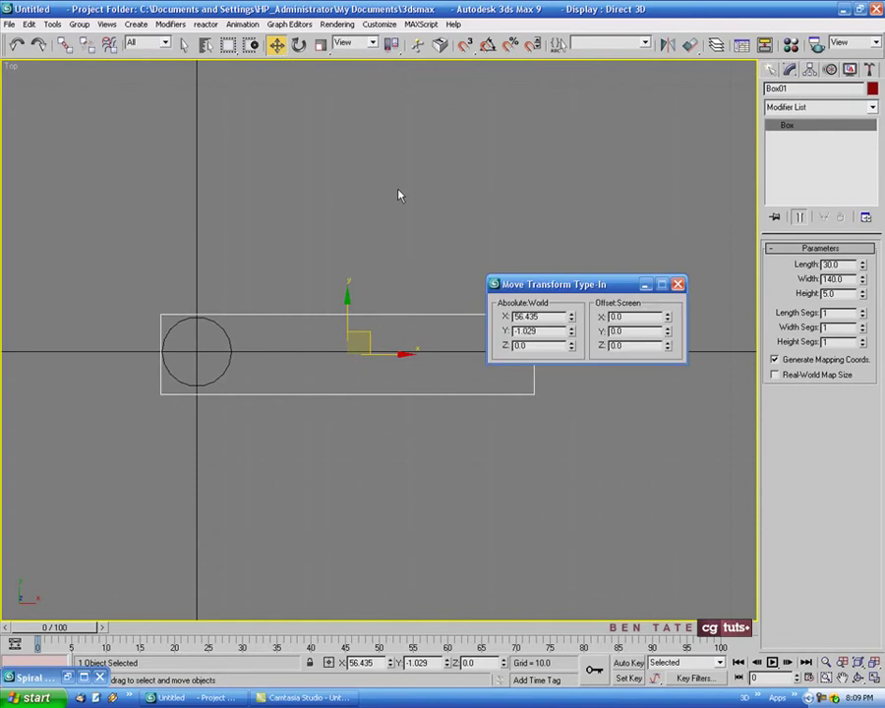
{"action": "right_click", "coordinate": [572, 334]}
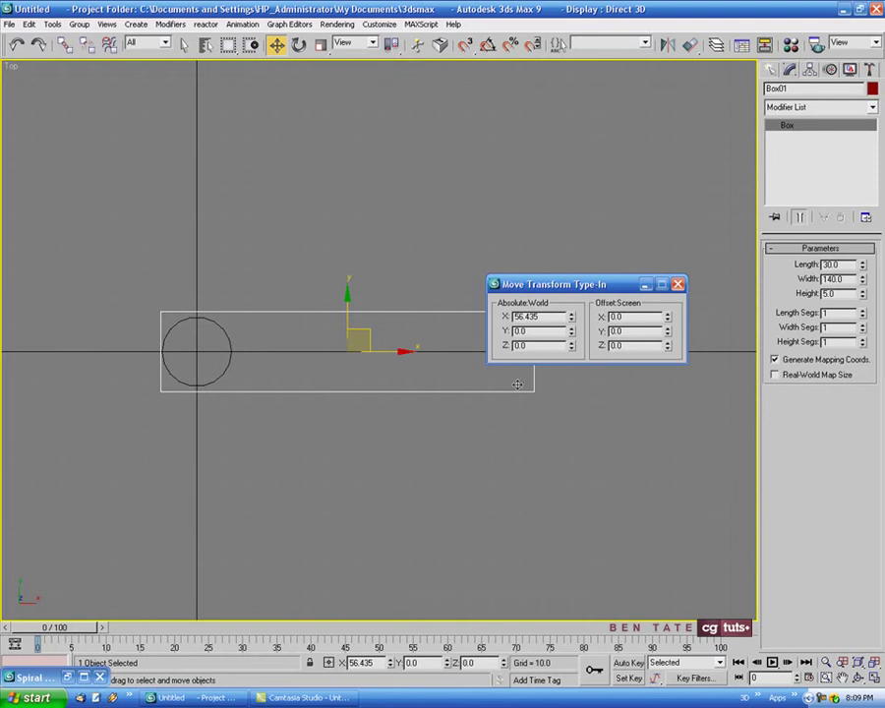
{"action": "middle_click_drag", "start_coordinate": [520, 234], "coordinate": [532, 239]}
Convert the box to an Editable Poly
{"action": "key", "text": "alt+w"}
{"action": "key", "text": "alt+w"}
{"action": "middle_click_drag", "start_coordinate": [617, 500], "coordinate": [569, 422]}
{"action": "scroll", "coordinate": [466, 488], "scroll_direction": "up", "scroll_amount": 3}
{"action": "key", "text": "alt+w"}
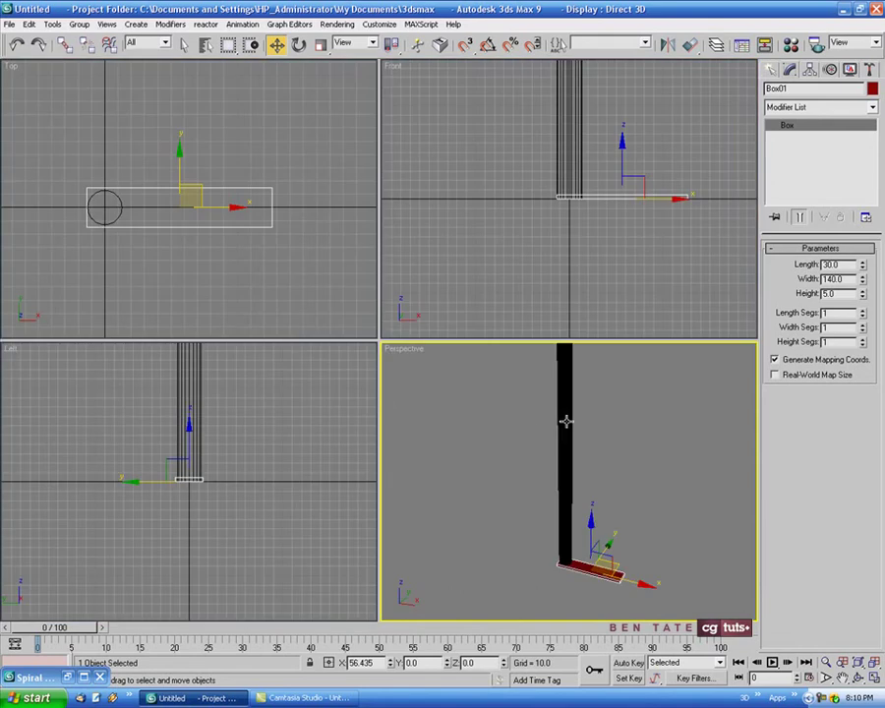
{"action": "right_click", "coordinate": [303, 300]}
{"action": "key", "text": "alt+w"}
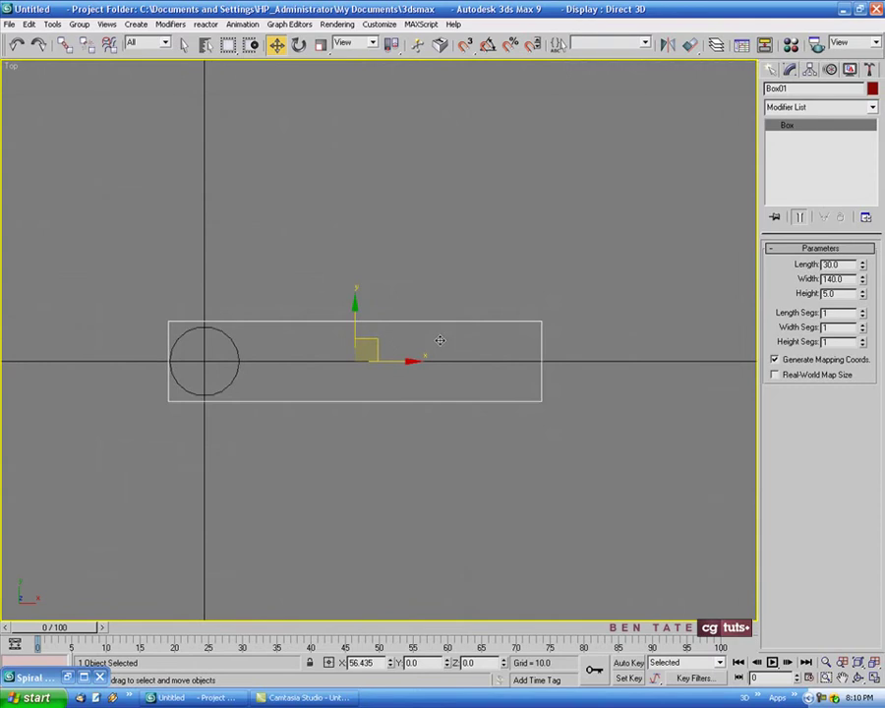
{"action": "right_click", "coordinate": [440, 340]}
{"action": "mouse_move", "coordinate": [458, 452]}
{"action": "left_click", "coordinate": [595, 467]}
Connect the edges at both short ends of the box with 4 segments running along its length
{"action": "middle_click_drag", "start_coordinate": [504, 380], "coordinate": [514, 367]}
{"action": "left_click", "coordinate": [802, 263]}
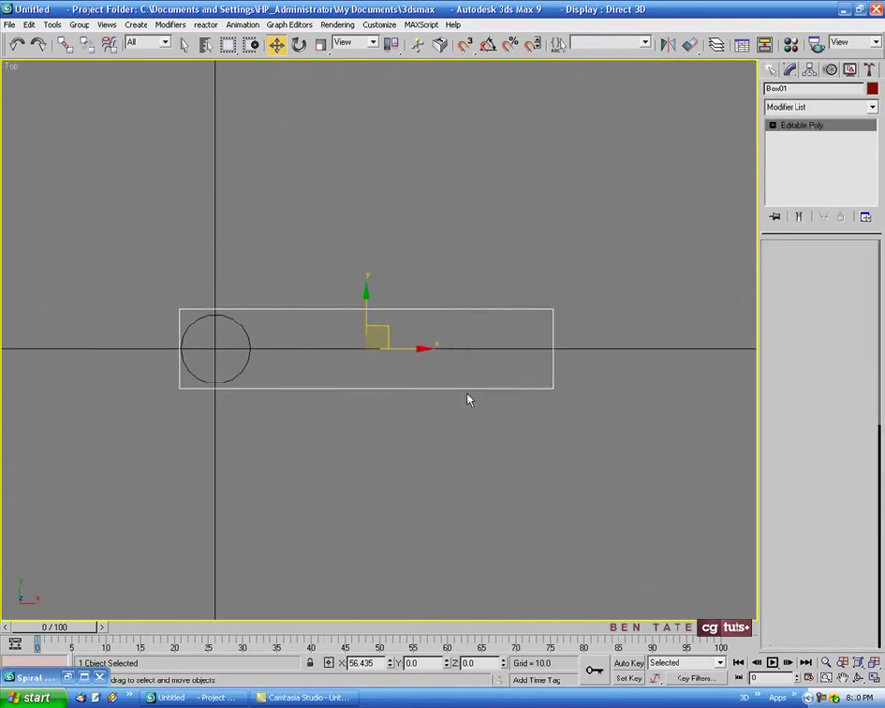
{"action": "left_click_drag", "start_coordinate": [146, 332], "coordinate": [693, 366]}
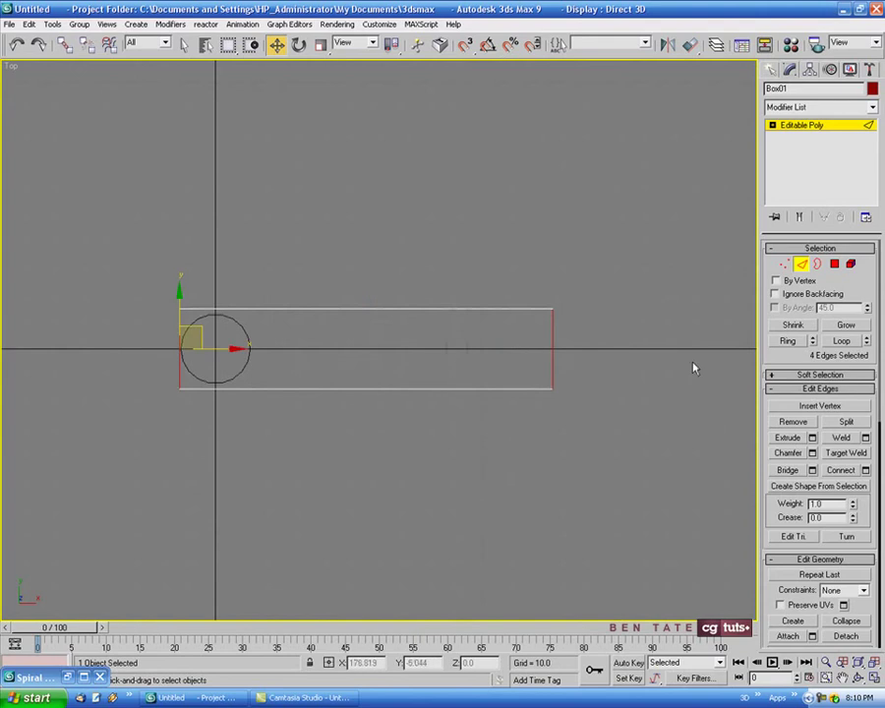
{"action": "left_click", "coordinate": [865, 470]}
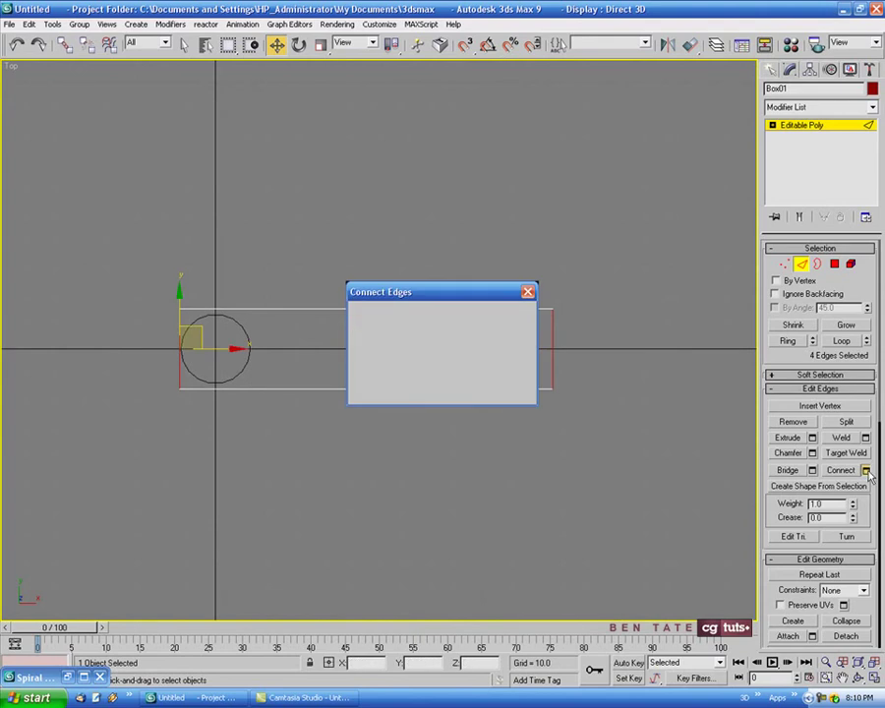
{"action": "left_click_drag", "start_coordinate": [440, 295], "coordinate": [385, 120]}
{"action": "left_click", "coordinate": [380, 150]}
{"action": "left_click", "coordinate": [380, 150]}
{"action": "left_click", "coordinate": [380, 149]}
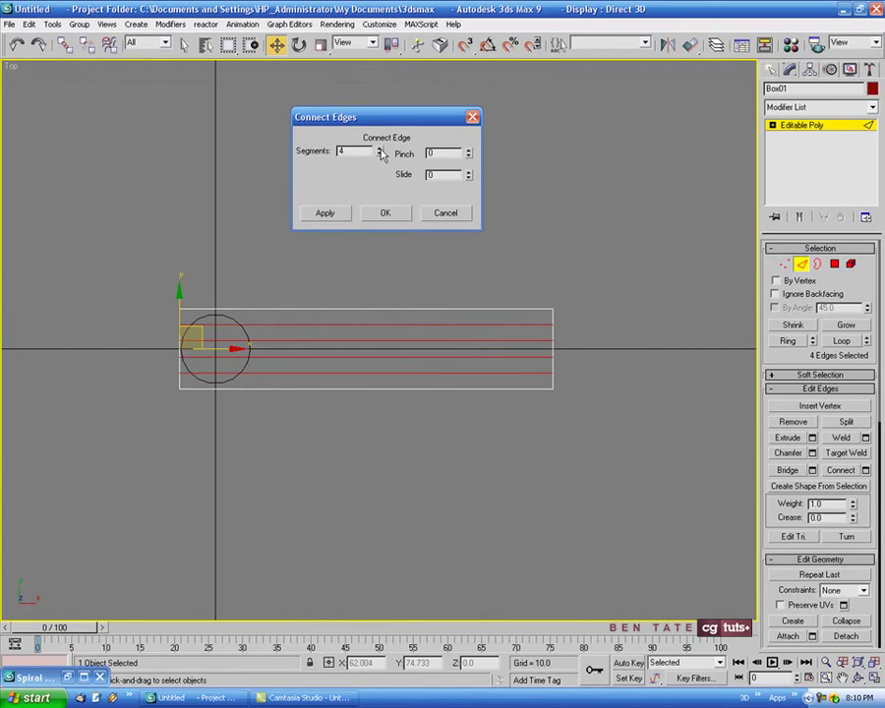
{"action": "left_click", "coordinate": [442, 178]}
{"action": "left_click", "coordinate": [386, 213]}
Move the inner vertices of the box's outer end outward along X in stages to form a rounded edge
{"action": "scroll", "coordinate": [433, 242], "scroll_direction": "up", "scroll_amount": 4}
{"action": "middle_click_drag", "start_coordinate": [449, 234], "coordinate": [513, 246]}
{"action": "left_click", "coordinate": [783, 268]}
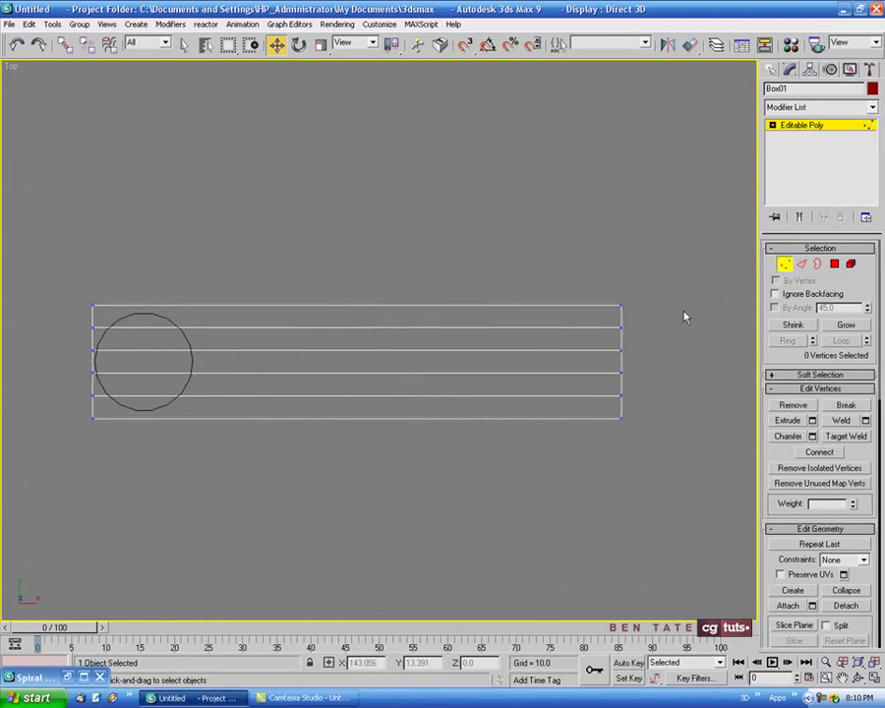
{"action": "middle_click_drag", "start_coordinate": [610, 326], "coordinate": [590, 322]}
{"action": "left_click_drag", "start_coordinate": [588, 295], "coordinate": [635, 403]}
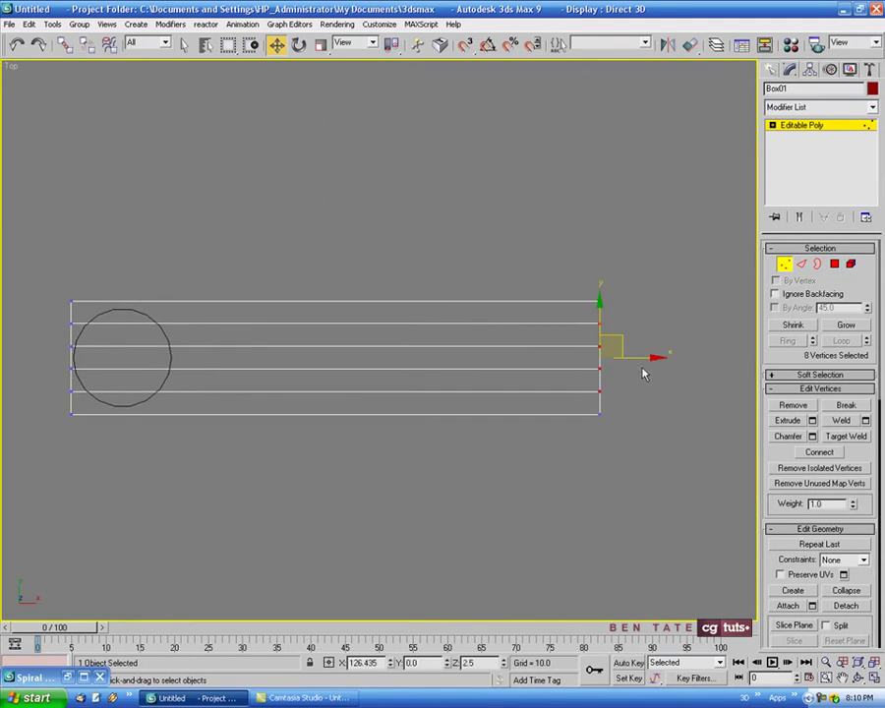
{"action": "left_click_drag", "start_coordinate": [636, 358], "coordinate": [642, 359]}
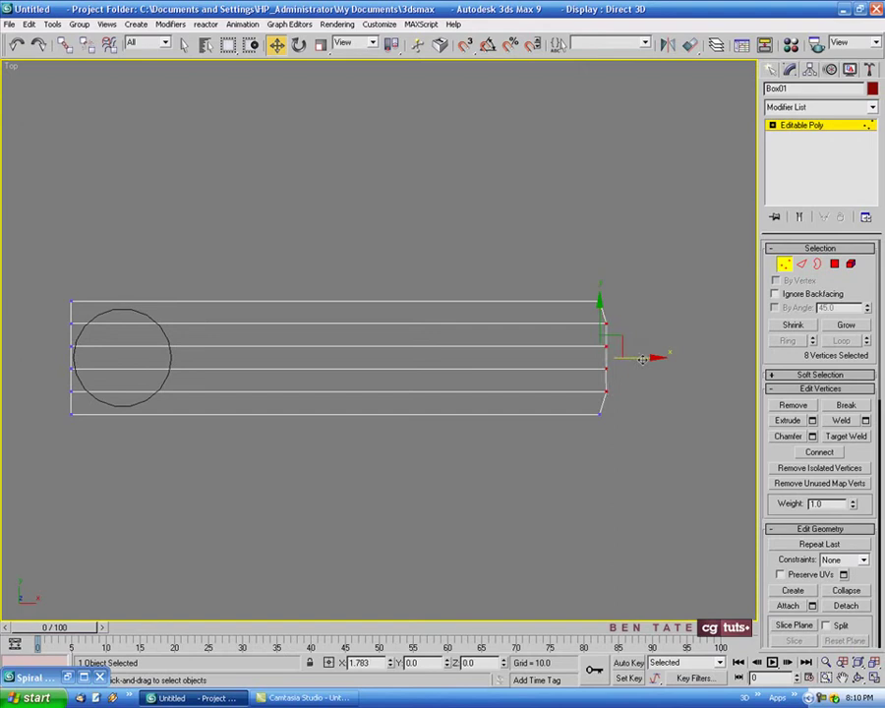
{"action": "left_click_drag", "start_coordinate": [587, 337], "coordinate": [643, 359]}
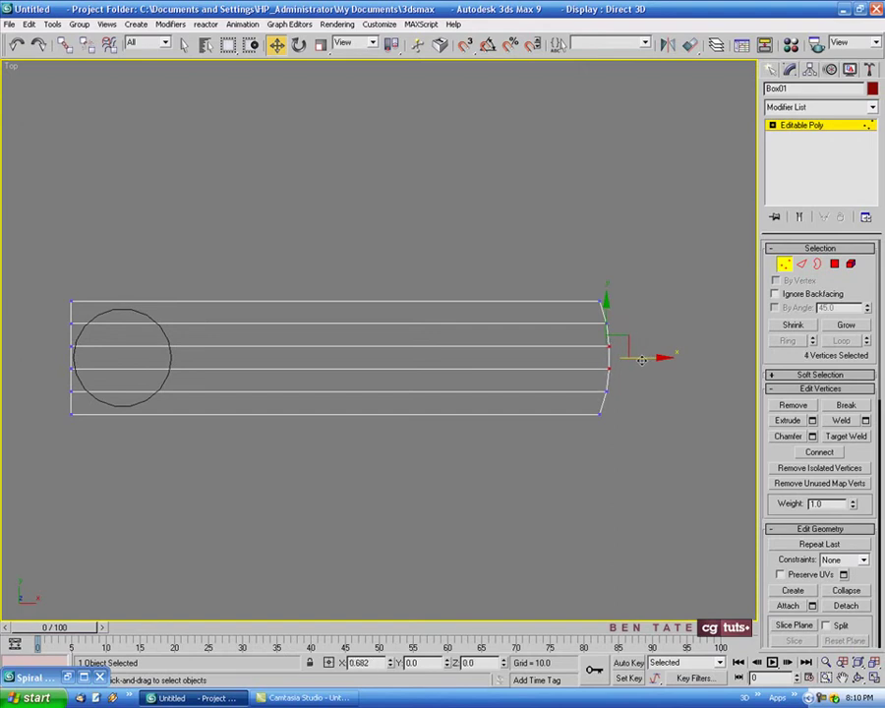
{"action": "left_click_drag", "start_coordinate": [594, 325], "coordinate": [642, 361], "text": "ctrl"}
{"action": "left_click_drag", "start_coordinate": [596, 334], "coordinate": [652, 358]}
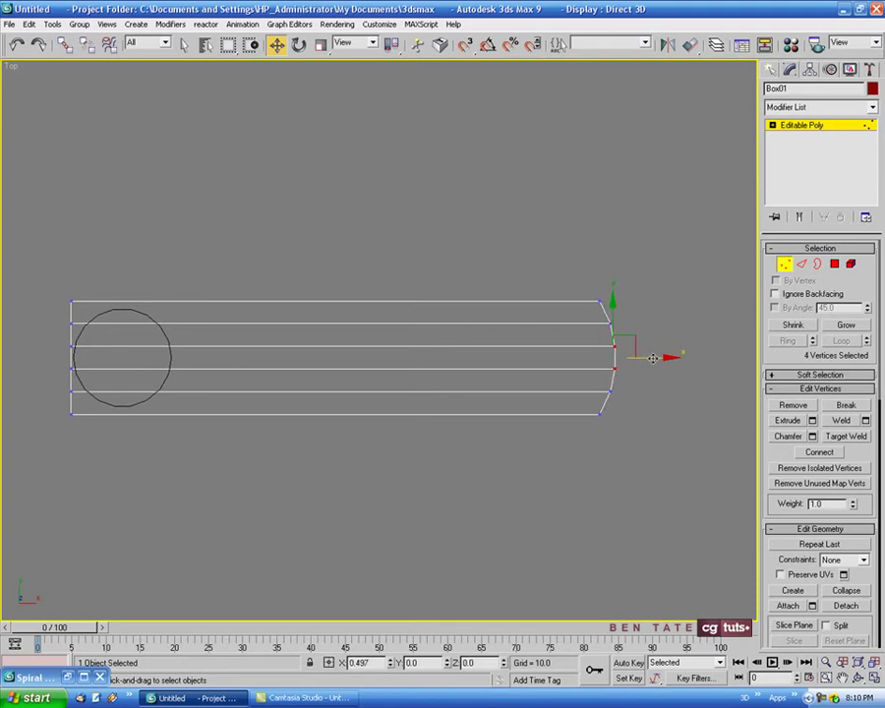
{"action": "left_click", "coordinate": [661, 405]}
Round the box's pole-side end by moving its middle vertices outward along X past the pole
{"action": "middle_click_drag", "start_coordinate": [662, 405], "coordinate": [664, 387]}
{"action": "middle_click_drag", "start_coordinate": [496, 415], "coordinate": [515, 412]}
{"action": "middle_click_drag", "start_coordinate": [260, 344], "coordinate": [351, 340]}
{"action": "left_click_drag", "start_coordinate": [185, 292], "coordinate": [221, 389]}
{"action": "left_click_drag", "start_coordinate": [221, 341], "coordinate": [201, 345]}
Move the whole step along X to about 58.8 so its rounded end surrounds the pole
{"action": "left_click", "coordinate": [785, 268]}
{"action": "mouse_move", "coordinate": [468, 342]}
{"action": "left_mouse_down"}
{"action": "mouse_move", "coordinate": [424, 342]}
{"action": "mouse_move", "coordinate": [452, 352]}
{"action": "left_mouse_up"}
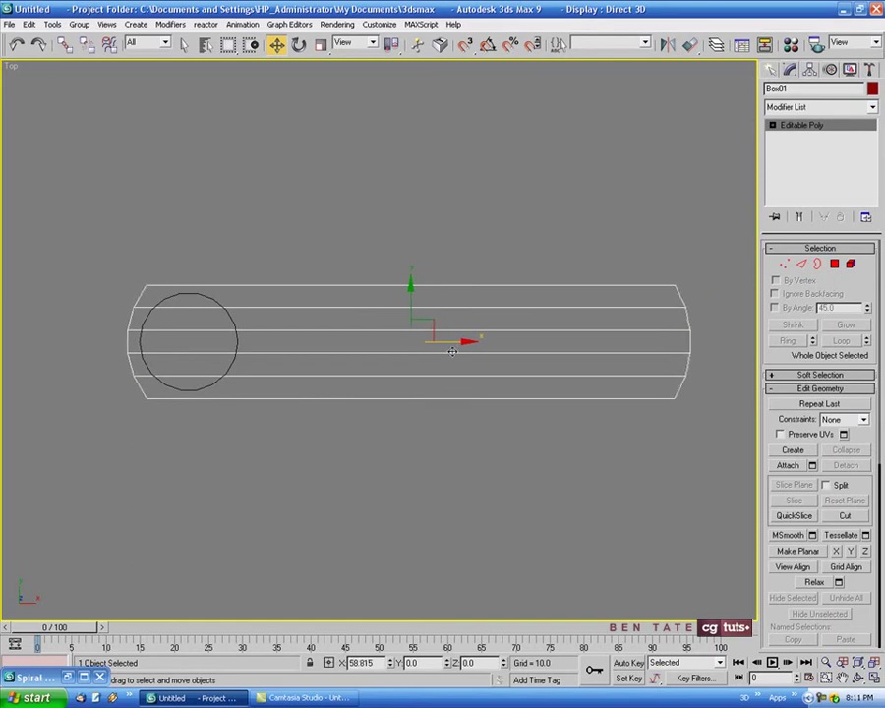
{"action": "middle_click_drag", "start_coordinate": [559, 414], "coordinate": [549, 421]}
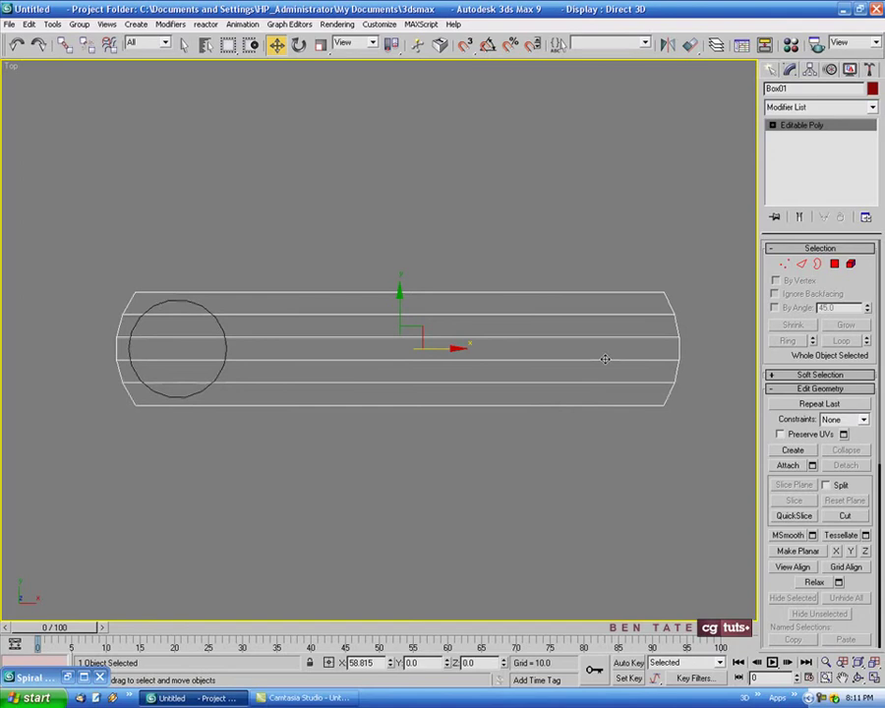
Scale the 12 vertices of the step's outer end wider along Y to give the step a wedge shape
{"action": "left_click", "coordinate": [787, 267]}
{"action": "scroll", "coordinate": [668, 251], "scroll_direction": "down", "scroll_amount": 2}
{"action": "middle_click_drag", "start_coordinate": [668, 251], "coordinate": [612, 278]}
{"action": "left_click_drag", "start_coordinate": [564, 262], "coordinate": [666, 470]}
{"action": "scroll", "coordinate": [659, 349], "scroll_direction": "up", "scroll_amount": 2}
{"action": "middle_click_drag", "start_coordinate": [649, 339], "coordinate": [686, 299]}
{"action": "middle_click_drag", "start_coordinate": [652, 348], "coordinate": [684, 389]}
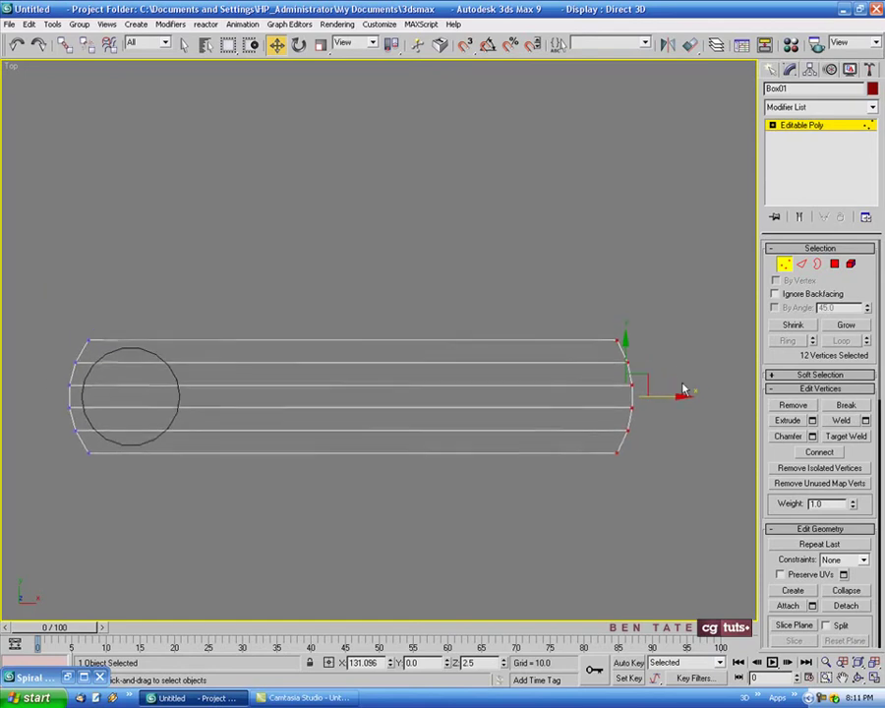
{"action": "left_click", "coordinate": [321, 46]}
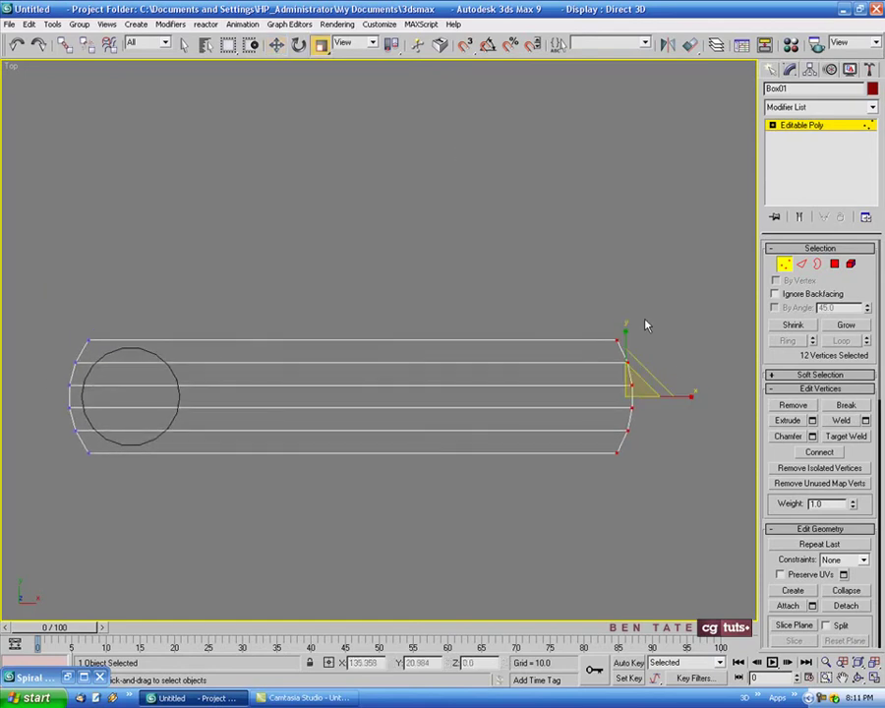
{"action": "left_click_drag", "start_coordinate": [629, 336], "coordinate": [629, 293]}
Scale the step's pole-side end vertices slightly narrower along Y and leave vertex editing
{"action": "middle_click_drag", "start_coordinate": [327, 295], "coordinate": [369, 283]}
{"action": "left_click_drag", "start_coordinate": [59, 291], "coordinate": [182, 506]}
{"action": "left_click_drag", "start_coordinate": [119, 320], "coordinate": [120, 329]}
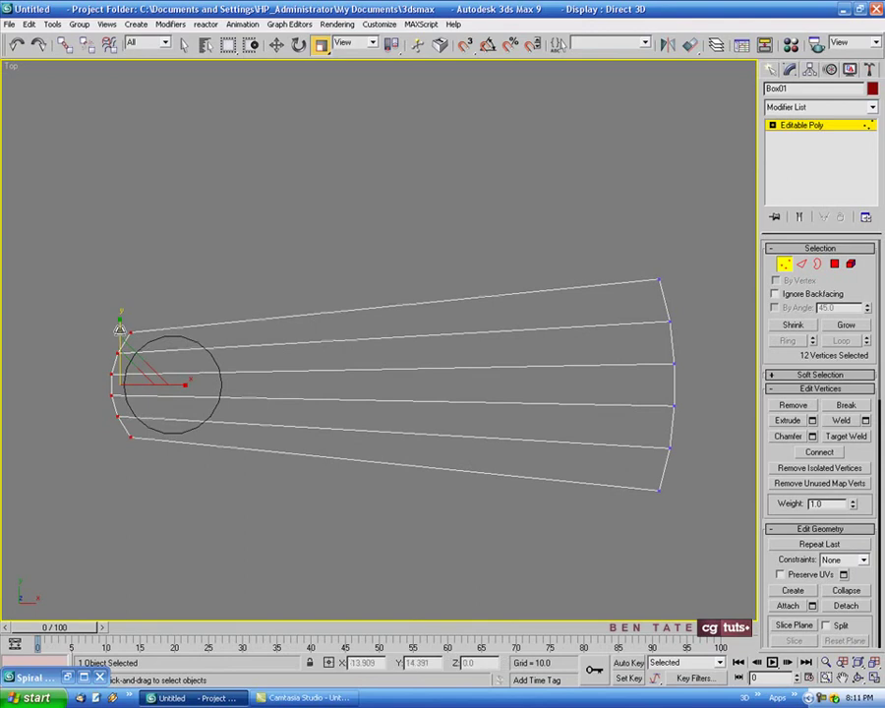
{"action": "left_click", "coordinate": [254, 290]}
{"action": "middle_click_drag", "start_coordinate": [293, 285], "coordinate": [278, 286]}
{"action": "key", "text": "alt+w"}
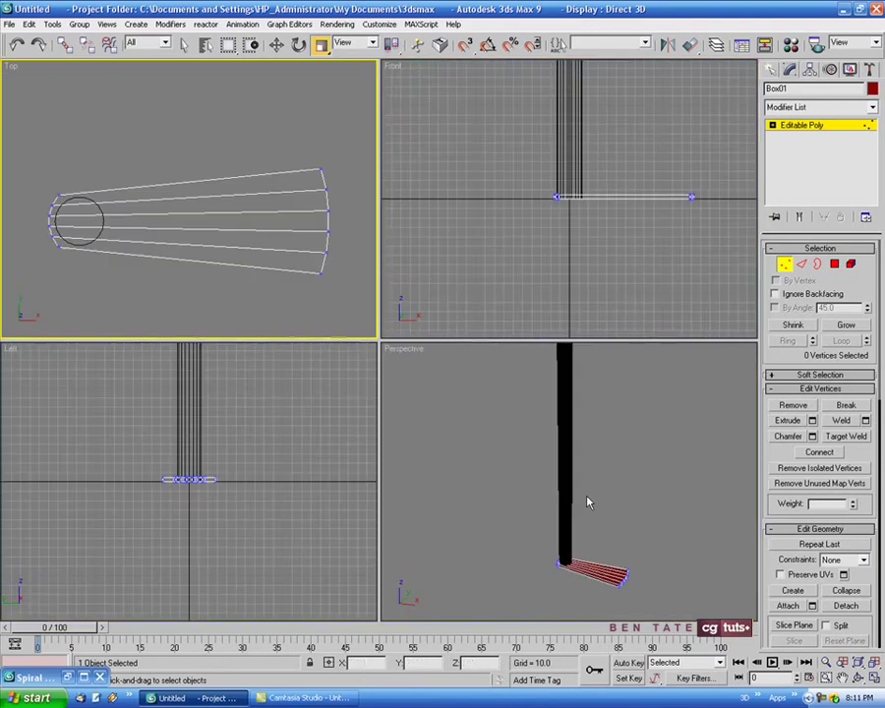
{"action": "right_click", "coordinate": [587, 502]}
{"action": "key", "text": "alt+w"}
{"action": "mouse_move", "coordinate": [556, 444]}
{"action": "middle_mouse_down", "text": "alt"}
{"action": "mouse_move", "coordinate": [536, 470]}
{"action": "mouse_move", "coordinate": [533, 444]}
{"action": "mouse_move", "coordinate": [553, 427]}
{"action": "middle_mouse_up", "text": "alt"}
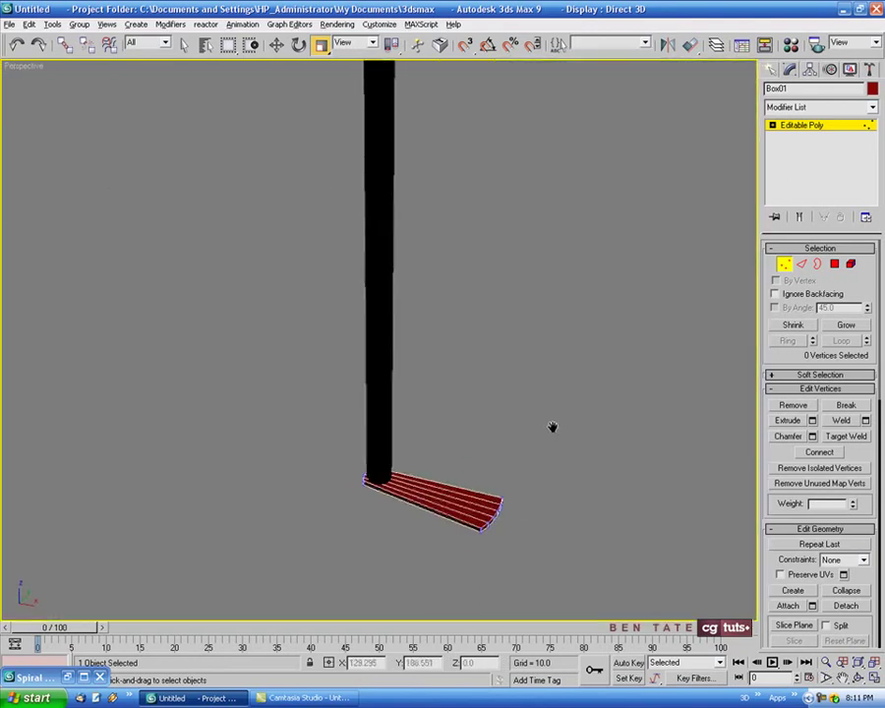
{"action": "left_click", "coordinate": [784, 263]}
{"action": "middle_click_drag", "start_coordinate": [511, 251], "coordinate": [469, 247], "text": "alt"}
{"action": "left_click_drag", "start_coordinate": [478, 205], "coordinate": [176, 315]}
{"action": "key", "text": "m"}
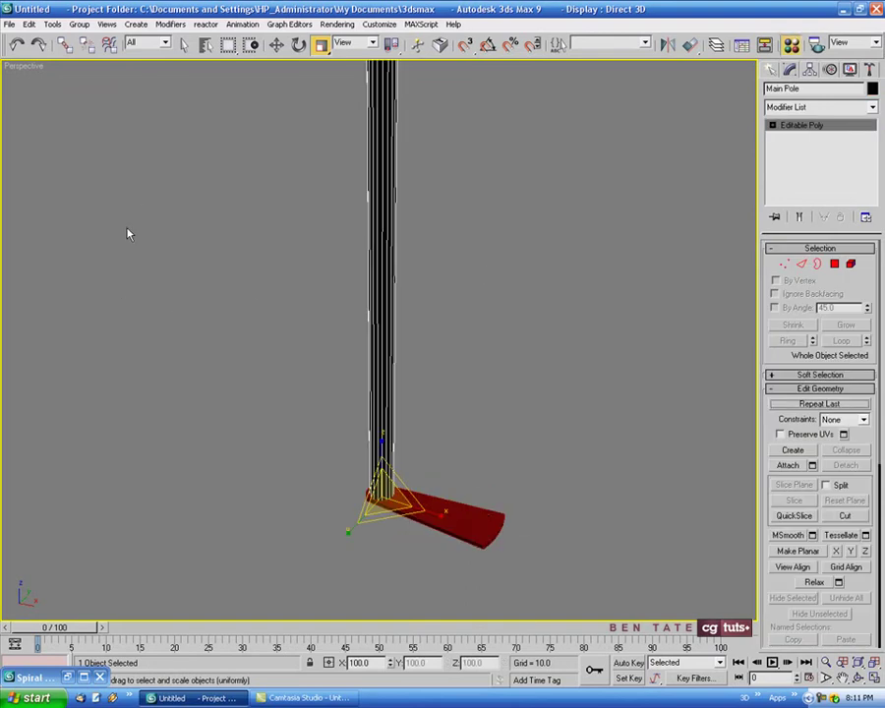
{"action": "key", "text": "m"}
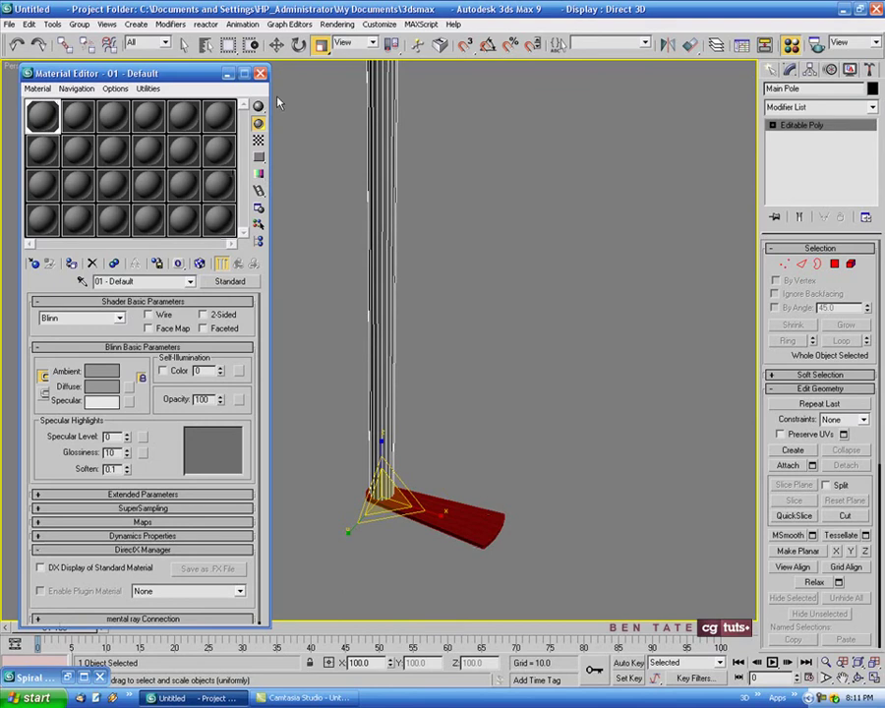
{"action": "left_click", "coordinate": [260, 73]}
{"action": "left_click", "coordinate": [529, 262]}
Scale the step's 12 outer end vertices slightly wider along Y in the Top view
{"action": "left_click_drag", "start_coordinate": [522, 438], "coordinate": [458, 543]}
{"action": "key", "text": "z"}
{"action": "middle_click_drag", "start_coordinate": [552, 485], "coordinate": [372, 474], "text": "alt"}
{"action": "key", "text": "t"}
{"action": "middle_click_drag", "start_coordinate": [370, 293], "coordinate": [338, 257]}
{"action": "key", "text": "1"}
{"action": "left_click_drag", "start_coordinate": [540, 210], "coordinate": [701, 482]}
{"action": "left_click_drag", "start_coordinate": [624, 306], "coordinate": [623, 295]}
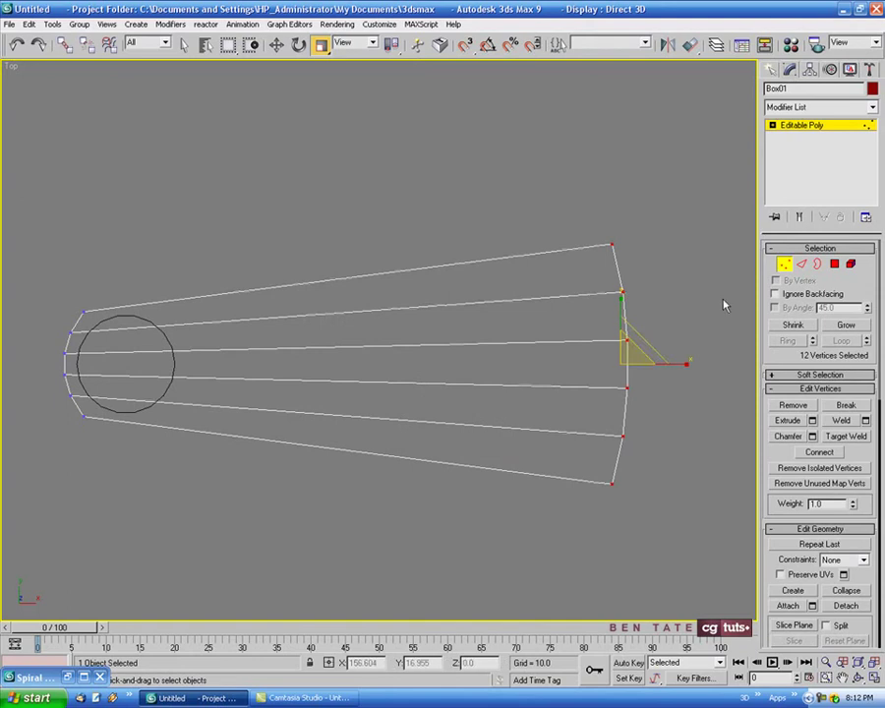
{"action": "left_click", "coordinate": [784, 263]}
{"action": "key", "text": "alt+w"}
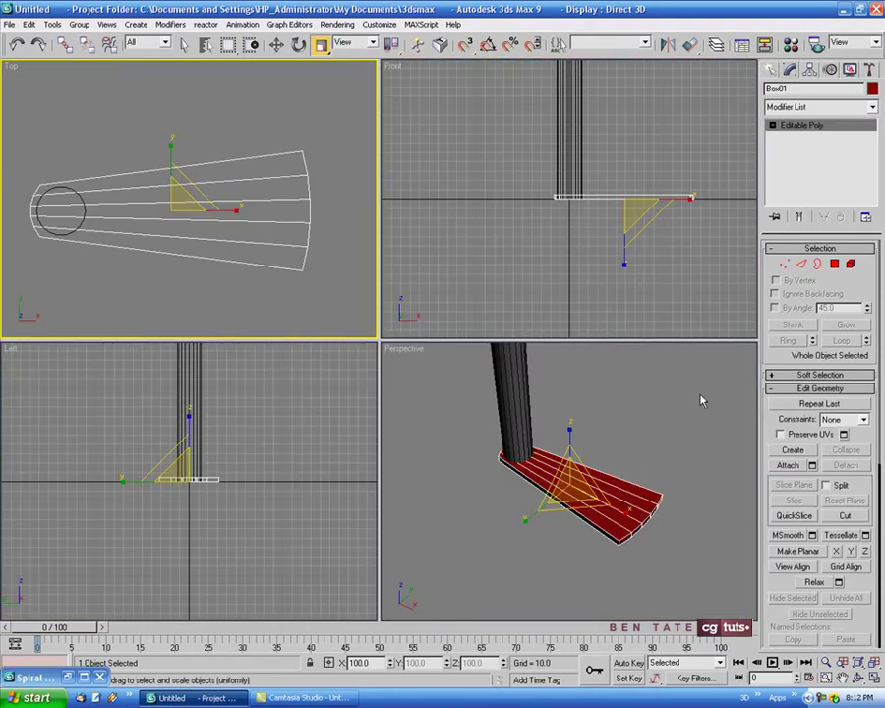
{"action": "key", "text": "alt+w"}
{"action": "middle_click_drag", "start_coordinate": [350, 259], "coordinate": [431, 246]}
{"action": "middle_click_drag", "start_coordinate": [551, 298], "coordinate": [547, 302]}
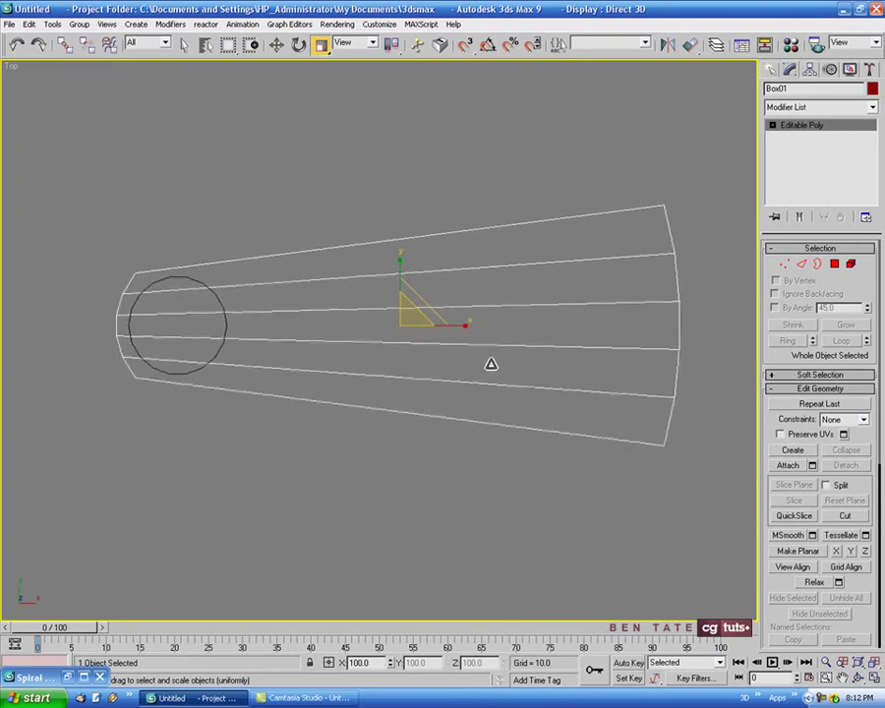
{"action": "middle_click_drag", "start_coordinate": [490, 364], "coordinate": [486, 371]}
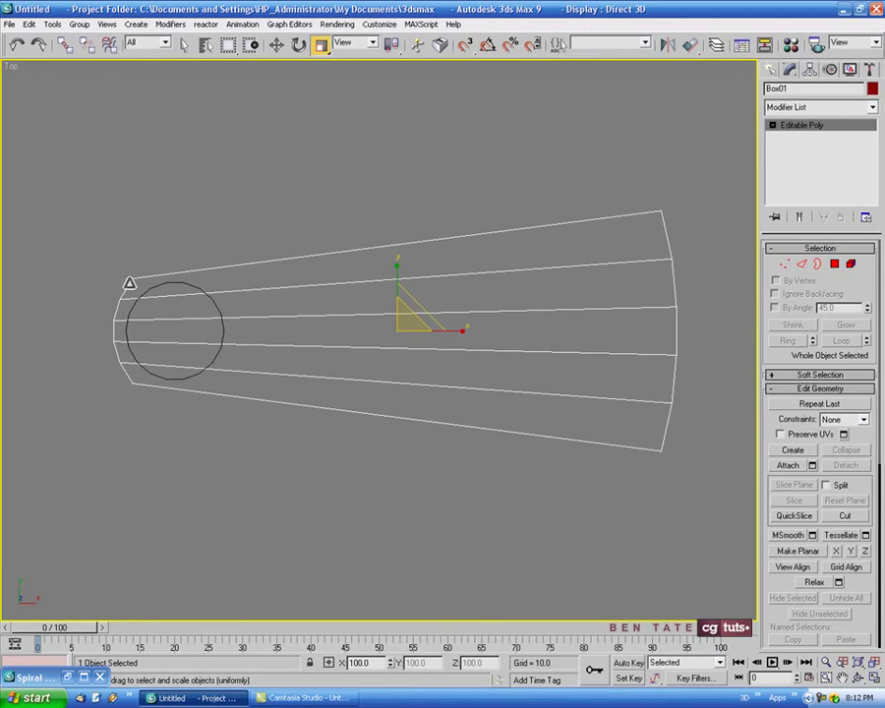
{"action": "mouse_move", "coordinate": [402, 411]}
{"action": "middle_mouse_down"}
{"action": "mouse_move", "coordinate": [381, 414]}
{"action": "mouse_move", "coordinate": [403, 411]}
{"action": "middle_mouse_up"}
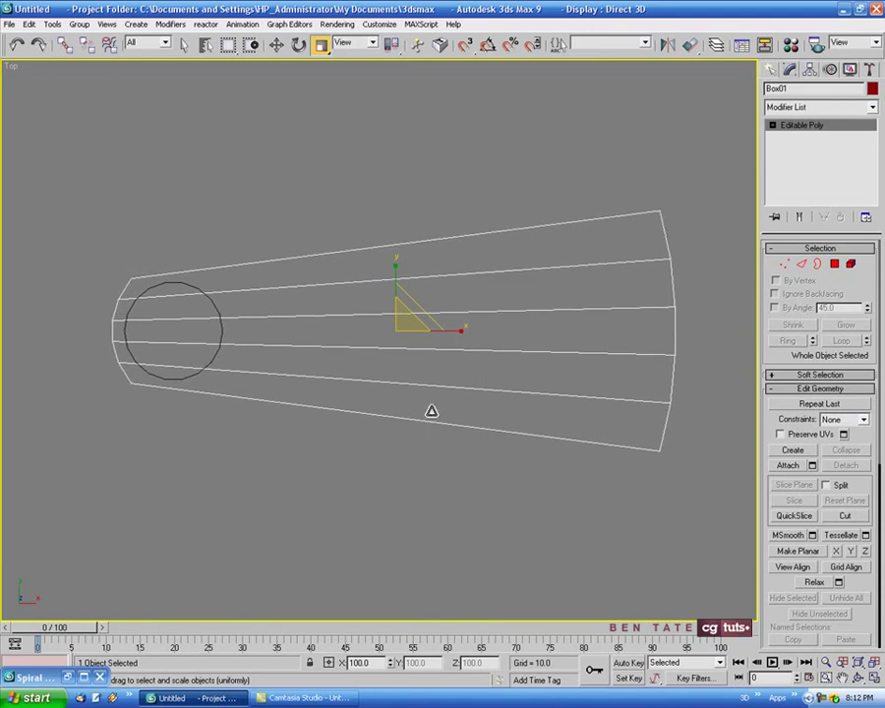
Connect the step's 12 lengthwise edges with 2 segments and a pinch of 98, adding an edge loop near each end
{"action": "left_click", "coordinate": [802, 263]}
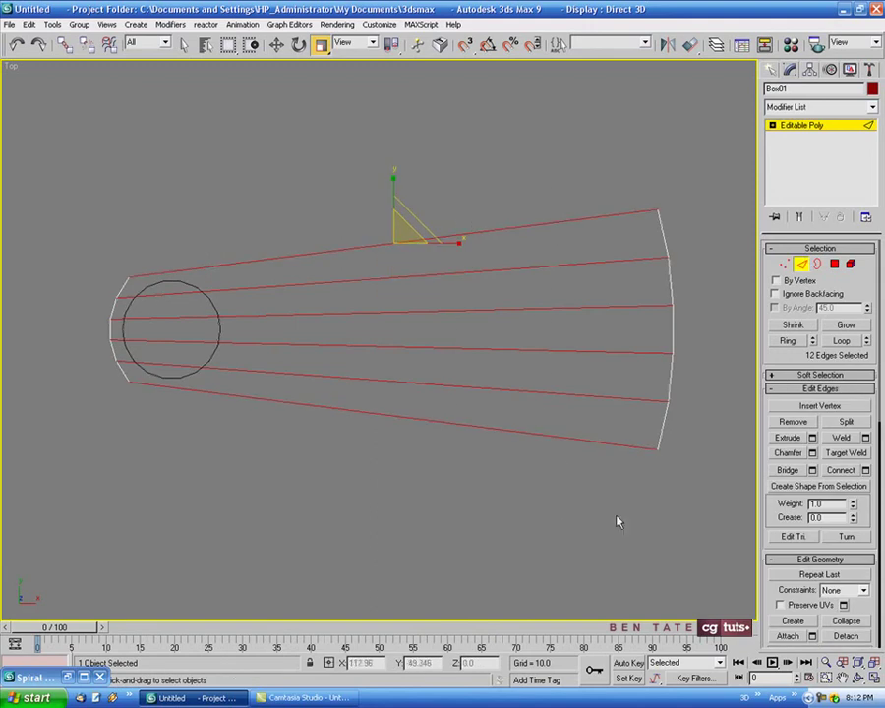
{"action": "left_click", "coordinate": [865, 470]}
{"action": "right_click", "coordinate": [381, 153]}
{"action": "left_click", "coordinate": [379, 148]}
{"action": "left_click_drag", "start_coordinate": [470, 155], "coordinate": [470, 24]}
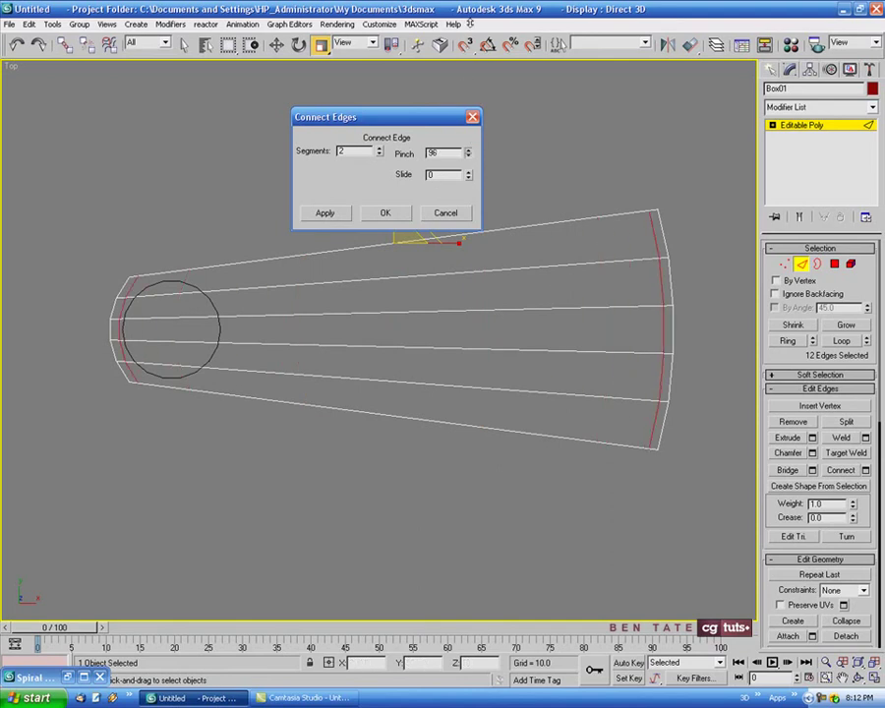
{"action": "left_click", "coordinate": [469, 151]}
{"action": "left_click", "coordinate": [469, 151]}
{"action": "left_click", "coordinate": [469, 157]}
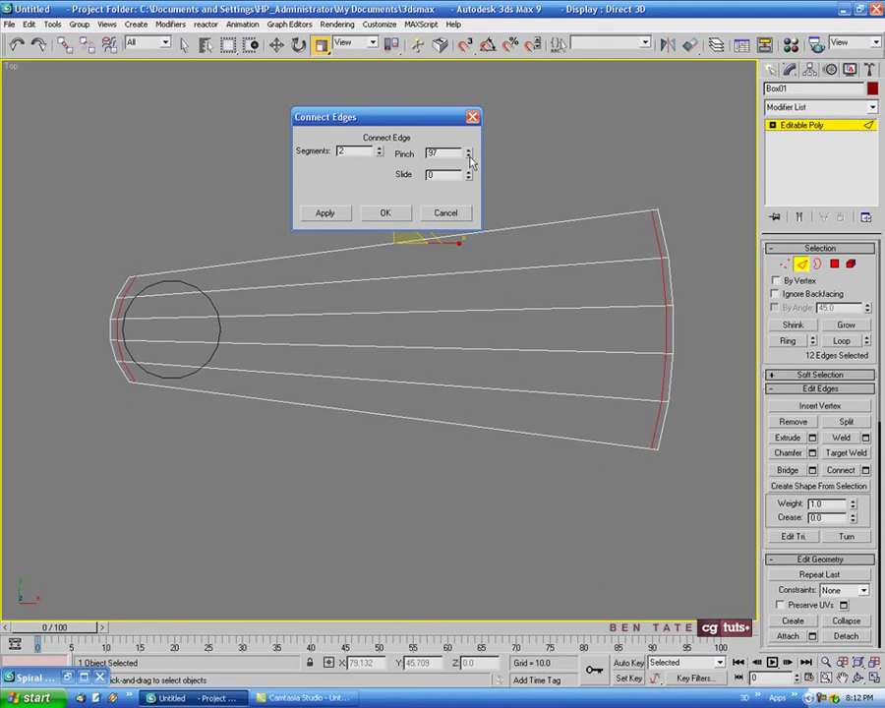
{"action": "left_click", "coordinate": [469, 151]}
{"action": "left_click", "coordinate": [396, 220]}
Connect the full ring of short end edges in the step's +Y strip with 1 segment, pinch 0 and slide -50
{"action": "middle_click_drag", "start_coordinate": [496, 292], "coordinate": [421, 300]}
{"action": "scroll", "coordinate": [608, 265], "scroll_direction": "up", "scroll_amount": 2}
{"action": "left_click", "coordinate": [277, 49]}
{"action": "left_click_drag", "start_coordinate": [605, 228], "coordinate": [539, 241]}
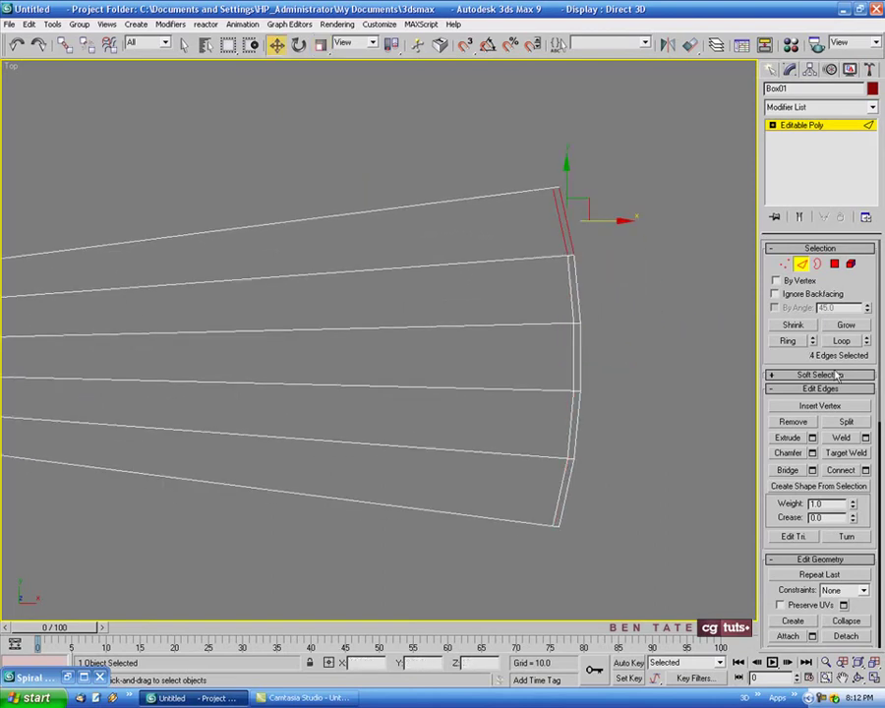
{"action": "left_click", "coordinate": [787, 340]}
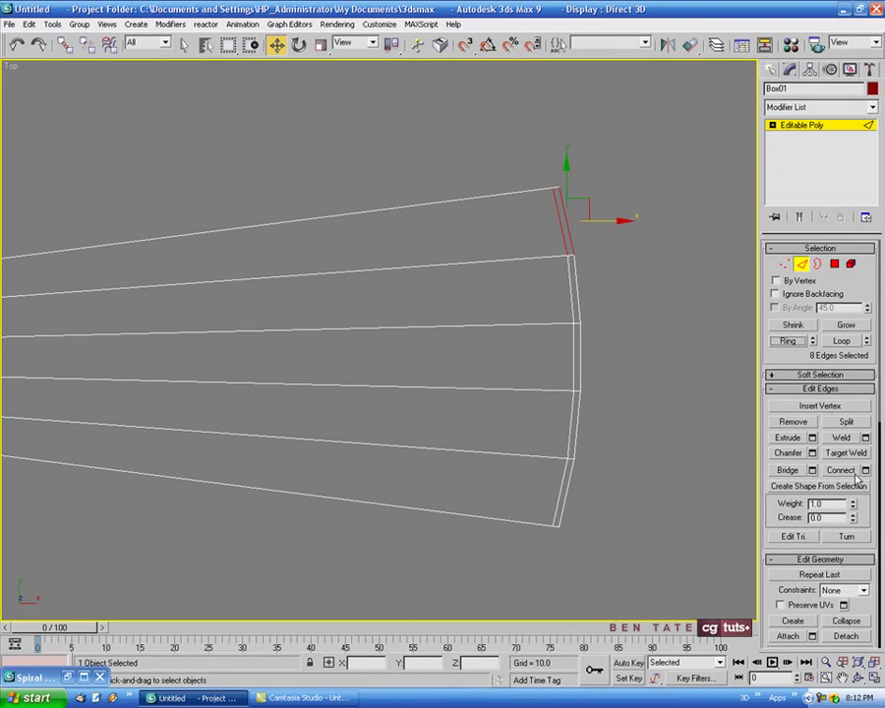
{"action": "left_click", "coordinate": [867, 470]}
{"action": "left_click", "coordinate": [380, 156]}
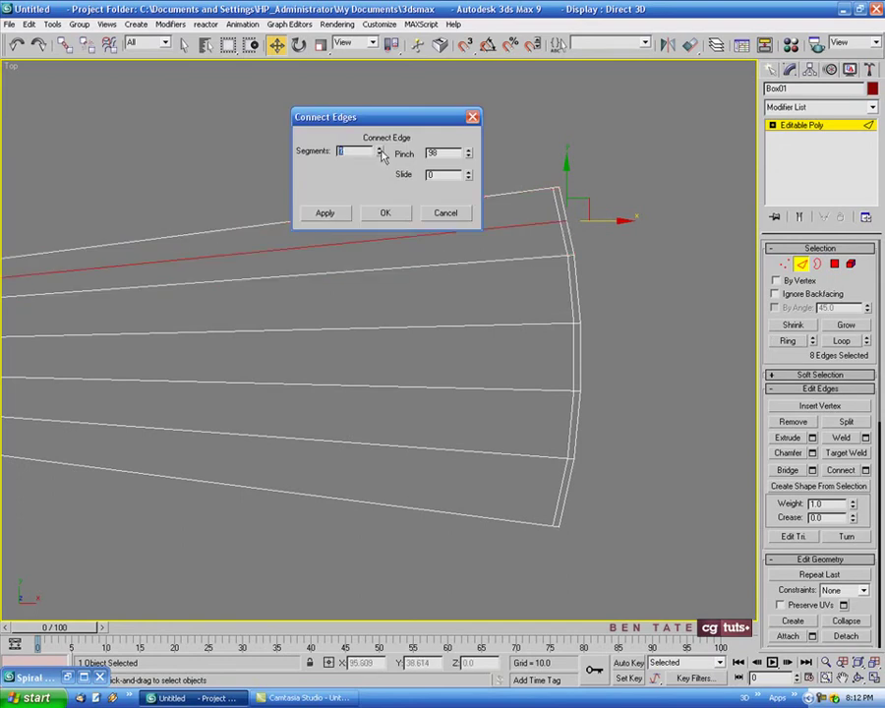
{"action": "left_click_drag", "start_coordinate": [403, 116], "coordinate": [397, 302]}
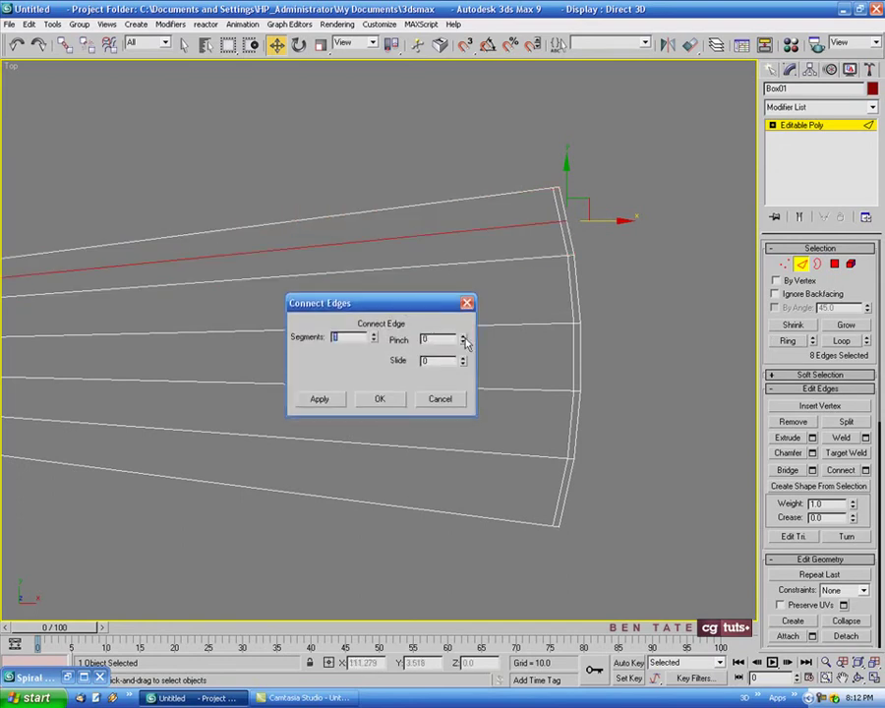
{"action": "middle_click_drag", "start_coordinate": [242, 403], "coordinate": [439, 411]}
{"action": "scroll", "coordinate": [438, 411], "scroll_direction": "down", "scroll_amount": 2}
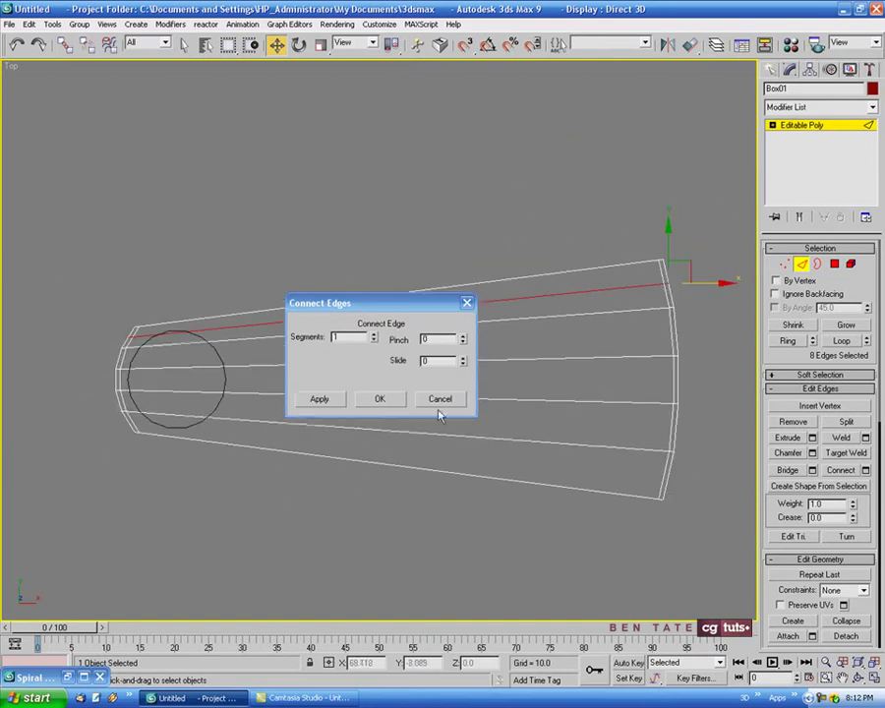
{"action": "left_click_drag", "start_coordinate": [463, 363], "coordinate": [466, 407]}
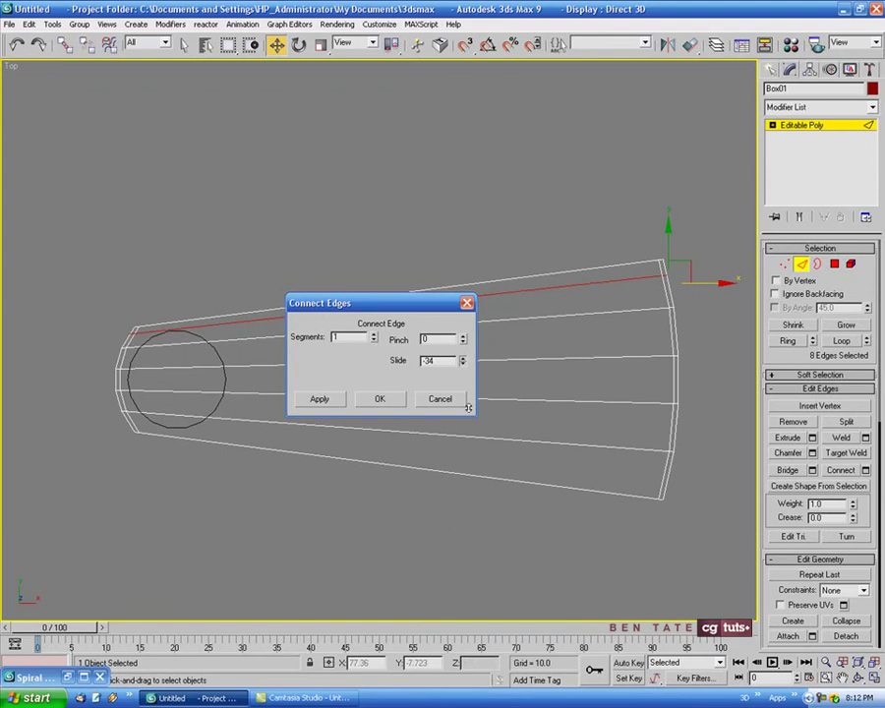
{"action": "left_click", "coordinate": [134, 334]}
{"action": "left_click", "coordinate": [668, 284]}
{"action": "left_click_drag", "start_coordinate": [420, 309], "coordinate": [474, 351]}
{"action": "left_click_drag", "start_coordinate": [519, 409], "coordinate": [522, 424]}
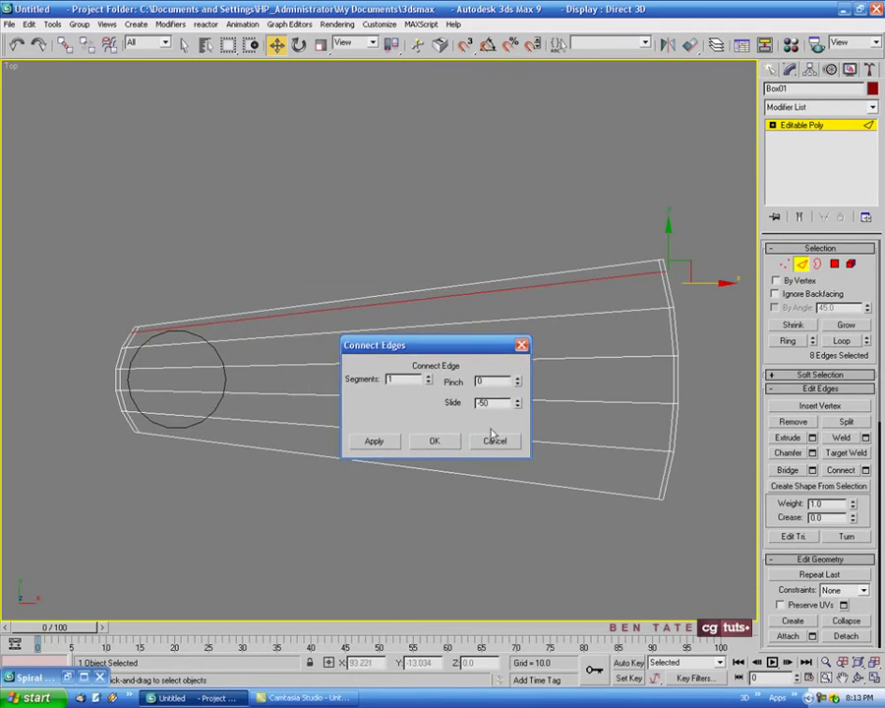
{"action": "left_click", "coordinate": [438, 443]}
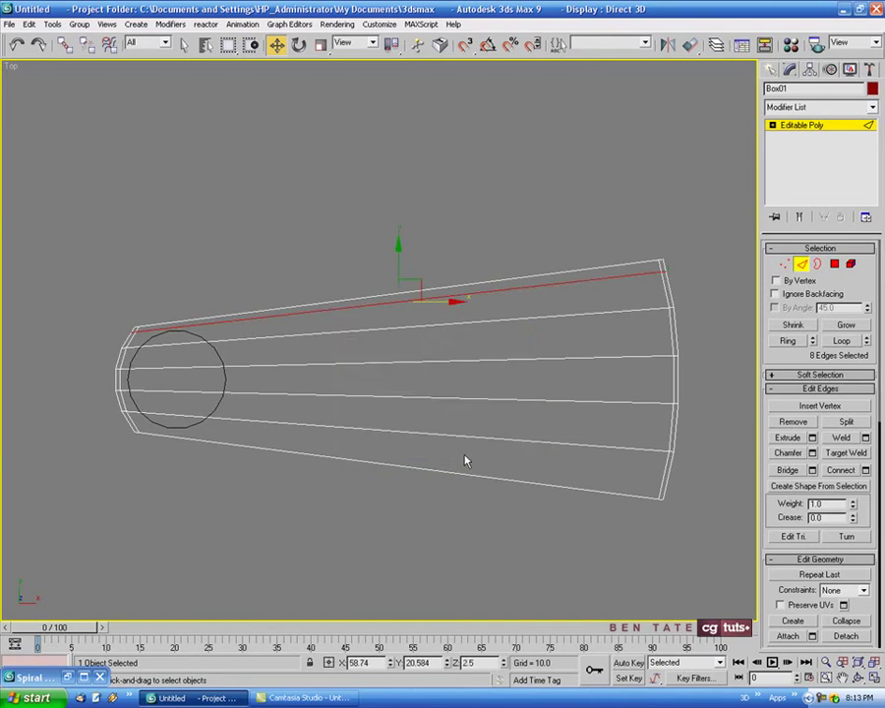
Connect the ring of short end edges in the step's -Y strip with the same 1-segment, slide -50 settings
{"action": "left_click", "coordinate": [666, 476]}
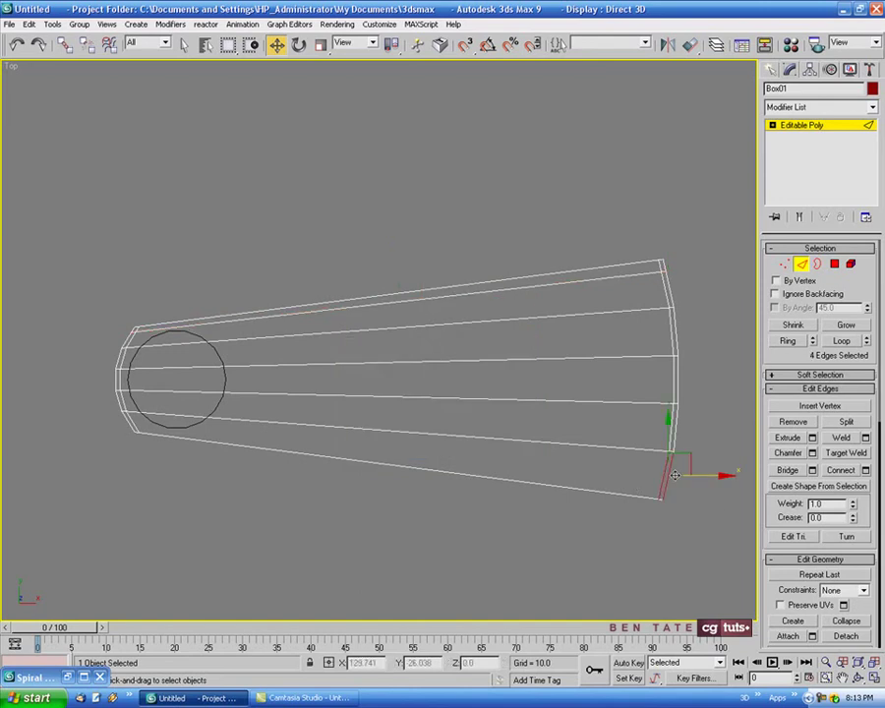
{"action": "left_click", "coordinate": [789, 343]}
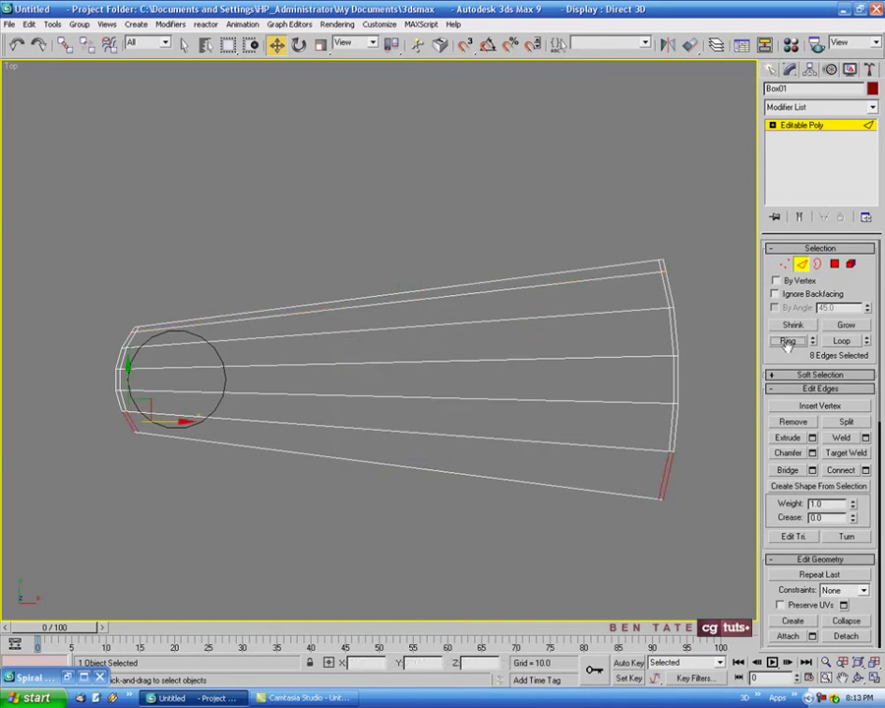
{"action": "left_click", "coordinate": [865, 470]}
{"action": "left_click", "coordinate": [434, 440]}
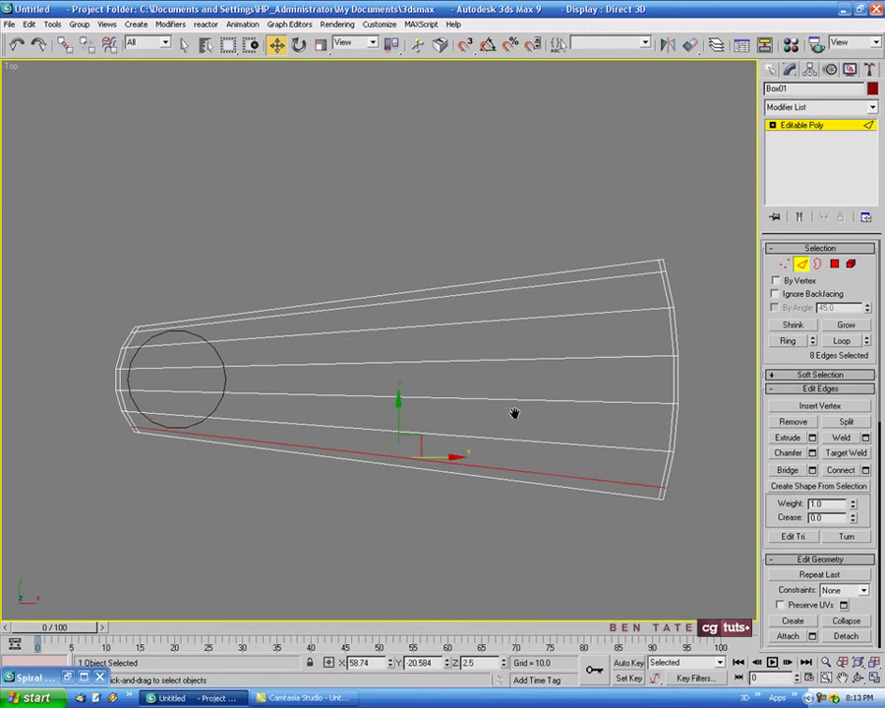
{"action": "middle_click_drag", "start_coordinate": [515, 413], "coordinate": [468, 389]}
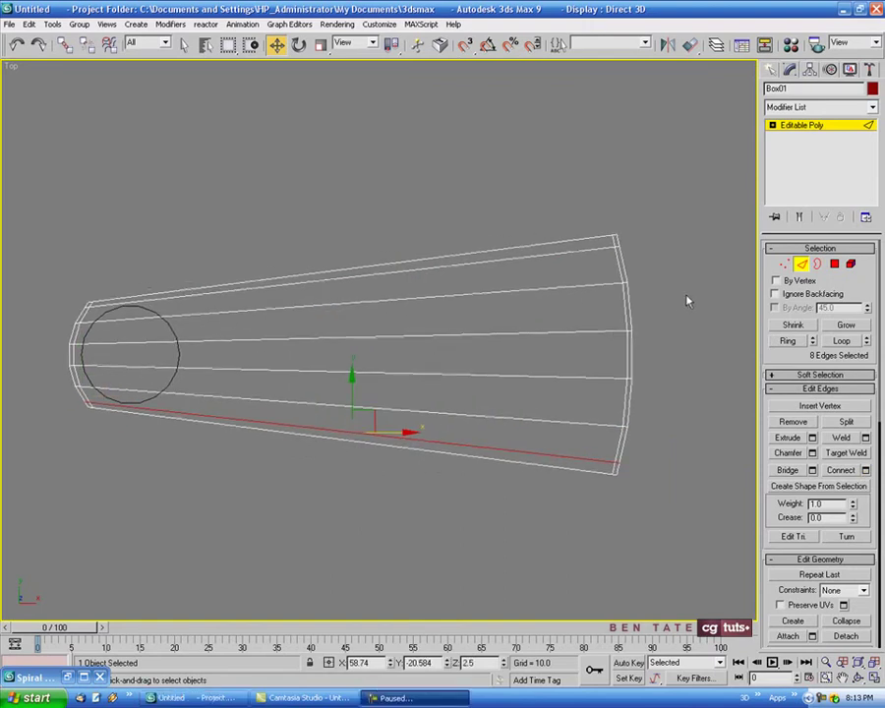
Constrain vertices to Edge and move the +Y loop's 4 outer-end vertices closer to the corner, to about X 128.6, Y 30.2
{"action": "left_click", "coordinate": [788, 265]}
{"action": "middle_click_drag", "start_coordinate": [705, 300], "coordinate": [671, 267]}
{"action": "scroll", "coordinate": [664, 293], "scroll_direction": "up", "scroll_amount": 2}
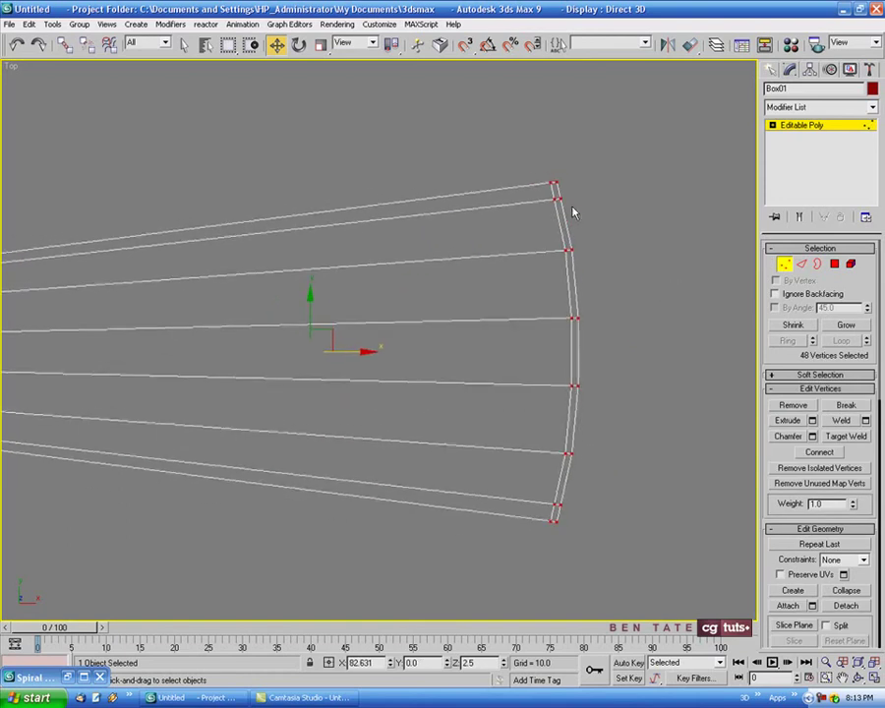
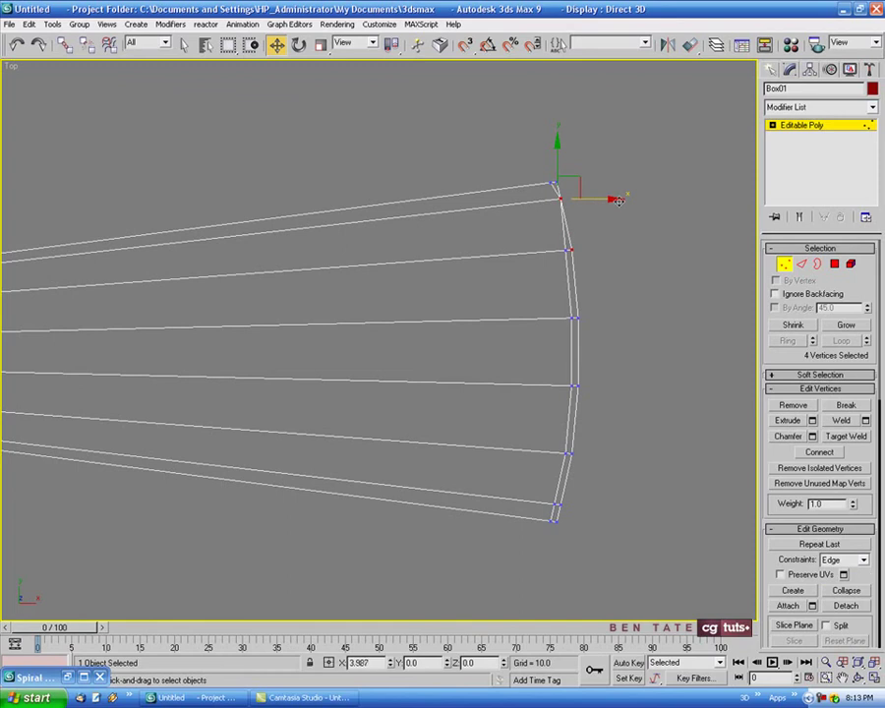
{"action": "left_click_drag", "start_coordinate": [618, 200], "coordinate": [613, 206]}
{"action": "right_click", "coordinate": [614, 206]}
{"action": "middle_click_drag", "start_coordinate": [605, 232], "coordinate": [596, 254]}
{"action": "left_click_drag", "start_coordinate": [573, 206], "coordinate": [574, 195]}
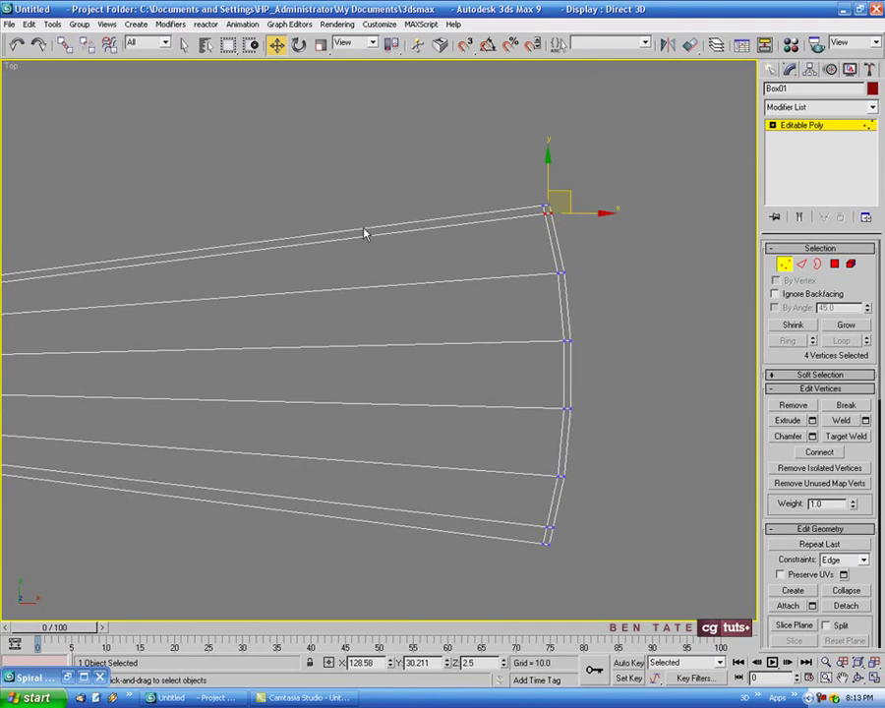
Move the -Y loop's 4 outer-end vertices closer to the corner, to about X 128.7, Y -29.8, and clear the selection
{"action": "middle_click_drag", "start_coordinate": [654, 413], "coordinate": [657, 386]}
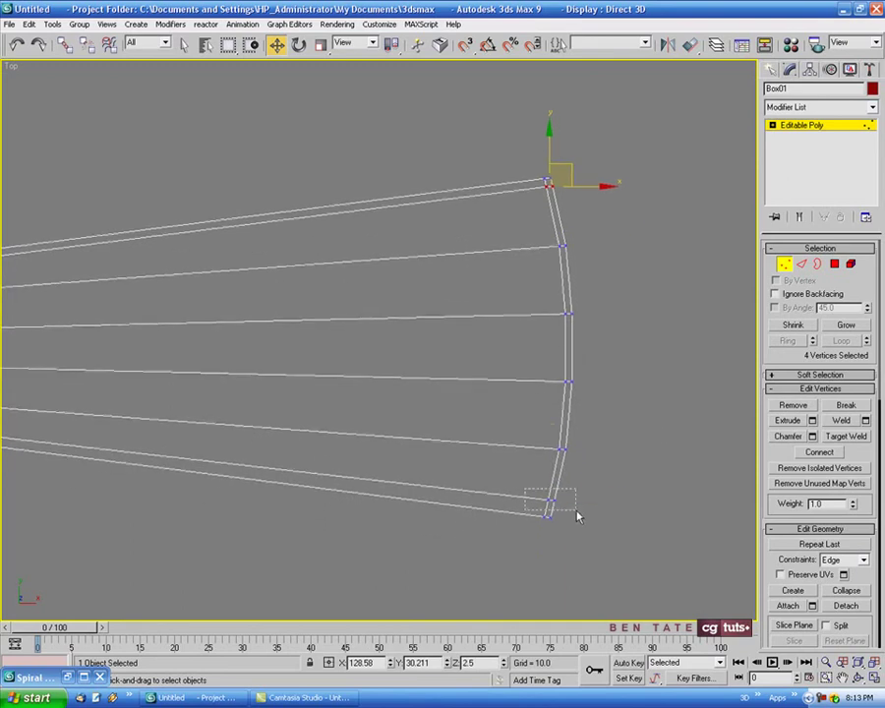
{"action": "left_click_drag", "start_coordinate": [578, 517], "coordinate": [570, 483]}
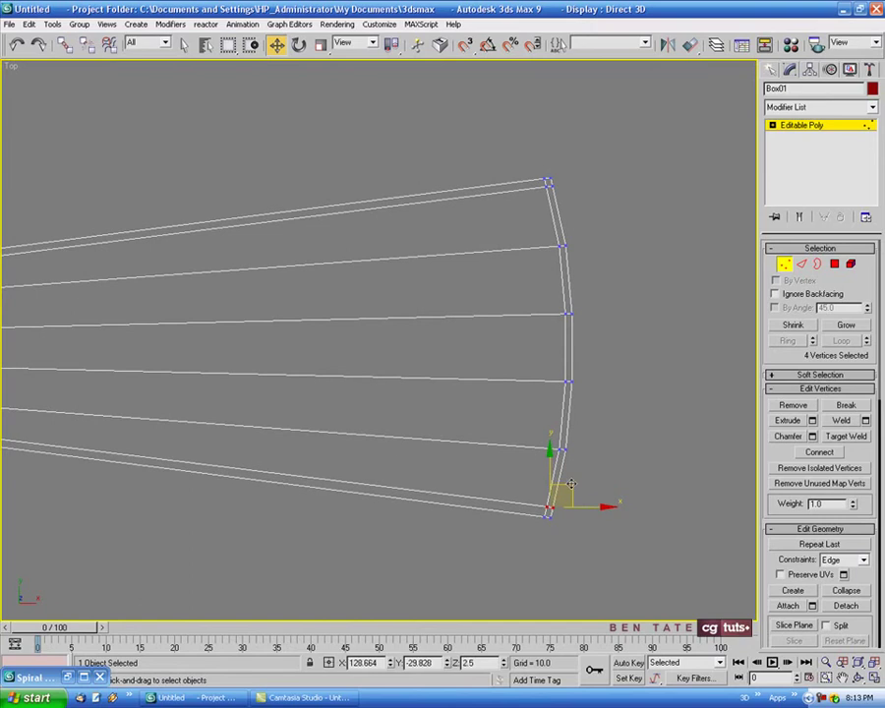
{"action": "left_click", "coordinate": [593, 528]}
{"action": "middle_click_drag", "start_coordinate": [593, 526], "coordinate": [624, 511]}
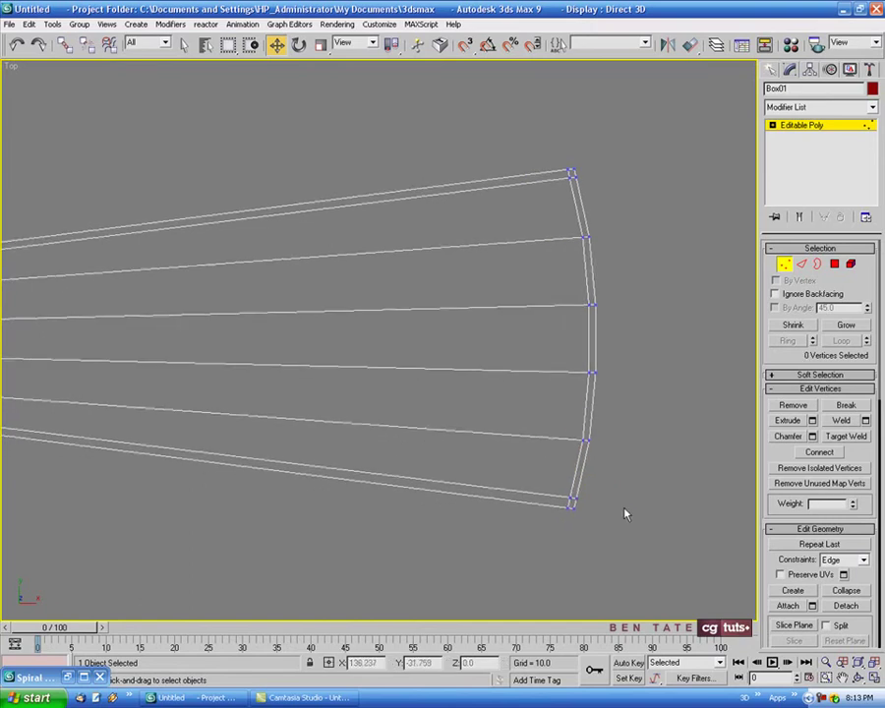
Leave vertex editing and apply a Smooth modifier to the whole step
{"action": "scroll", "coordinate": [626, 468], "scroll_direction": "down", "scroll_amount": 3}
{"action": "middle_click_drag", "start_coordinate": [627, 468], "coordinate": [617, 449]}
{"action": "scroll", "coordinate": [614, 429], "scroll_direction": "up", "scroll_amount": 4}
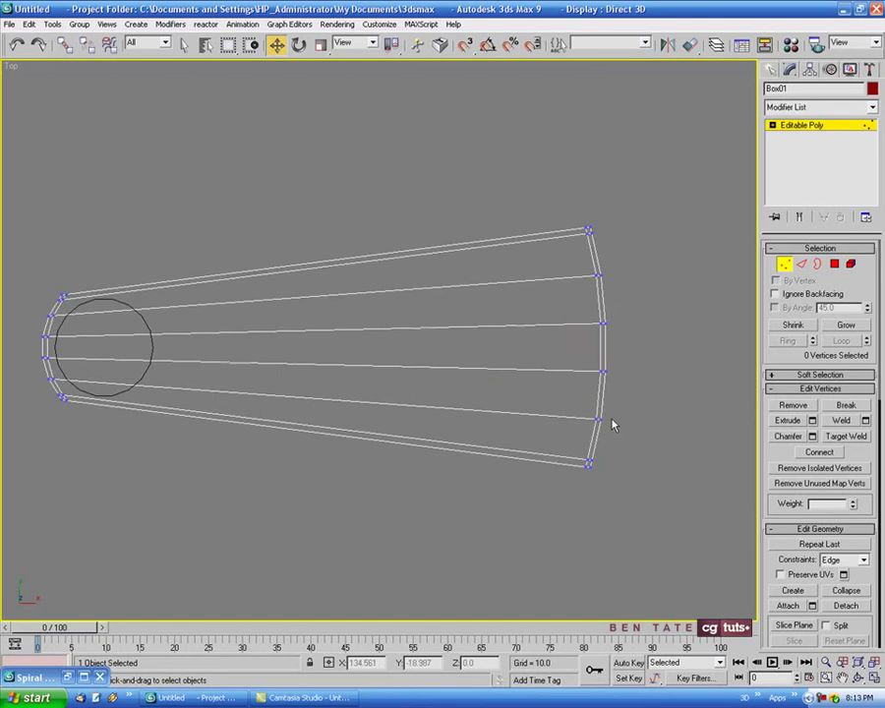
{"action": "key", "text": "alt+w"}
{"action": "middle_click", "coordinate": [656, 464]}
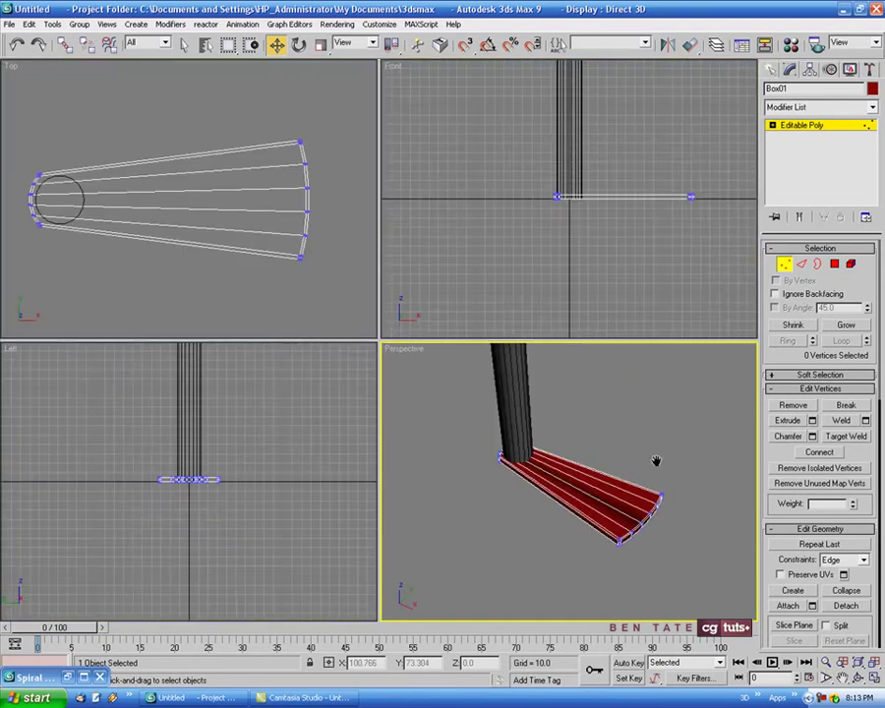
{"action": "key", "text": "alt+w"}
{"action": "middle_click_drag", "start_coordinate": [617, 426], "coordinate": [570, 432], "text": "alt"}
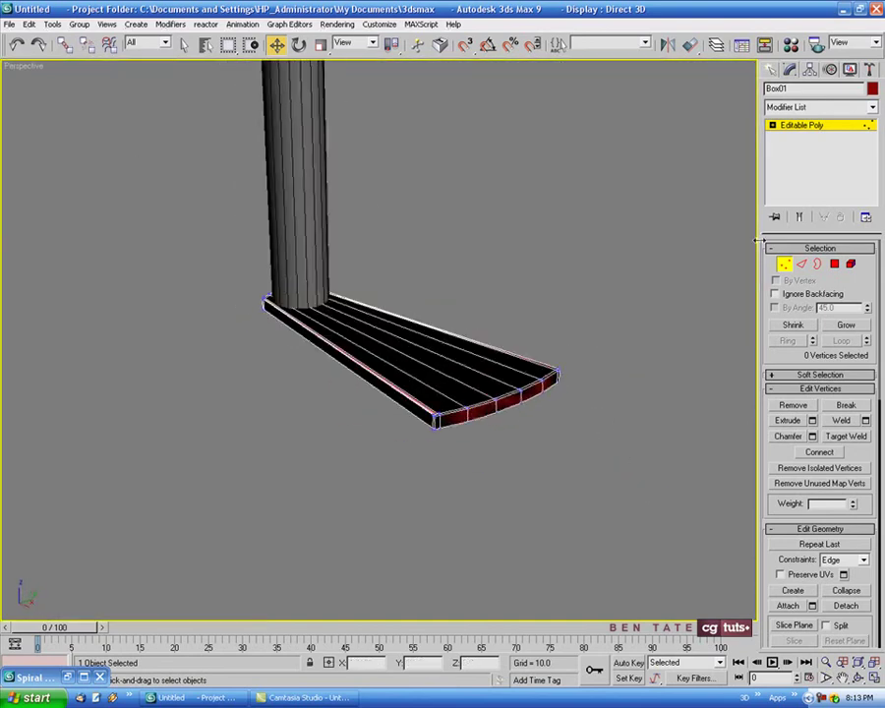
{"action": "left_click", "coordinate": [783, 264]}
{"action": "mouse_move", "coordinate": [623, 340]}
{"action": "middle_mouse_down", "text": "alt"}
{"action": "mouse_move", "coordinate": [618, 405]}
{"action": "mouse_move", "coordinate": [595, 348]}
{"action": "mouse_move", "coordinate": [435, 280]}
{"action": "mouse_move", "coordinate": [435, 244]}
{"action": "mouse_move", "coordinate": [563, 229]}
{"action": "mouse_move", "coordinate": [642, 273]}
{"action": "mouse_move", "coordinate": [650, 340]}
{"action": "mouse_move", "coordinate": [630, 333]}
{"action": "middle_mouse_up", "text": "alt"}
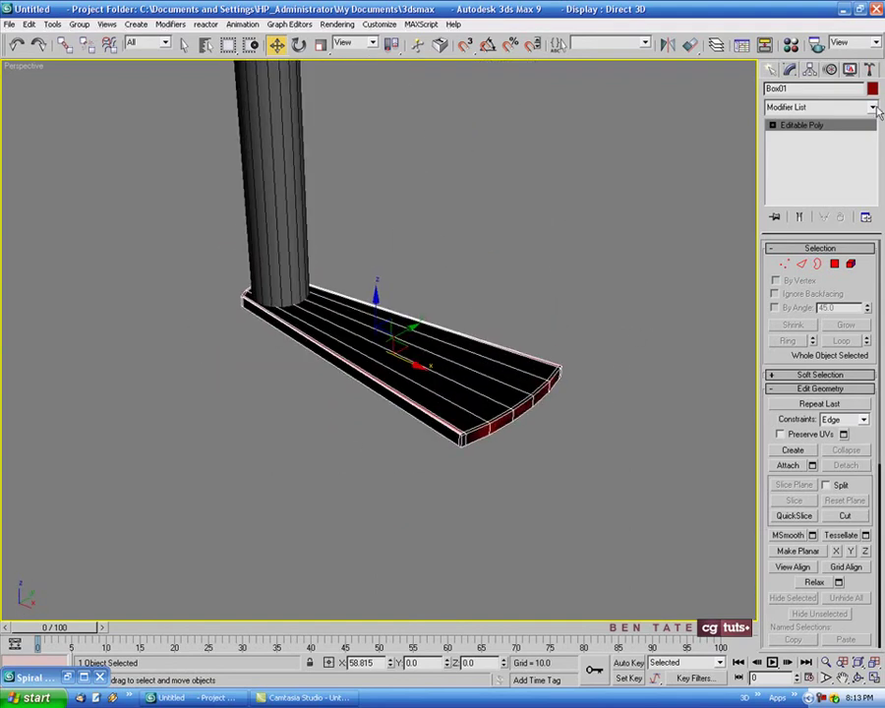
{"action": "left_click", "coordinate": [872, 107]}
{"action": "scroll", "coordinate": [862, 418], "scroll_direction": "down", "scroll_amount": 15}
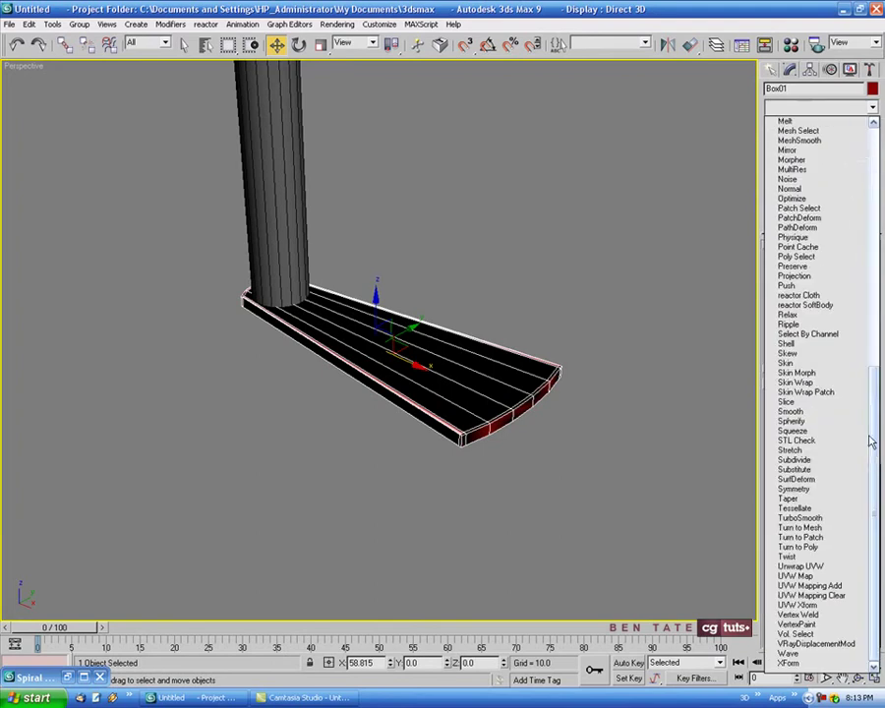
{"action": "left_click", "coordinate": [791, 411]}
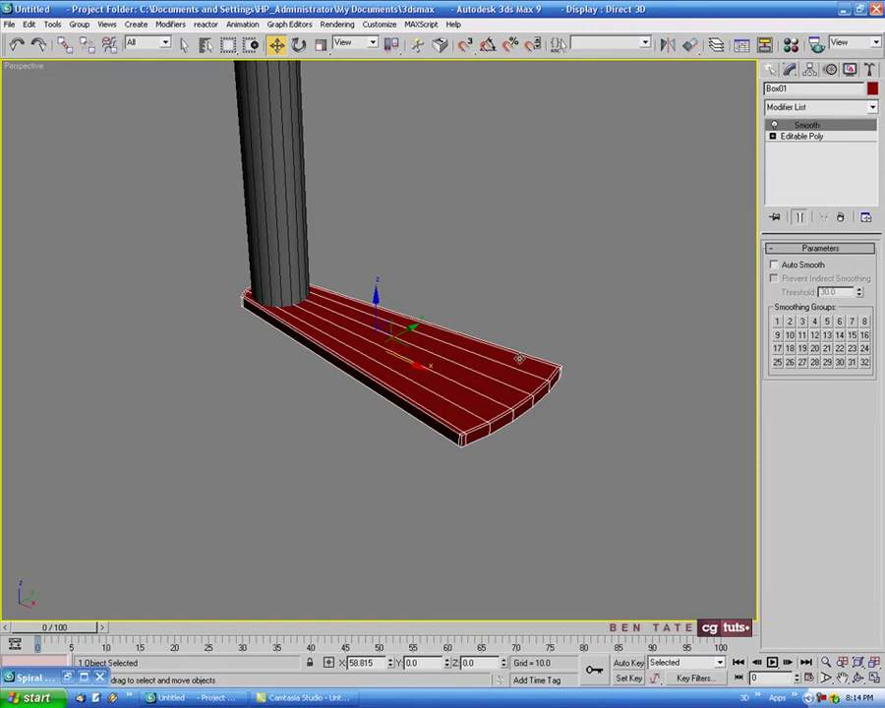
Convert the smoothed step back to an Editable Poly
{"action": "right_click", "coordinate": [519, 359]}
{"action": "mouse_move", "coordinate": [580, 471]}
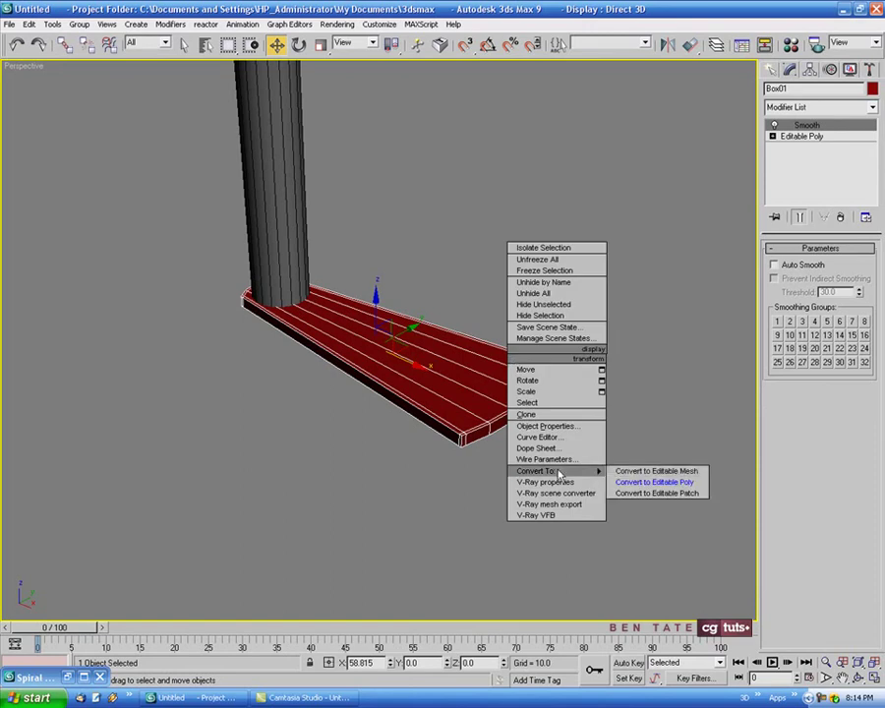
{"action": "left_click", "coordinate": [646, 483]}
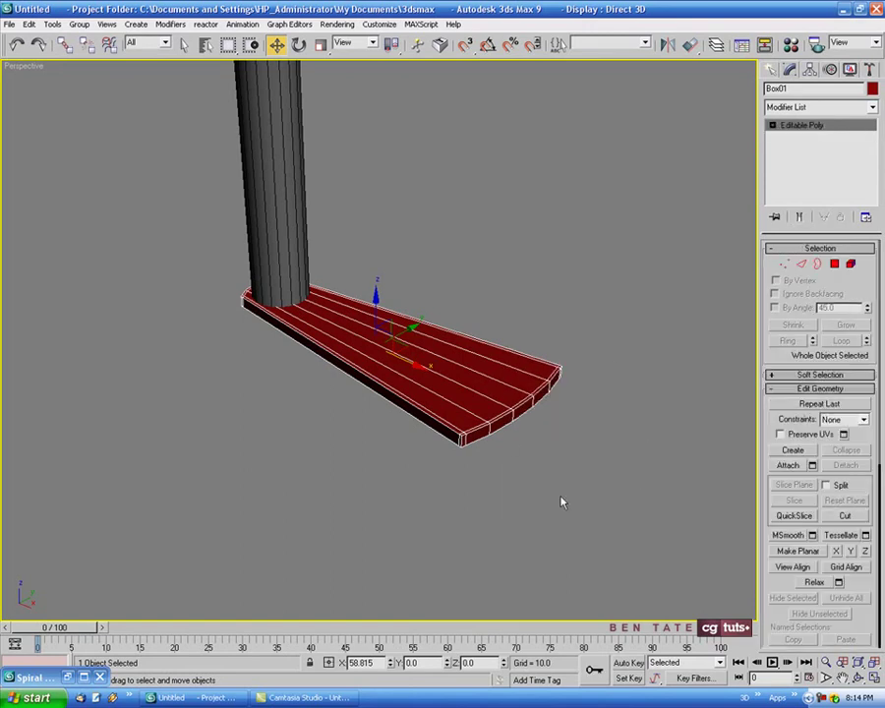
{"action": "middle_click_drag", "start_coordinate": [563, 502], "coordinate": [505, 429], "text": "alt"}
{"action": "scroll", "coordinate": [505, 428], "scroll_direction": "up", "scroll_amount": 4}
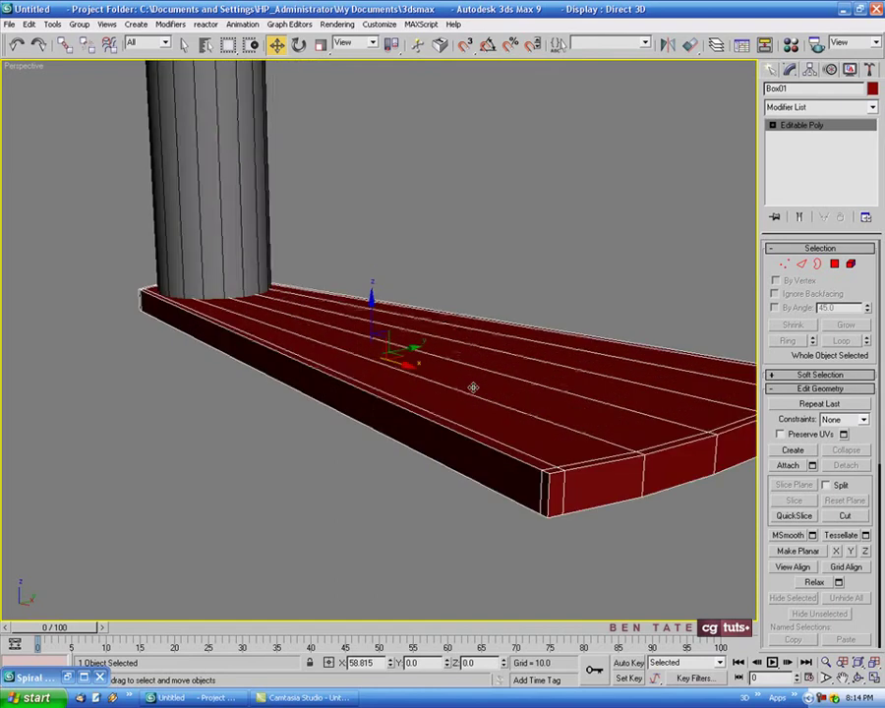
{"action": "middle_click_drag", "start_coordinate": [473, 388], "coordinate": [393, 323], "text": "alt"}
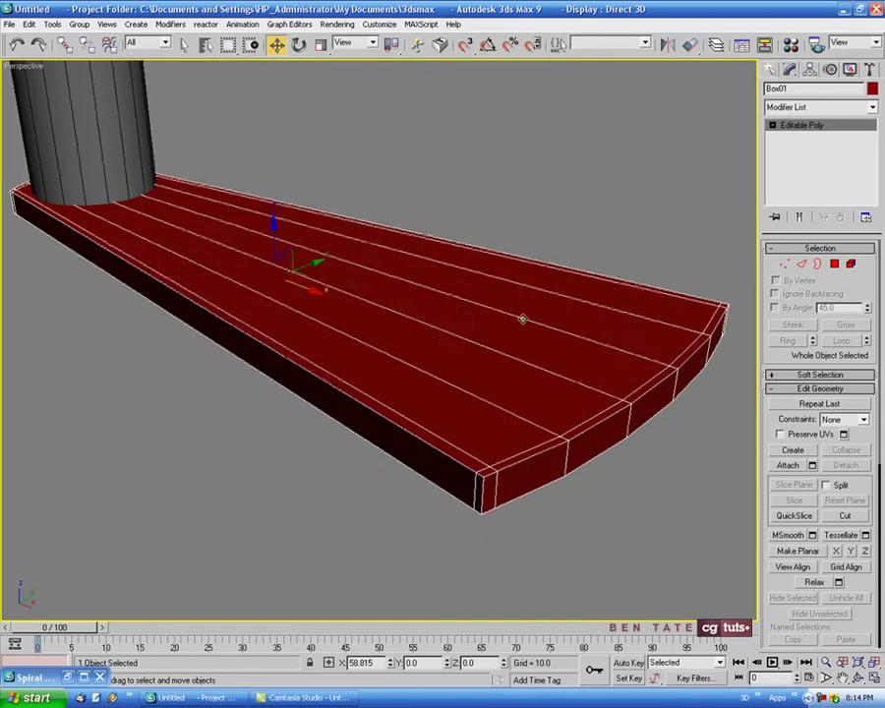
Change the step's object color to blue from the 3ds Max palette
{"action": "left_click", "coordinate": [801, 263]}
{"action": "middle_click_drag", "start_coordinate": [611, 354], "coordinate": [602, 318], "text": "alt"}
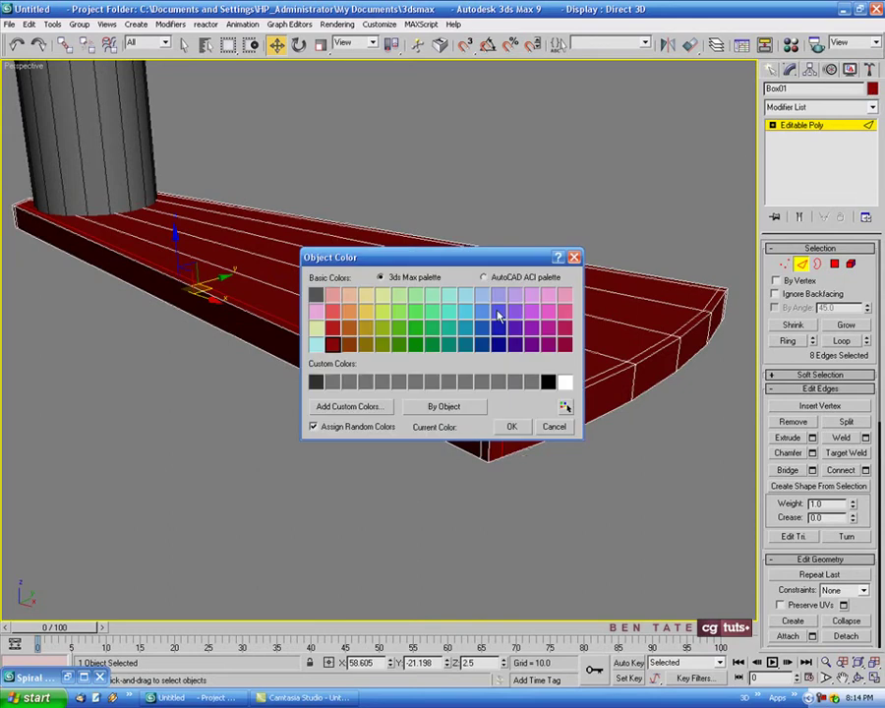
{"action": "left_click", "coordinate": [499, 314]}
{"action": "left_click", "coordinate": [512, 425]}
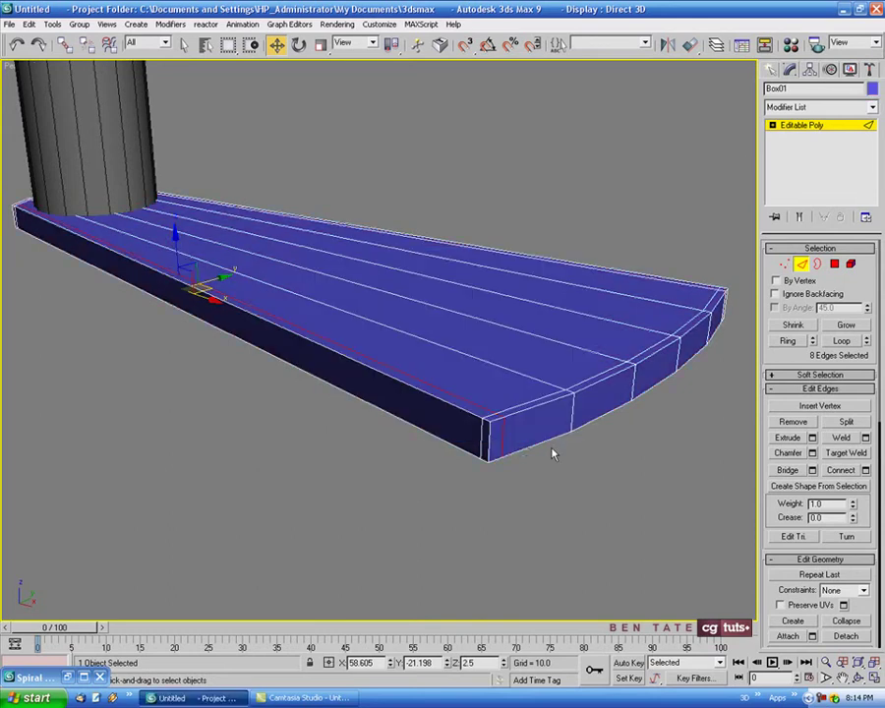
Connect the ring of vertical edges around the step's sides with 2 segments and pinch 40, and leave edge editing
{"action": "left_click", "coordinate": [488, 443]}
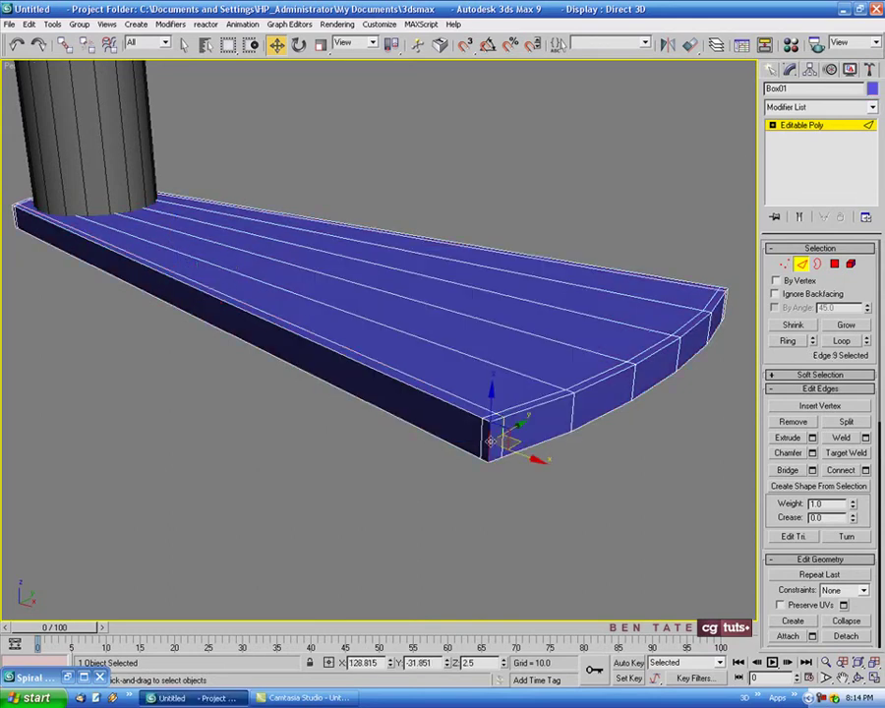
{"action": "left_click", "coordinate": [787, 341]}
{"action": "left_click", "coordinate": [865, 470]}
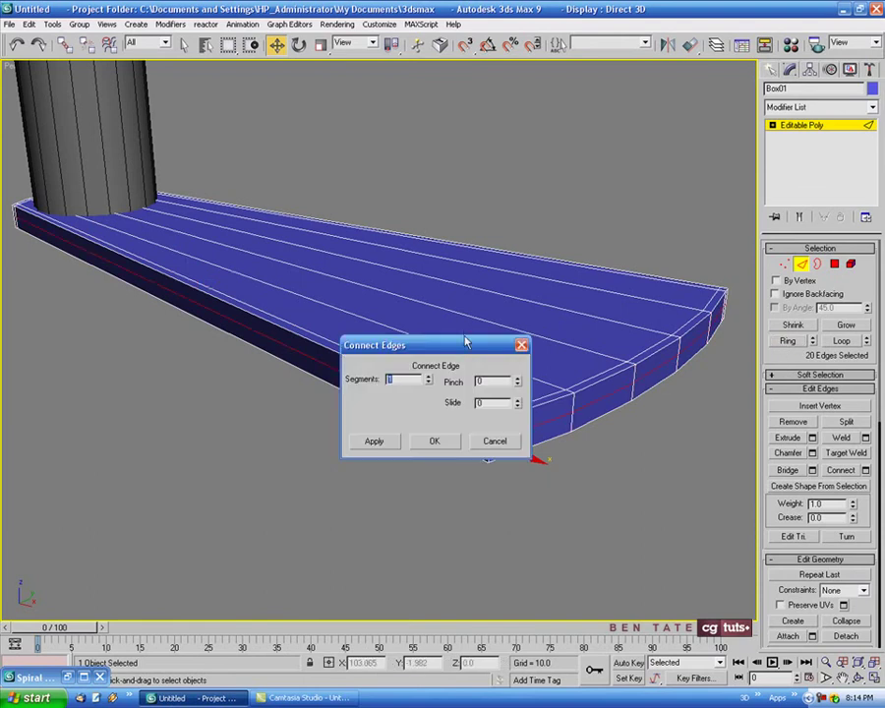
{"action": "left_click_drag", "start_coordinate": [466, 343], "coordinate": [524, 213]}
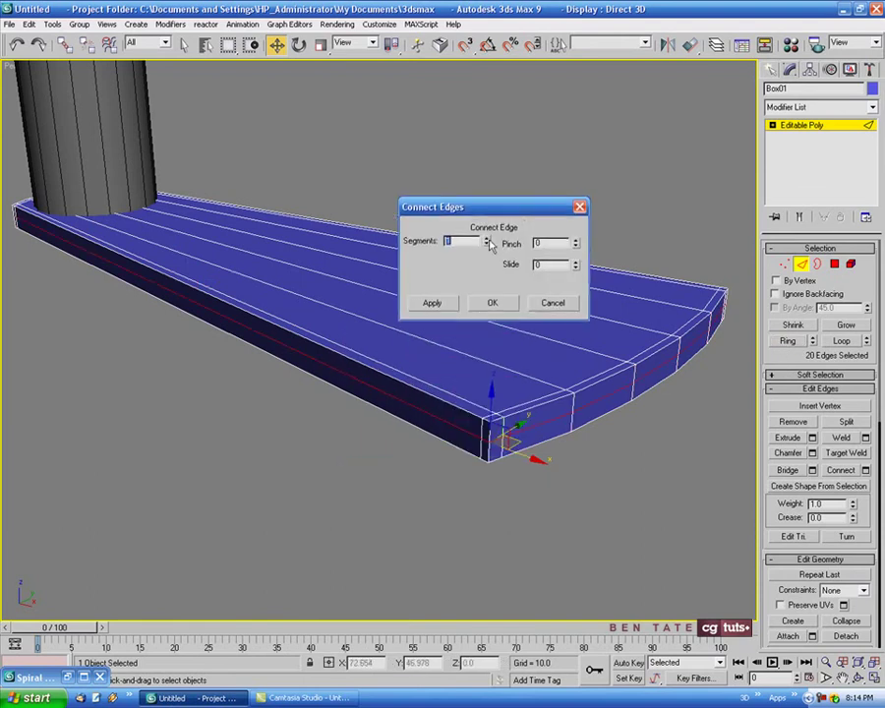
{"action": "left_click", "coordinate": [486, 239]}
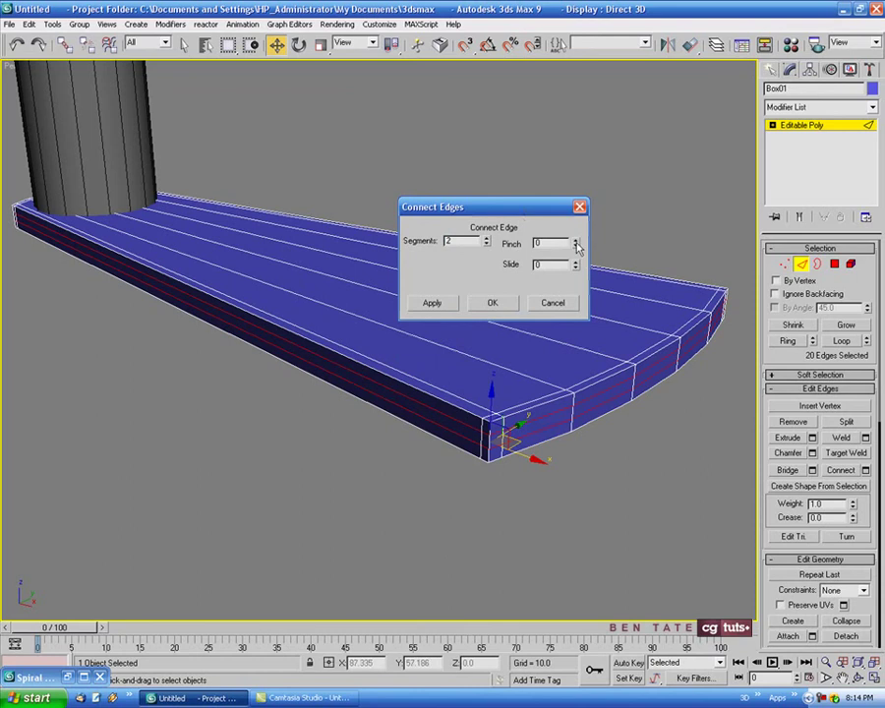
{"action": "left_click_drag", "start_coordinate": [575, 234], "coordinate": [576, 190]}
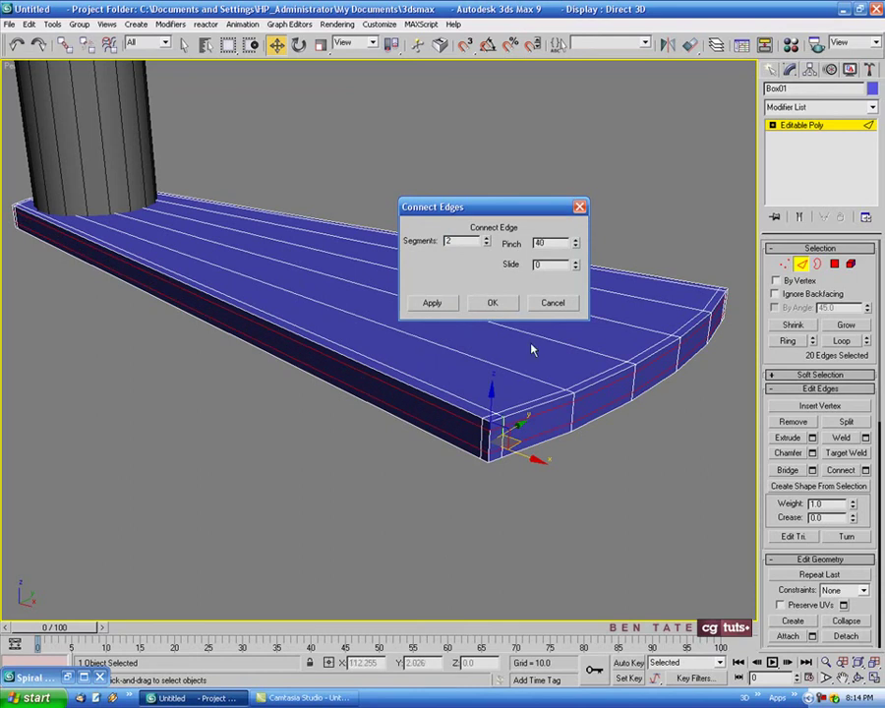
{"action": "left_click", "coordinate": [493, 303]}
{"action": "middle_click_drag", "start_coordinate": [502, 310], "coordinate": [566, 390], "text": "alt"}
{"action": "scroll", "coordinate": [565, 391], "scroll_direction": "down", "scroll_amount": 3}
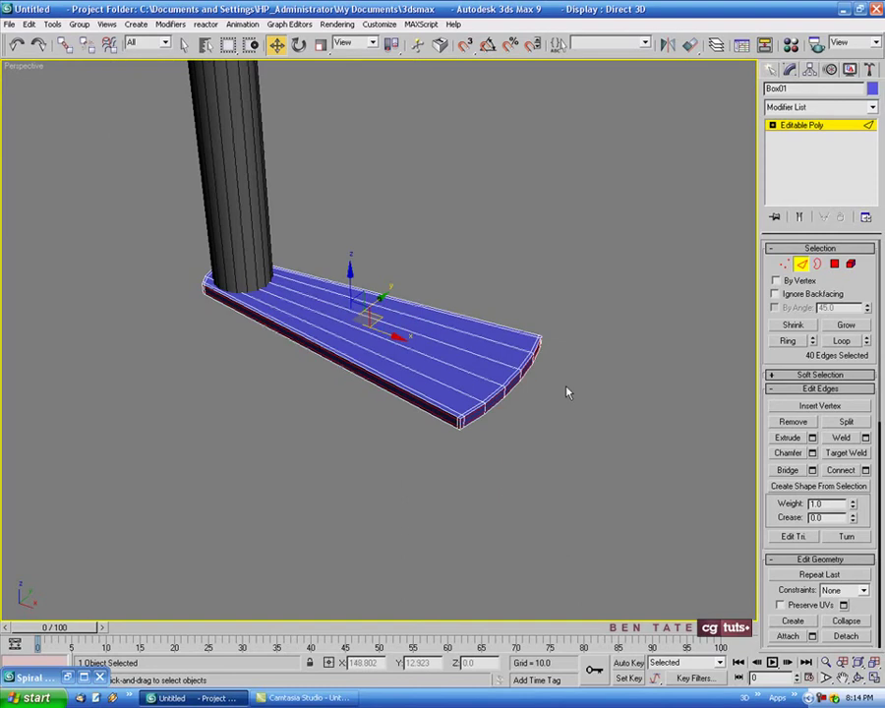
{"action": "left_click", "coordinate": [801, 265]}
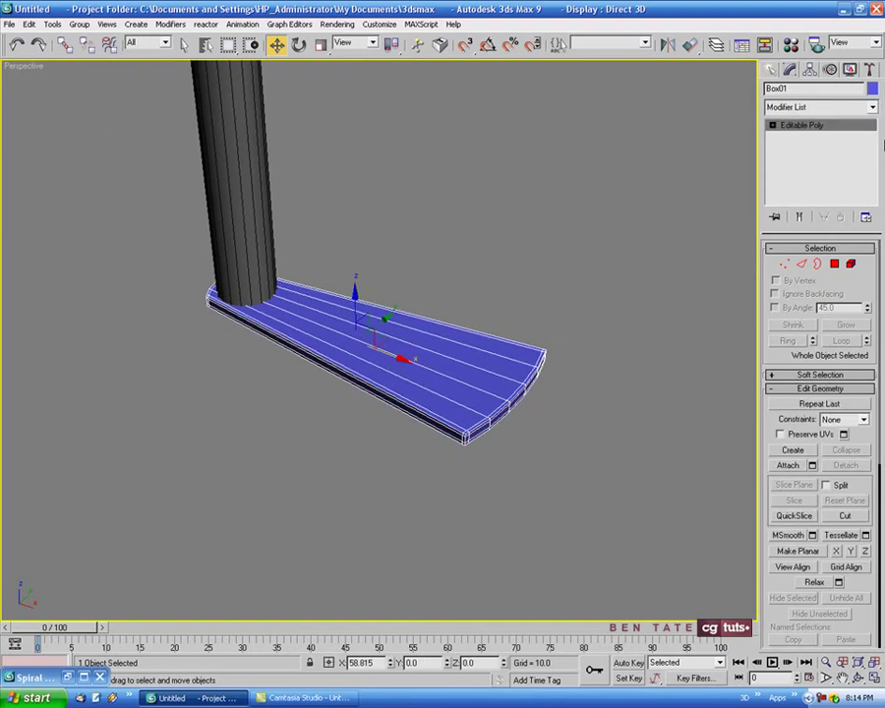
Apply TurboSmooth to the step with 2 iterations and Isoline Display, and hide the wireframe edges in the shaded view
{"action": "left_click", "coordinate": [872, 108]}
{"action": "scroll", "coordinate": [851, 492], "scroll_direction": "down", "scroll_amount": 15}
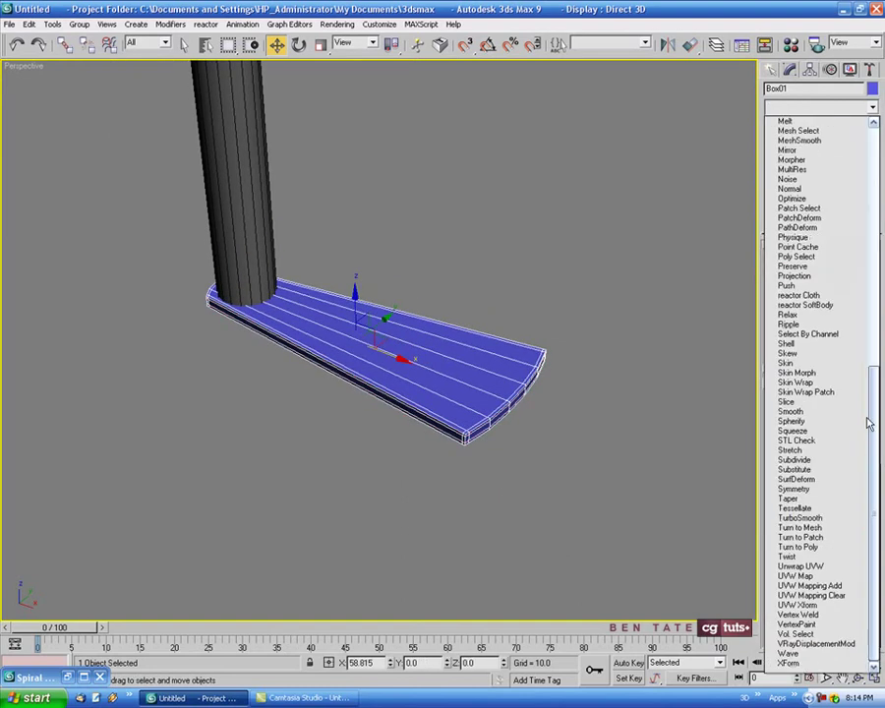
{"action": "left_click", "coordinate": [852, 519]}
{"action": "left_click", "coordinate": [864, 268]}
{"action": "left_click", "coordinate": [796, 306]}
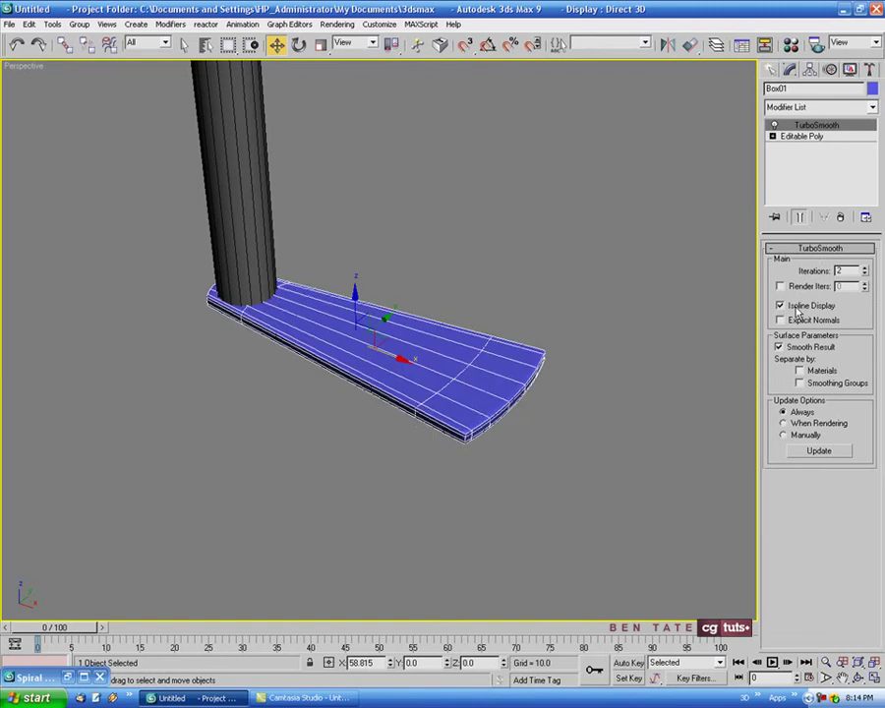
{"action": "middle_click_drag", "start_coordinate": [563, 395], "coordinate": [456, 356]}
{"action": "key", "text": "F4"}
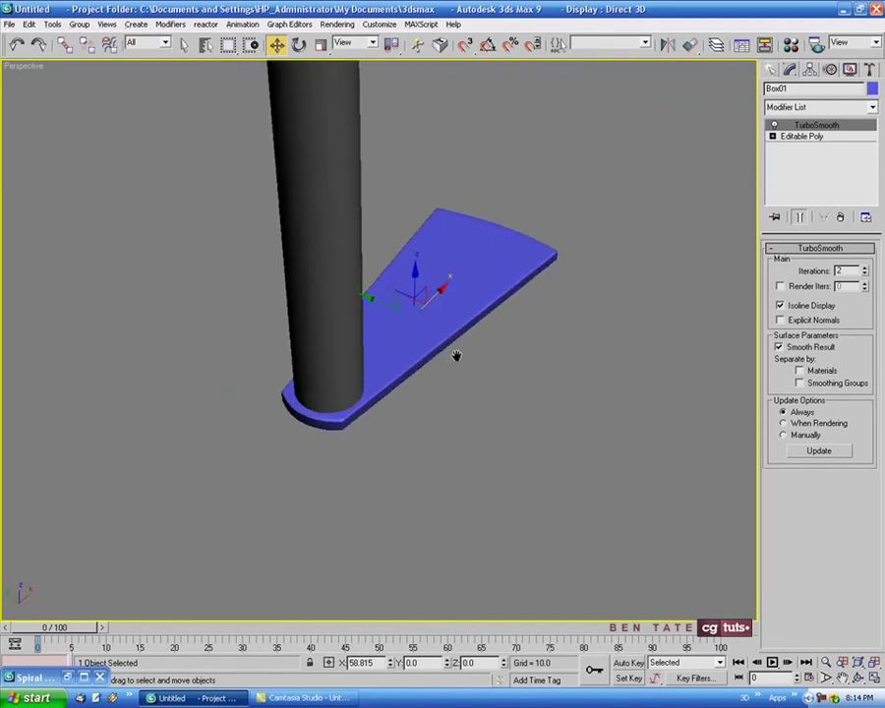
{"action": "scroll", "coordinate": [342, 405], "scroll_direction": "up", "scroll_amount": 5}
{"action": "middle_click_drag", "start_coordinate": [342, 405], "coordinate": [400, 327]}
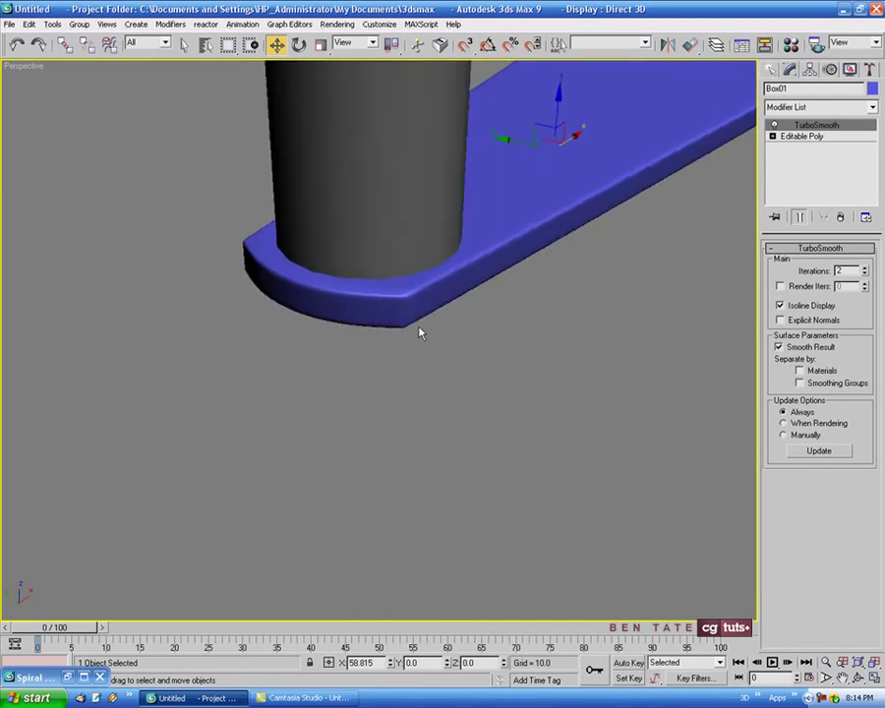
{"action": "scroll", "coordinate": [419, 332], "scroll_direction": "up", "scroll_amount": 4}
{"action": "middle_click_drag", "start_coordinate": [414, 383], "coordinate": [401, 421]}
In the Top view, show the end result over the base mesh and move the pole end's 16 corner vertices to about X -8.3
{"action": "key", "text": "alt+w"}
{"action": "right_click", "coordinate": [196, 200]}
{"action": "key", "text": "alt+w"}
{"action": "mouse_move", "coordinate": [142, 242]}
{"action": "middle_mouse_down"}
{"action": "mouse_move", "coordinate": [210, 237]}
{"action": "mouse_move", "coordinate": [150, 253]}
{"action": "middle_mouse_up"}
{"action": "scroll", "coordinate": [207, 246], "scroll_direction": "up", "scroll_amount": 6}
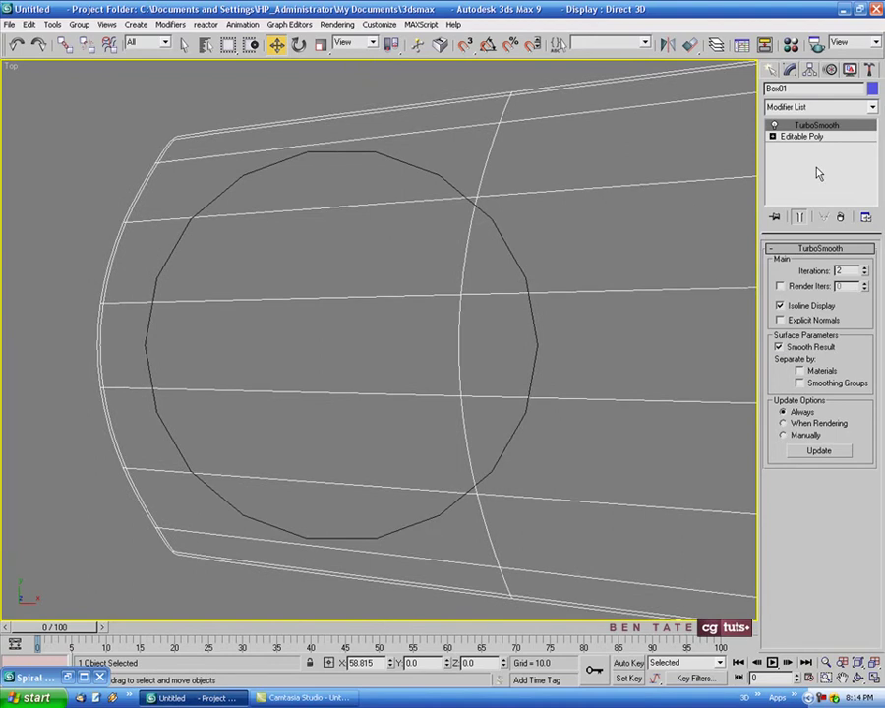
{"action": "left_click", "coordinate": [811, 139]}
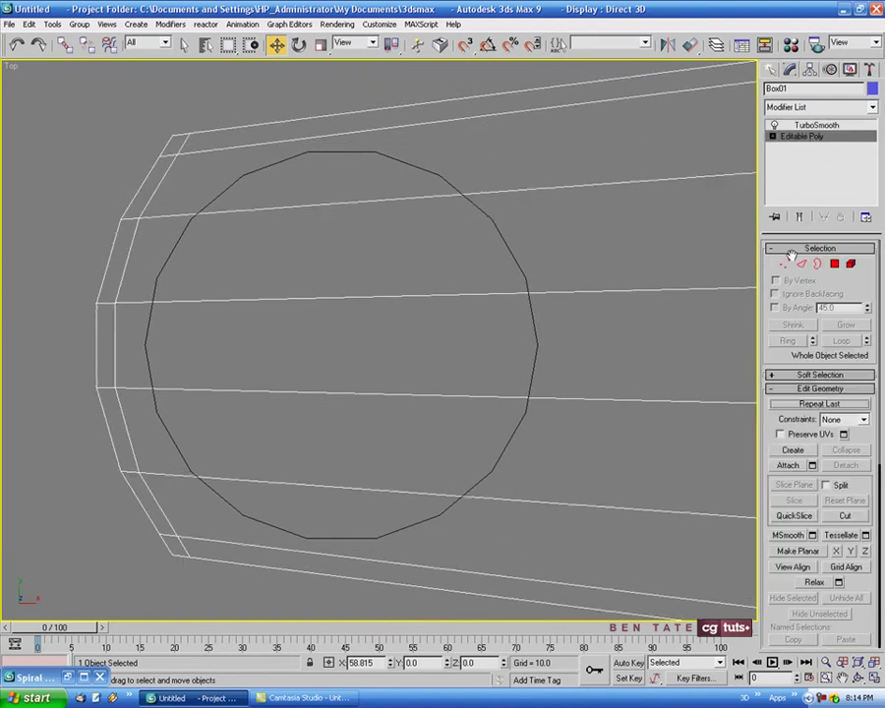
{"action": "left_click", "coordinate": [783, 264]}
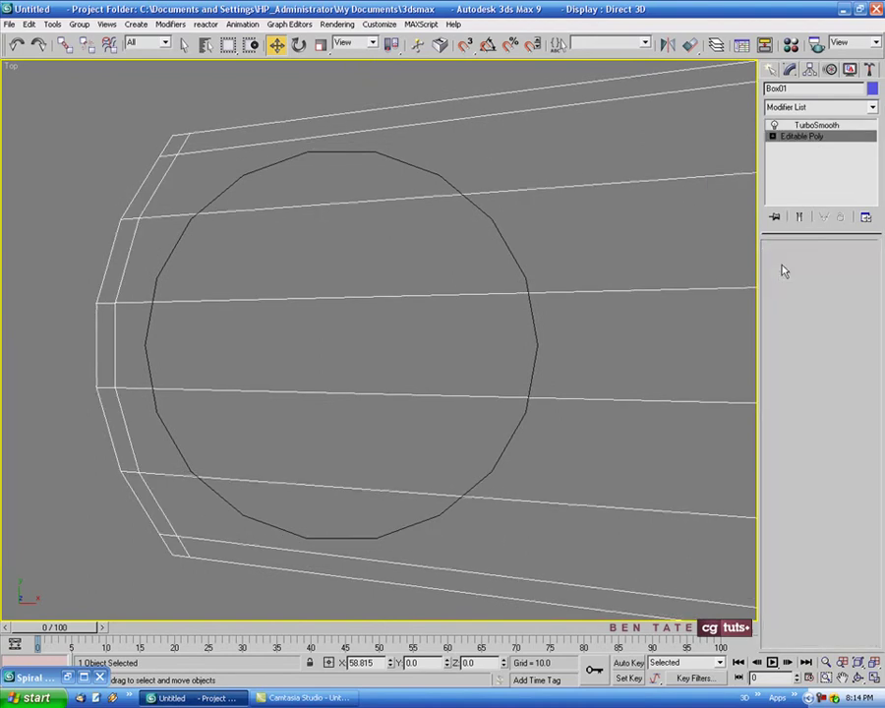
{"action": "left_click", "coordinate": [801, 218]}
{"action": "middle_click_drag", "start_coordinate": [408, 267], "coordinate": [417, 261]}
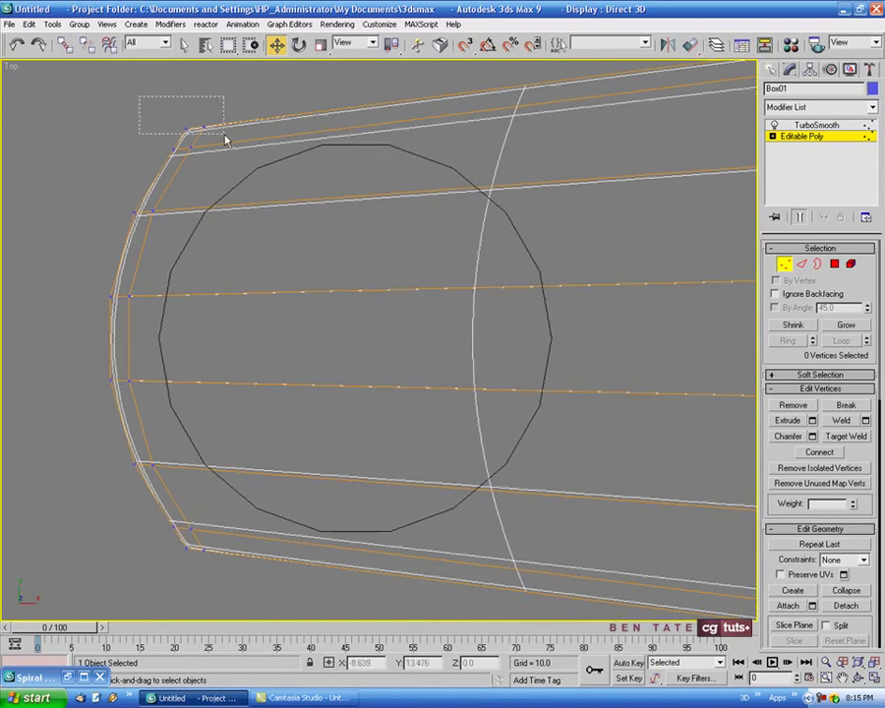
{"action": "left_click_drag", "start_coordinate": [224, 139], "coordinate": [224, 139]}
{"action": "left_click_drag", "start_coordinate": [219, 567], "coordinate": [231, 541], "text": "ctrl"}
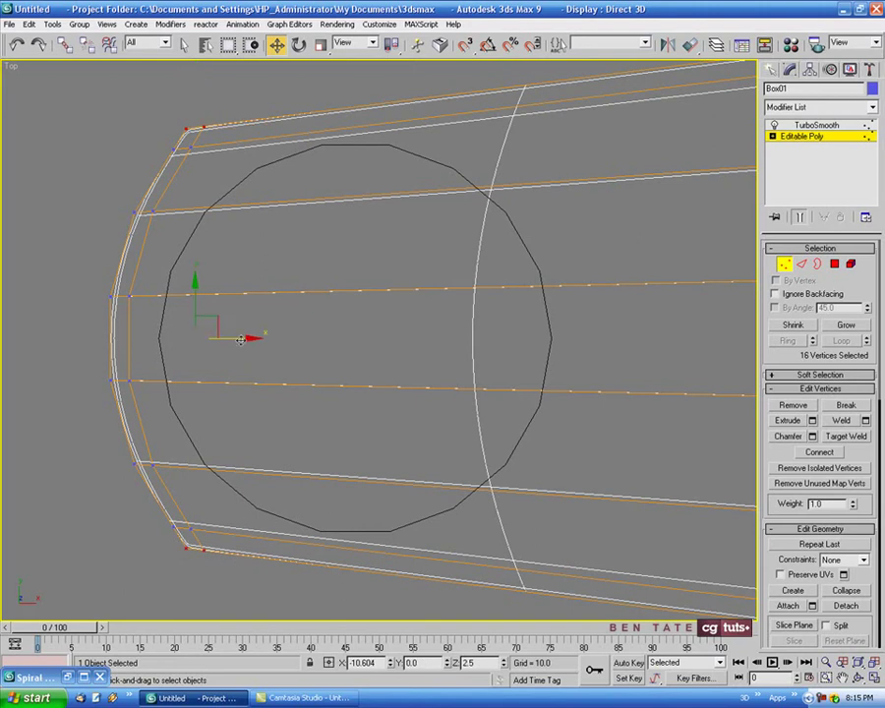
{"action": "left_click_drag", "start_coordinate": [241, 339], "coordinate": [277, 343]}
{"action": "left_click", "coordinate": [785, 264]}
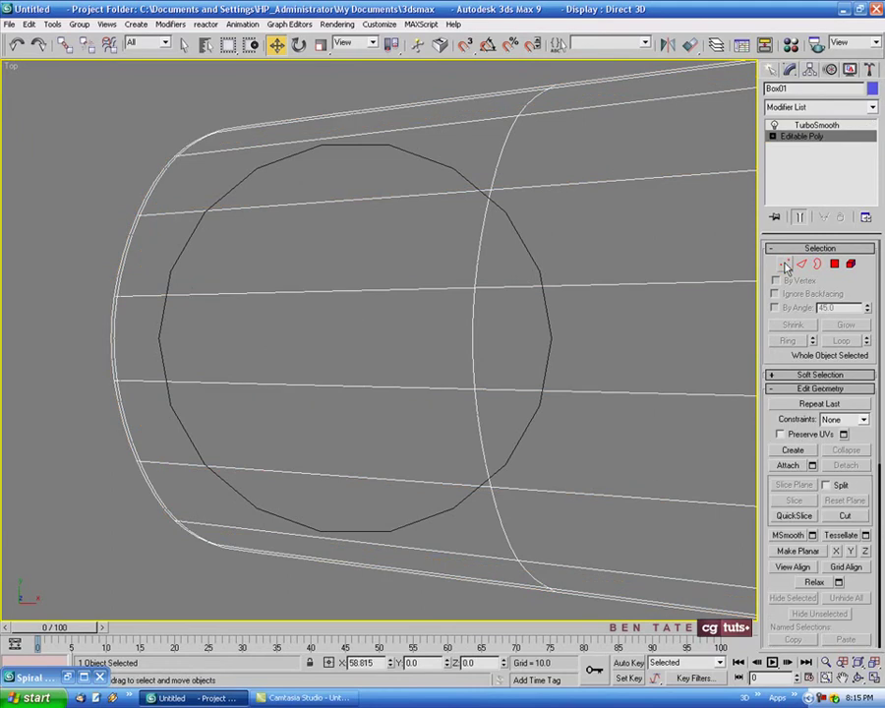
Move the 24 middle vertices of the step's pole end slightly outward along X, to about X -15.4
{"action": "key", "text": "alt+w"}
{"action": "right_click", "coordinate": [628, 497]}
{"action": "key", "text": "alt+w"}
{"action": "middle_click_drag", "start_coordinate": [611, 503], "coordinate": [526, 514], "text": "alt"}
{"action": "key", "text": "alt+w"}
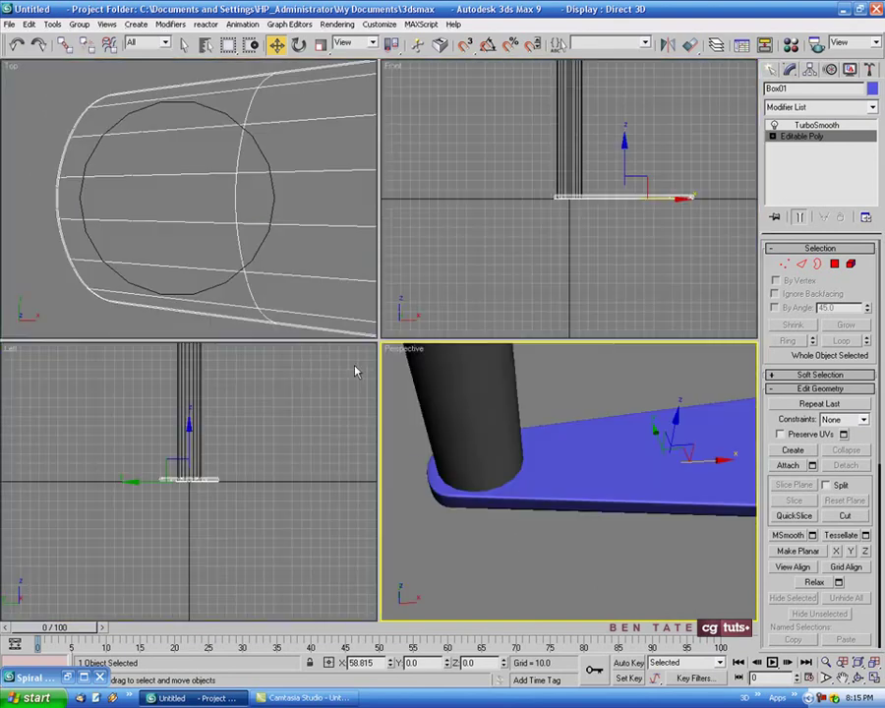
{"action": "right_click", "coordinate": [330, 271]}
{"action": "key", "text": "alt+w"}
{"action": "left_click", "coordinate": [784, 263]}
{"action": "middle_click_drag", "start_coordinate": [508, 286], "coordinate": [447, 275]}
{"action": "scroll", "coordinate": [475, 286], "scroll_direction": "down", "scroll_amount": 2}
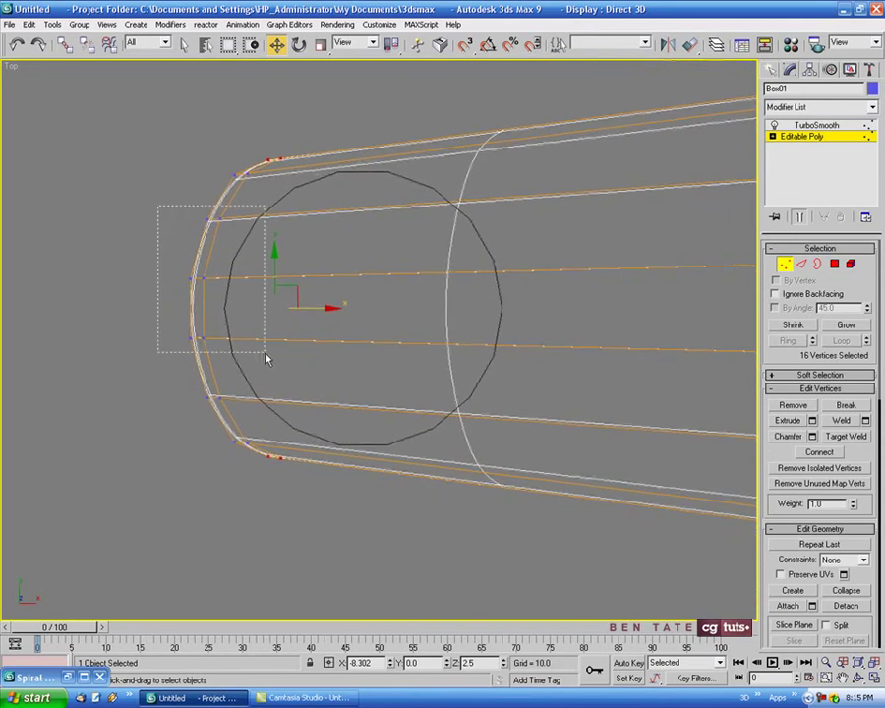
{"action": "left_click_drag", "start_coordinate": [265, 359], "coordinate": [281, 415], "text": "ctrl"}
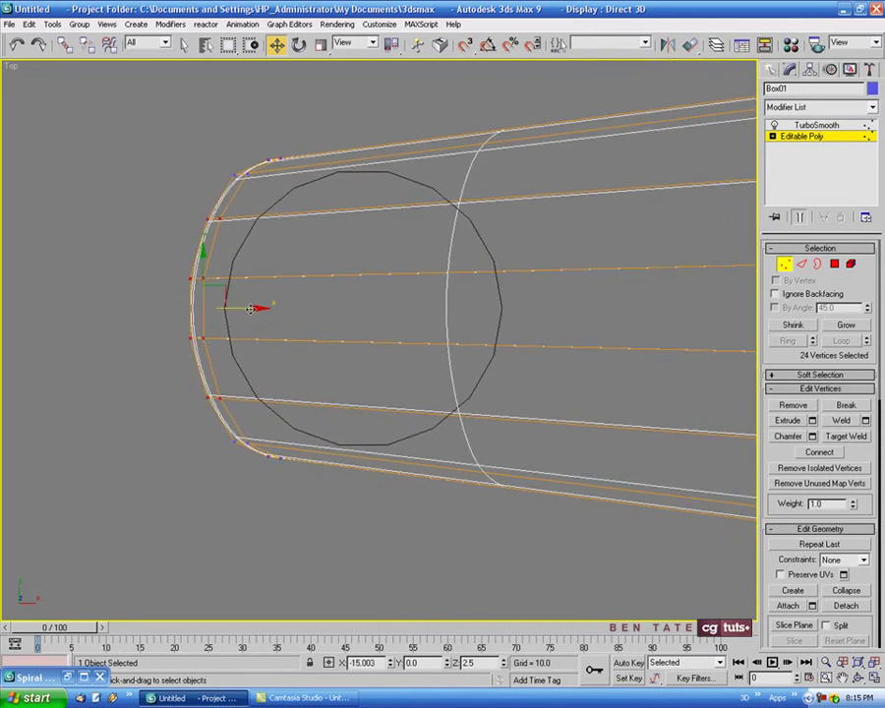
{"action": "left_click_drag", "start_coordinate": [251, 308], "coordinate": [246, 308]}
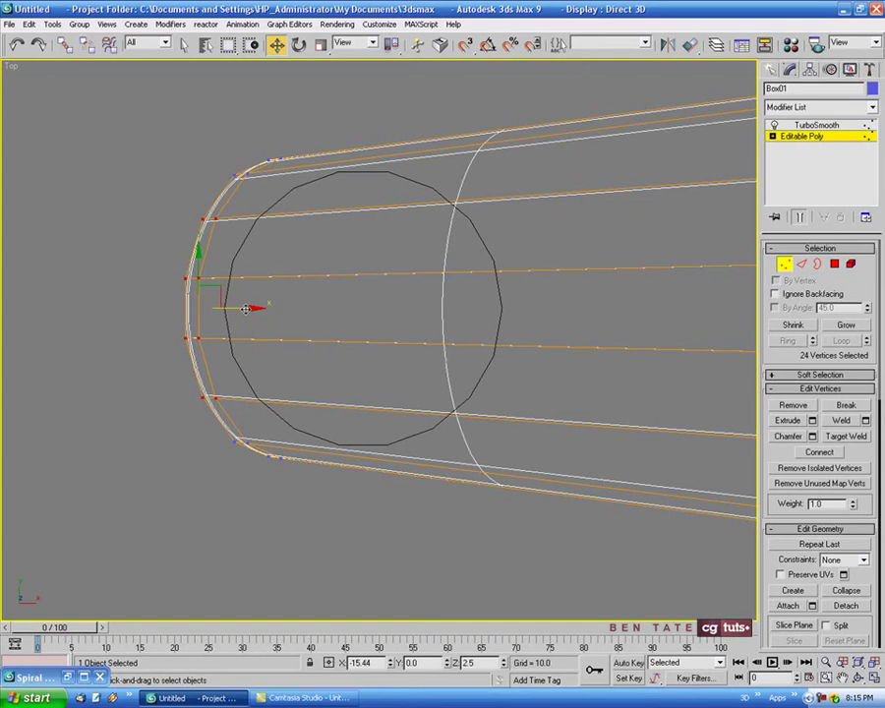
Push only the 12 centermost vertices of the pole end outward to about X -16.5, and leave vertex editing
{"action": "left_click_drag", "start_coordinate": [167, 278], "coordinate": [236, 356], "text": "alt"}
{"action": "left_click_drag", "start_coordinate": [229, 308], "coordinate": [227, 308]}
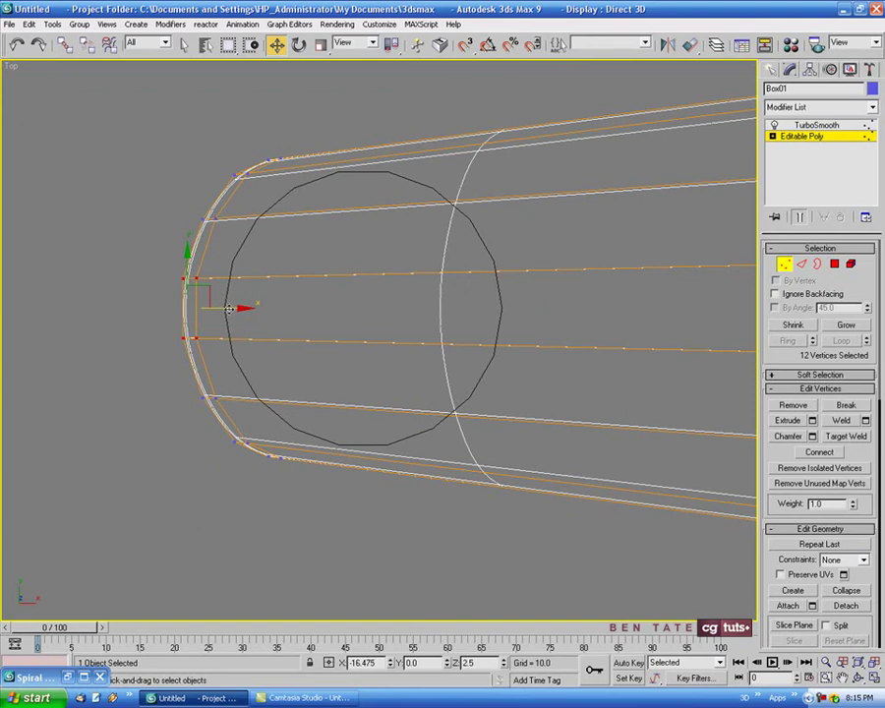
{"action": "left_click", "coordinate": [788, 266]}
Move the whole step along X to about 59.7 and check its fit around the pole in the Perspective view
{"action": "middle_click_drag", "start_coordinate": [538, 298], "coordinate": [368, 304]}
{"action": "scroll", "coordinate": [551, 300], "scroll_direction": "down", "scroll_amount": 2}
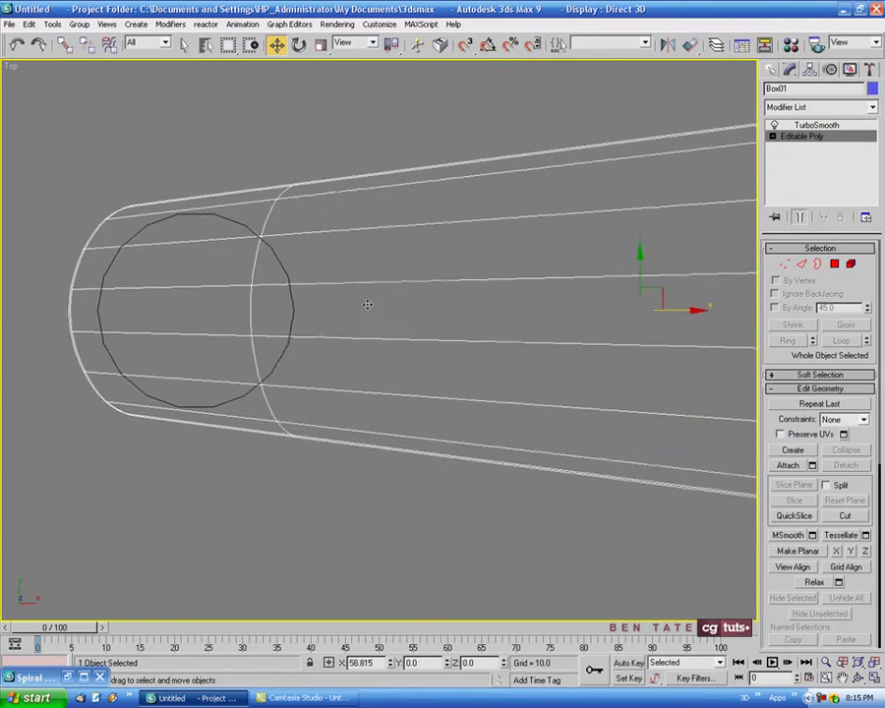
{"action": "scroll", "coordinate": [367, 305], "scroll_direction": "down", "scroll_amount": 2}
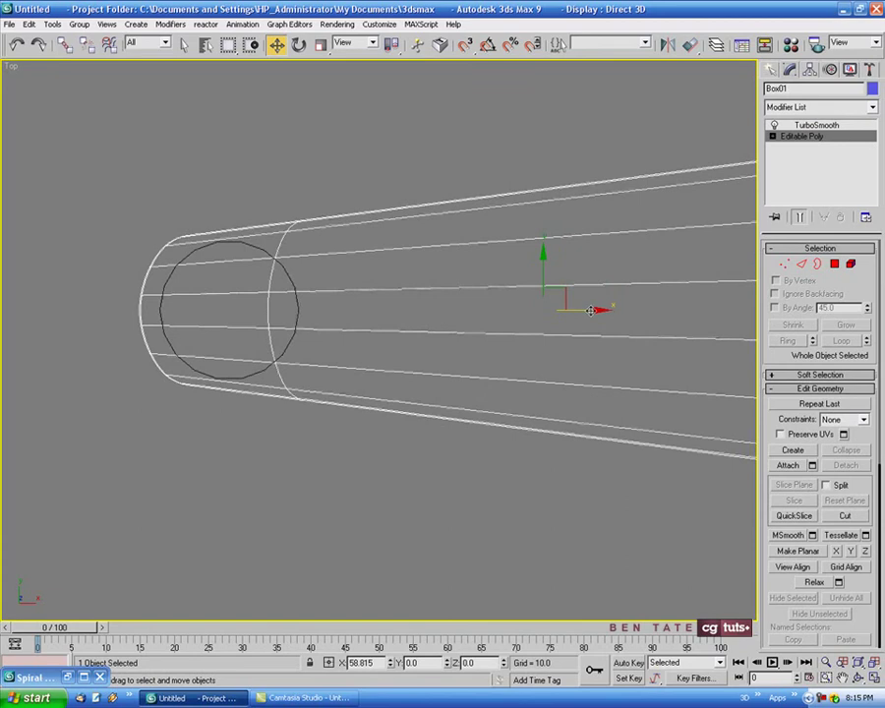
{"action": "left_click_drag", "start_coordinate": [590, 311], "coordinate": [595, 311]}
{"action": "key", "text": "alt+w"}
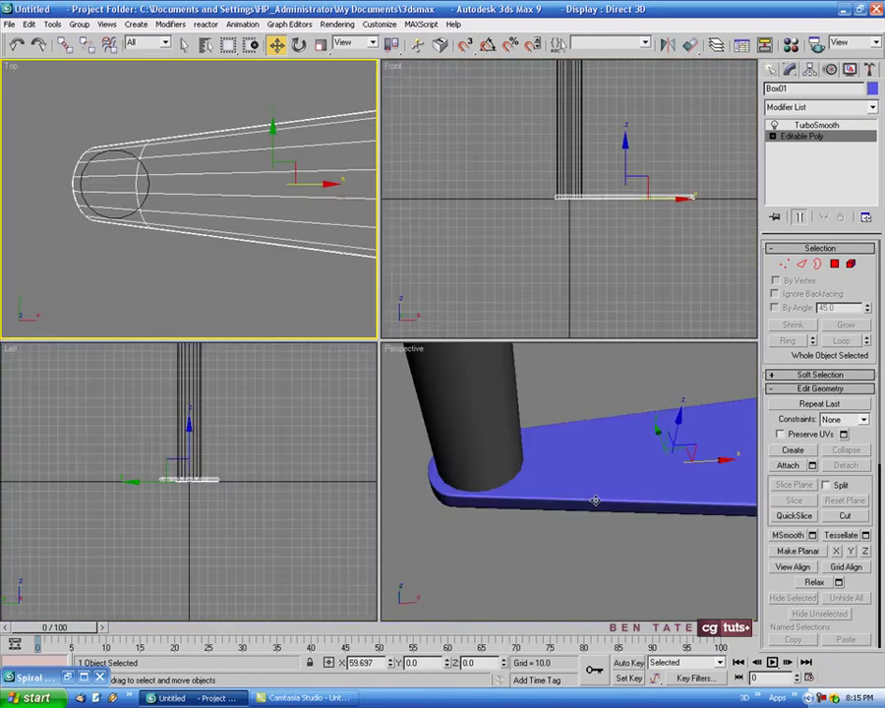
{"action": "right_click", "coordinate": [595, 499]}
{"action": "key", "text": "alt+w"}
{"action": "middle_click_drag", "start_coordinate": [500, 490], "coordinate": [365, 369], "text": "alt"}
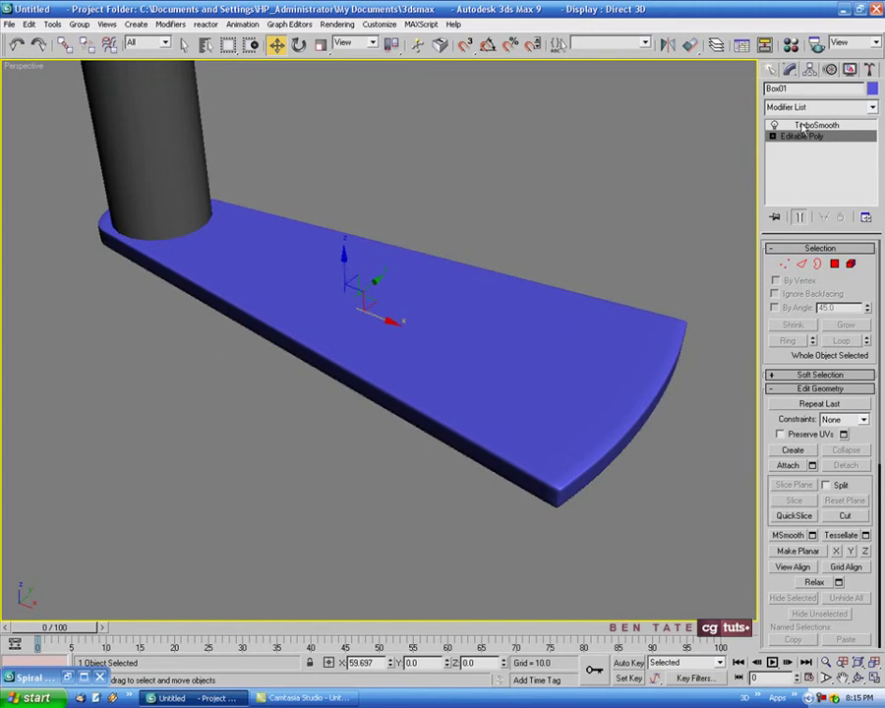
Hide the smoothed end result, connect the step's lengthwise edges with 2 segments and pinch 0, and leave edge editing
{"action": "left_click", "coordinate": [801, 217]}
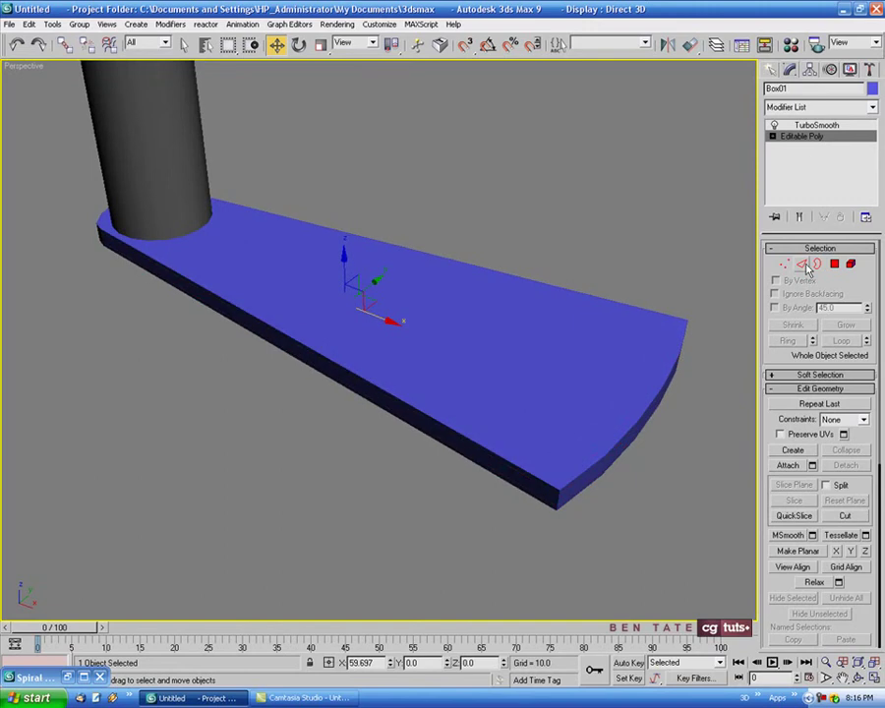
{"action": "left_click", "coordinate": [804, 265]}
{"action": "key", "text": "ctrl+a"}
{"action": "middle_click_drag", "start_coordinate": [608, 332], "coordinate": [444, 191], "text": "alt"}
{"action": "left_click_drag", "start_coordinate": [547, 477], "coordinate": [549, 476]}
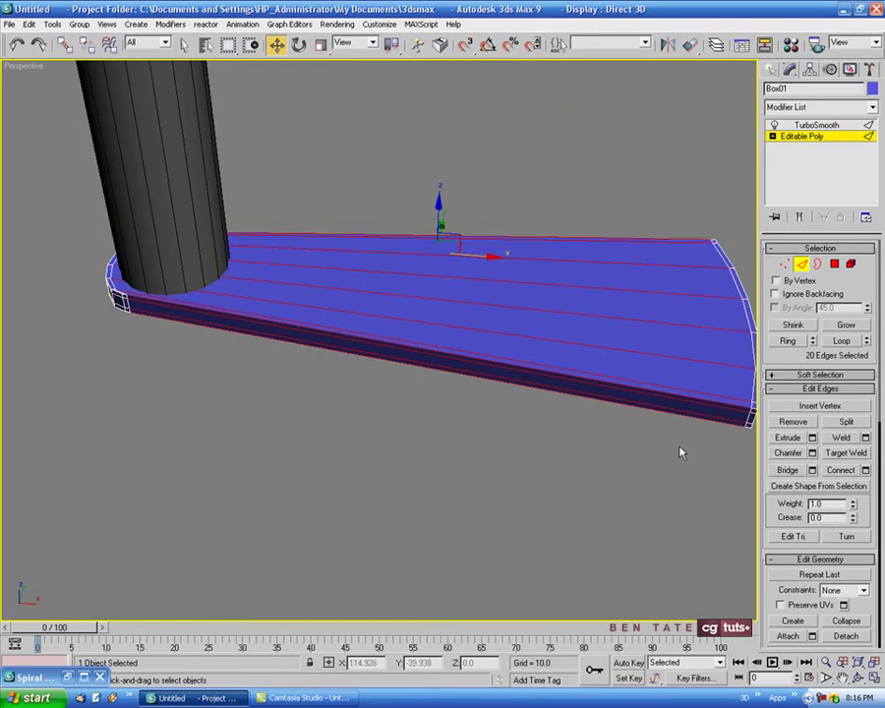
{"action": "middle_click_drag", "start_coordinate": [652, 449], "coordinate": [587, 446]}
{"action": "key", "text": "alt+w"}
{"action": "right_click", "coordinate": [199, 235]}
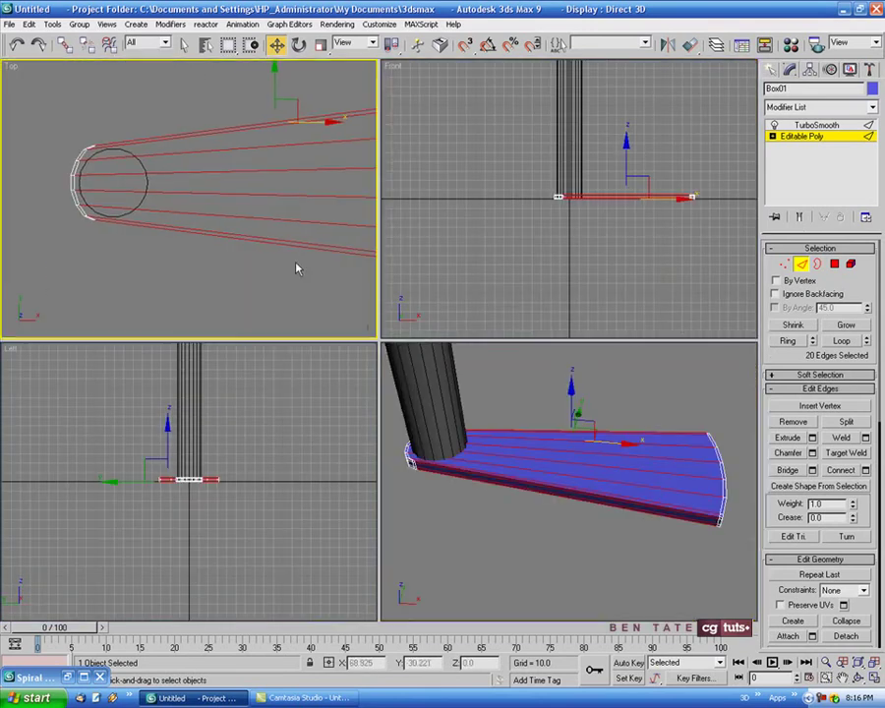
{"action": "key", "text": "alt+w"}
{"action": "scroll", "coordinate": [296, 273], "scroll_direction": "down", "scroll_amount": 3}
{"action": "middle_click_drag", "start_coordinate": [417, 287], "coordinate": [359, 304]}
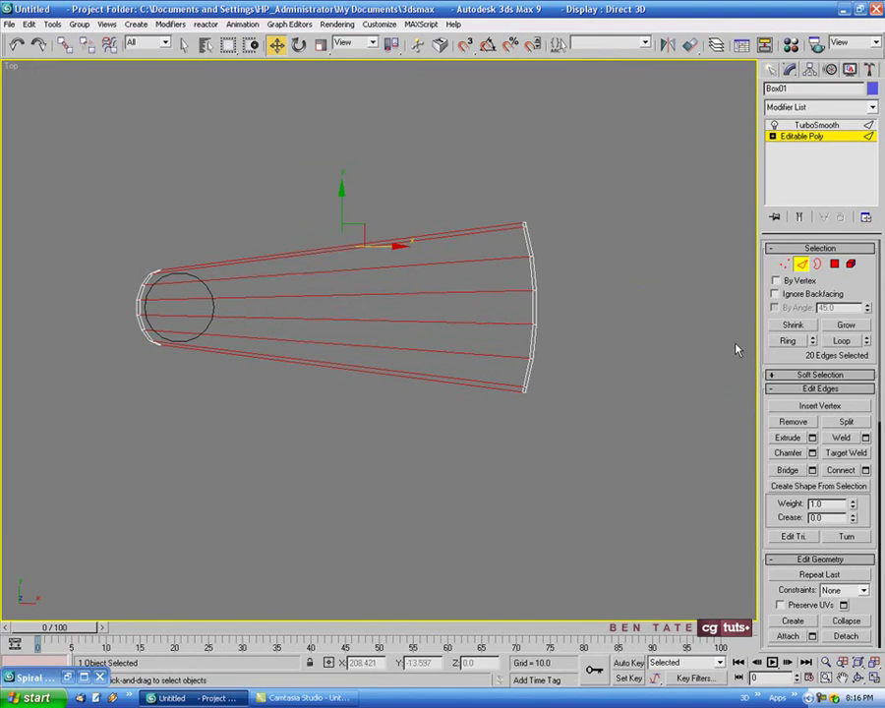
{"action": "left_click", "coordinate": [866, 471]}
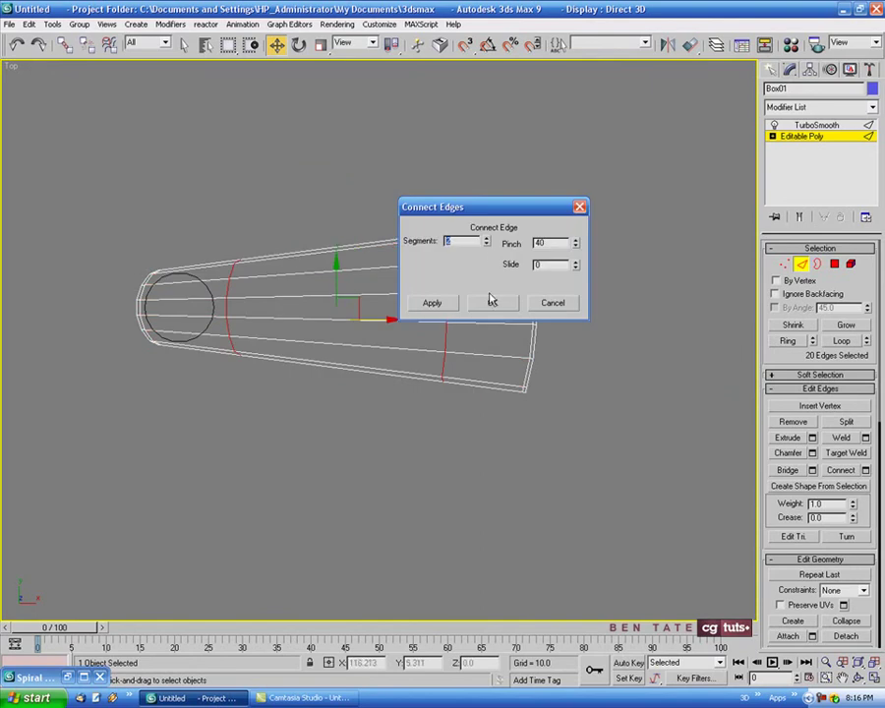
{"action": "right_click", "coordinate": [576, 246]}
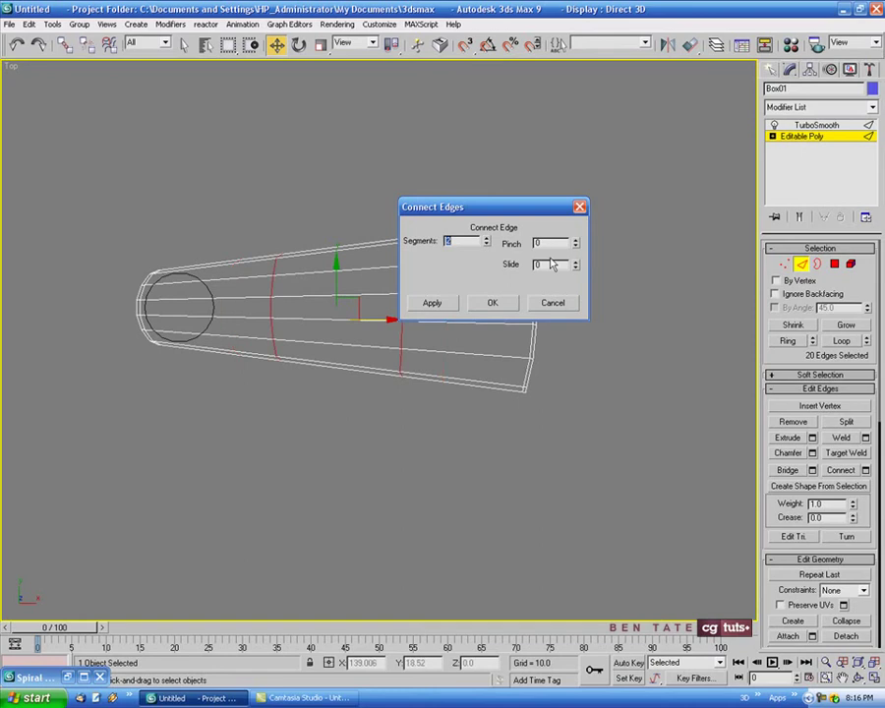
{"action": "left_click", "coordinate": [488, 303]}
{"action": "left_click", "coordinate": [804, 265]}
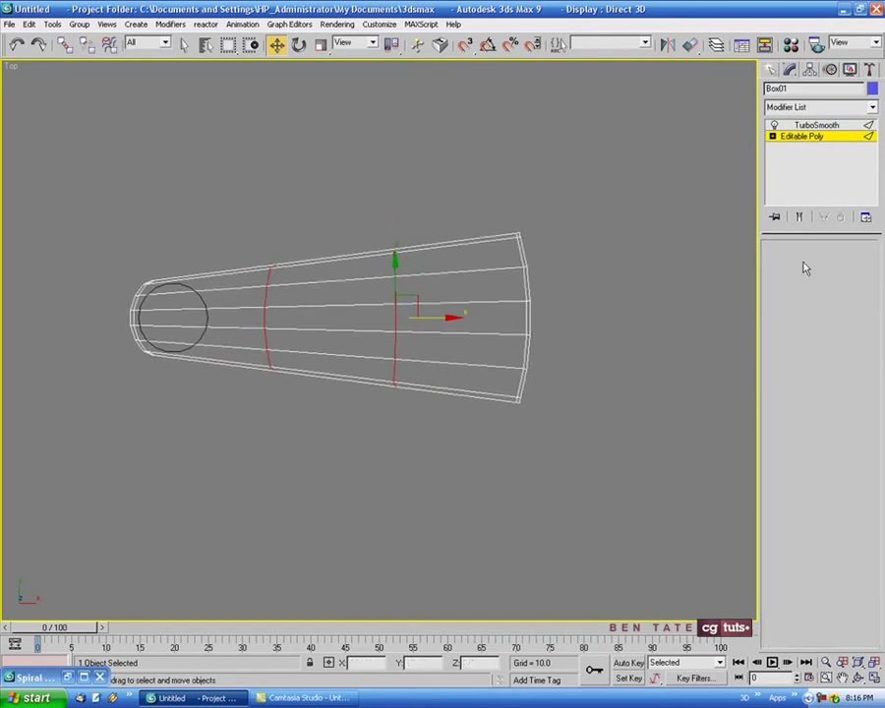
Return to the TurboSmooth level and check the smoothed step with its new loops in the Perspective view
{"action": "left_click", "coordinate": [795, 125]}
{"action": "key", "text": "alt+w"}
{"action": "left_click", "coordinate": [649, 461]}
{"action": "key", "text": "alt+w"}
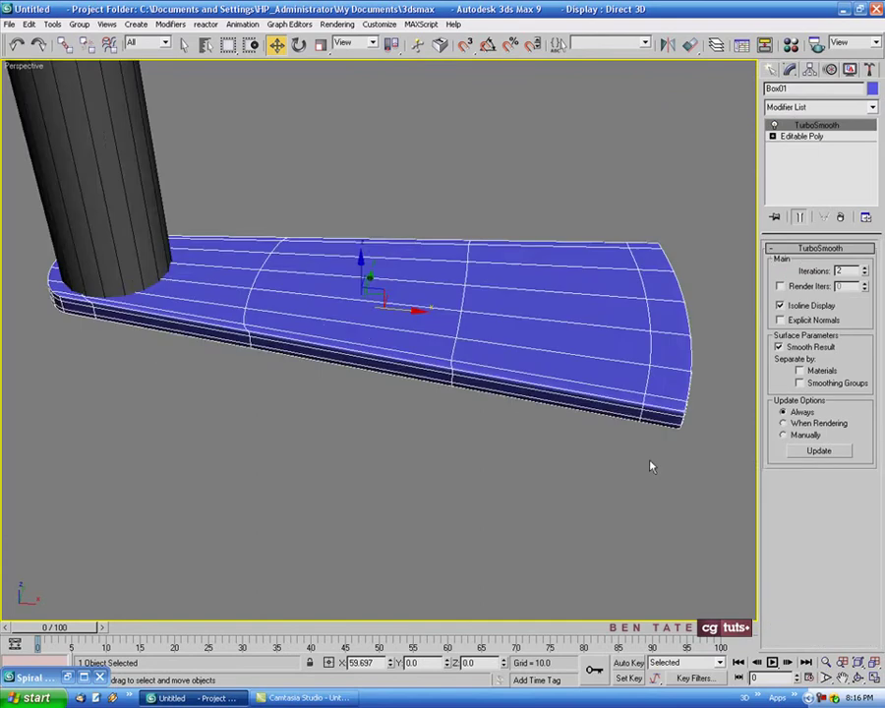
{"action": "middle_click_drag", "start_coordinate": [650, 466], "coordinate": [622, 466], "text": "alt"}
Thicken the step by scaling it vertically in the Front view to about 222% on Z, and check it in Perspective
{"action": "key", "text": "alt+w"}
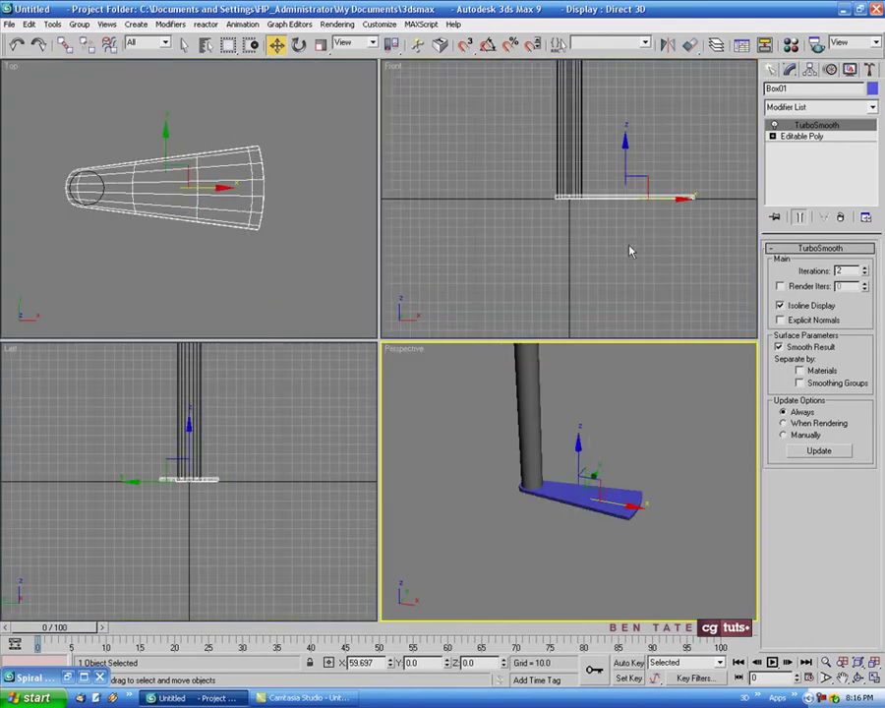
{"action": "middle_click_drag", "start_coordinate": [630, 252], "coordinate": [566, 273]}
{"action": "scroll", "coordinate": [569, 257], "scroll_direction": "up", "scroll_amount": 3}
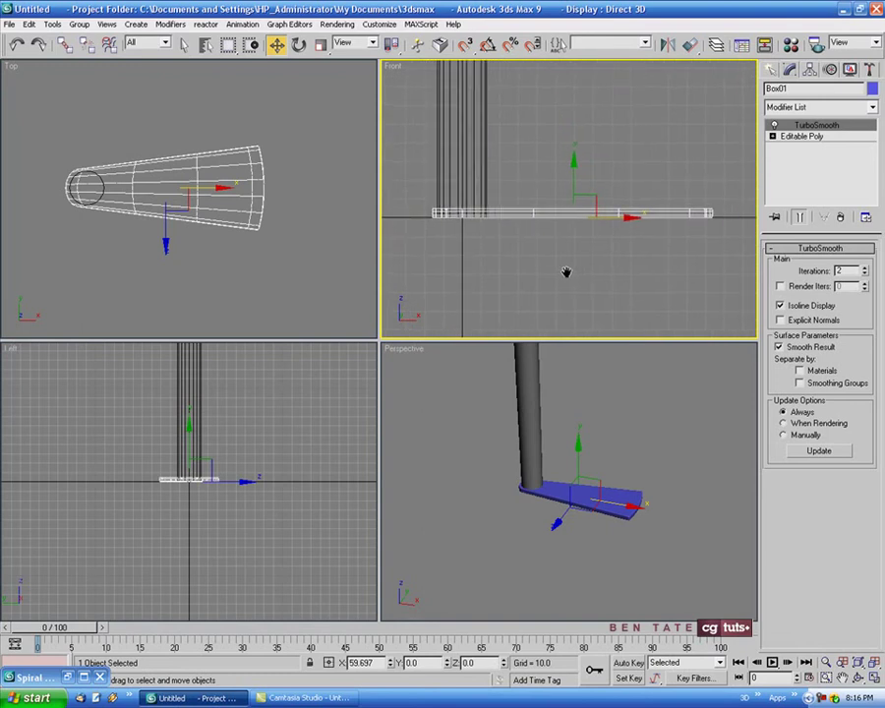
{"action": "key", "text": "alt+w"}
{"action": "left_click", "coordinate": [320, 45]}
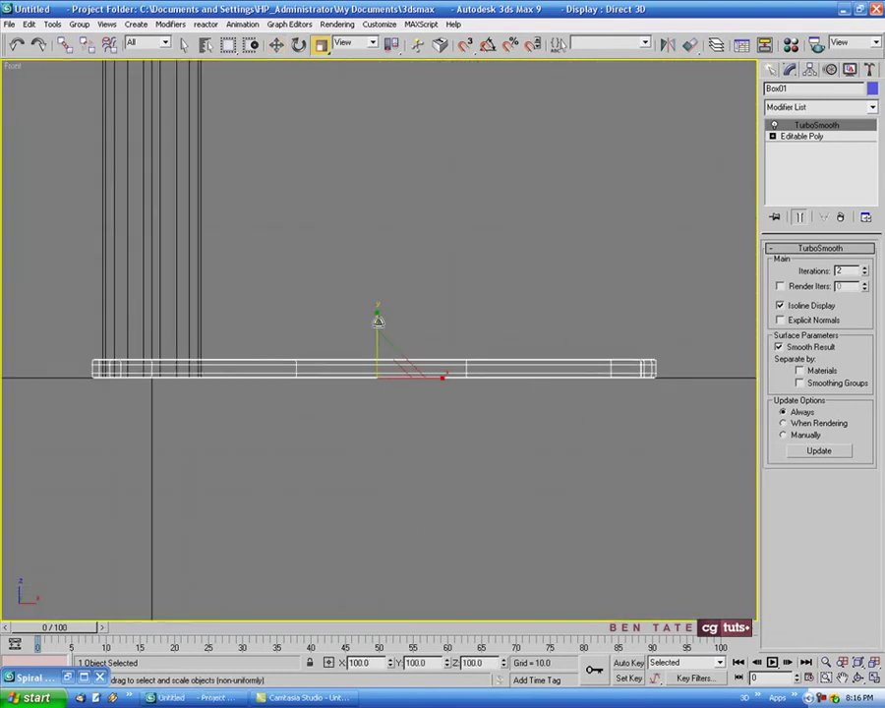
{"action": "left_click_drag", "start_coordinate": [377, 321], "coordinate": [377, 259]}
{"action": "key", "text": "alt+w"}
{"action": "right_click", "coordinate": [626, 491]}
{"action": "key", "text": "alt+w"}
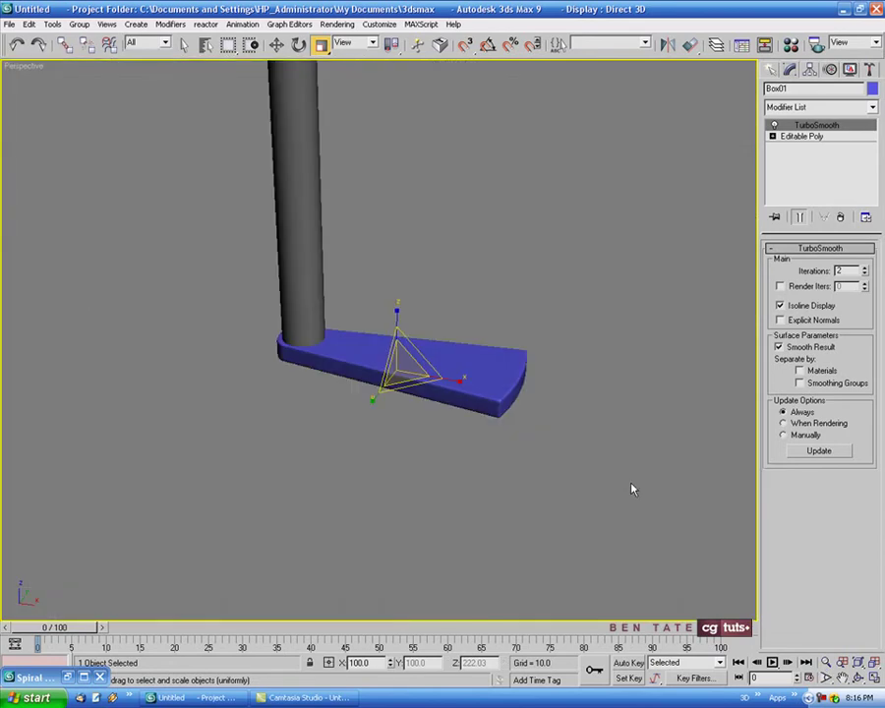
{"action": "key", "text": "alt+w"}
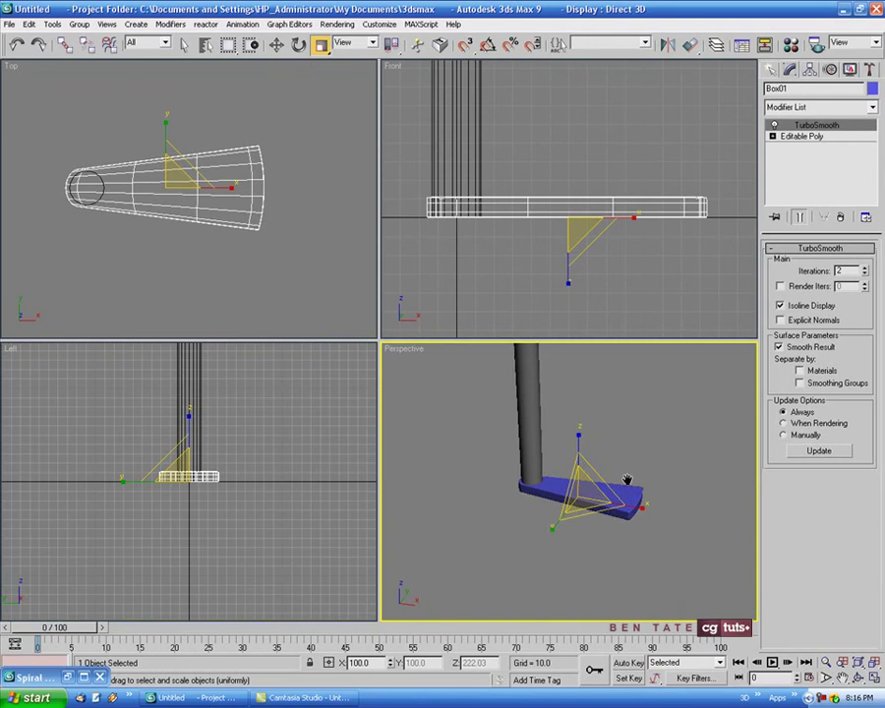
{"action": "middle_click_drag", "start_coordinate": [626, 480], "coordinate": [646, 457], "text": "alt"}
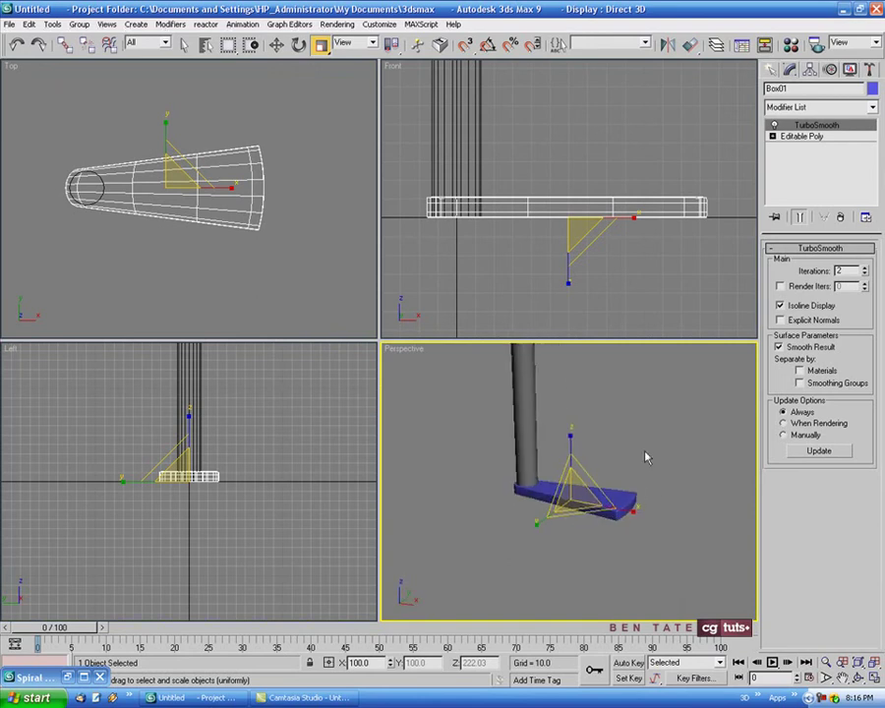
Rename the stair step Step01 and set its object color to black
{"action": "key", "text": "w"}
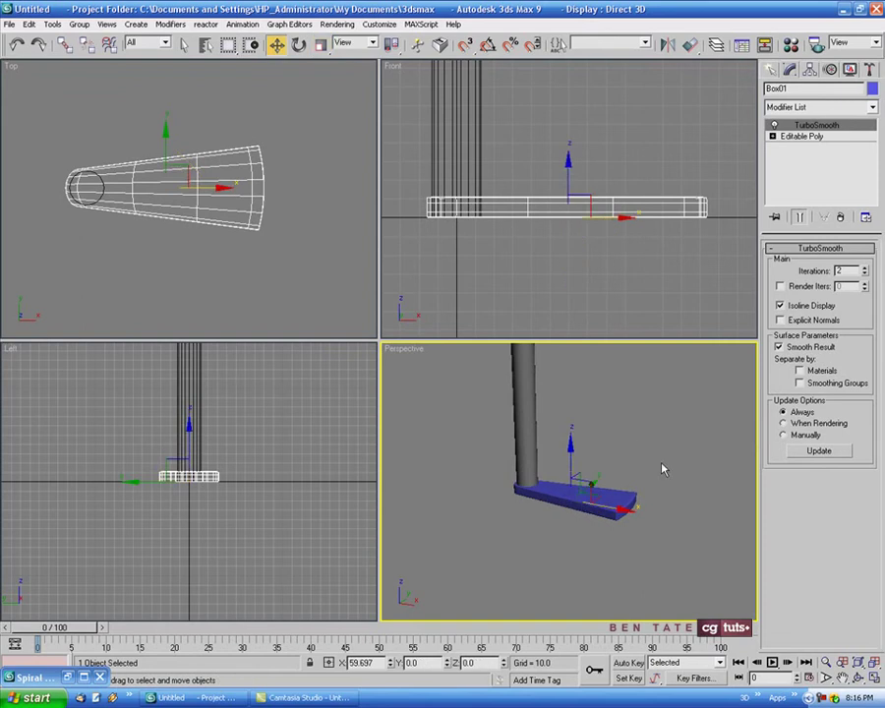
{"action": "key", "text": "alt+w"}
{"action": "middle_click_drag", "start_coordinate": [583, 461], "coordinate": [590, 508]}
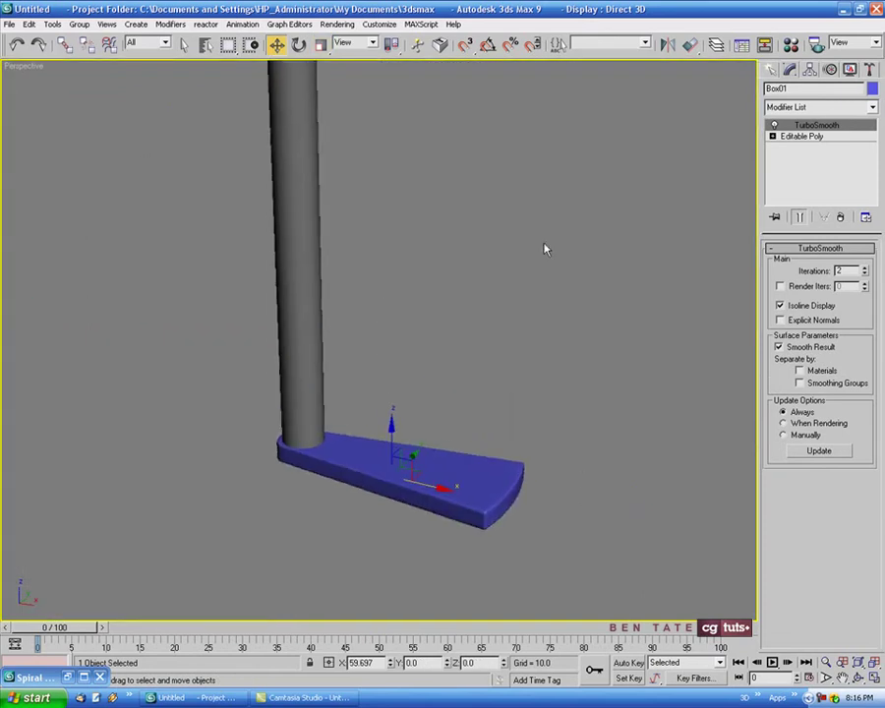
{"action": "left_click_drag", "start_coordinate": [797, 89], "coordinate": [742, 92]}
{"action": "type", "text": "Step01"}
{"action": "middle_click_drag", "start_coordinate": [521, 224], "coordinate": [479, 236]}
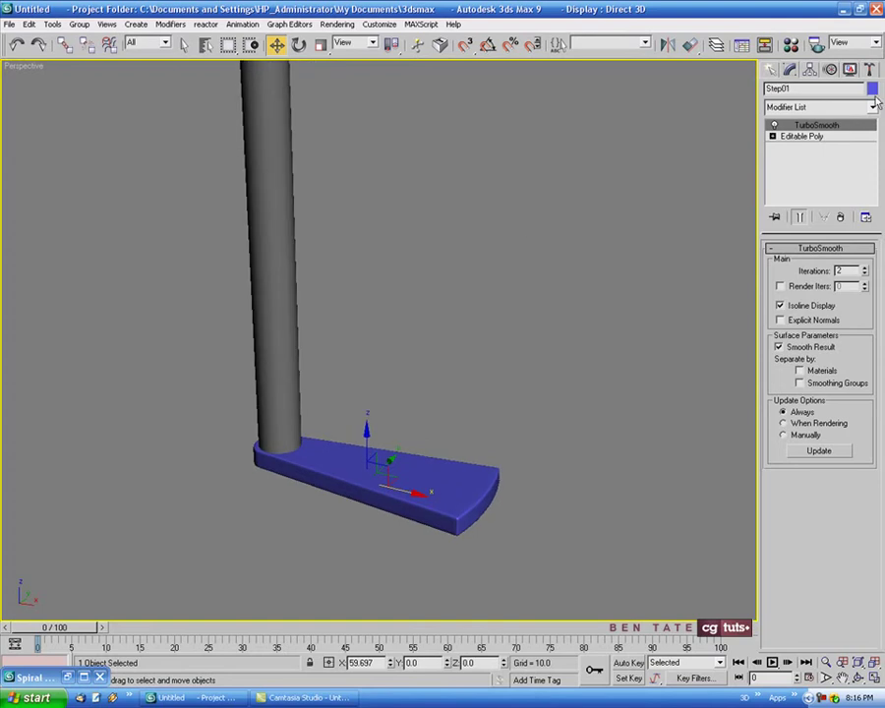
{"action": "left_click", "coordinate": [548, 383]}
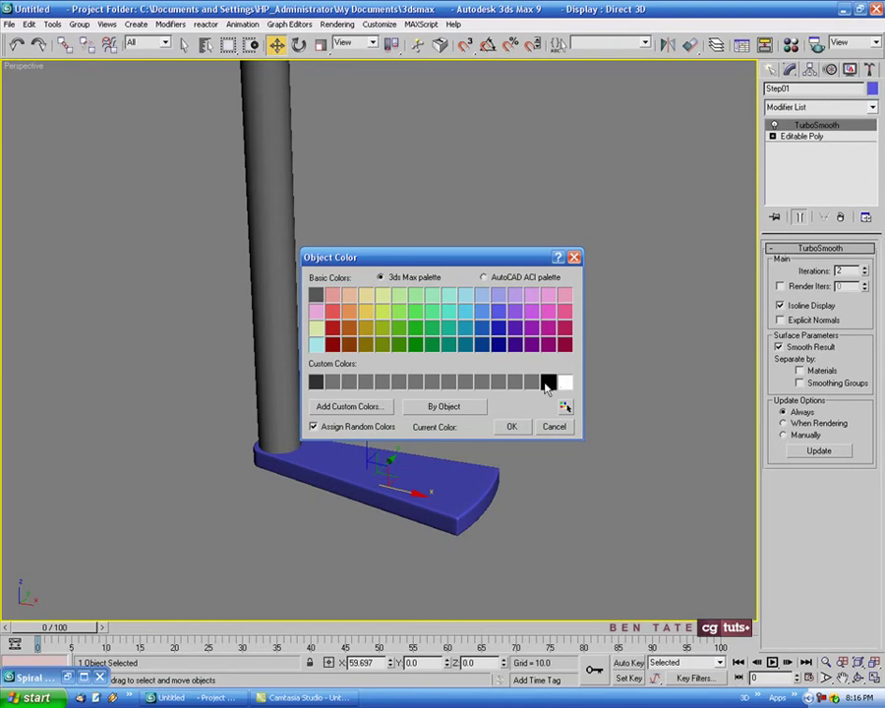
{"action": "left_click", "coordinate": [512, 427]}
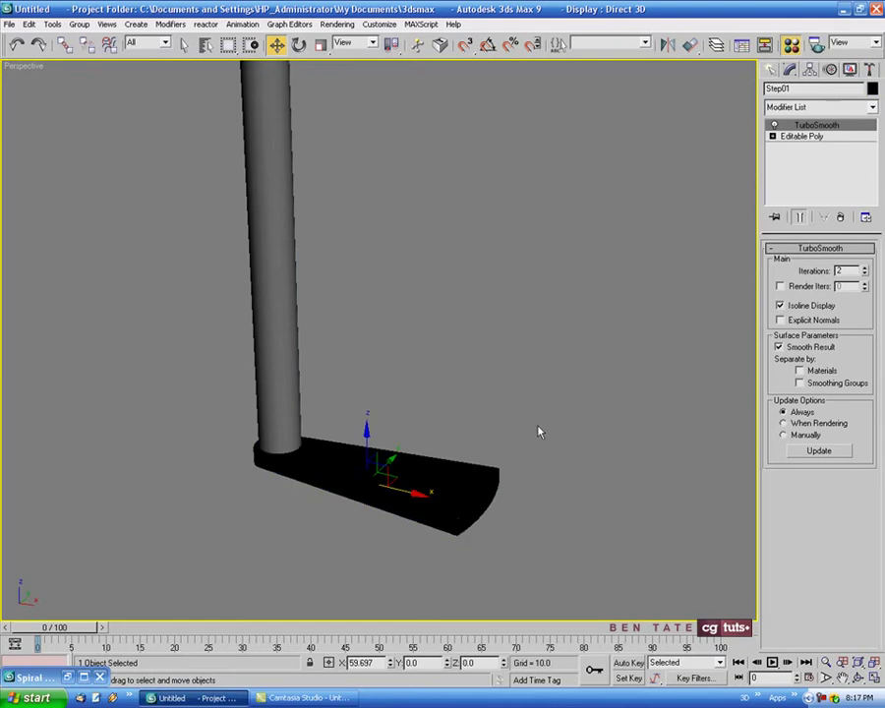
Assign the 01 - Default material to Step01, show edged faces, and deselect the step
{"action": "key", "text": "m"}
{"action": "left_click", "coordinate": [70, 263]}
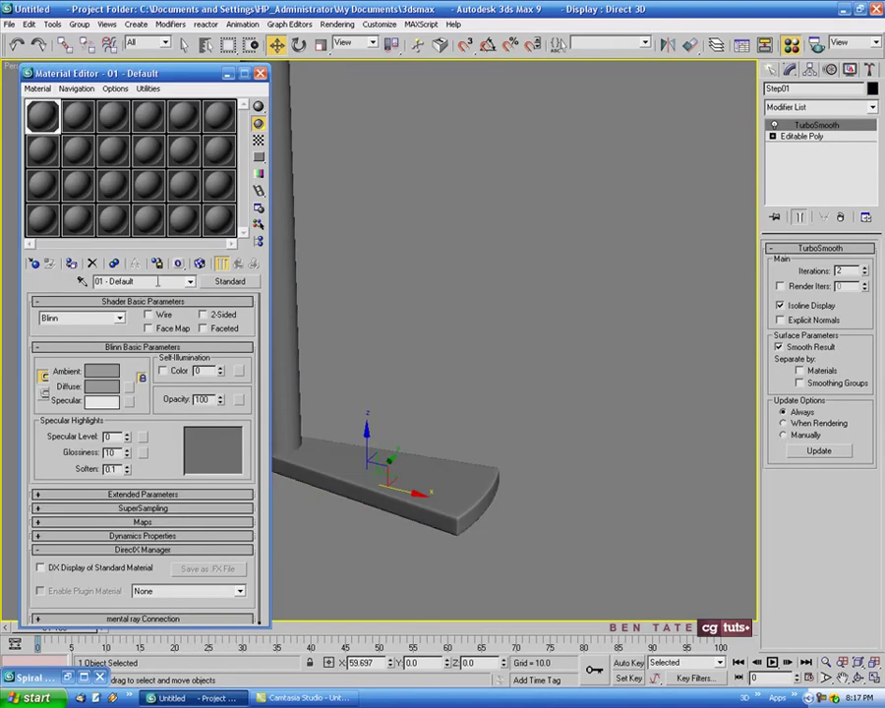
{"action": "left_click", "coordinate": [260, 73]}
{"action": "key", "text": "F4"}
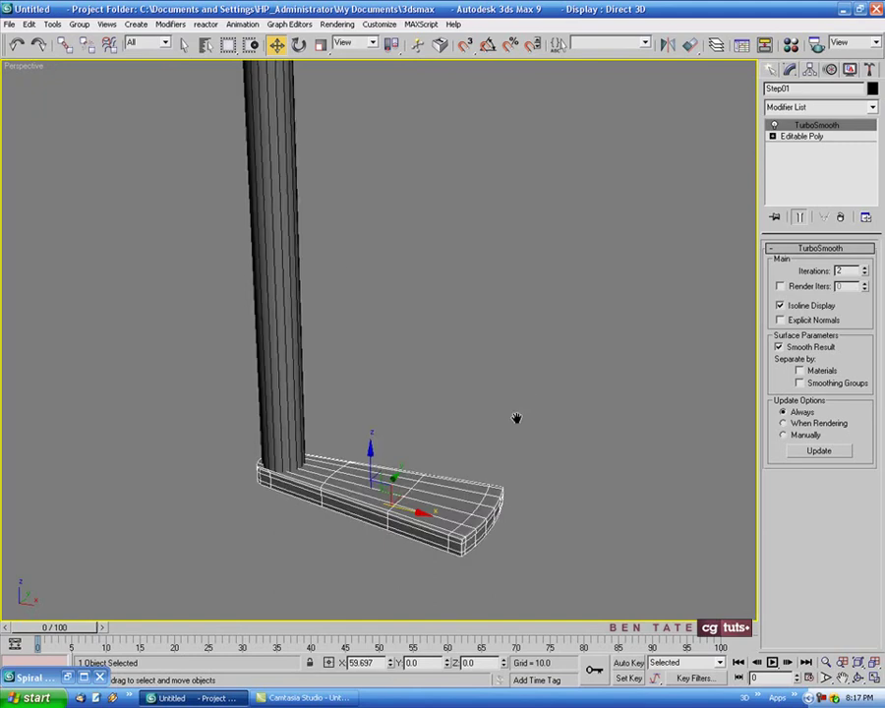
{"action": "scroll", "coordinate": [517, 393], "scroll_direction": "down", "scroll_amount": 5}
{"action": "middle_click_drag", "start_coordinate": [518, 379], "coordinate": [530, 510]}
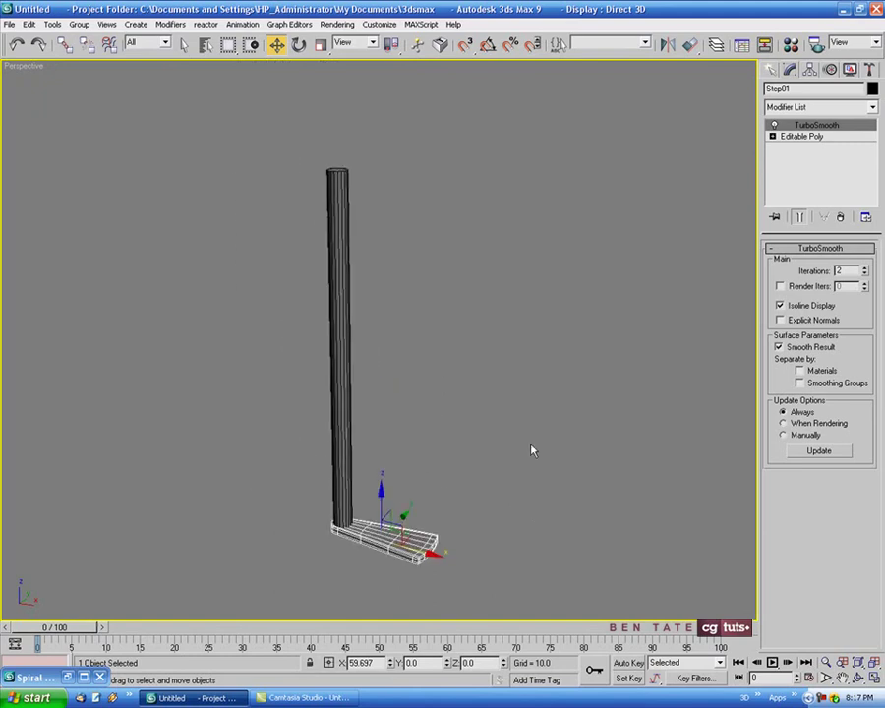
{"action": "left_click", "coordinate": [488, 466]}
{"action": "middle_click_drag", "start_coordinate": [488, 466], "coordinate": [494, 439]}
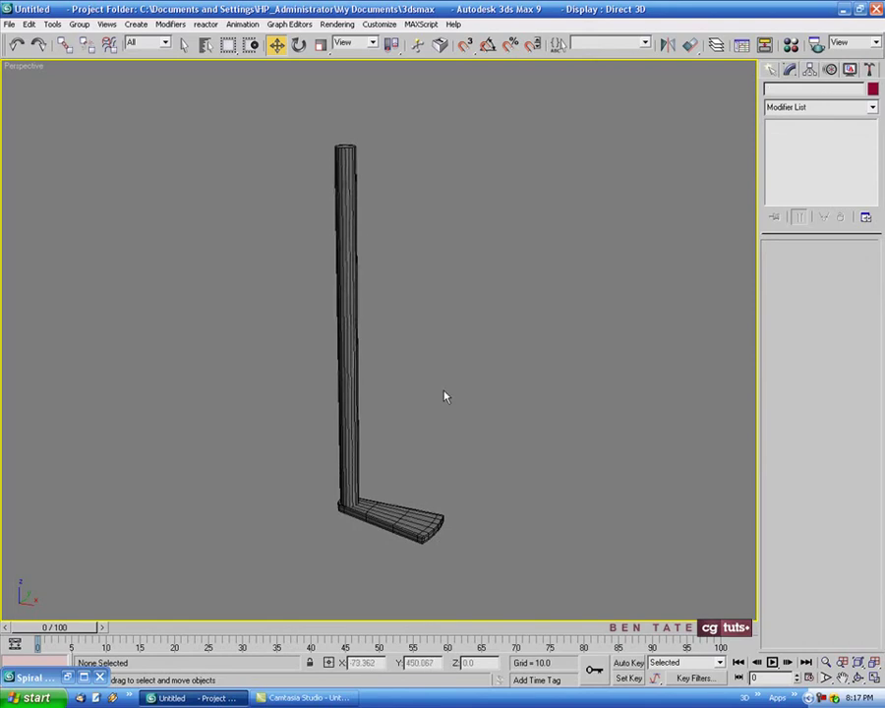
{"action": "middle_click_drag", "start_coordinate": [539, 474], "coordinate": [561, 443], "text": "alt"}
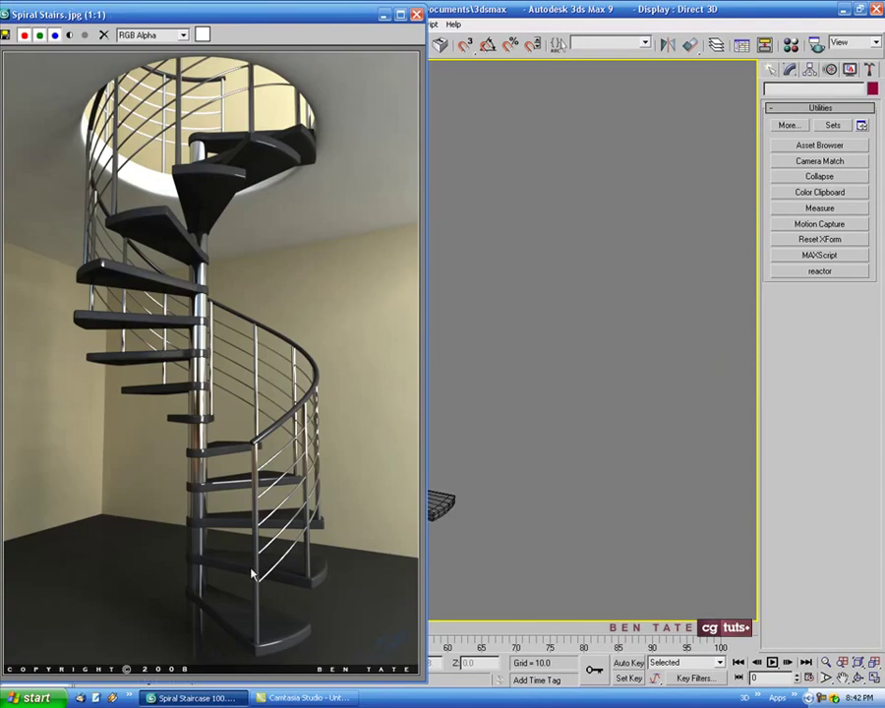
Minimize the reference image and draw a cylinder, radius about 2.3 and height about 52.4, near a corner of the step's wide end in Top view
{"action": "left_click", "coordinate": [384, 15]}
{"action": "key", "text": "alt+w"}
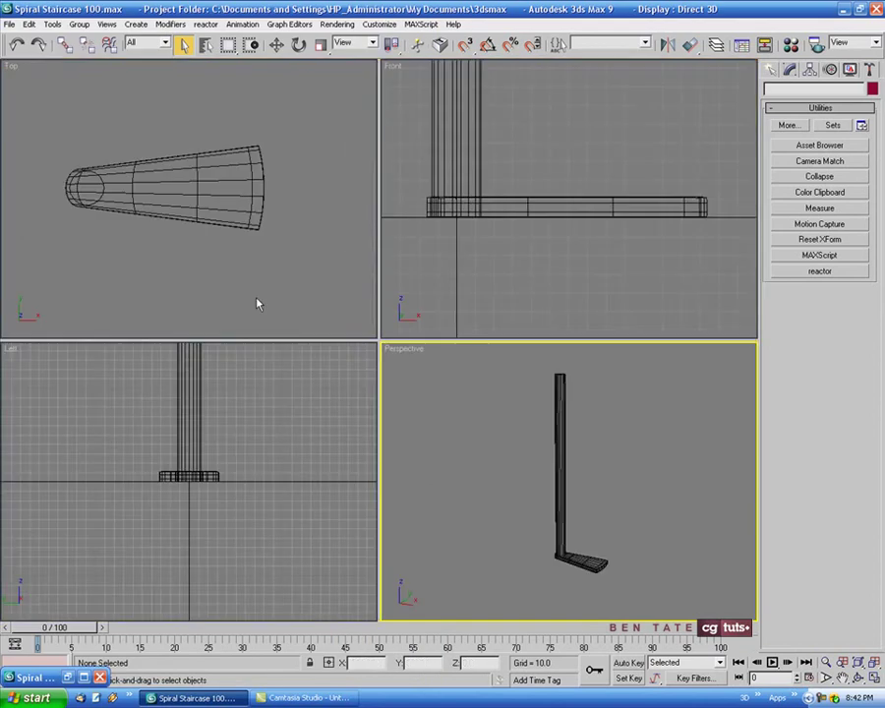
{"action": "left_click", "coordinate": [255, 305]}
{"action": "key", "text": "alt+w"}
{"action": "scroll", "coordinate": [327, 293], "scroll_direction": "up", "scroll_amount": 5}
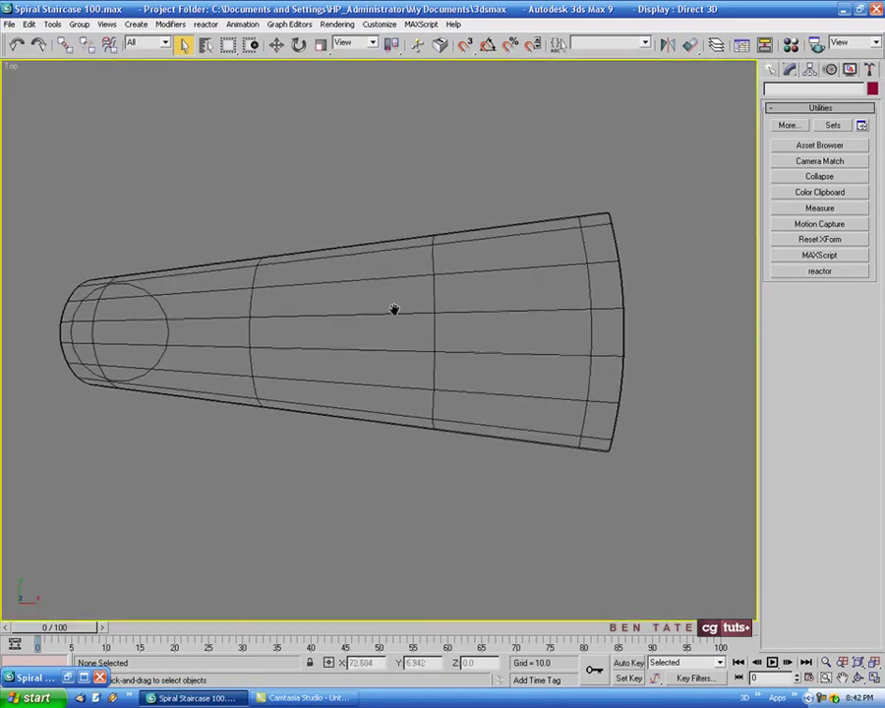
{"action": "left_click", "coordinate": [770, 72]}
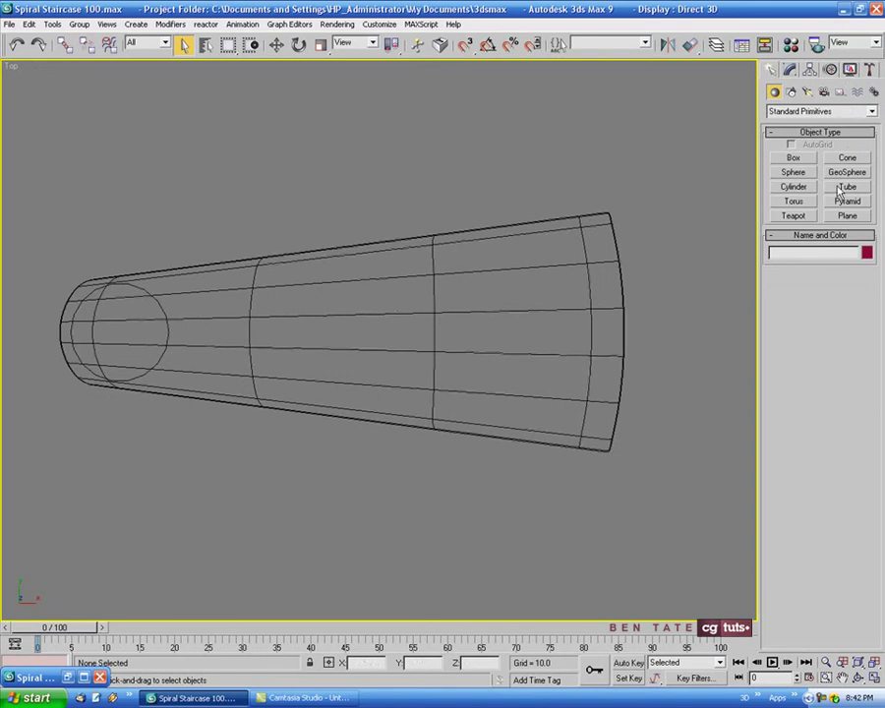
{"action": "left_click", "coordinate": [801, 188]}
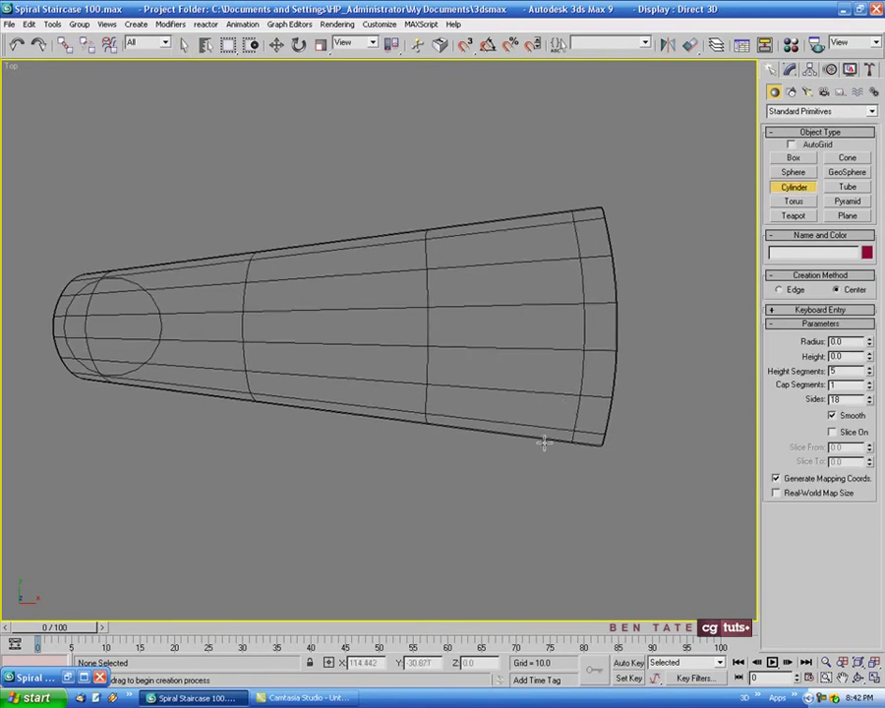
{"action": "left_click_drag", "start_coordinate": [570, 400], "coordinate": [572, 404]}
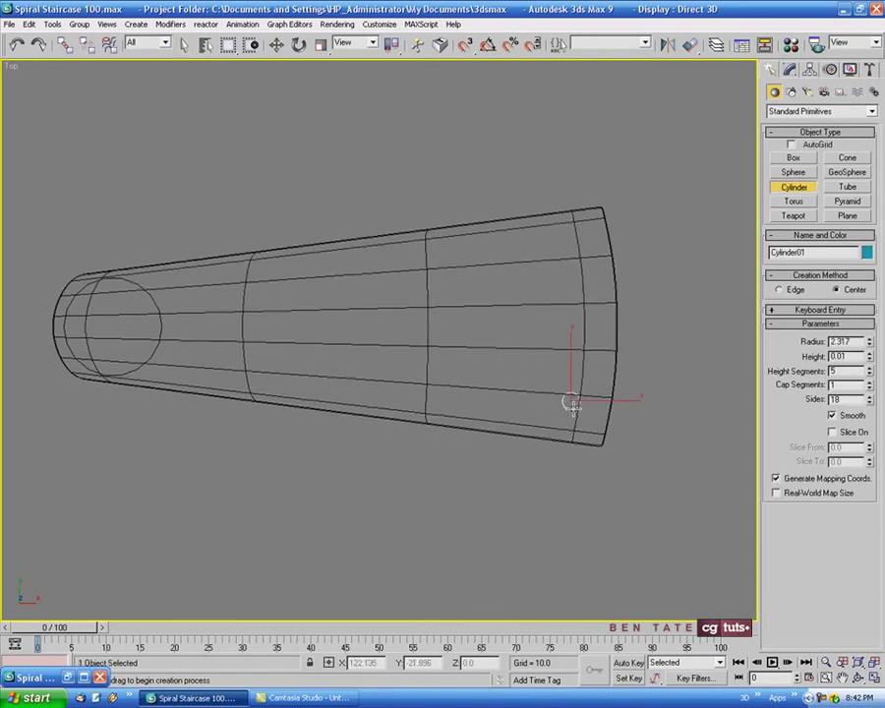
{"action": "left_click", "coordinate": [617, 274]}
{"action": "key", "text": "alt+w"}
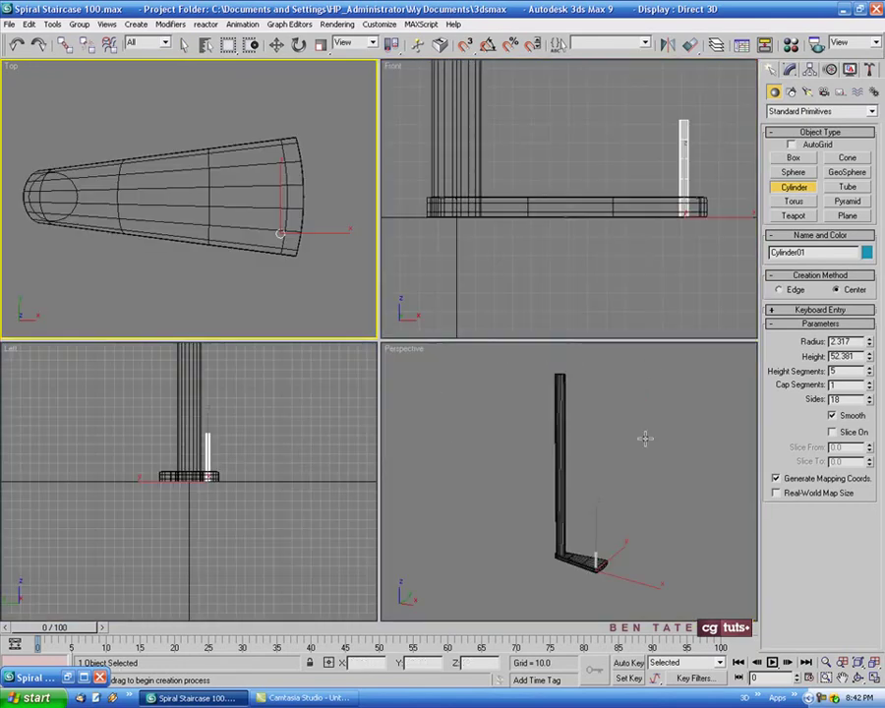
{"action": "right_click", "coordinate": [645, 439]}
{"action": "key", "text": "alt+w"}
{"action": "middle_click_drag", "start_coordinate": [568, 427], "coordinate": [588, 400], "text": "alt"}
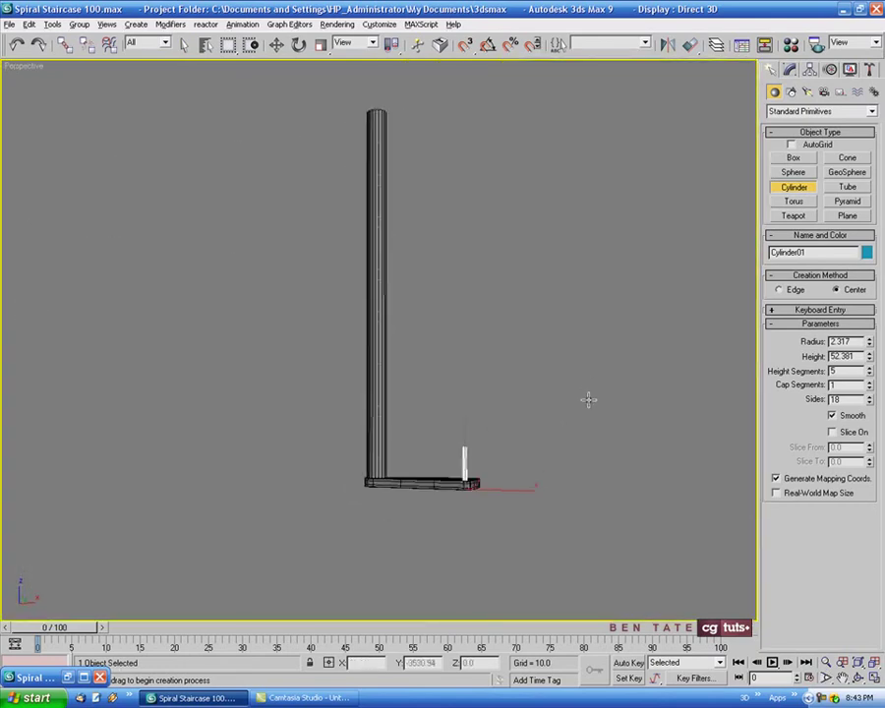
{"action": "scroll", "coordinate": [588, 399], "scroll_direction": "up", "scroll_amount": 3}
Set the post cylinder's radius to 2 and height to 150, and check its proportions in the Perspective view
{"action": "key", "text": "alt+w"}
{"action": "scroll", "coordinate": [586, 269], "scroll_direction": "up", "scroll_amount": 3}
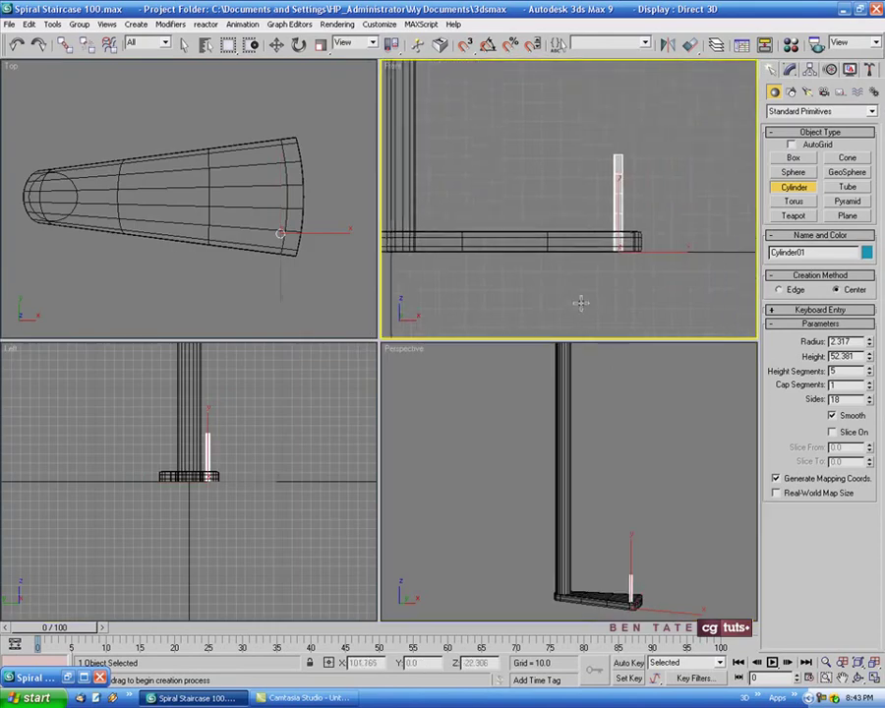
{"action": "scroll", "coordinate": [581, 302], "scroll_direction": "down", "scroll_amount": 5}
{"action": "middle_click_drag", "start_coordinate": [617, 312], "coordinate": [601, 303]}
{"action": "double_click", "coordinate": [854, 342]}
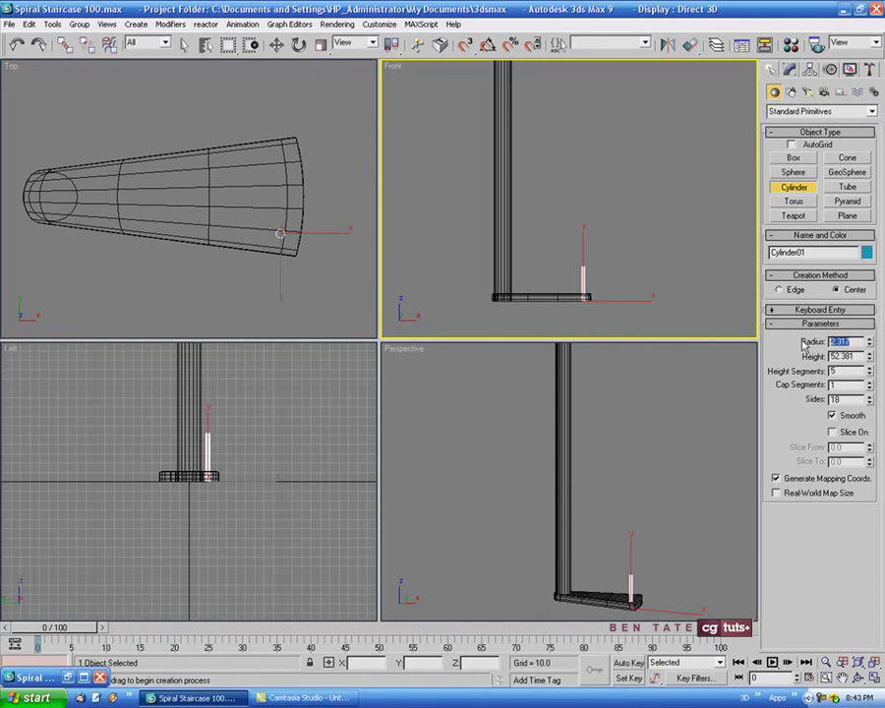
{"action": "type", "text": "2"}
{"action": "left_click_drag", "start_coordinate": [870, 362], "coordinate": [874, 256]}
{"action": "left_click_drag", "start_coordinate": [861, 356], "coordinate": [810, 358]}
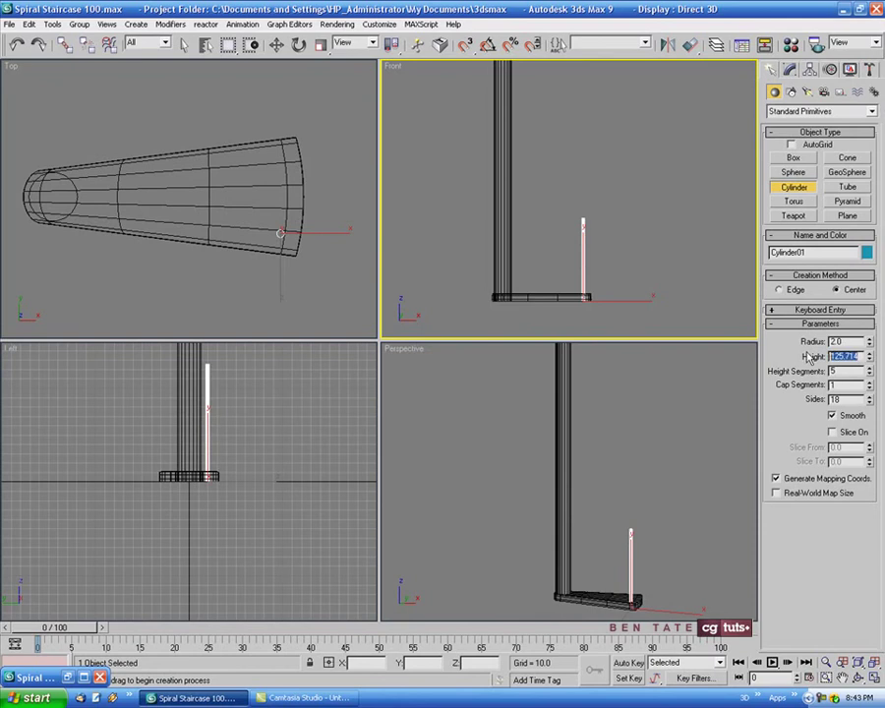
{"action": "type", "text": "150"}
{"action": "key", "text": "Return"}
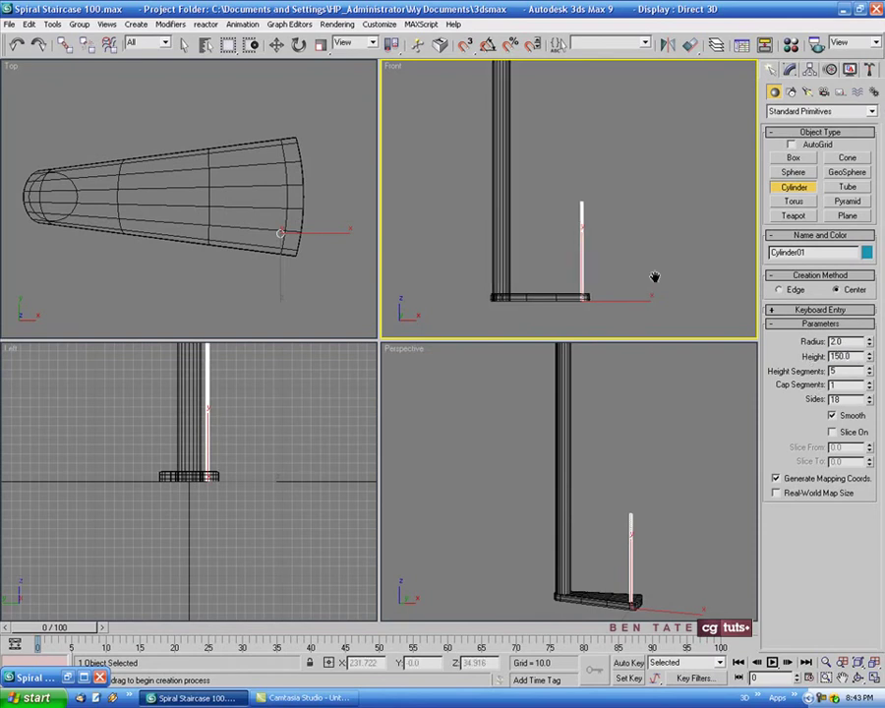
{"action": "left_click", "coordinate": [659, 437]}
{"action": "key", "text": "alt+w"}
{"action": "middle_click_drag", "start_coordinate": [621, 393], "coordinate": [590, 378], "text": "alt"}
{"action": "mouse_move", "coordinate": [572, 480]}
{"action": "middle_mouse_down"}
{"action": "mouse_move", "coordinate": [565, 454]}
{"action": "mouse_move", "coordinate": [582, 454]}
{"action": "mouse_move", "coordinate": [574, 462]}
{"action": "middle_mouse_up"}
{"action": "key", "text": "alt+w"}
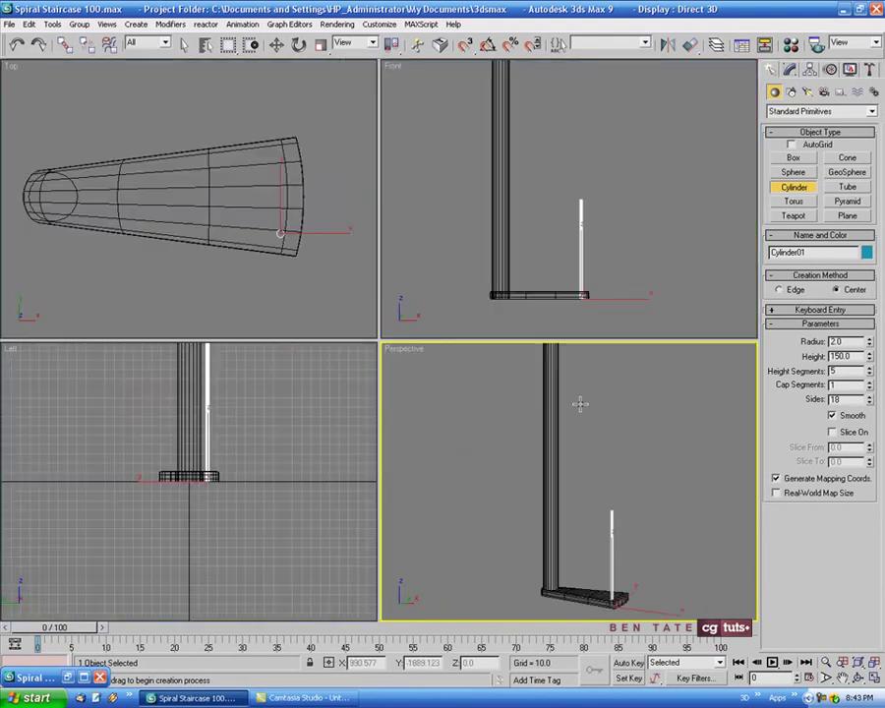
Raise the post cylinder in the Front view to Z about 9.95 so its base sits at the step's top surface
{"action": "right_click", "coordinate": [559, 314]}
{"action": "key", "text": "alt+w"}
{"action": "middle_click_drag", "start_coordinate": [487, 375], "coordinate": [497, 357]}
{"action": "scroll", "coordinate": [497, 358], "scroll_direction": "up", "scroll_amount": 3}
{"action": "middle_click_drag", "start_coordinate": [419, 407], "coordinate": [494, 268]}
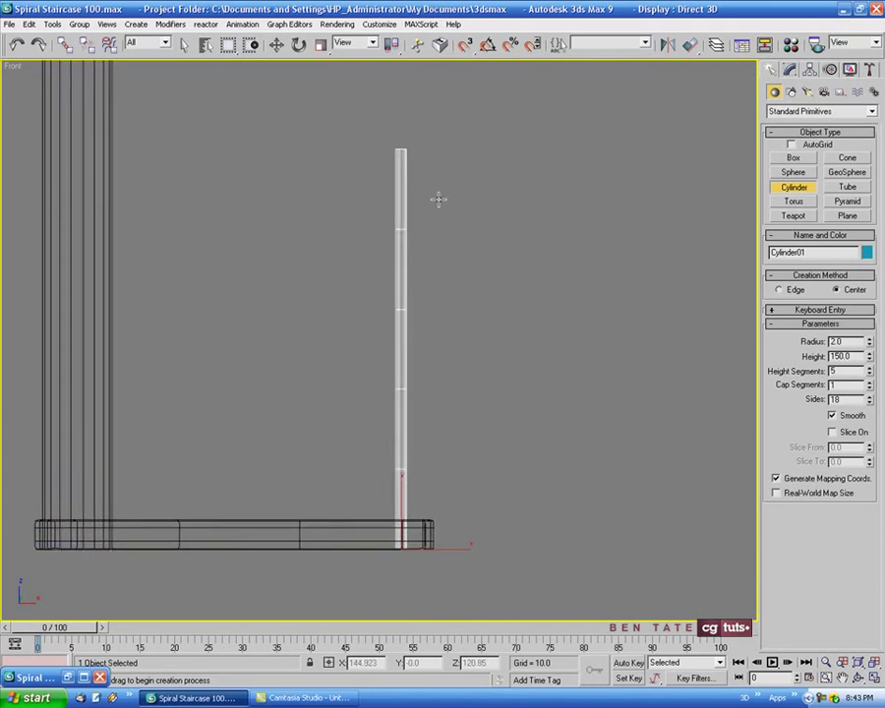
{"action": "left_click", "coordinate": [279, 46]}
{"action": "middle_click_drag", "start_coordinate": [427, 503], "coordinate": [476, 442]}
{"action": "scroll", "coordinate": [444, 469], "scroll_direction": "up", "scroll_amount": 2}
{"action": "left_click_drag", "start_coordinate": [451, 460], "coordinate": [452, 423]}
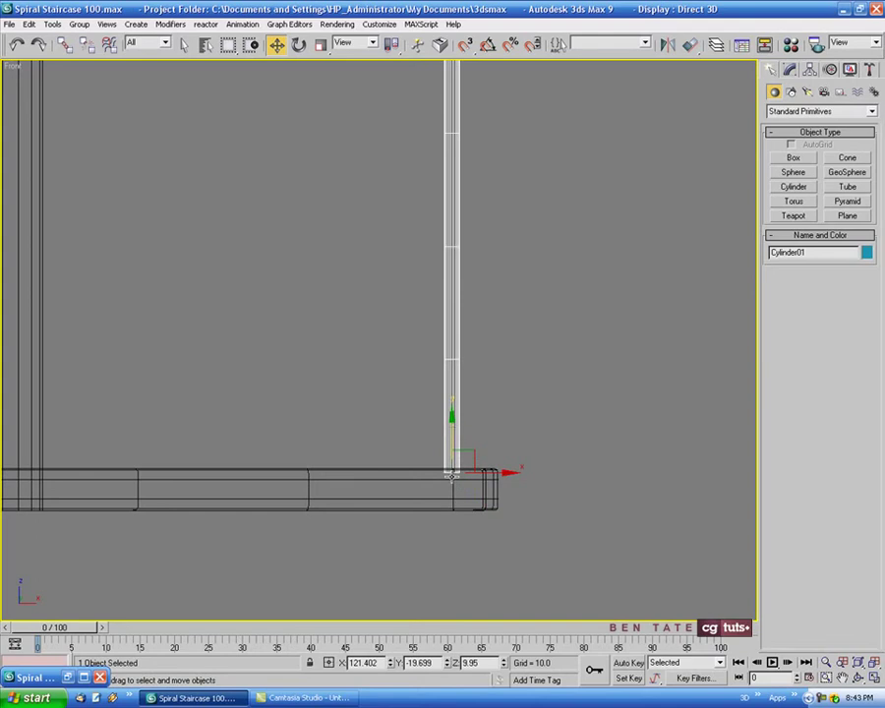
{"action": "middle_click_drag", "start_coordinate": [551, 413], "coordinate": [598, 458]}
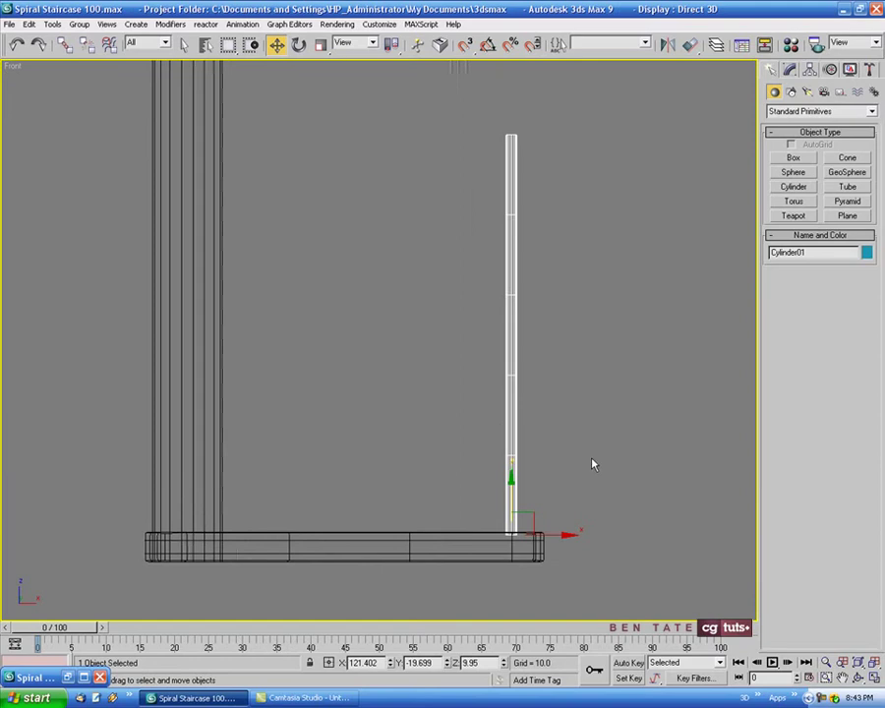
{"action": "key", "text": "alt+w"}
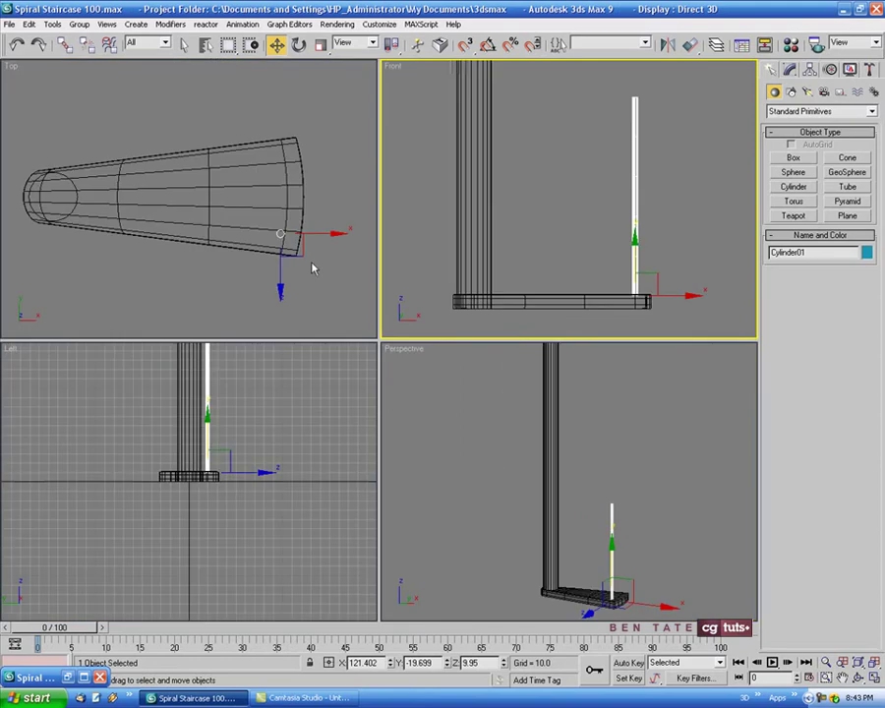
Draw a straight vertical line in the Front view, just beside the post cylinder, from the cylinder's top to its base at the step surface
{"action": "key", "text": "alt+w"}
{"action": "middle_click_drag", "start_coordinate": [659, 276], "coordinate": [545, 267]}
{"action": "left_click", "coordinate": [791, 92]}
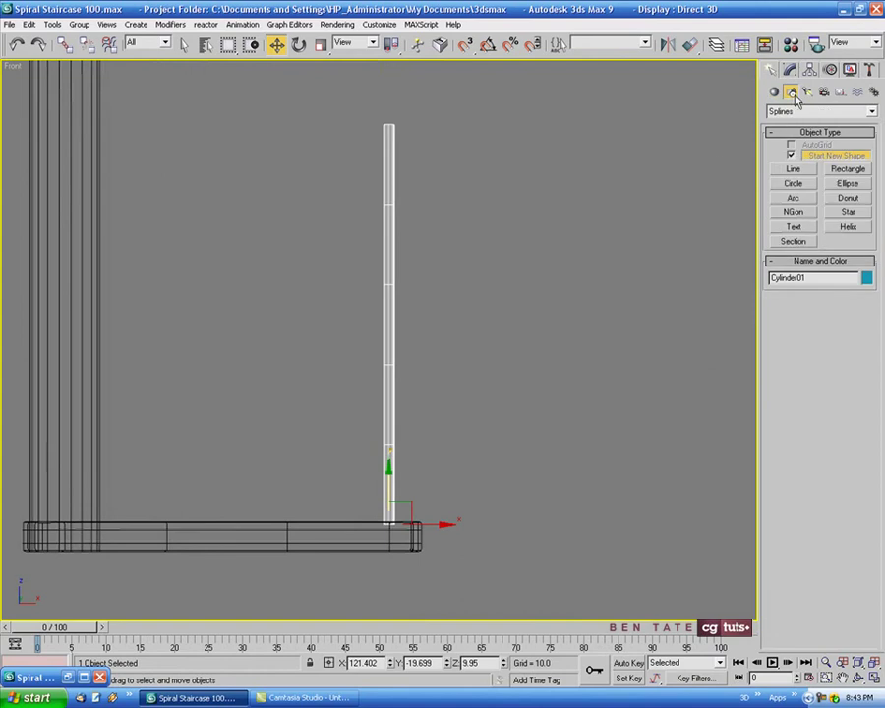
{"action": "left_click", "coordinate": [789, 170]}
{"action": "middle_click_drag", "start_coordinate": [563, 202], "coordinate": [545, 205]}
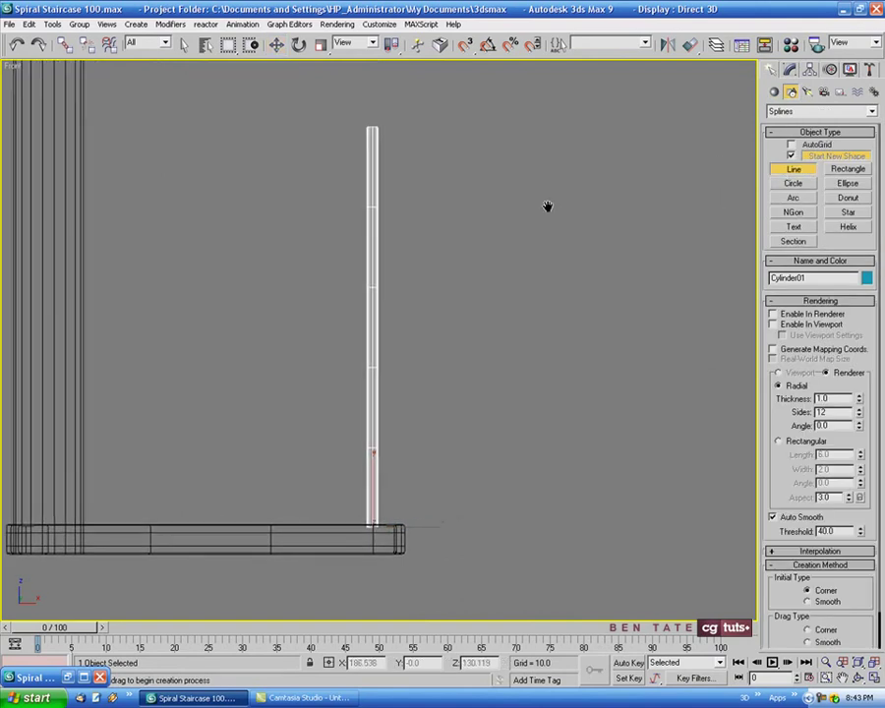
{"action": "middle_click_drag", "start_coordinate": [422, 158], "coordinate": [430, 156]}
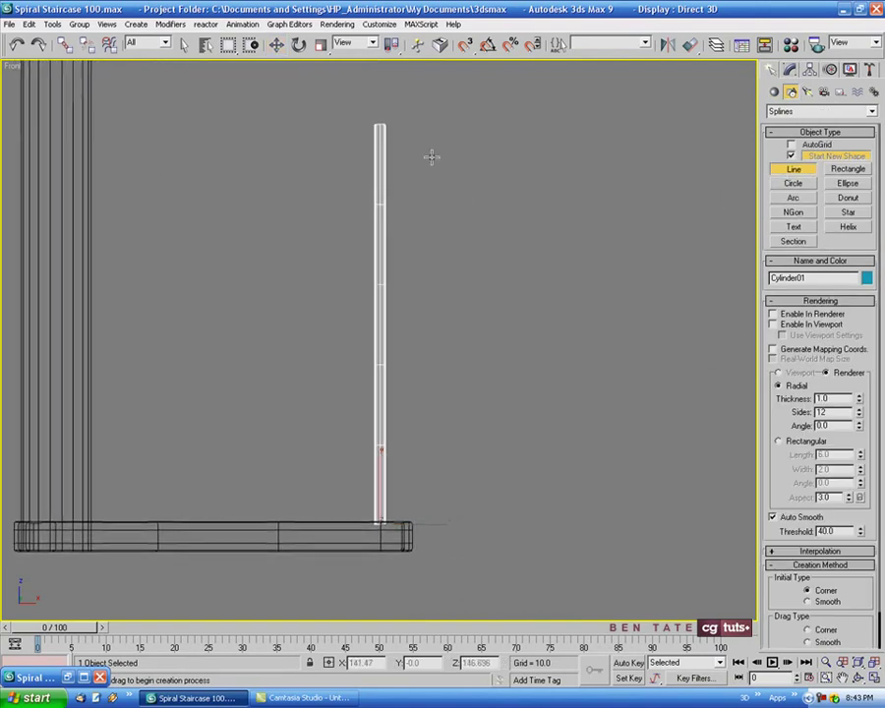
{"action": "left_click", "coordinate": [389, 124]}
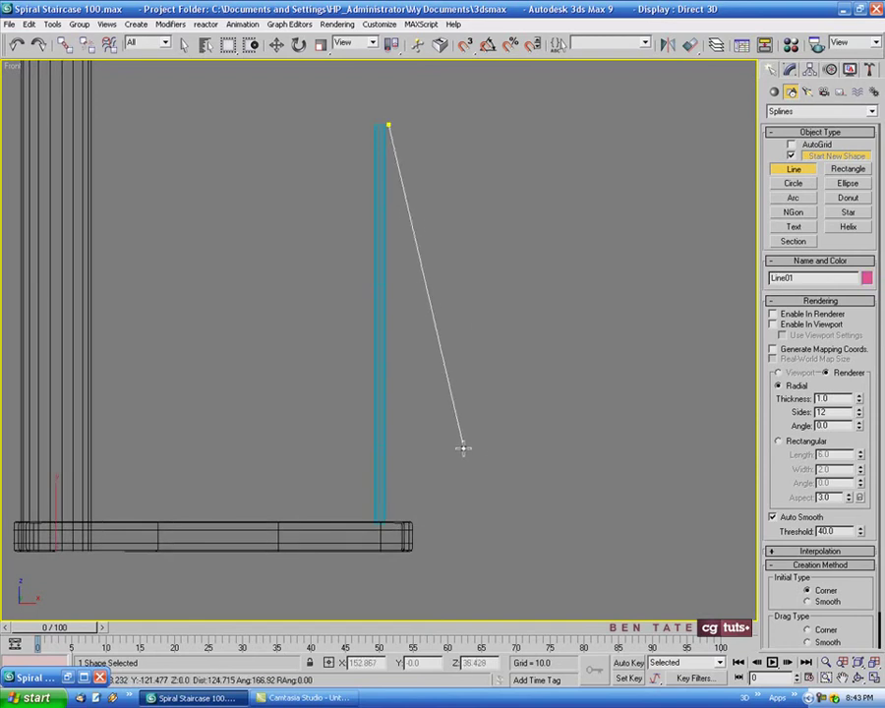
{"action": "key", "text": "shift"}
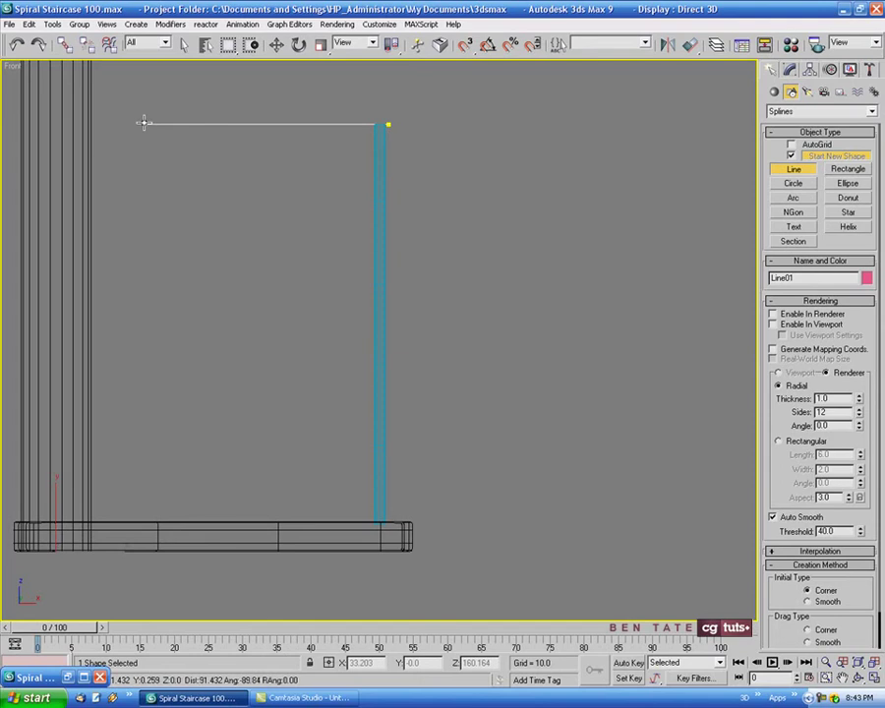
{"action": "left_click", "coordinate": [390, 523]}
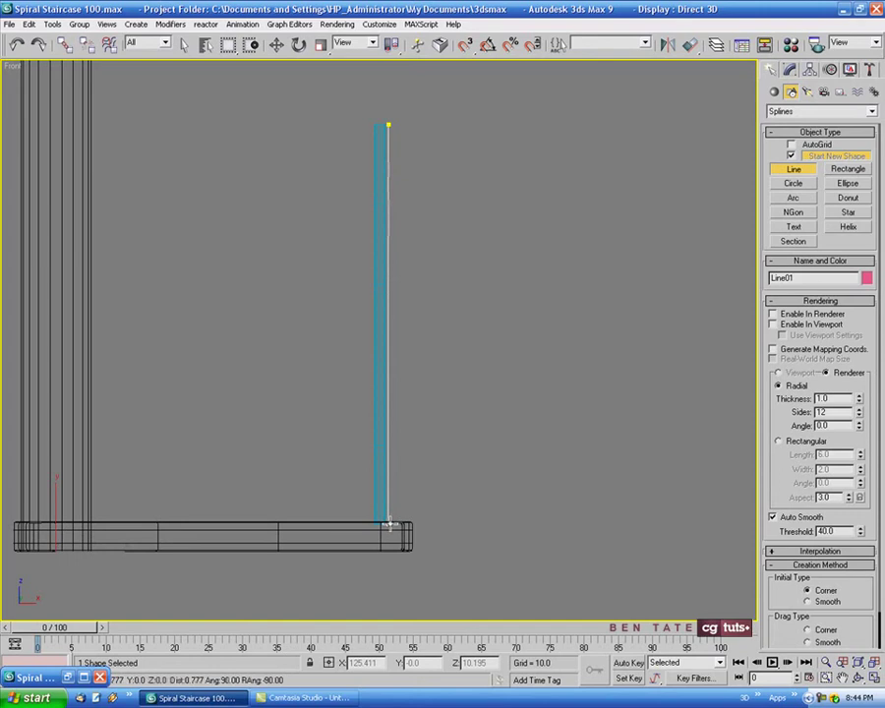
{"action": "right_click", "coordinate": [389, 523]}
{"action": "middle_click_drag", "start_coordinate": [488, 472], "coordinate": [476, 474]}
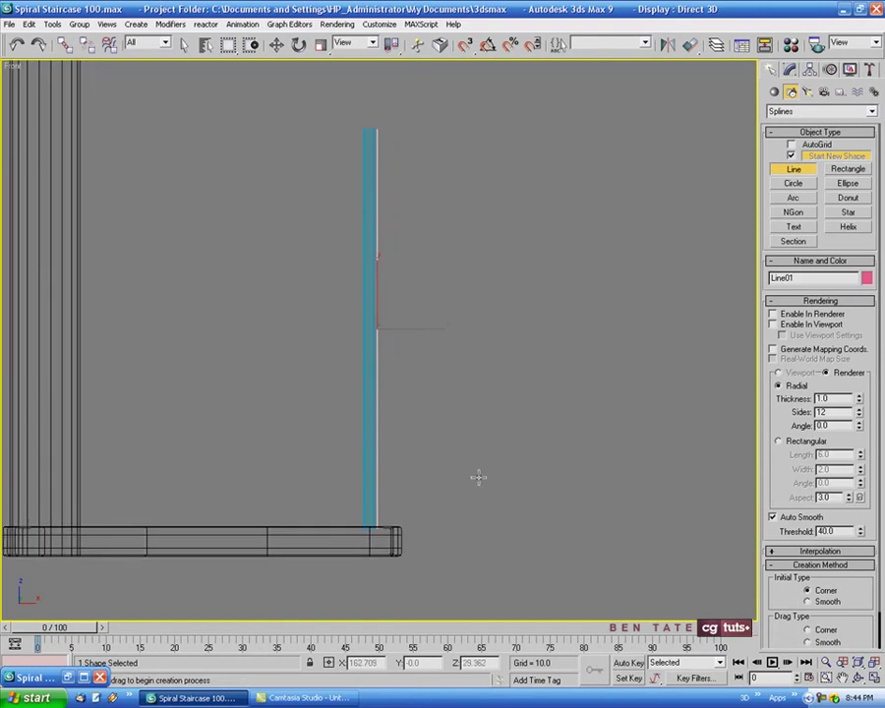
{"action": "left_click", "coordinate": [276, 47]}
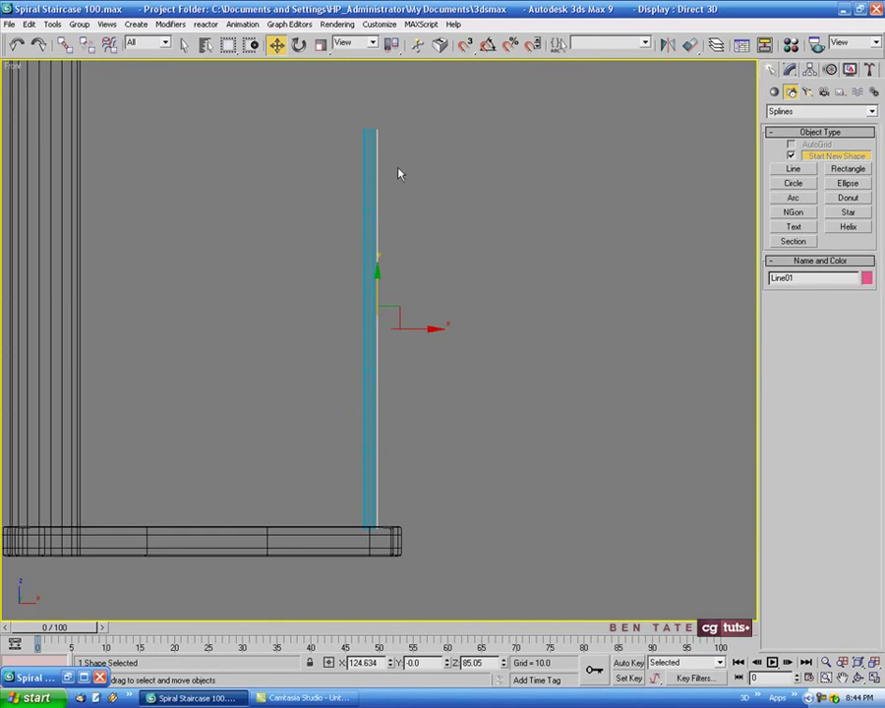
Enable the line's thickness in both the renderer and the viewport, and check it beside the cylinder in the Perspective view
{"action": "key", "text": "alt+w"}
{"action": "middle_click_drag", "start_coordinate": [628, 171], "coordinate": [625, 174]}
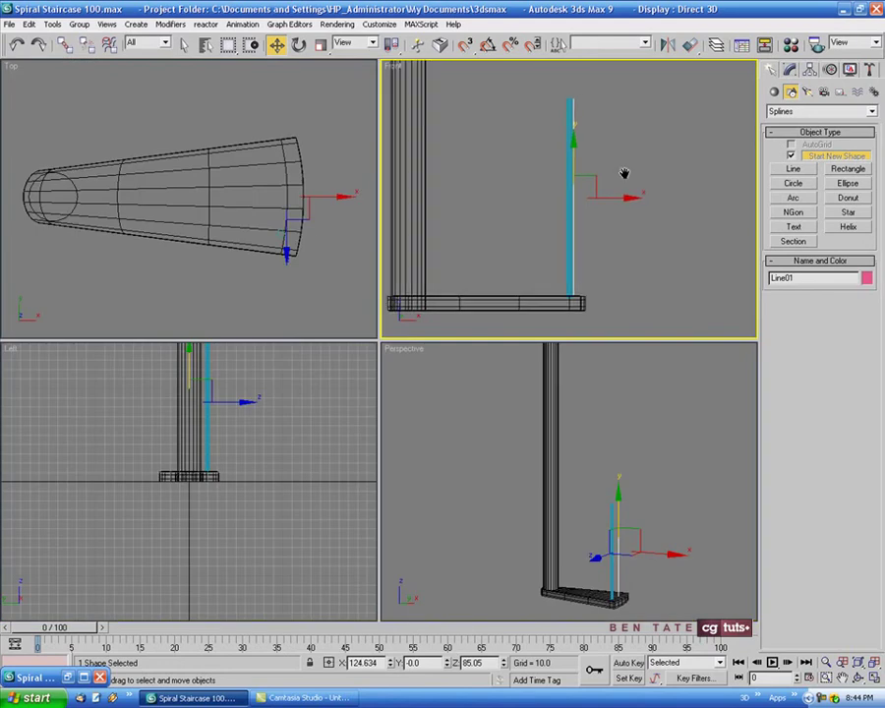
{"action": "right_click", "coordinate": [644, 470]}
{"action": "key", "text": "alt+w"}
{"action": "middle_click_drag", "start_coordinate": [645, 470], "coordinate": [576, 334], "text": "alt"}
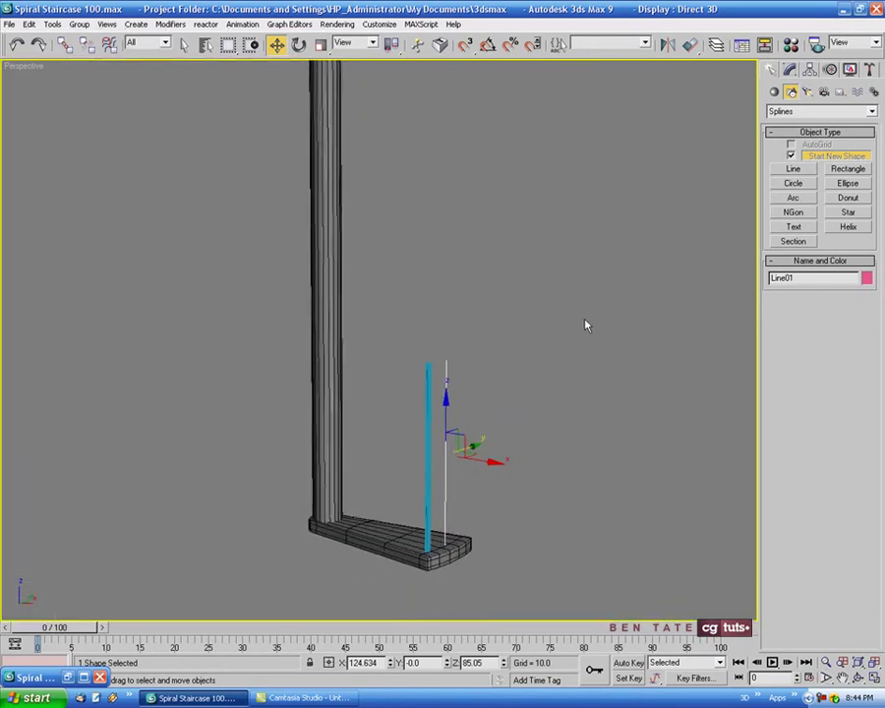
{"action": "left_click", "coordinate": [789, 70]}
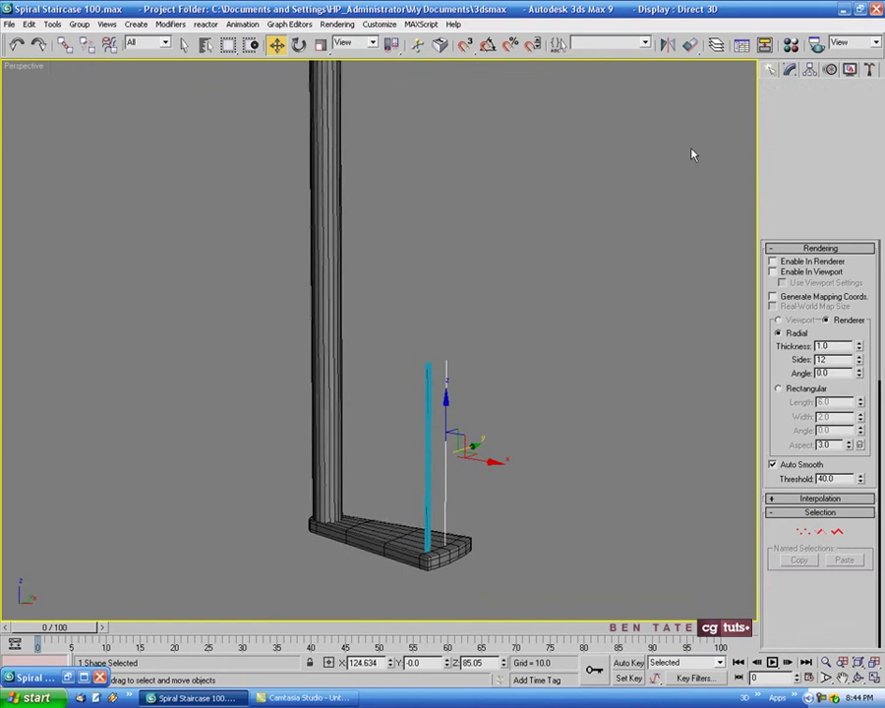
{"action": "left_click", "coordinate": [773, 272]}
{"action": "middle_click_drag", "start_coordinate": [645, 383], "coordinate": [636, 306]}
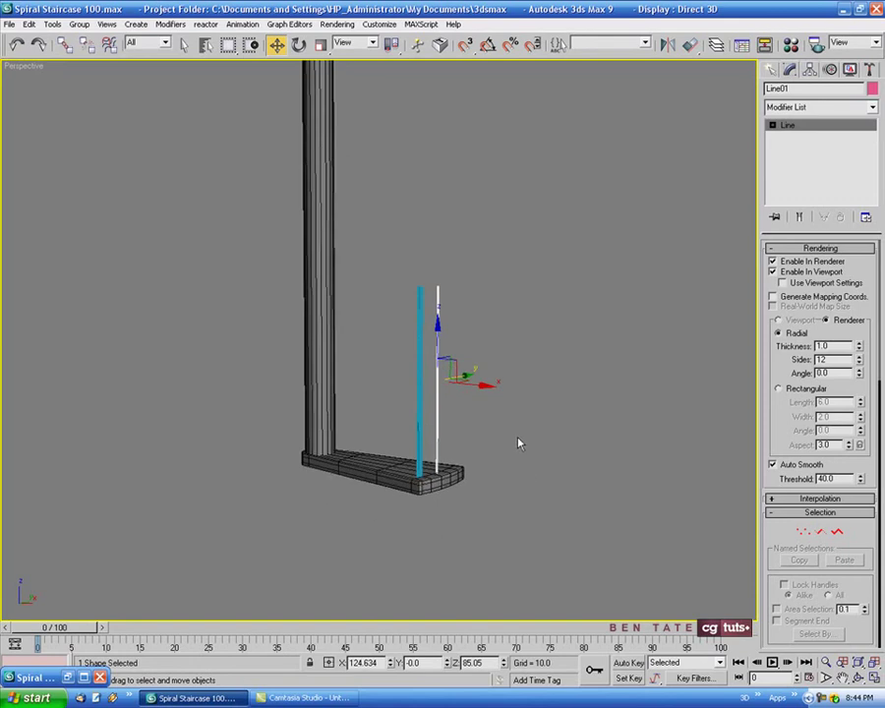
{"action": "middle_click_drag", "start_coordinate": [518, 438], "coordinate": [482, 392], "text": "alt"}
{"action": "scroll", "coordinate": [518, 448], "scroll_direction": "up", "scroll_amount": 2}
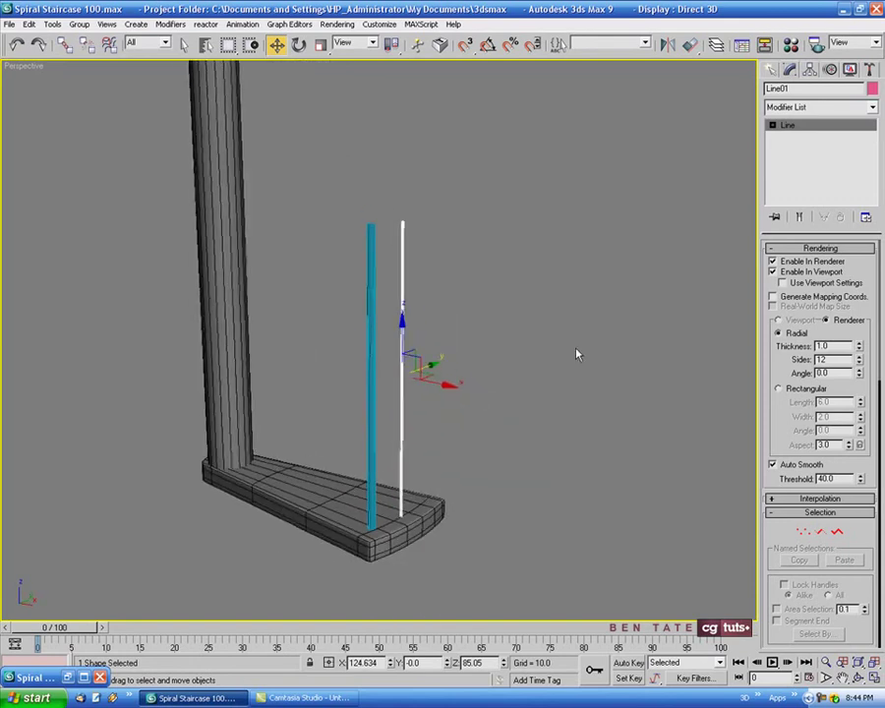
Change the post cylinder's object color to black
{"action": "key", "text": "alt+w"}
{"action": "middle_click", "coordinate": [329, 229]}
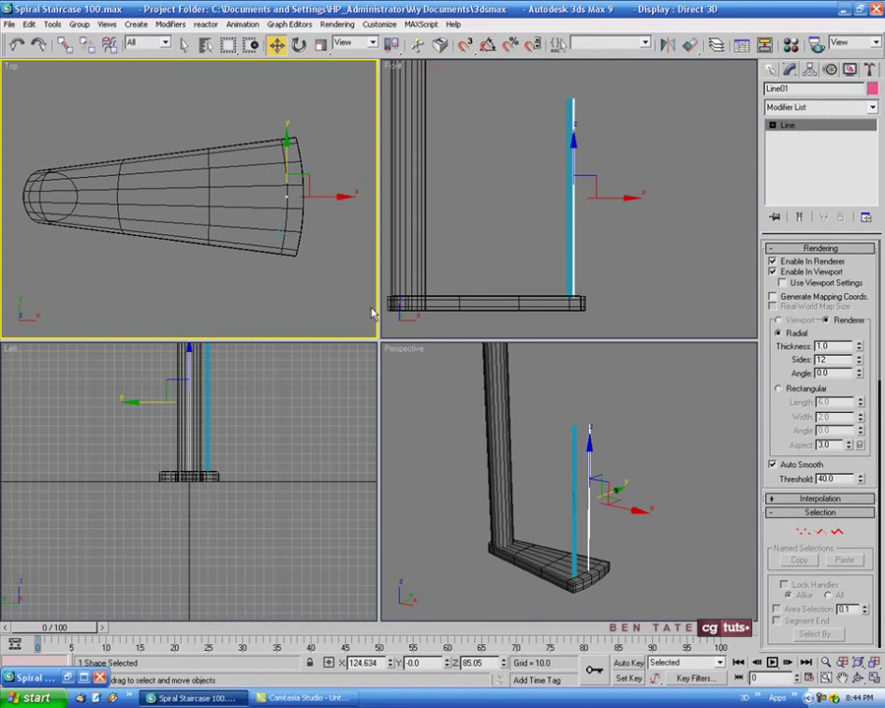
{"action": "key", "text": "alt+w"}
{"action": "scroll", "coordinate": [549, 356], "scroll_direction": "up", "scroll_amount": 4}
{"action": "middle_click_drag", "start_coordinate": [549, 356], "coordinate": [502, 365]}
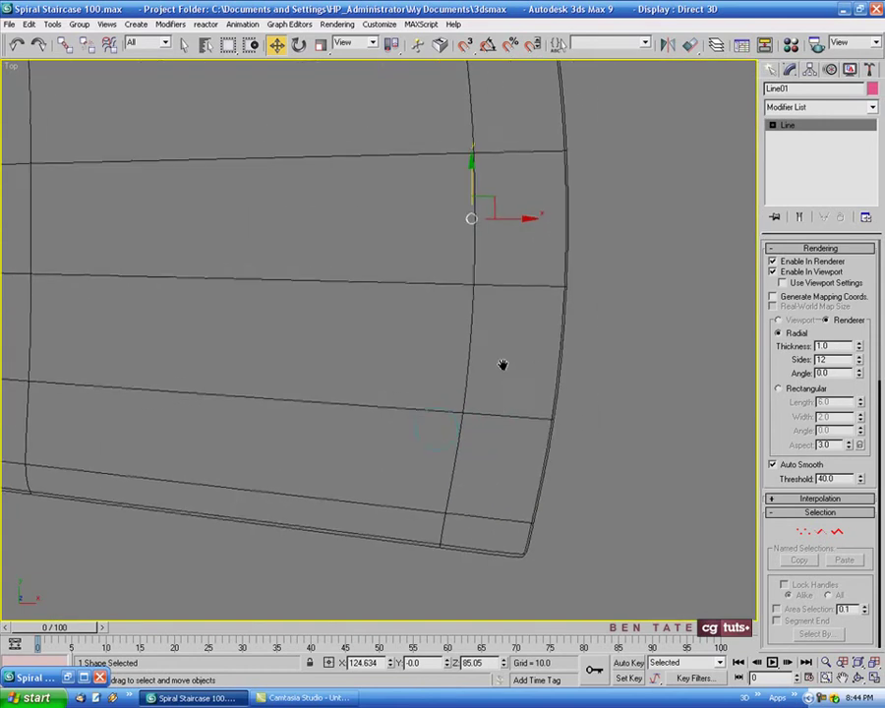
{"action": "left_click", "coordinate": [442, 447]}
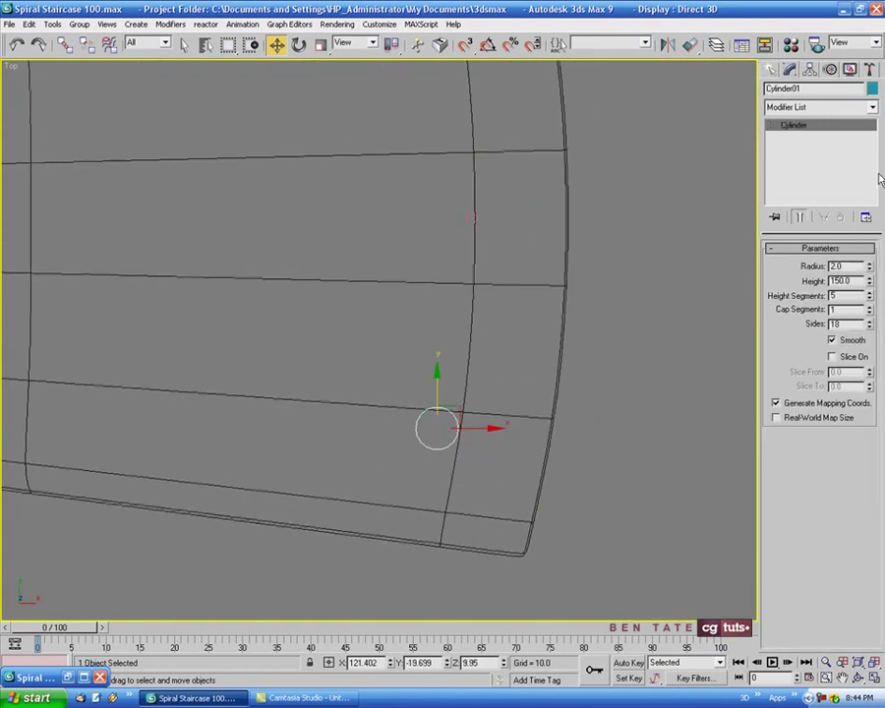
{"action": "left_click", "coordinate": [872, 89]}
{"action": "left_click", "coordinate": [548, 383]}
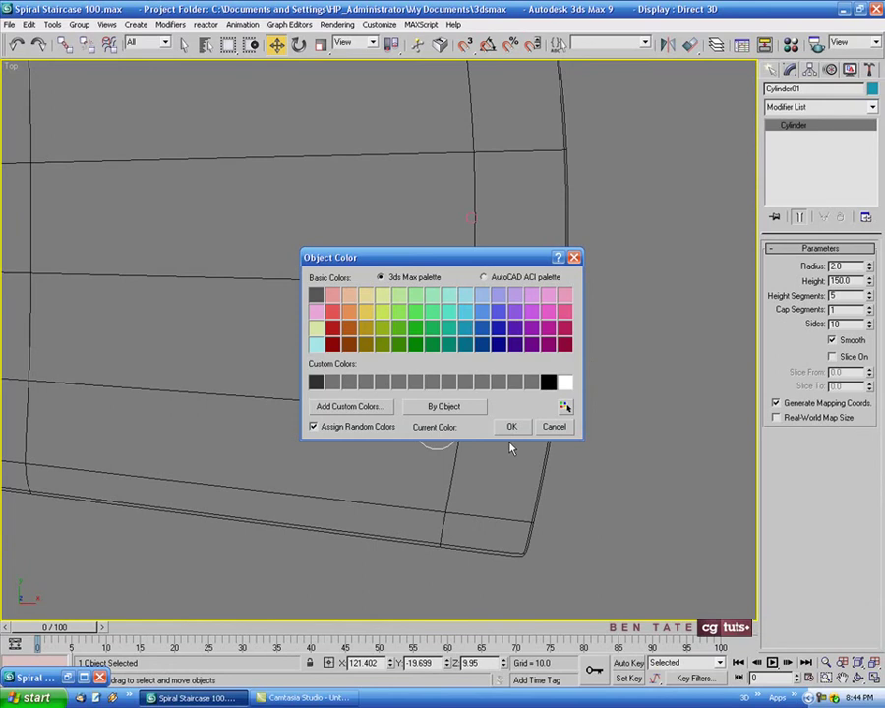
{"action": "left_click", "coordinate": [512, 427]}
Move the line onto the centre of the post cylinder in the Top view, at about X 121.44, Y -19.69
{"action": "left_click", "coordinate": [469, 219]}
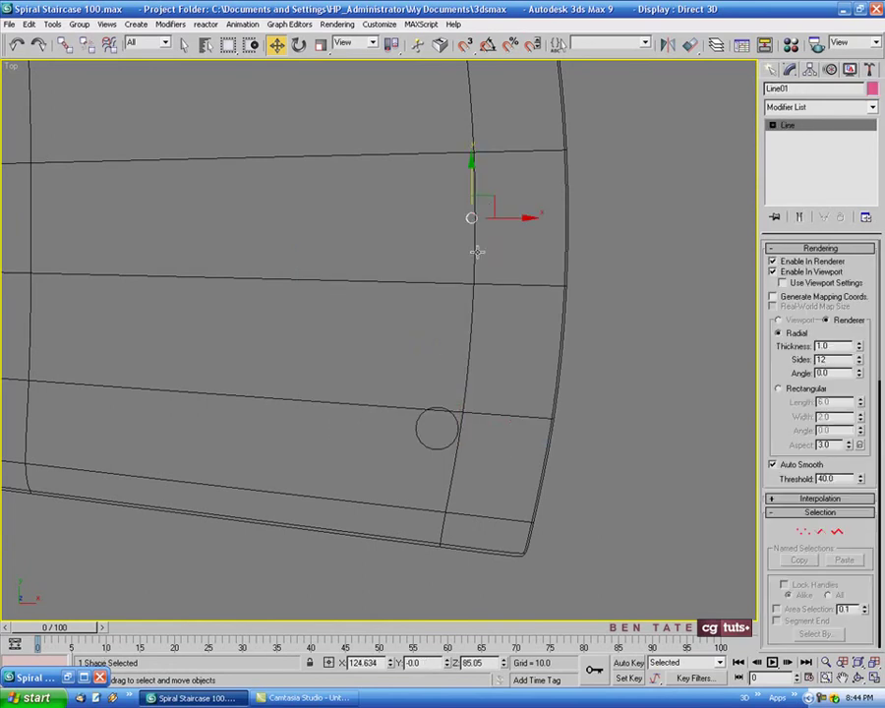
{"action": "left_click_drag", "start_coordinate": [489, 209], "coordinate": [461, 405]}
{"action": "scroll", "coordinate": [437, 430], "scroll_direction": "up", "scroll_amount": 5}
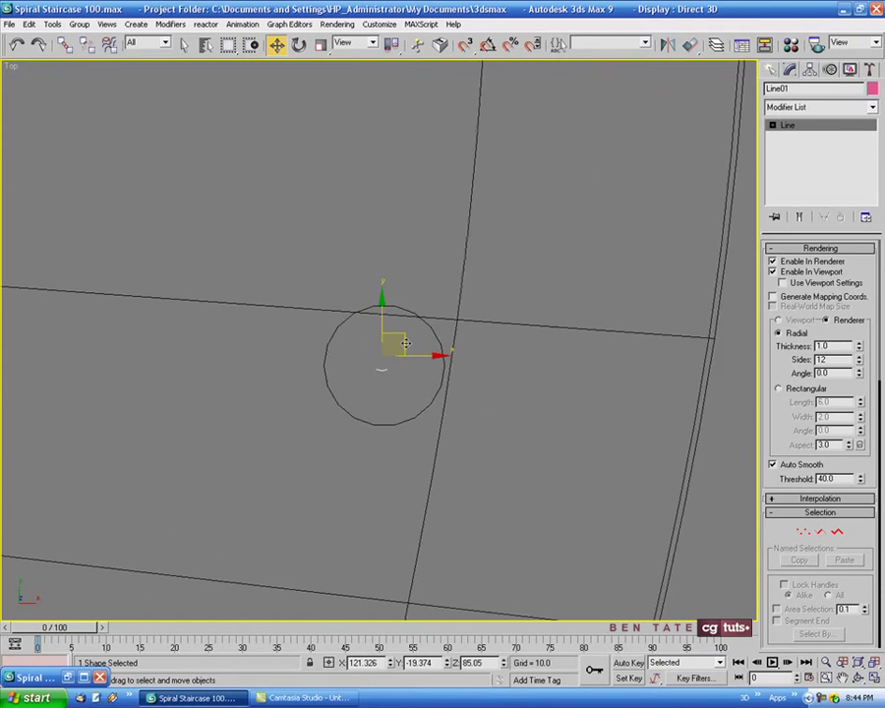
{"action": "left_click_drag", "start_coordinate": [409, 350], "coordinate": [409, 353]}
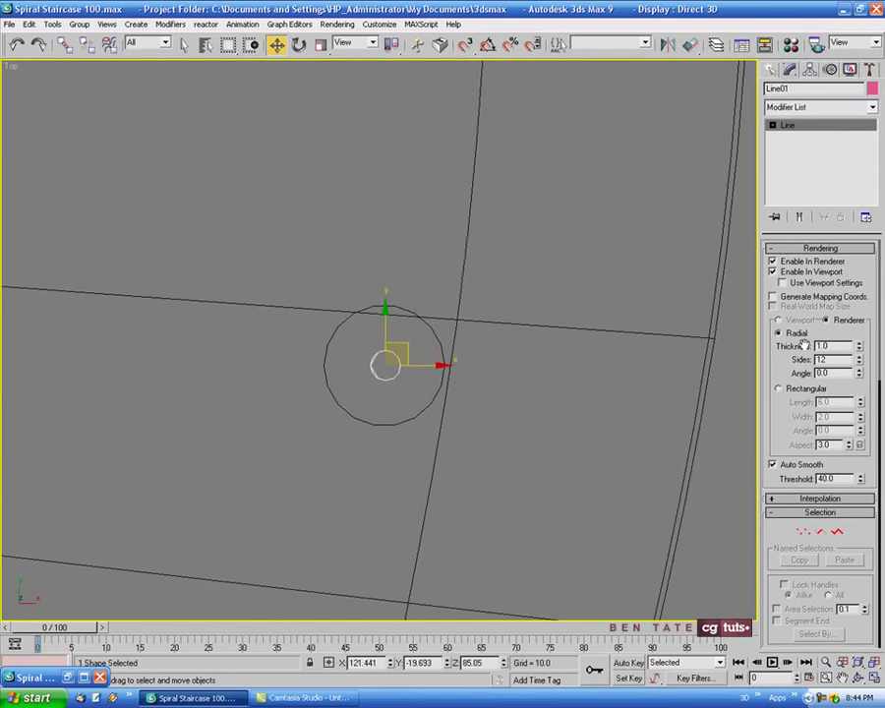
Set the line's radial rendering thickness to 4 to match the cylinder's diameter
{"action": "left_click_drag", "start_coordinate": [860, 349], "coordinate": [881, 195]}
{"action": "double_click", "coordinate": [818, 346]}
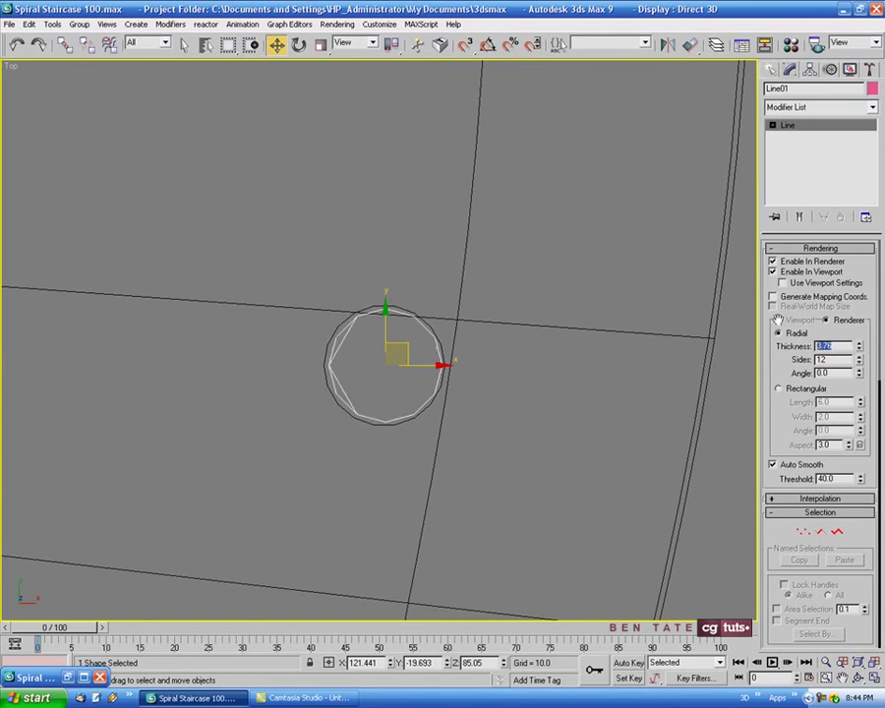
{"action": "type", "text": "4"}
{"action": "key", "text": "Return"}
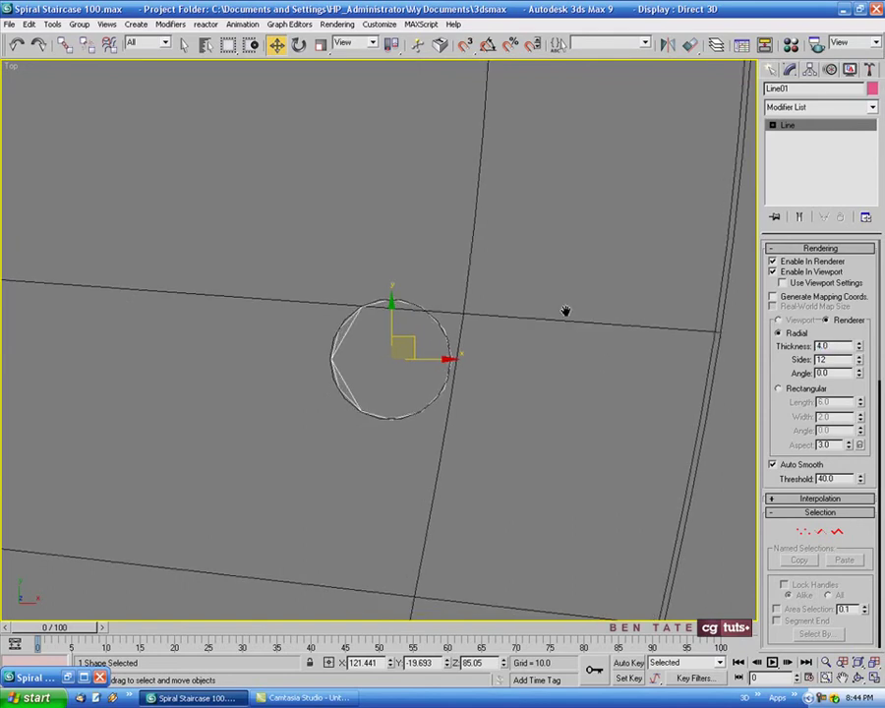
{"action": "scroll", "coordinate": [408, 360], "scroll_direction": "up", "scroll_amount": 2}
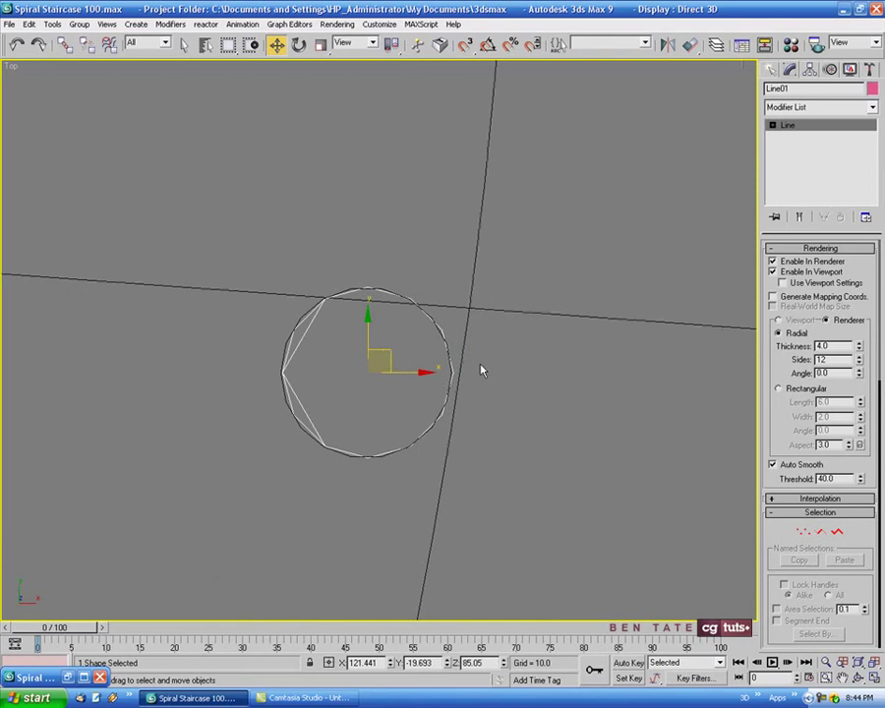
{"action": "middle_click_drag", "start_coordinate": [482, 370], "coordinate": [496, 329]}
Delete the original post cylinder in the Front view, keeping only the renderable line
{"action": "key", "text": "alt+w"}
{"action": "right_click", "coordinate": [576, 265]}
{"action": "key", "text": "alt+w"}
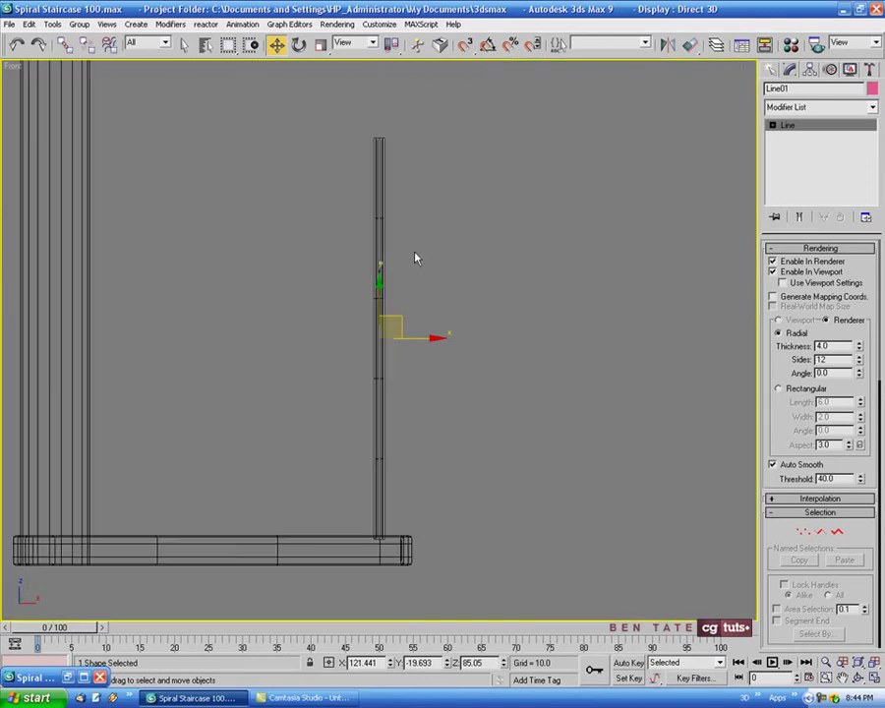
{"action": "left_click", "coordinate": [382, 231]}
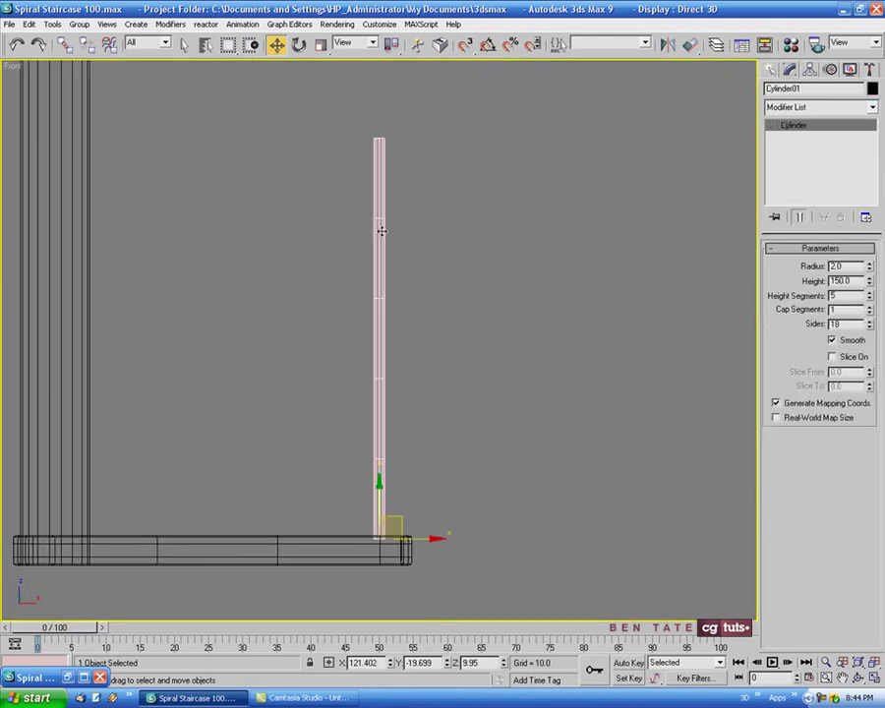
{"action": "key", "text": "Delete"}
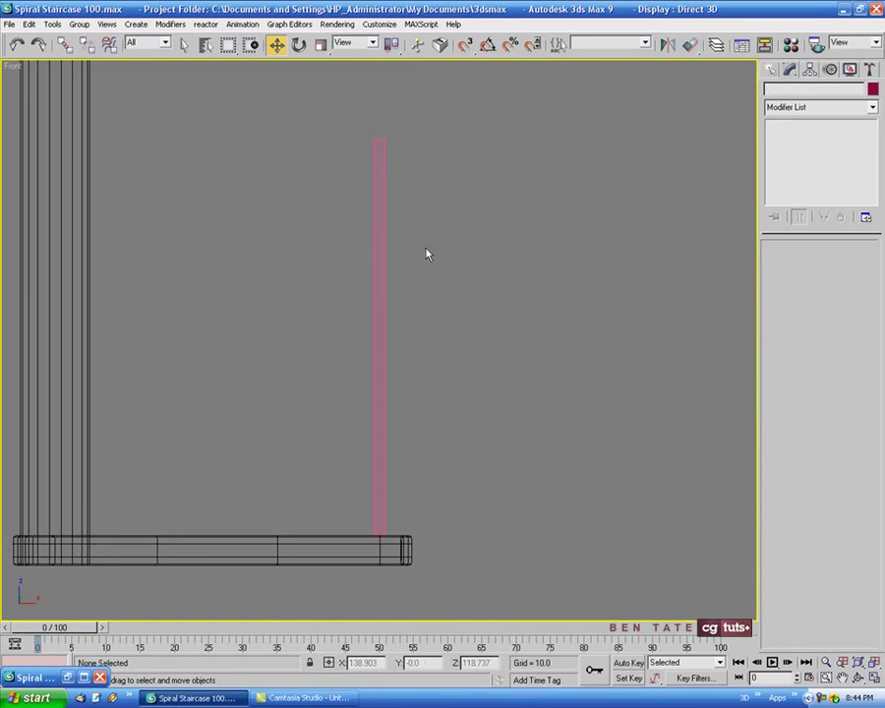
Set the renderable line's radial sides to 25 and check its roundness in the Top view
{"action": "left_click", "coordinate": [380, 293]}
{"action": "key", "text": "alt+w"}
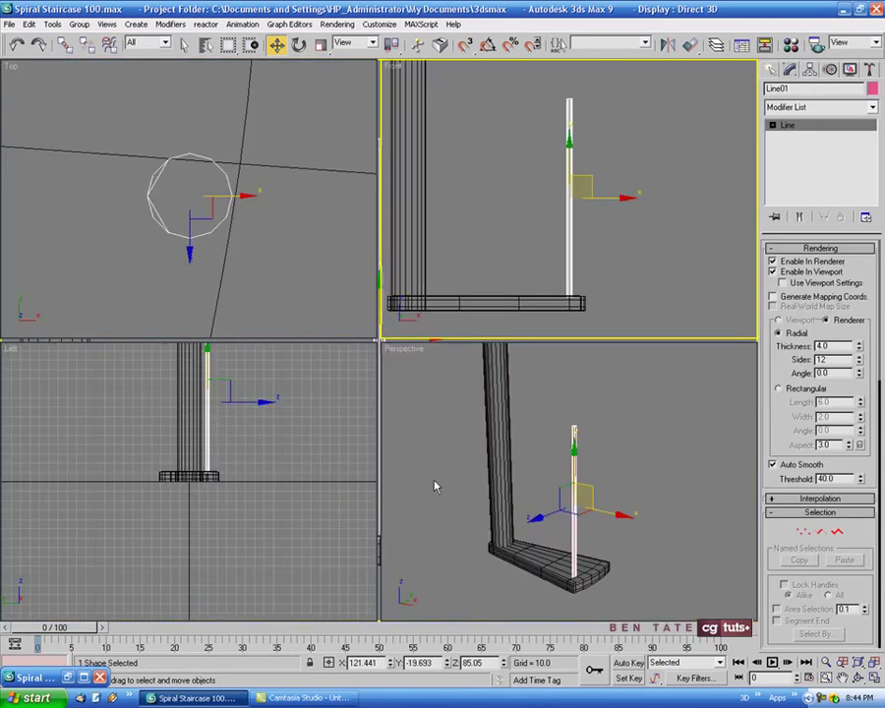
{"action": "right_click", "coordinate": [306, 273]}
{"action": "key", "text": "alt+w"}
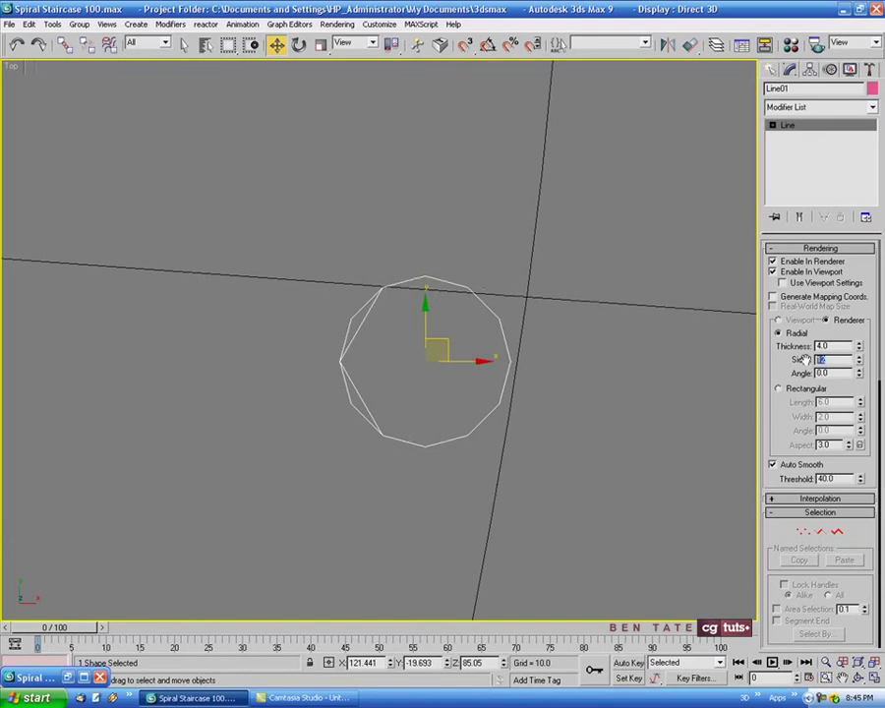
{"action": "key", "text": "Return"}
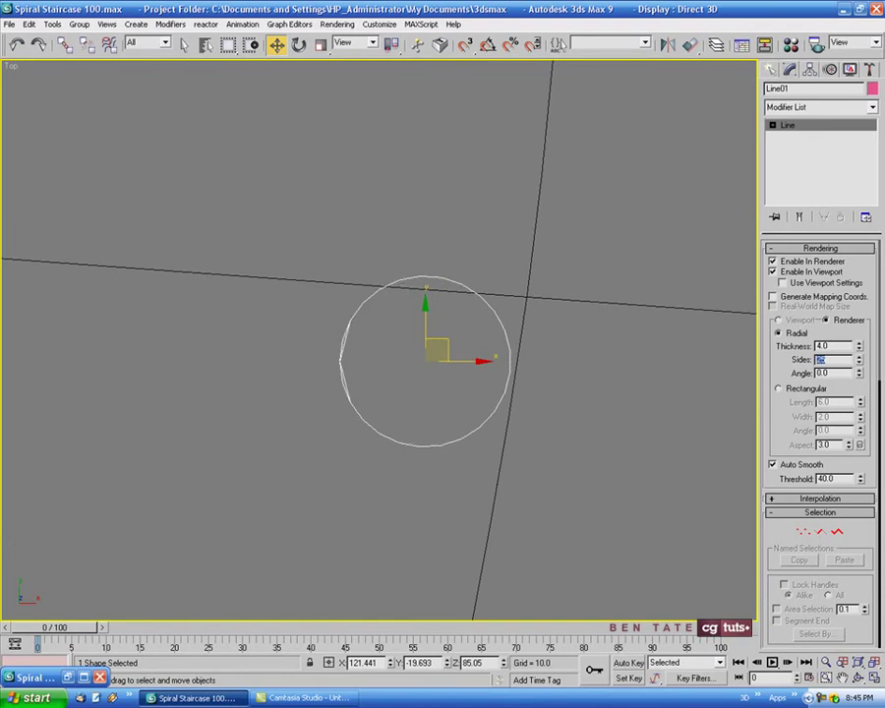
{"action": "middle_click_drag", "start_coordinate": [599, 368], "coordinate": [584, 368]}
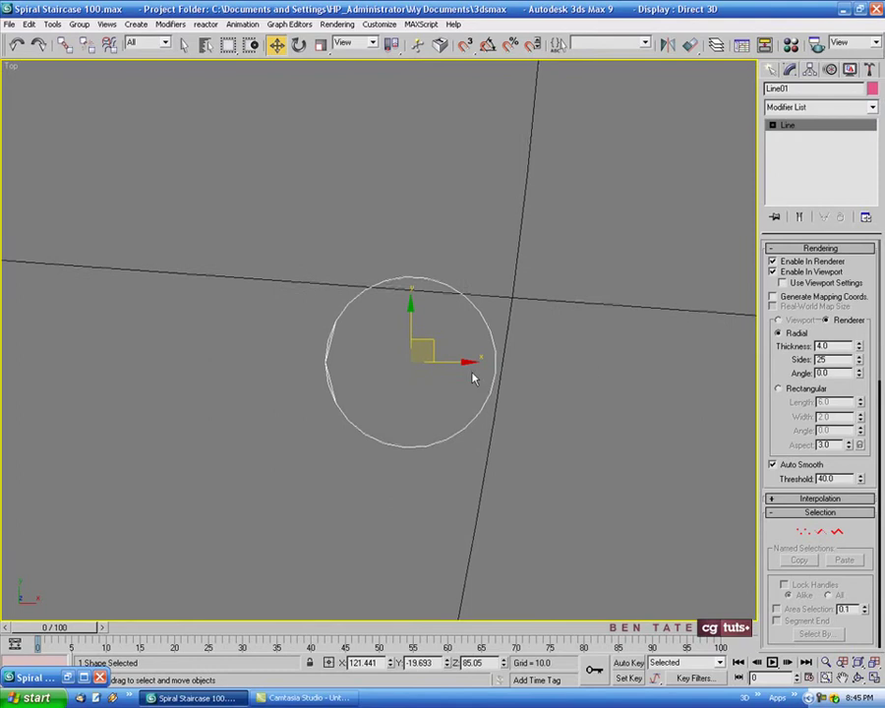
Nudge the line post slightly toward the step's outer corner in the Top view, to about X 121.5, Y -20.05
{"action": "middle_click_drag", "start_coordinate": [542, 411], "coordinate": [541, 348]}
{"action": "scroll", "coordinate": [440, 293], "scroll_direction": "down", "scroll_amount": 5}
{"action": "left_click_drag", "start_coordinate": [461, 326], "coordinate": [464, 329]}
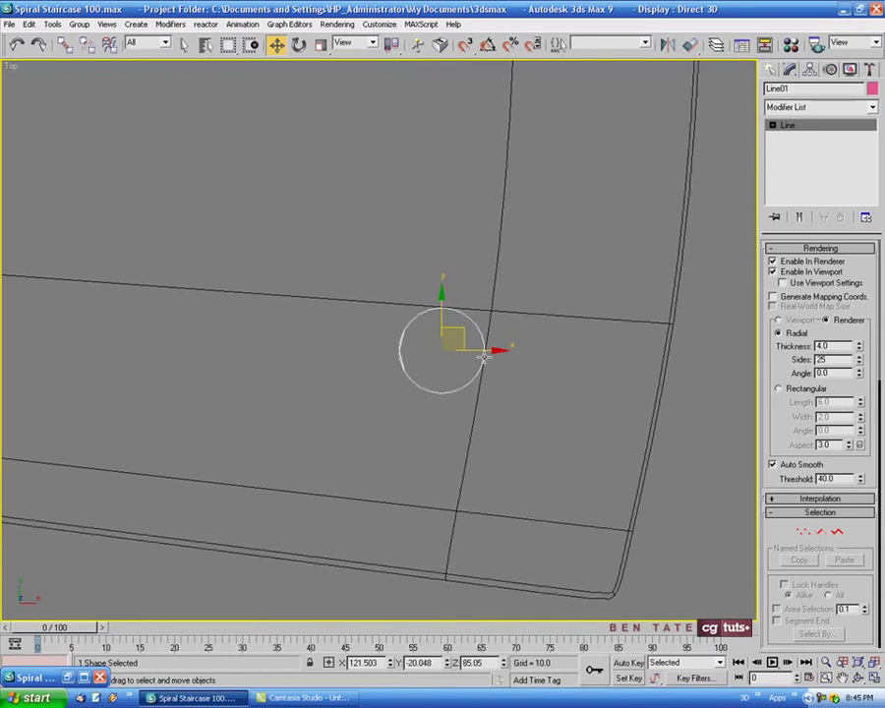
{"action": "scroll", "coordinate": [533, 385], "scroll_direction": "down", "scroll_amount": 6}
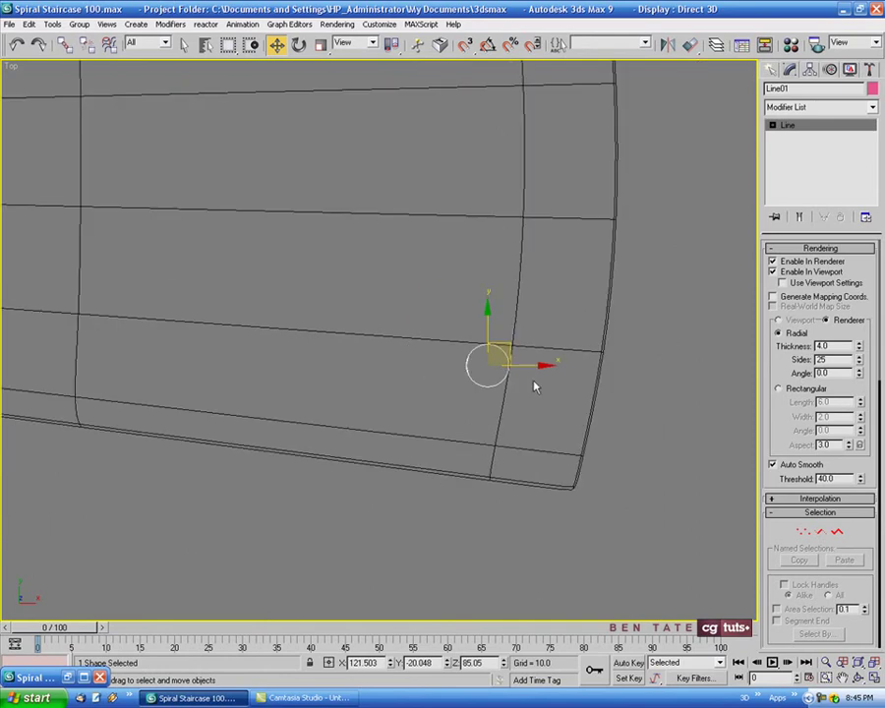
Check the line post in the Perspective view and rename it Post01
{"action": "middle_click_drag", "start_coordinate": [456, 374], "coordinate": [523, 367]}
{"action": "key", "text": "alt+w"}
{"action": "right_click", "coordinate": [628, 500]}
{"action": "key", "text": "alt+w"}
{"action": "middle_click_drag", "start_coordinate": [625, 492], "coordinate": [604, 492], "text": "alt"}
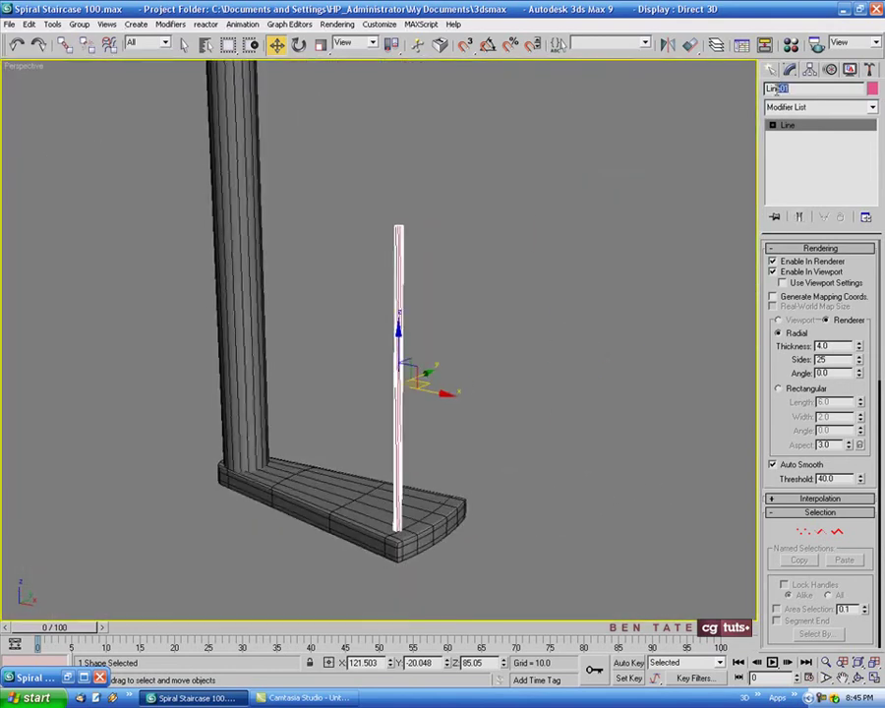
{"action": "type", "text": "Post01"}
Set Post01's object color to black
{"action": "middle_click_drag", "start_coordinate": [532, 265], "coordinate": [522, 363], "text": "alt"}
{"action": "scroll", "coordinate": [521, 294], "scroll_direction": "down", "scroll_amount": 3}
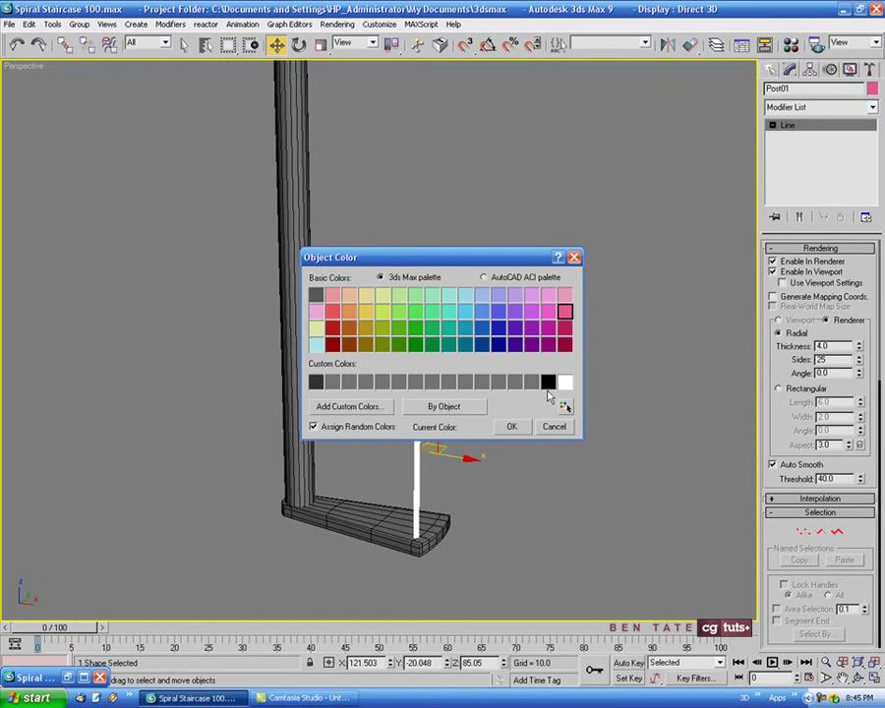
{"action": "left_click", "coordinate": [524, 428]}
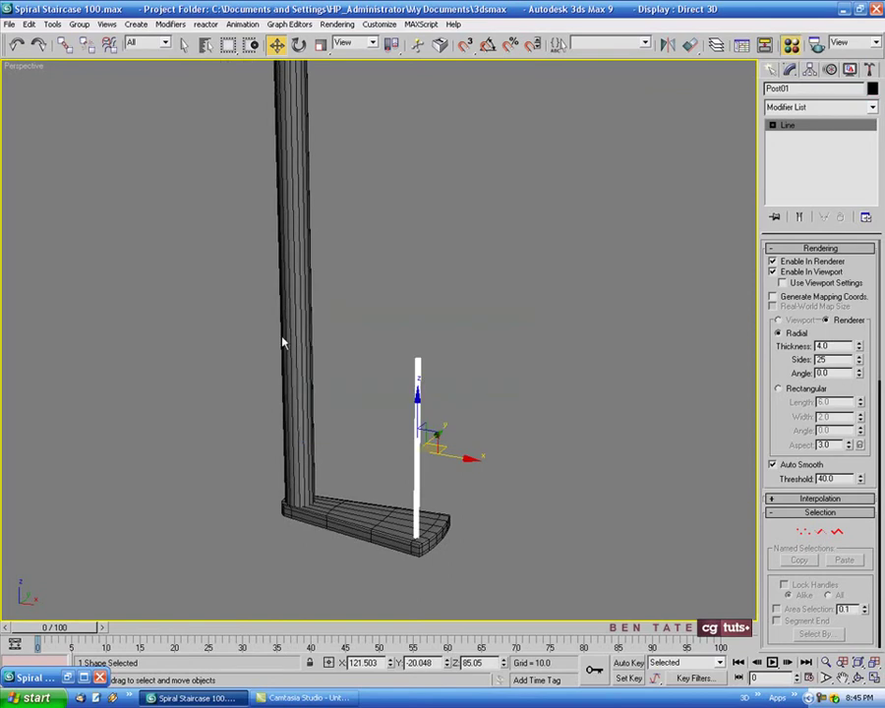
Select the bottom step together with its railing post and group them under the name Step01
{"action": "key", "text": "m"}
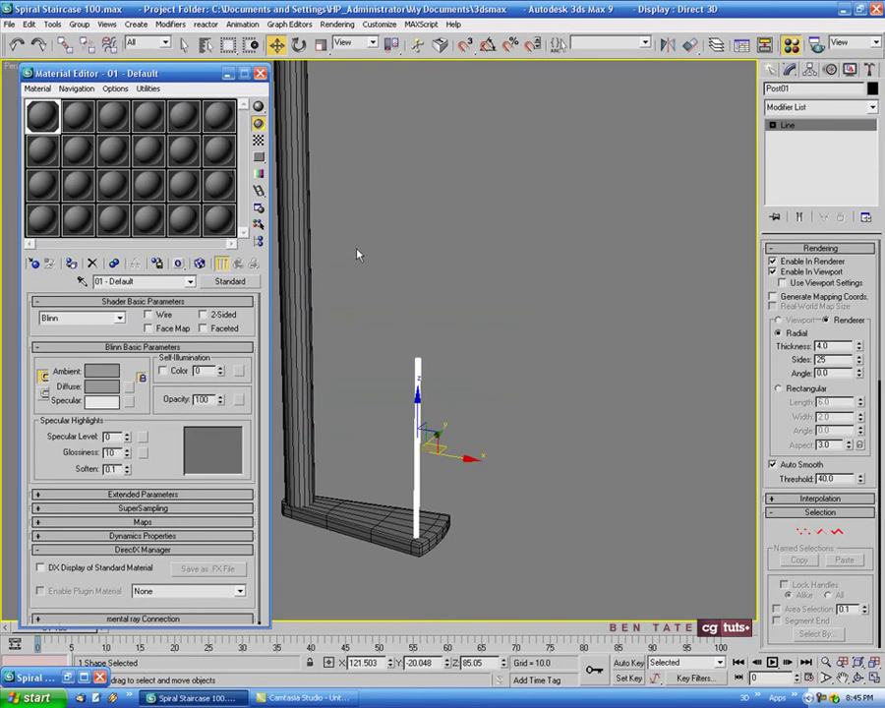
{"action": "left_click", "coordinate": [259, 72]}
{"action": "mouse_move", "coordinate": [531, 339]}
{"action": "middle_mouse_down"}
{"action": "mouse_move", "coordinate": [547, 372]}
{"action": "mouse_move", "coordinate": [618, 366]}
{"action": "mouse_move", "coordinate": [556, 369]}
{"action": "mouse_move", "coordinate": [554, 330]}
{"action": "mouse_move", "coordinate": [541, 354]}
{"action": "middle_mouse_up"}
{"action": "left_click_drag", "start_coordinate": [524, 500], "coordinate": [439, 566]}
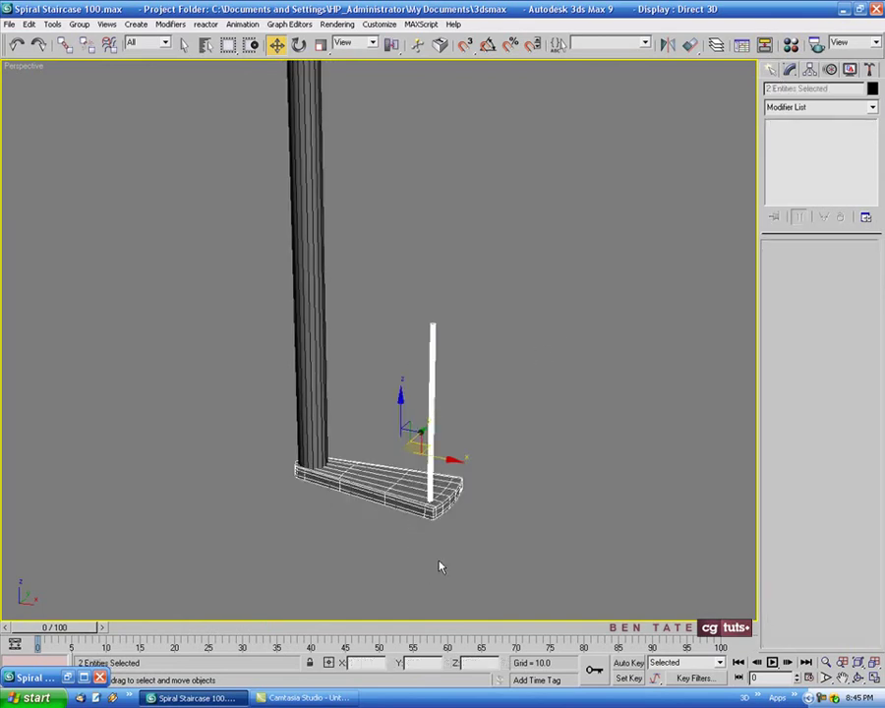
{"action": "middle_click_drag", "start_coordinate": [549, 393], "coordinate": [565, 423]}
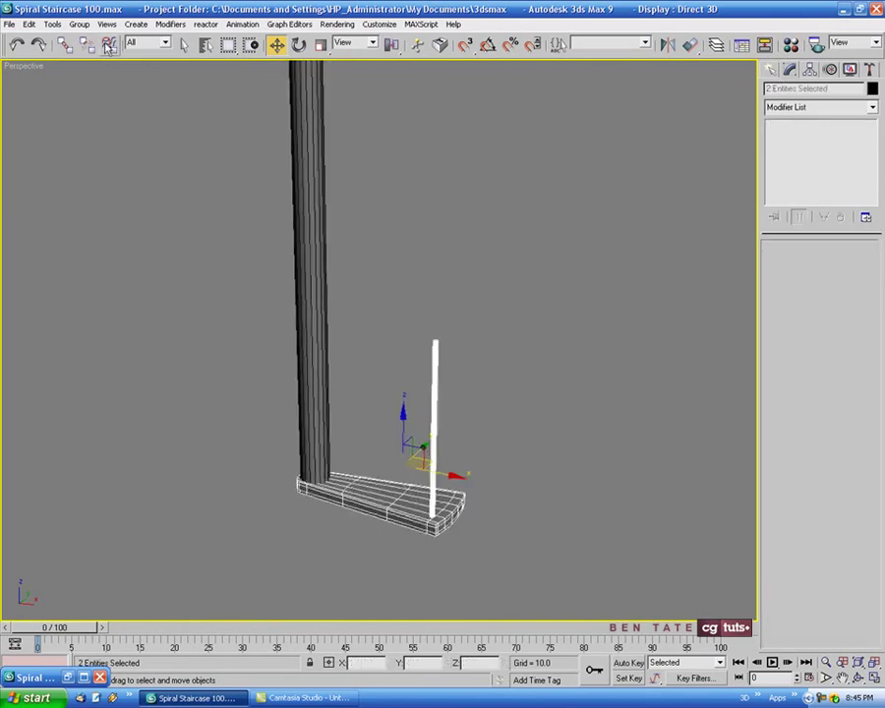
{"action": "left_click", "coordinate": [78, 24]}
{"action": "left_click", "coordinate": [88, 37]}
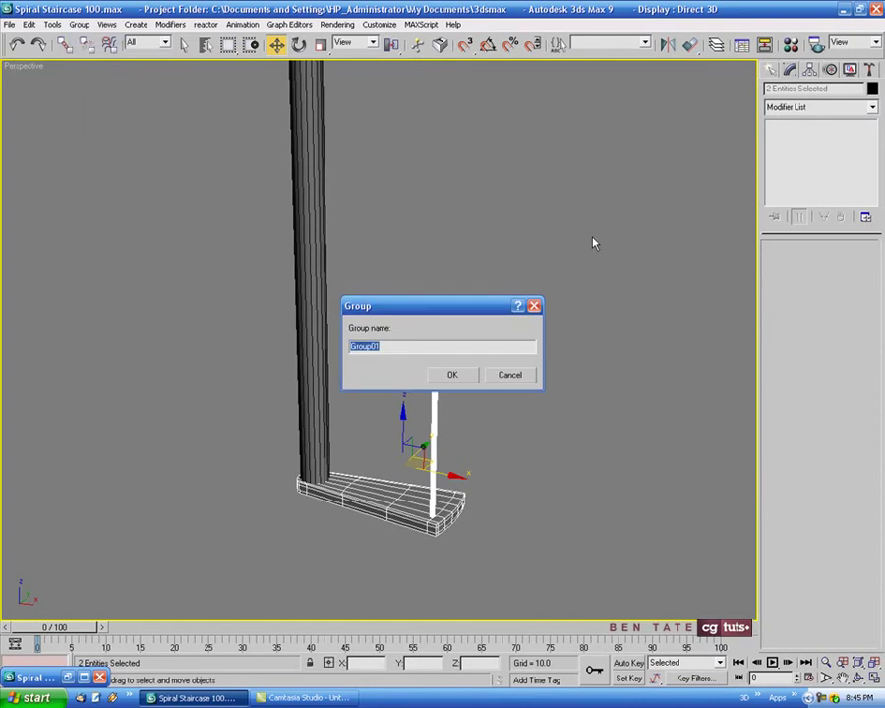
{"action": "type", "text": "Step01"}
{"action": "left_click", "coordinate": [453, 376]}
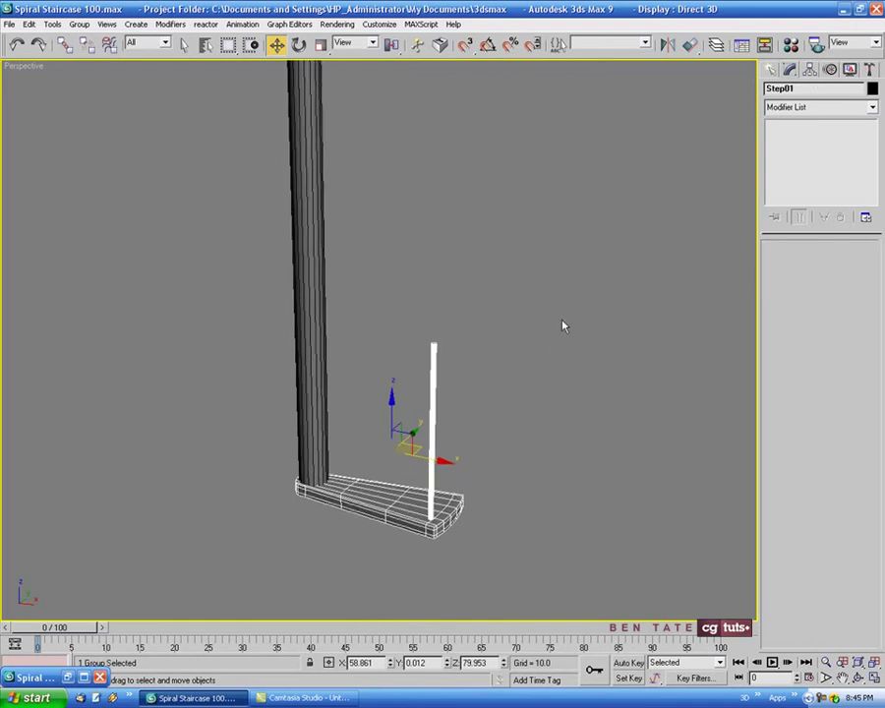
{"action": "middle_click_drag", "start_coordinate": [563, 326], "coordinate": [567, 346]}
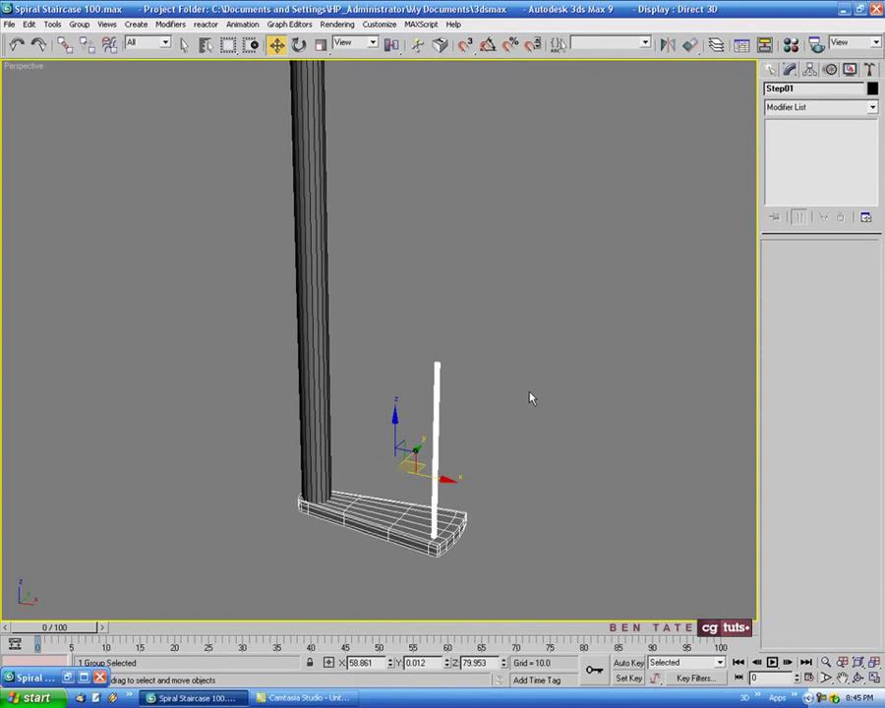
In the Top view, start adjusting only the Step01 group's pivot and center it to the object
{"action": "key", "text": "alt+w"}
{"action": "key", "text": "alt+w"}
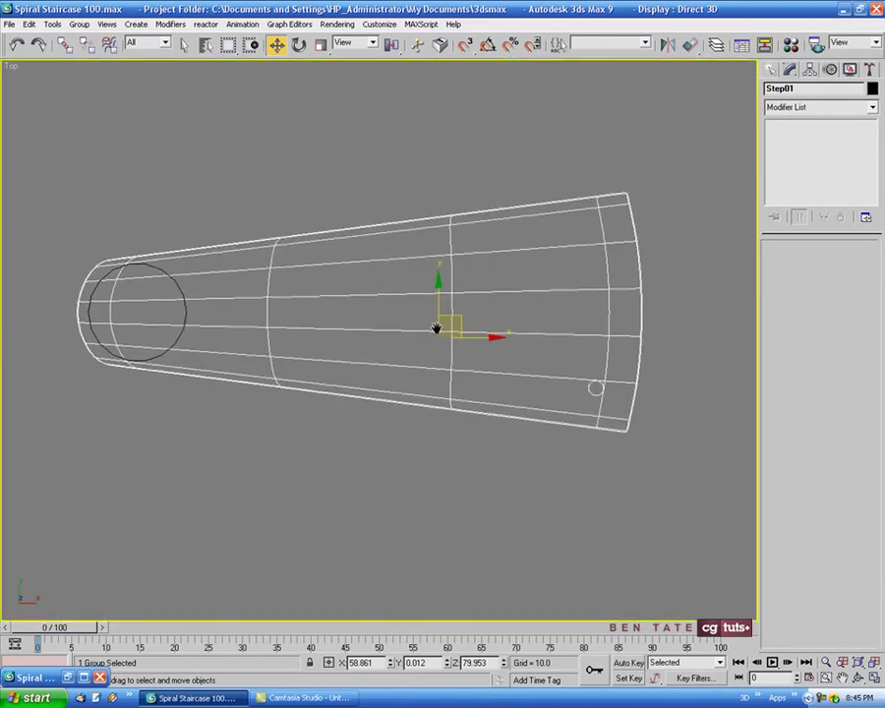
{"action": "scroll", "coordinate": [432, 325], "scroll_direction": "down", "scroll_amount": 3}
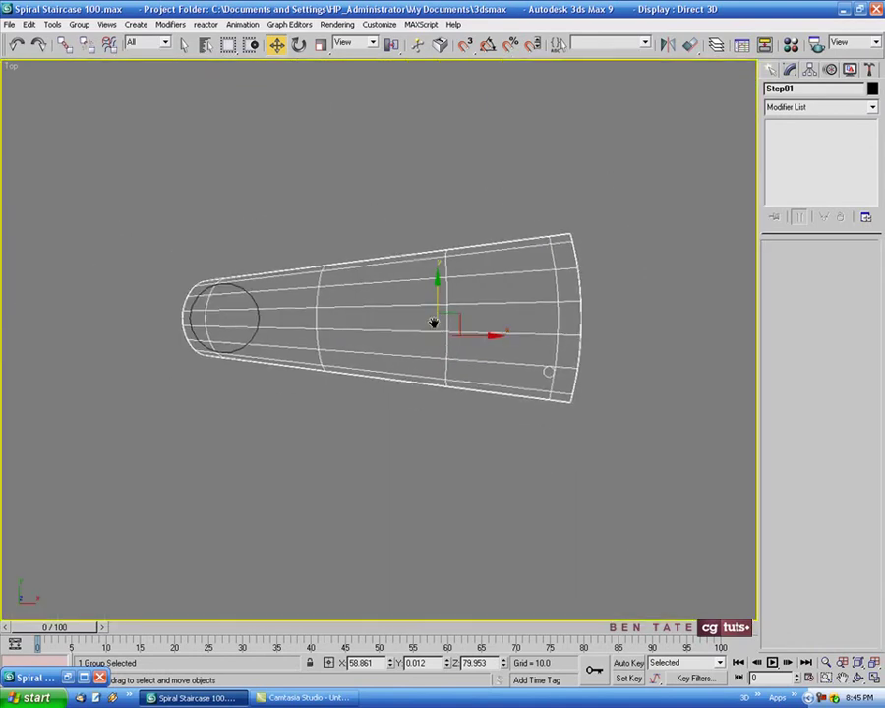
{"action": "left_click", "coordinate": [810, 68]}
{"action": "left_click", "coordinate": [820, 157]}
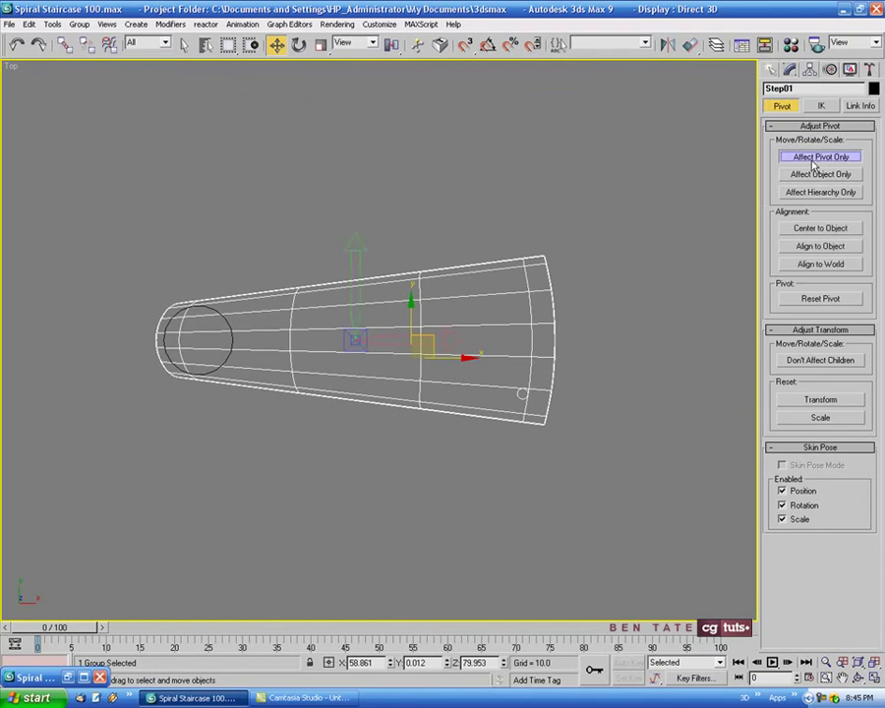
{"action": "left_click", "coordinate": [820, 227]}
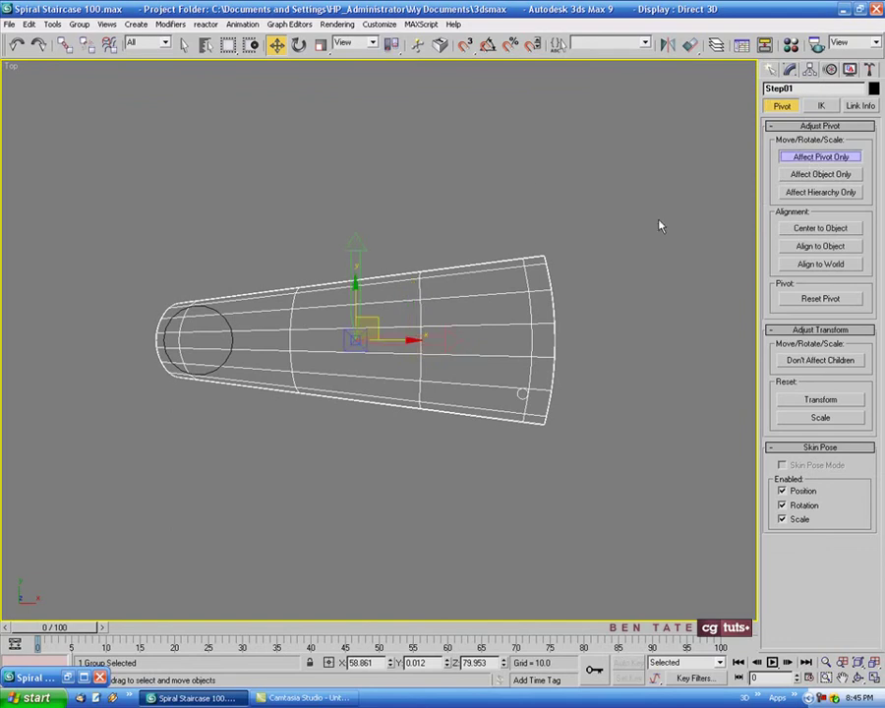
Move Step01's pivot to world X 0, Y 0 at the pole's center and finish the pivot adjustment
{"action": "right_click", "coordinate": [276, 44]}
{"action": "right_click", "coordinate": [571, 316]}
{"action": "right_click", "coordinate": [571, 332]}
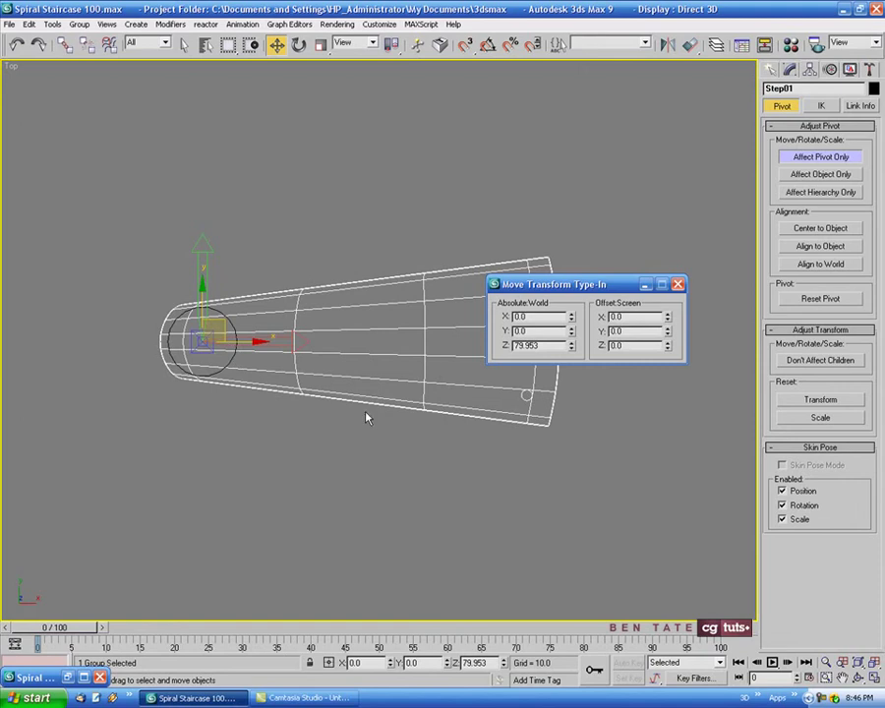
{"action": "left_click", "coordinate": [677, 285]}
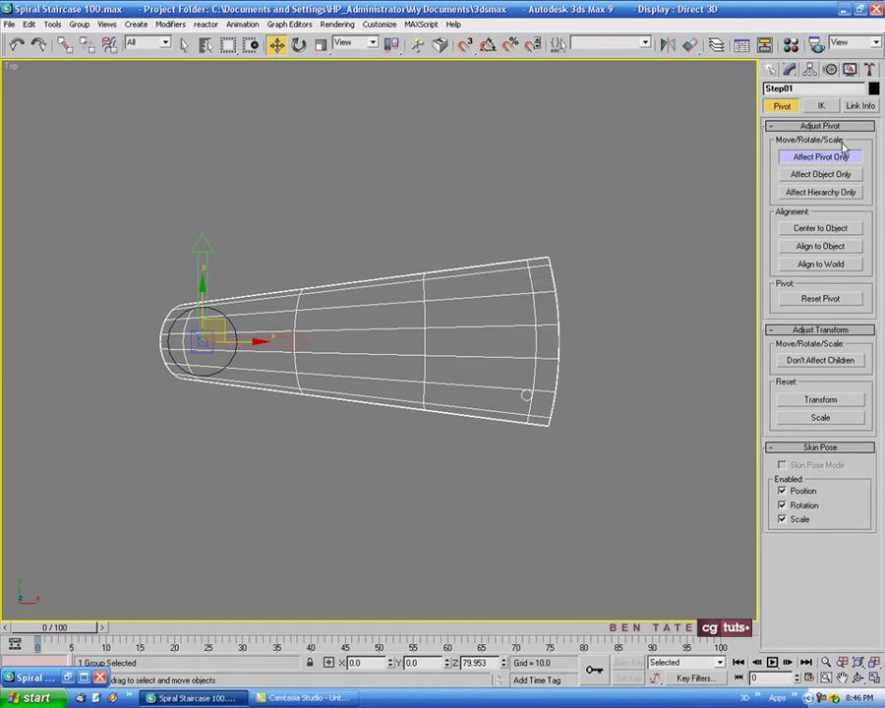
{"action": "left_click", "coordinate": [816, 156]}
{"action": "middle_click_drag", "start_coordinate": [526, 185], "coordinate": [537, 222]}
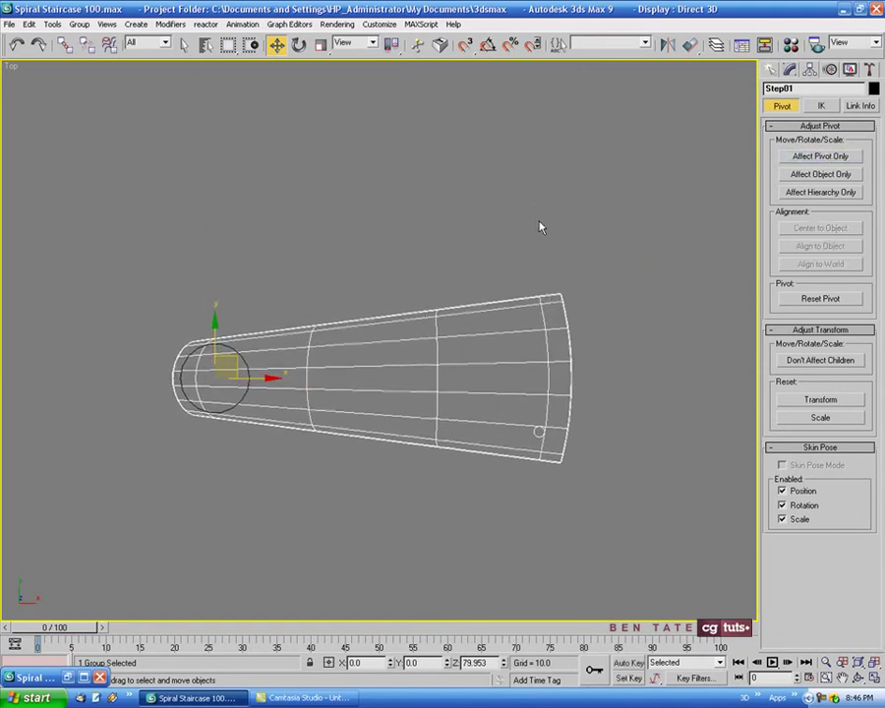
In the Front view, clone the Step01 group straight up the pole as 15 copies spaced about 36.12 units apart
{"action": "key", "text": "alt+w"}
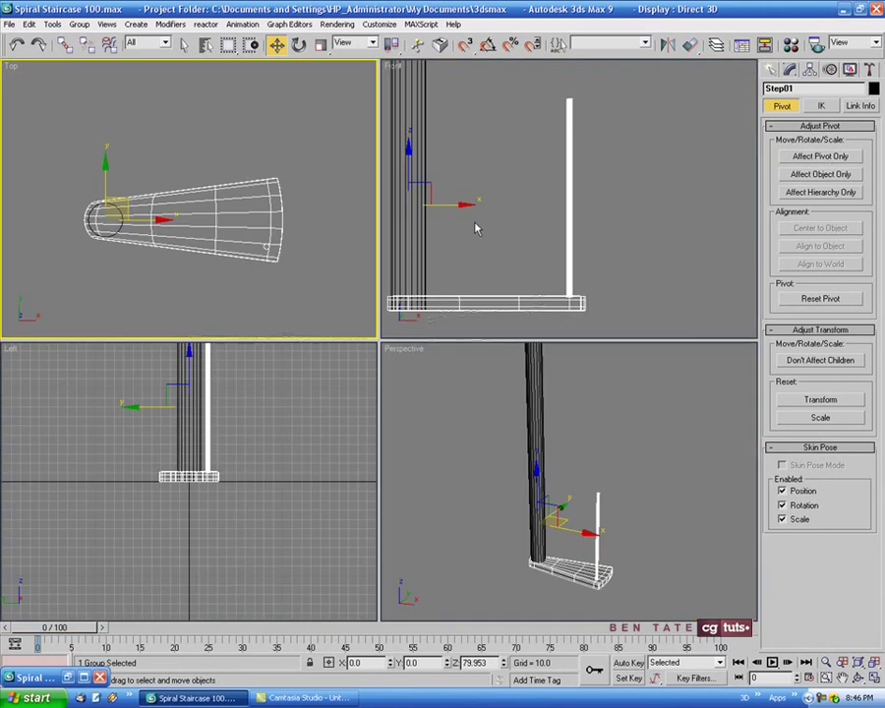
{"action": "middle_click", "coordinate": [598, 237]}
{"action": "key", "text": "alt+w"}
{"action": "scroll", "coordinate": [570, 238], "scroll_direction": "down", "scroll_amount": 4}
{"action": "middle_click_drag", "start_coordinate": [571, 238], "coordinate": [511, 429]}
{"action": "scroll", "coordinate": [490, 400], "scroll_direction": "up", "scroll_amount": 1}
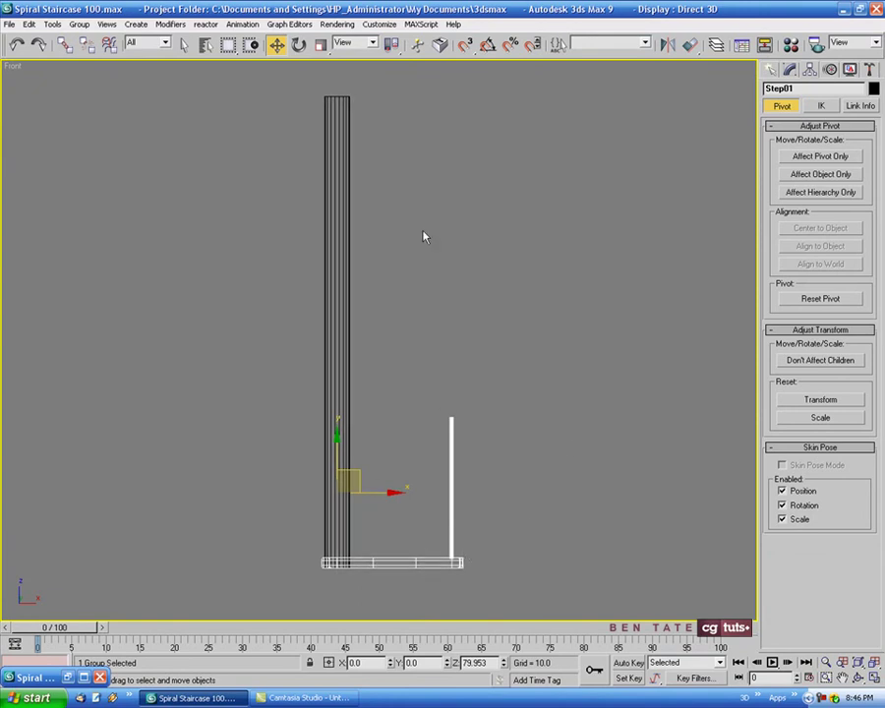
{"action": "middle_click_drag", "start_coordinate": [587, 411], "coordinate": [606, 403]}
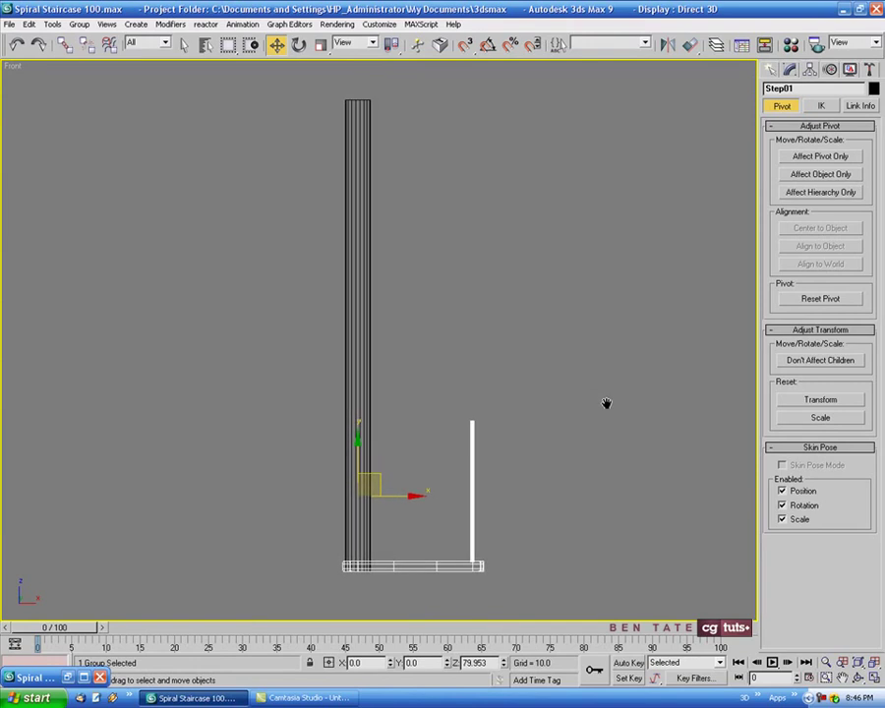
{"action": "middle_click_drag", "start_coordinate": [510, 476], "coordinate": [522, 469]}
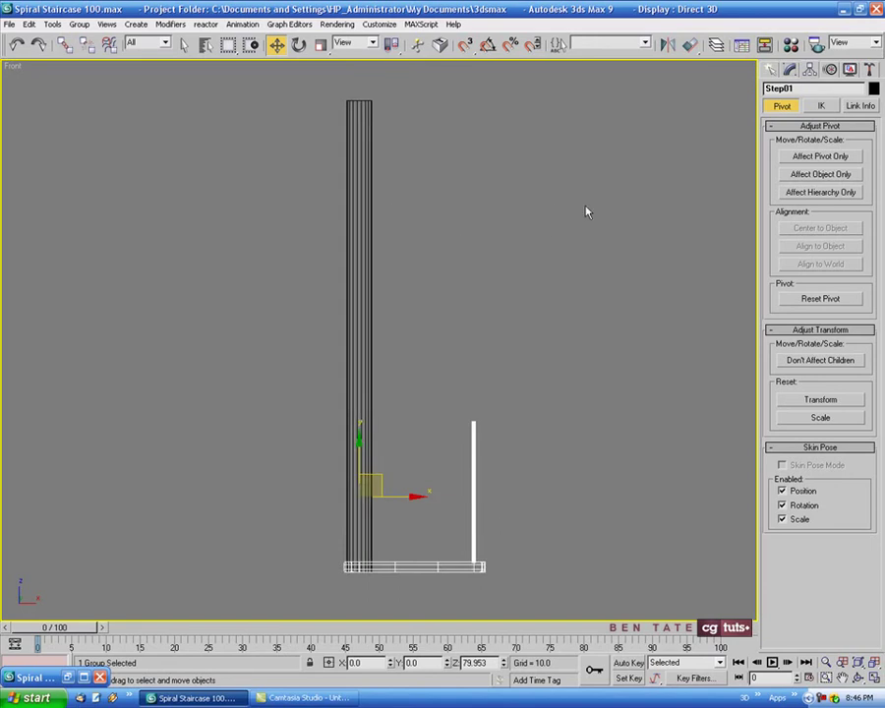
{"action": "middle_click_drag", "start_coordinate": [492, 214], "coordinate": [488, 215]}
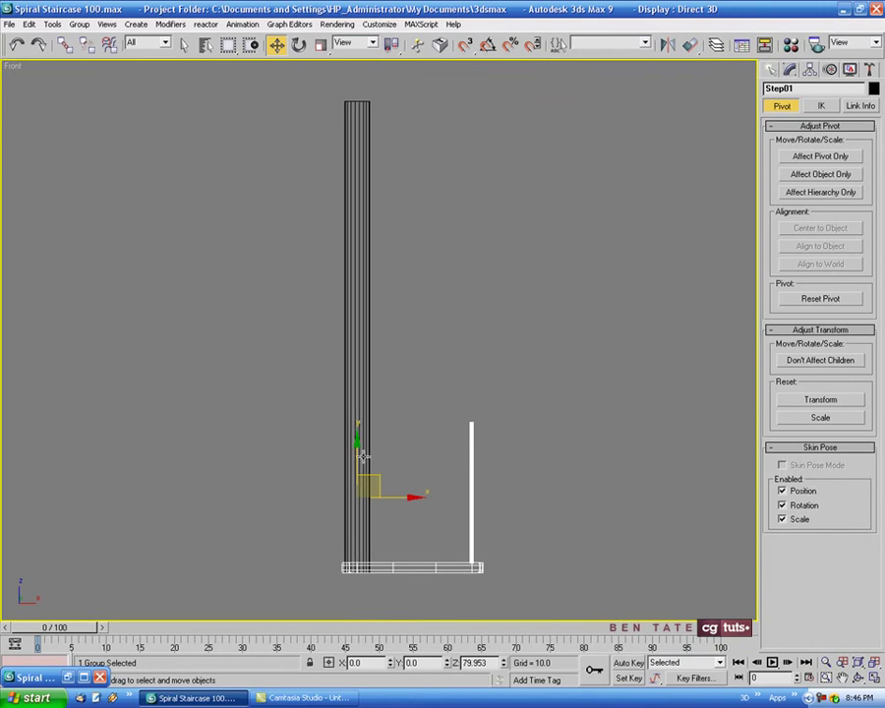
{"action": "left_click_drag", "start_coordinate": [358, 452], "coordinate": [362, 423], "text": "shift"}
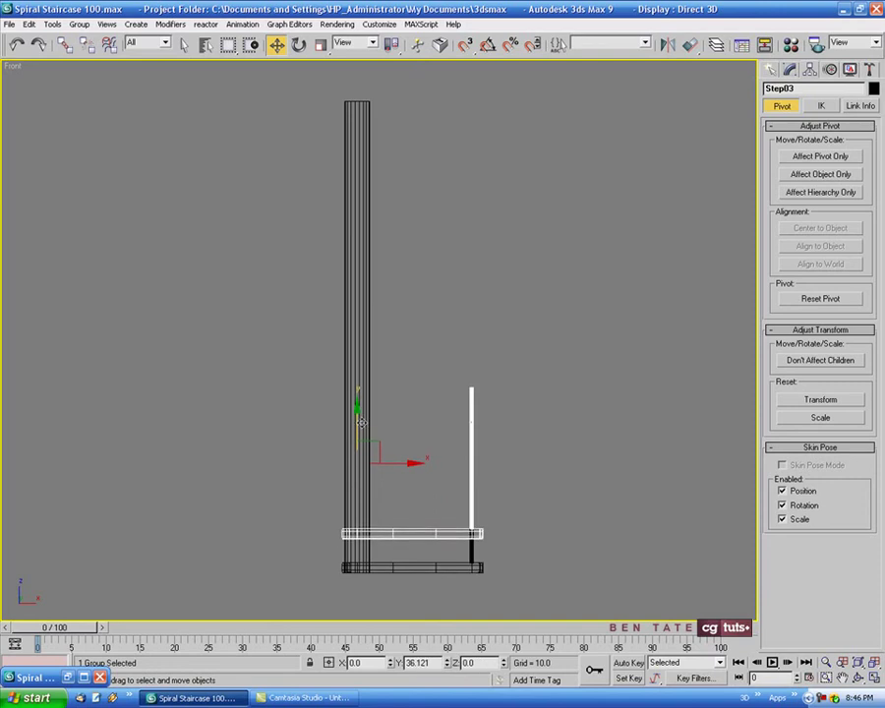
{"action": "left_click_drag", "start_coordinate": [362, 423], "coordinate": [363, 429], "text": "shift"}
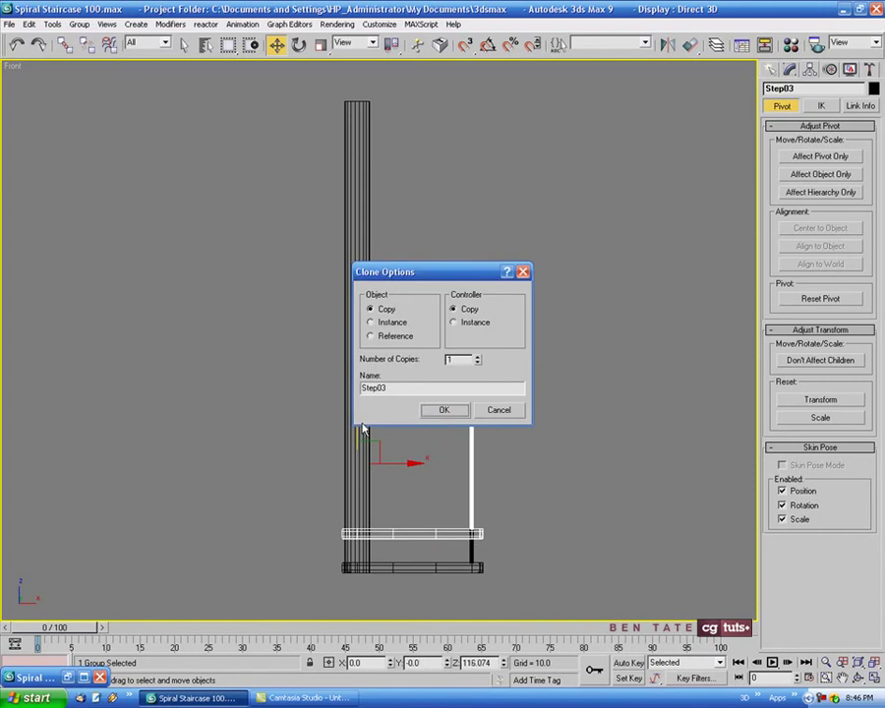
{"action": "left_click_drag", "start_coordinate": [435, 274], "coordinate": [507, 205]}
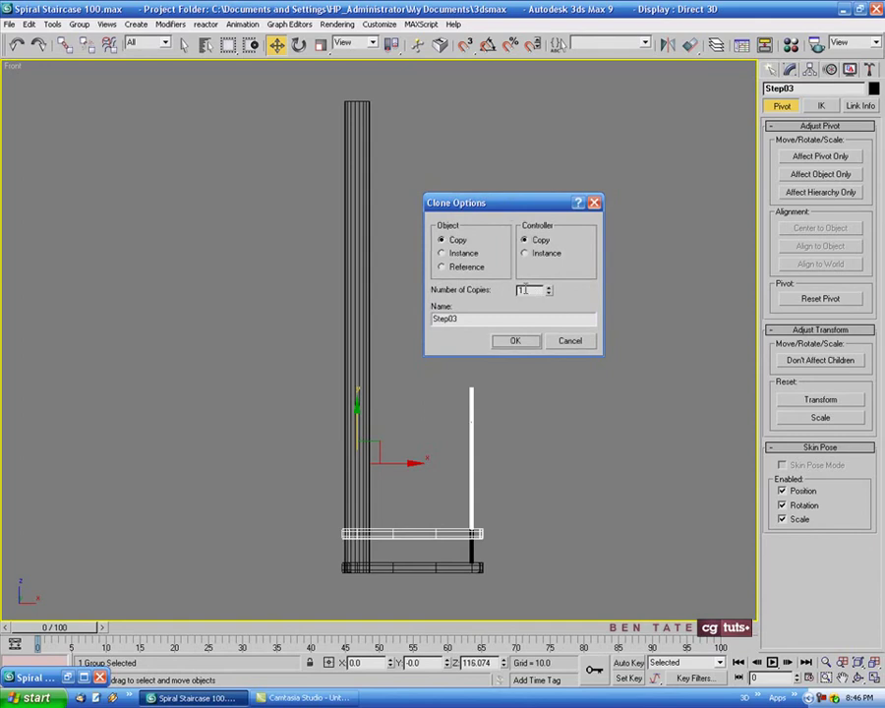
{"action": "type", "text": "5"}
{"action": "left_click", "coordinate": [515, 341]}
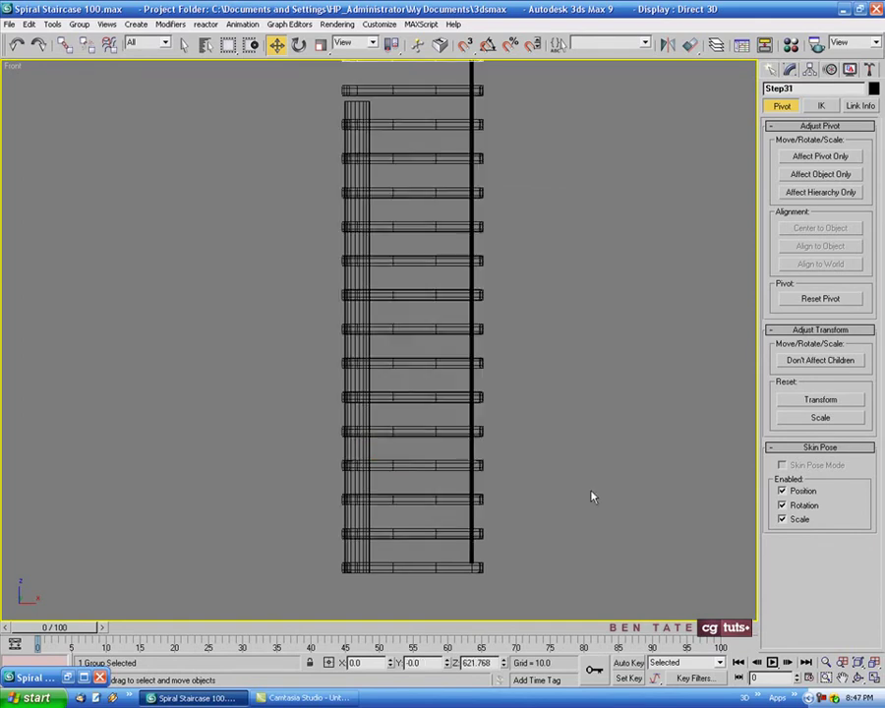
Select all 15 cloned step groups in the Front view, leaving the original bottom step out of the selection
{"action": "key", "text": "alt+w"}
{"action": "key", "text": "alt+w"}
{"action": "scroll", "coordinate": [591, 419], "scroll_direction": "down", "scroll_amount": 3}
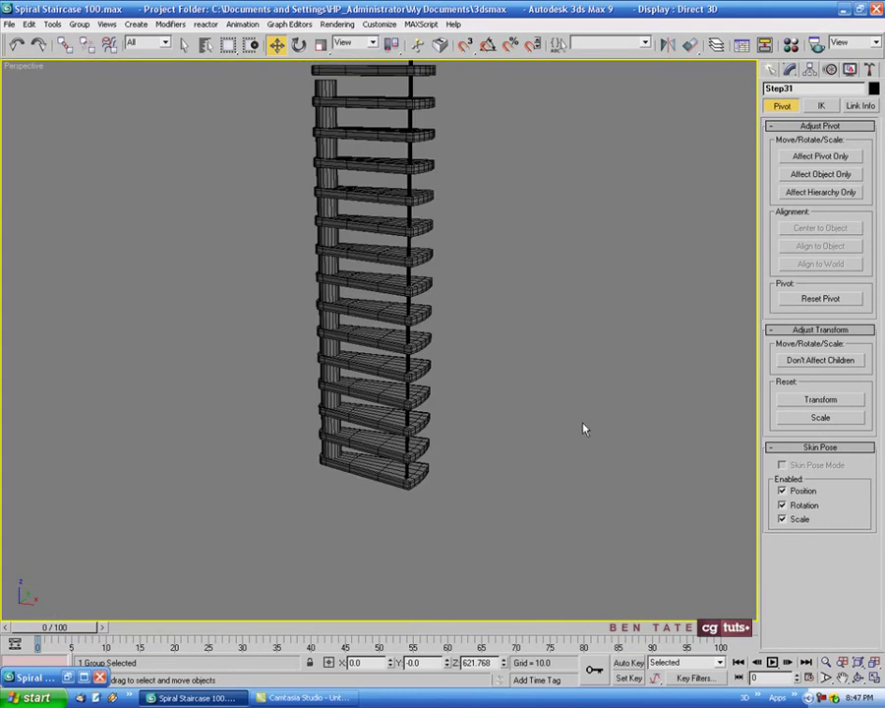
{"action": "middle_click_drag", "start_coordinate": [584, 427], "coordinate": [563, 456]}
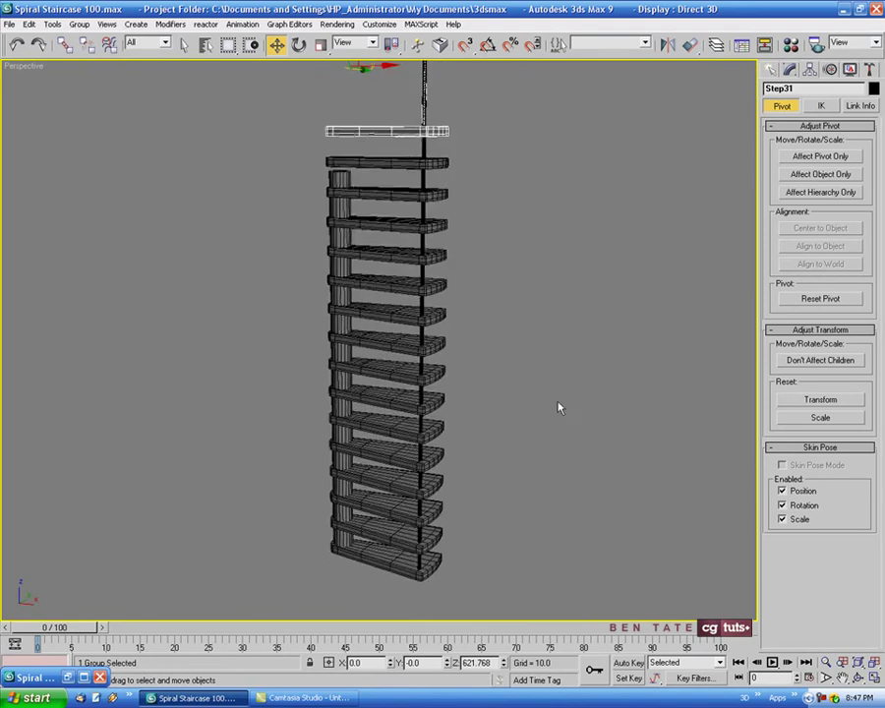
{"action": "middle_click_drag", "start_coordinate": [557, 401], "coordinate": [556, 412]}
{"action": "middle_click_drag", "start_coordinate": [508, 376], "coordinate": [516, 420]}
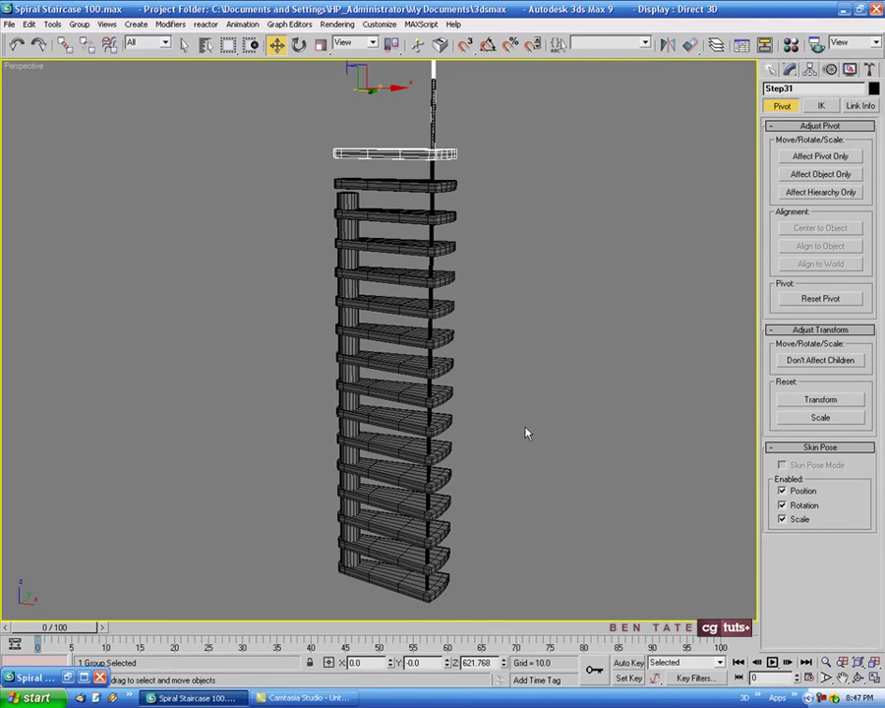
{"action": "key", "text": "alt+w"}
{"action": "right_click", "coordinate": [656, 263]}
{"action": "key", "text": "alt+w"}
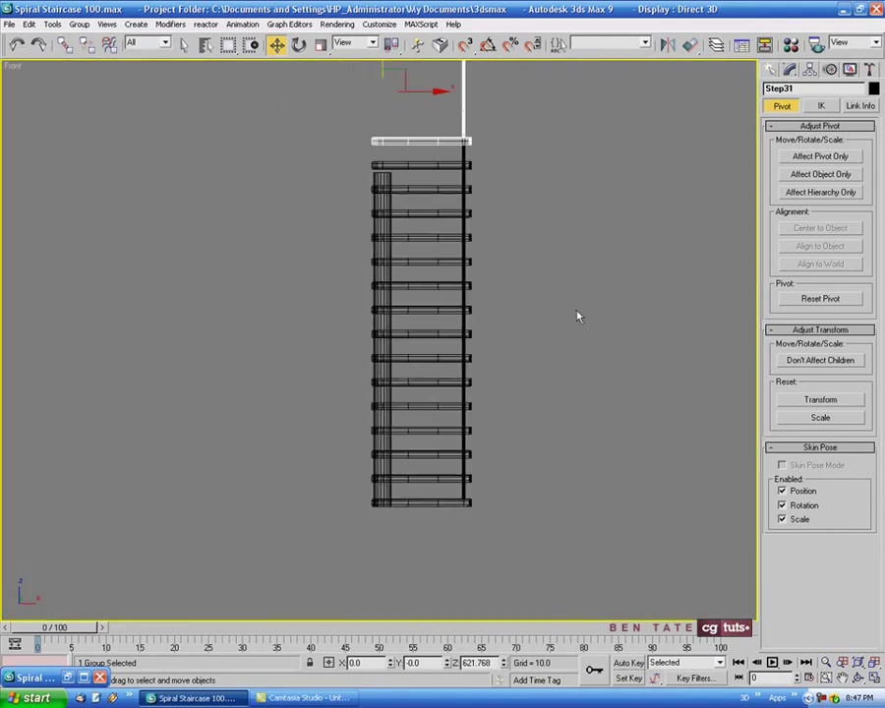
{"action": "middle_click_drag", "start_coordinate": [578, 316], "coordinate": [542, 340]}
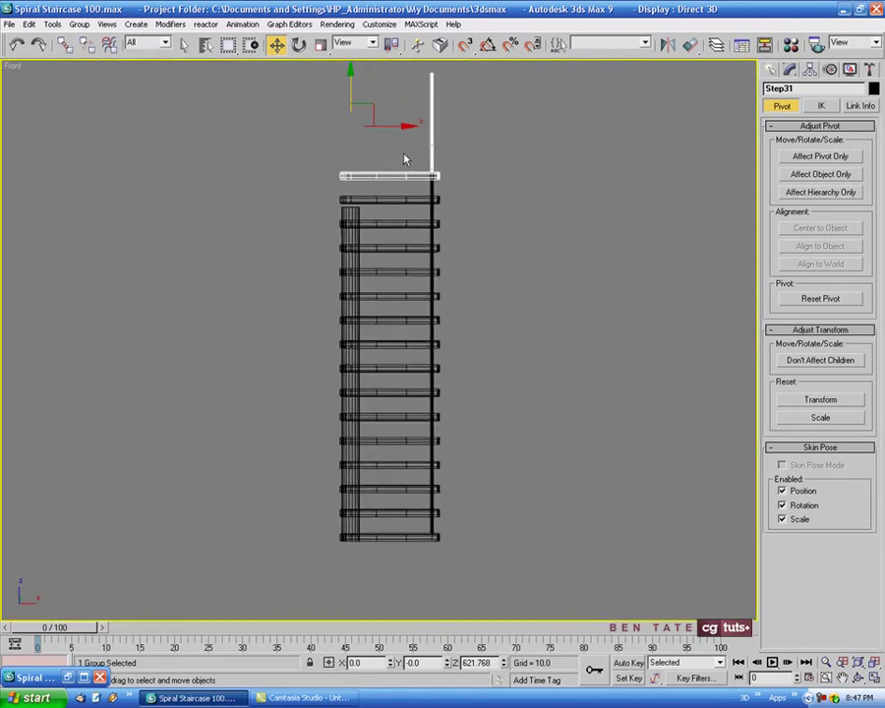
{"action": "left_click_drag", "start_coordinate": [403, 154], "coordinate": [414, 527]}
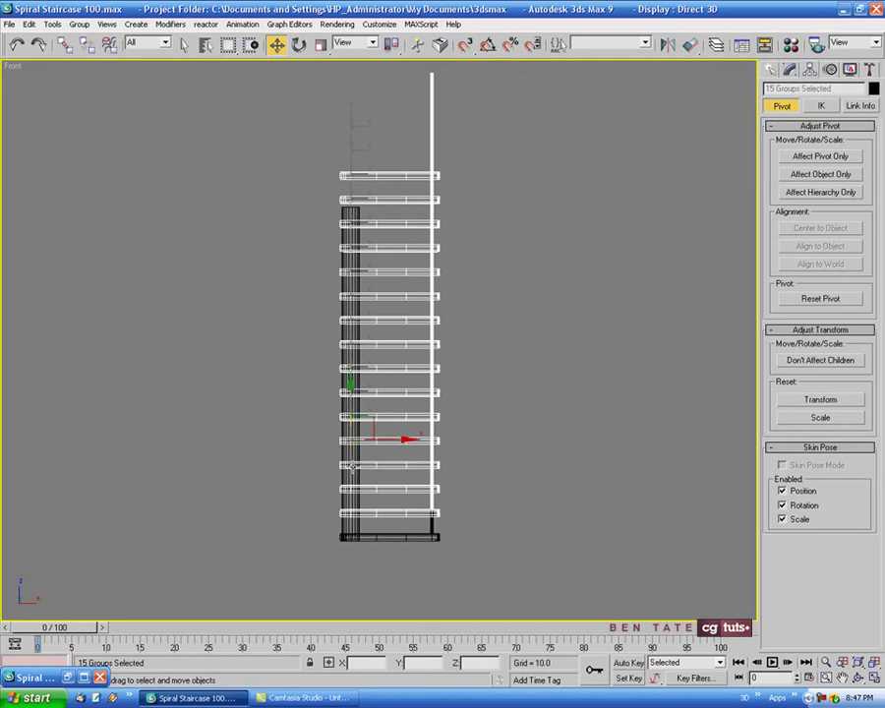
Prepare to rotate the selected steps in the Top view, using the Rotate tool with angle snap enabled
{"action": "key", "text": "alt+w"}
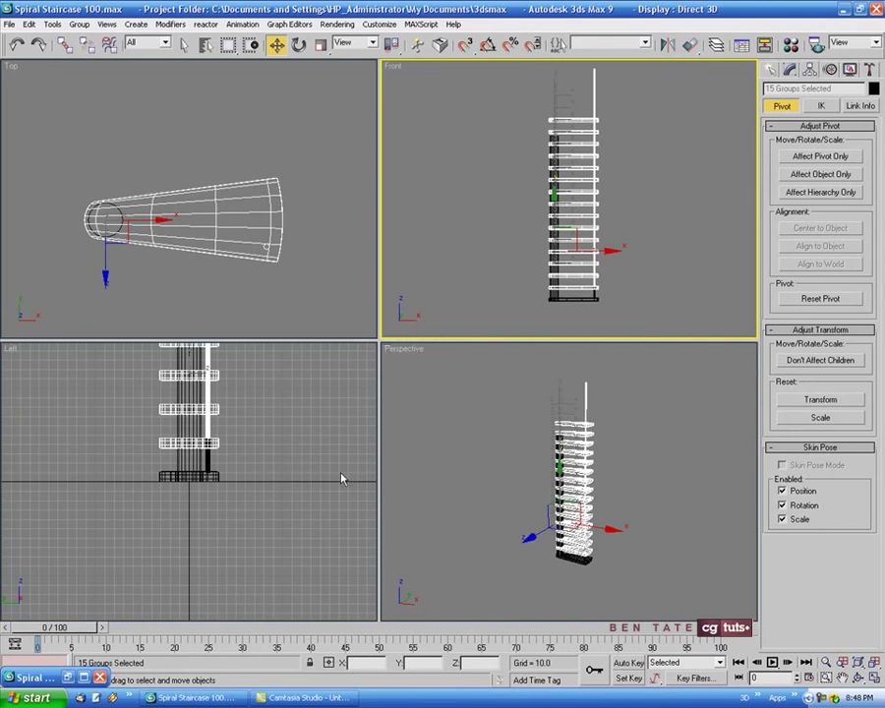
{"action": "scroll", "coordinate": [266, 252], "scroll_direction": "down", "scroll_amount": 2}
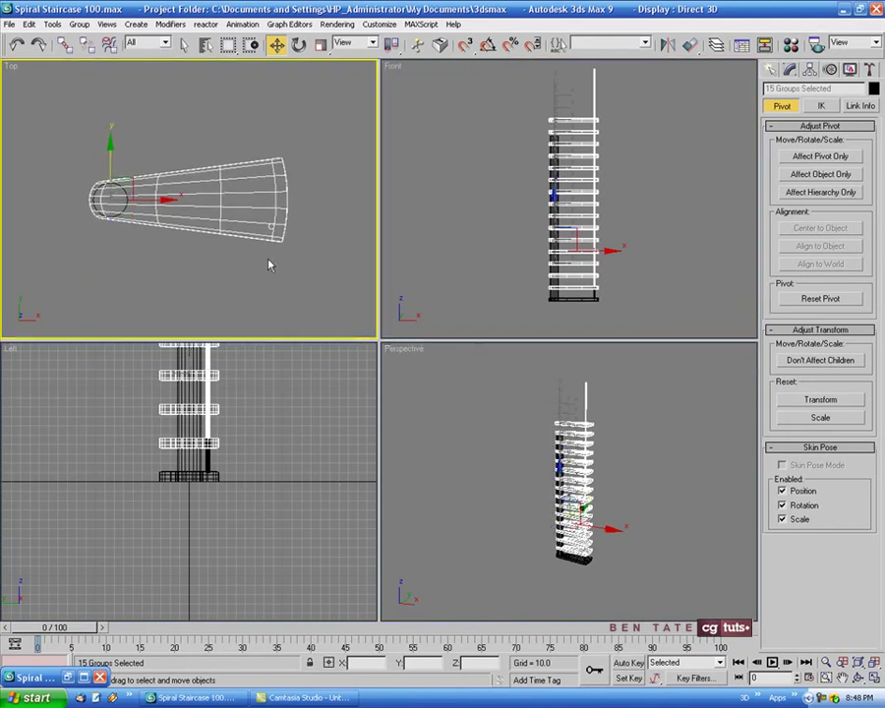
{"action": "scroll", "coordinate": [285, 265], "scroll_direction": "down", "scroll_amount": 1}
{"action": "middle_click_drag", "start_coordinate": [285, 264], "coordinate": [281, 247]}
{"action": "left_click", "coordinate": [299, 47]}
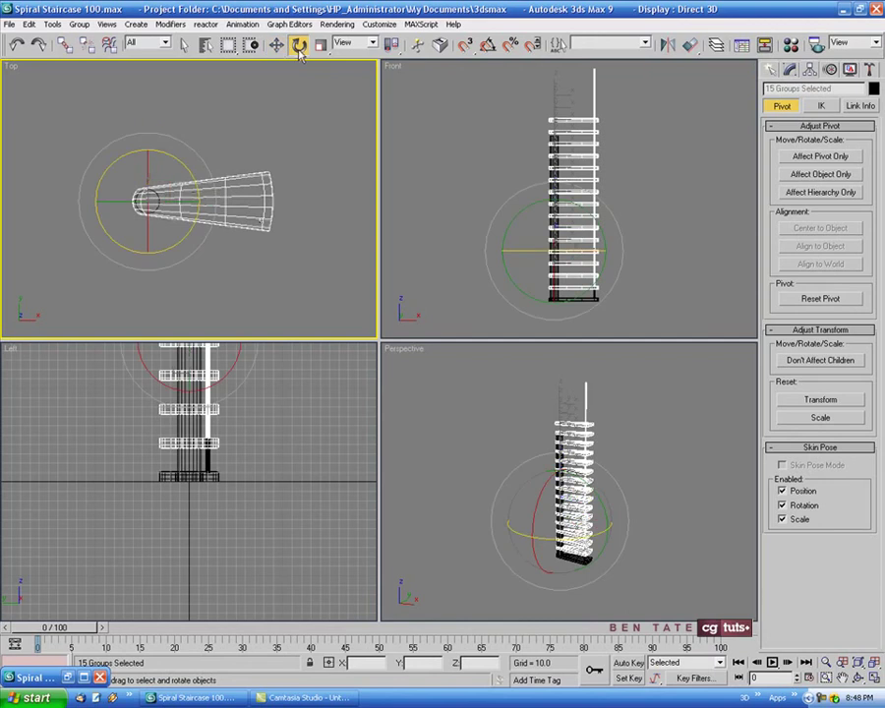
{"action": "left_click", "coordinate": [488, 49]}
{"action": "middle_click_drag", "start_coordinate": [320, 214], "coordinate": [318, 215]}
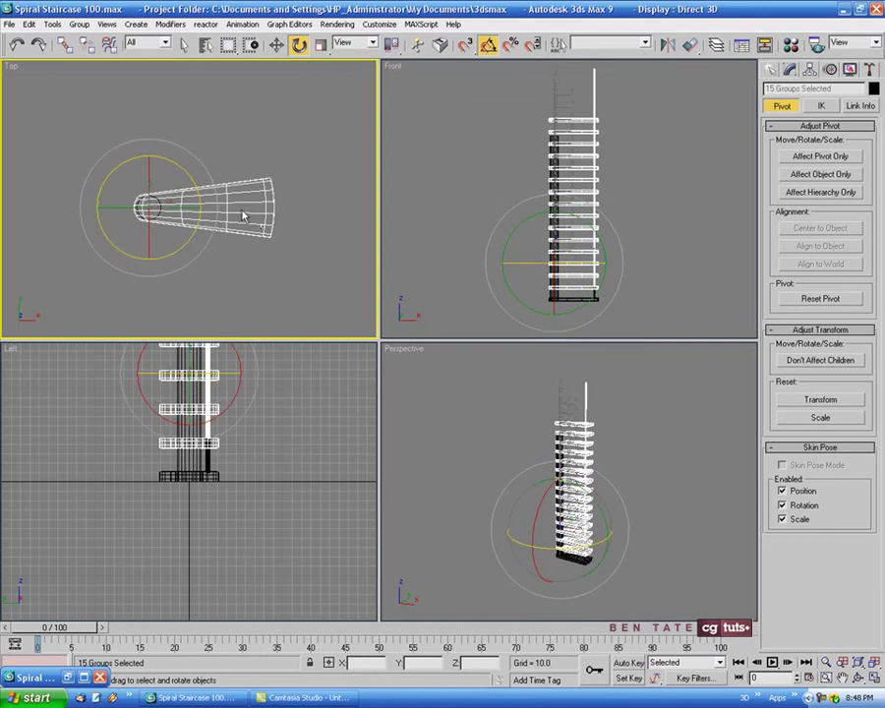
Show the pivots of the selected steps to check their position on the pole, and leave pivot adjustment
{"action": "left_click", "coordinate": [836, 158]}
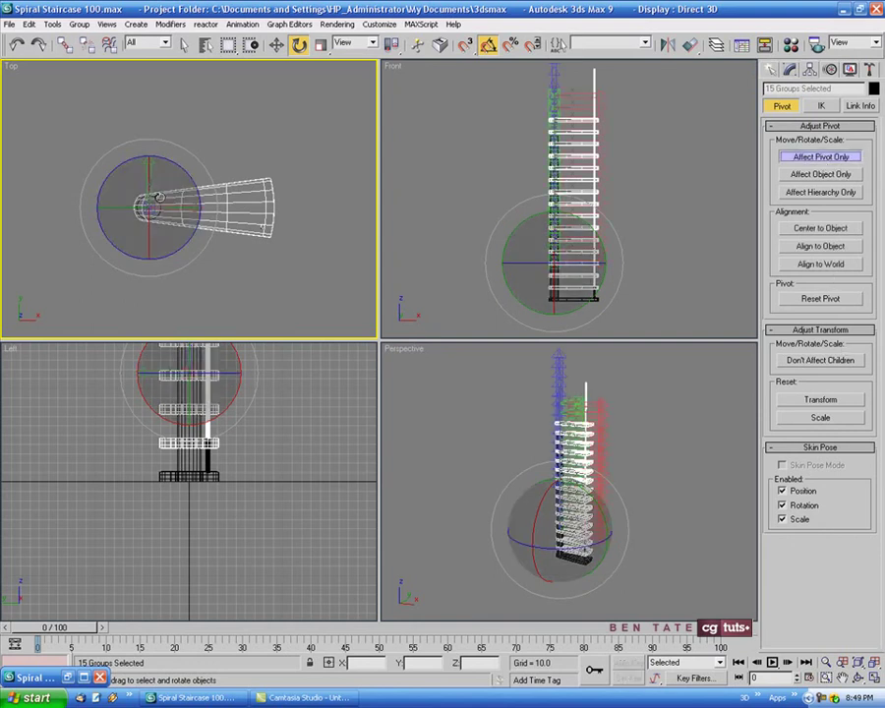
{"action": "left_click", "coordinate": [818, 158]}
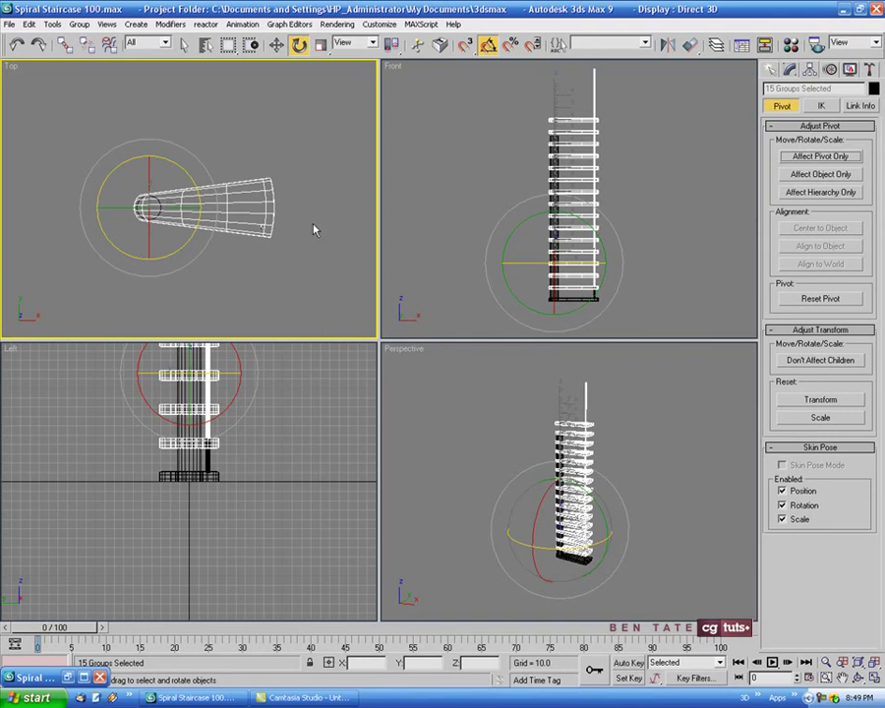
{"action": "middle_click_drag", "start_coordinate": [308, 218], "coordinate": [326, 215]}
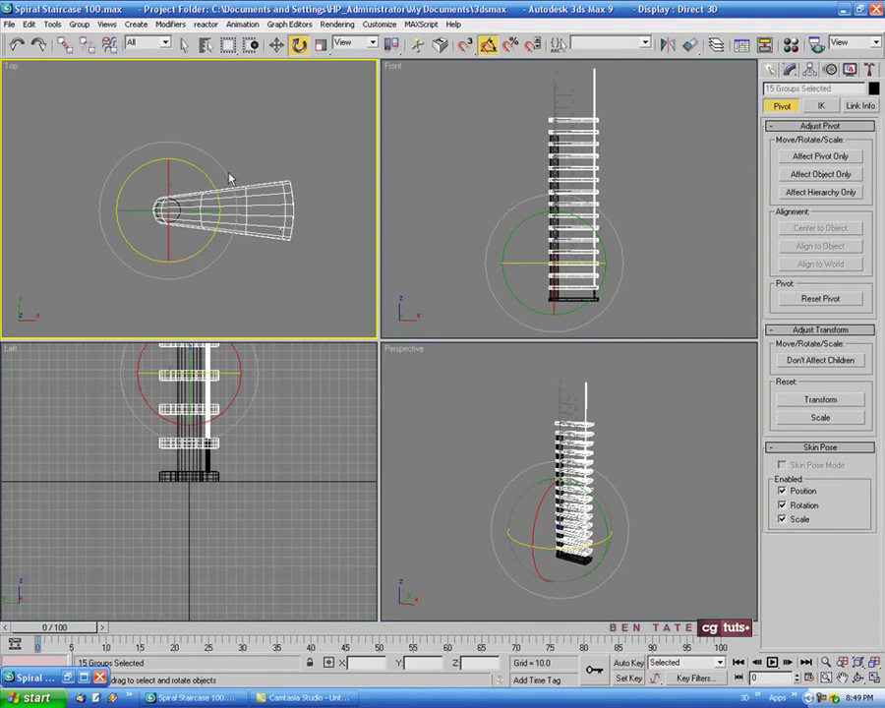
Rotate the selected upper 15, 14 and 13 steps 30° counterclockwise around the pole in the Top view, deselecting the lowest step between turns
{"action": "left_click_drag", "start_coordinate": [223, 173], "coordinate": [222, 148], "text": "shift"}
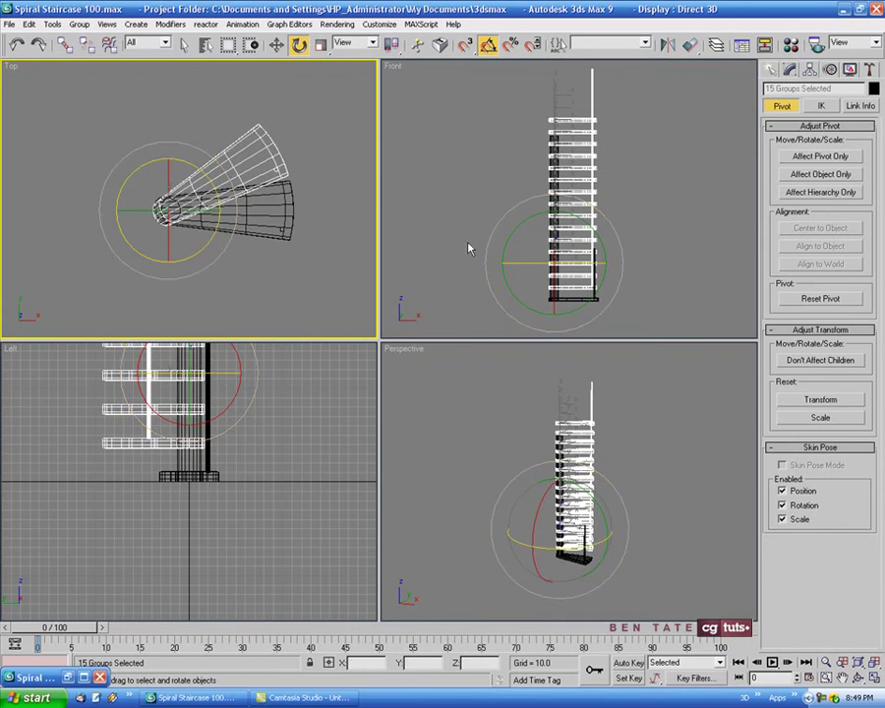
{"action": "left_click_drag", "start_coordinate": [613, 317], "coordinate": [568, 285], "text": "alt"}
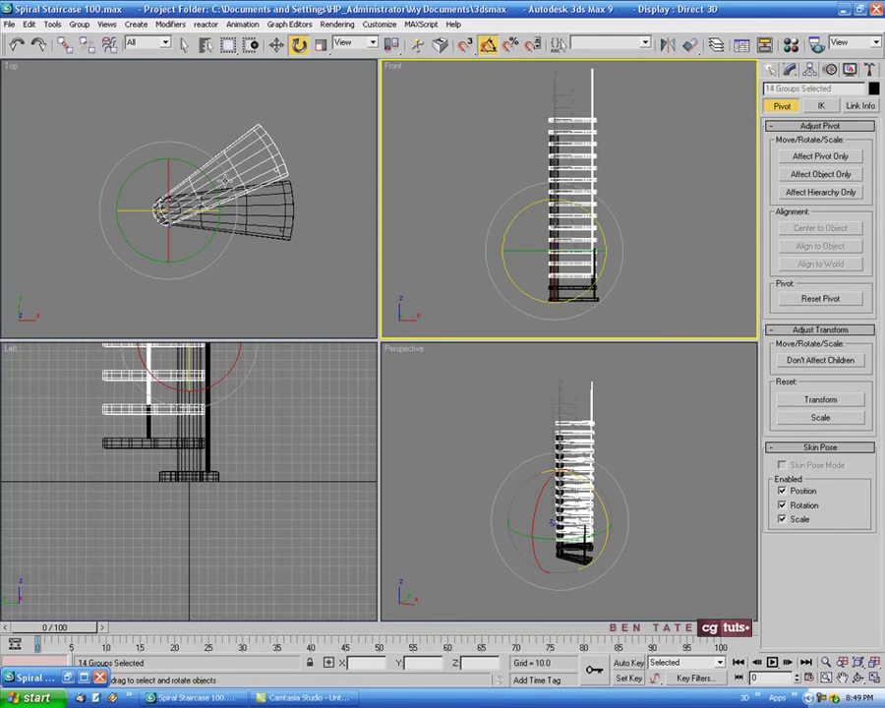
{"action": "left_click_drag", "start_coordinate": [226, 180], "coordinate": [214, 162], "text": "shift"}
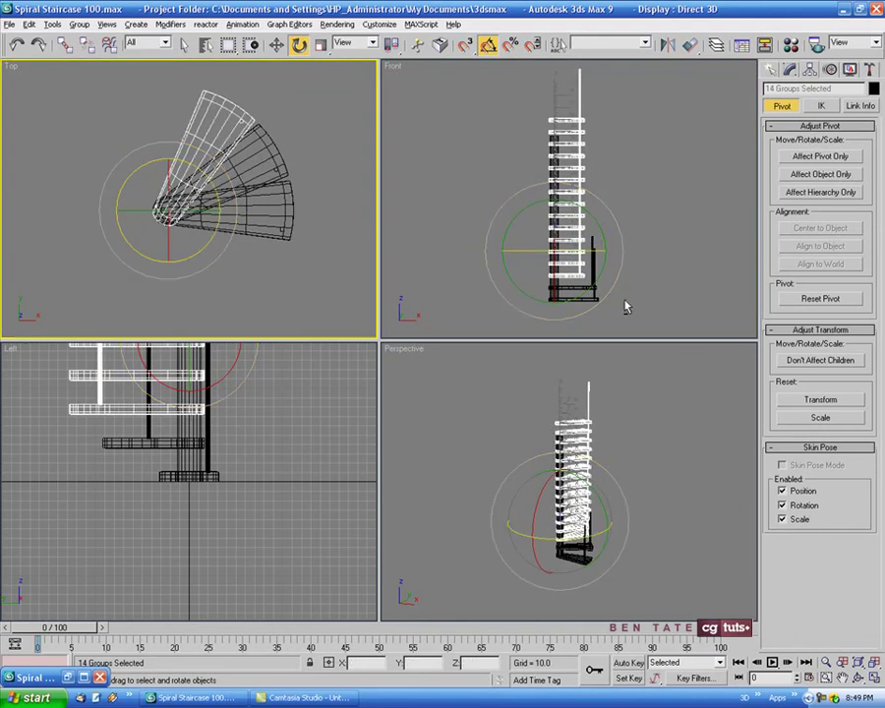
{"action": "left_click_drag", "start_coordinate": [621, 300], "coordinate": [574, 276]}
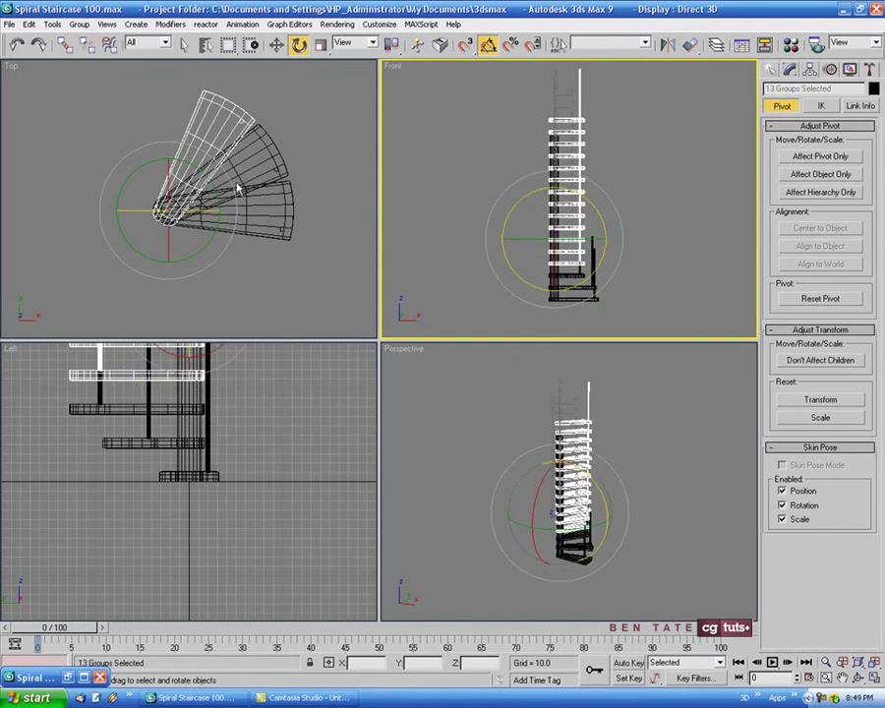
{"action": "left_click_drag", "start_coordinate": [230, 183], "coordinate": [218, 167]}
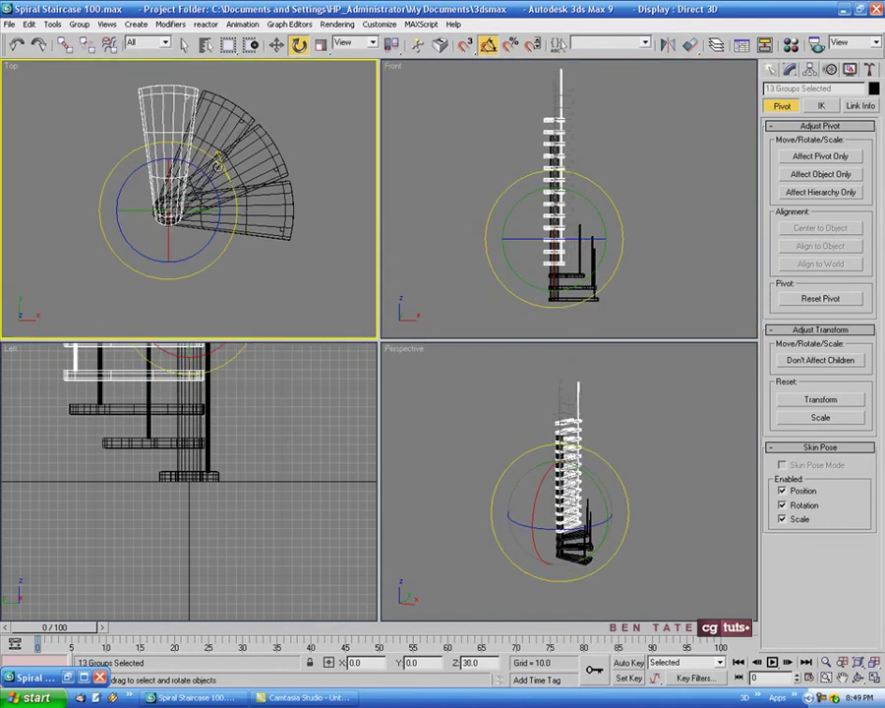
Continue the spiral by deselecting the lowest selected step before each turn and rotating the upper 12 and 11 steps another 30° counterclockwise
{"action": "left_click_drag", "start_coordinate": [629, 302], "coordinate": [539, 267]}
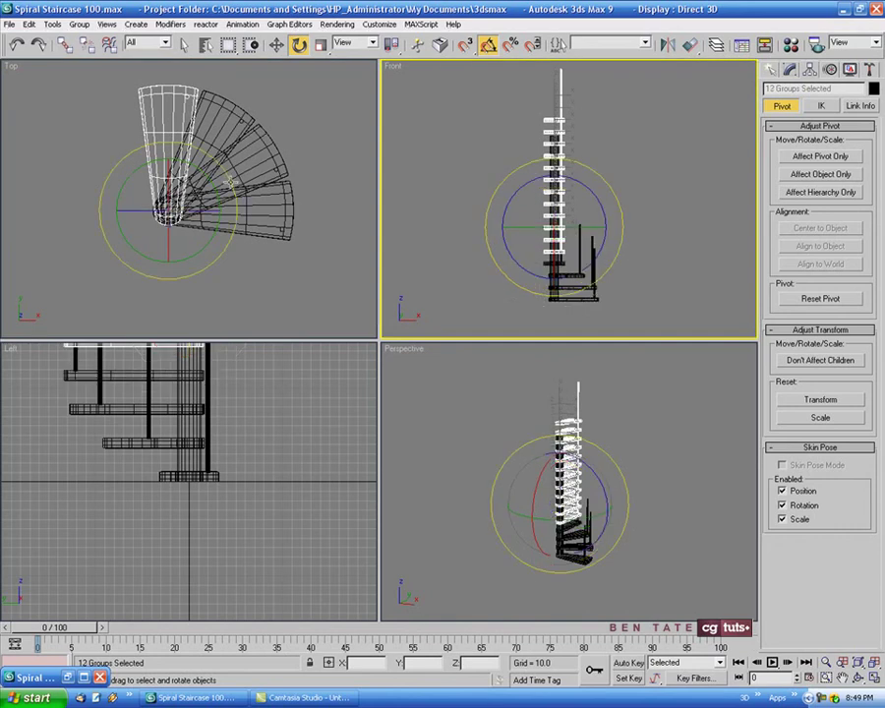
{"action": "left_click_drag", "start_coordinate": [229, 180], "coordinate": [214, 166]}
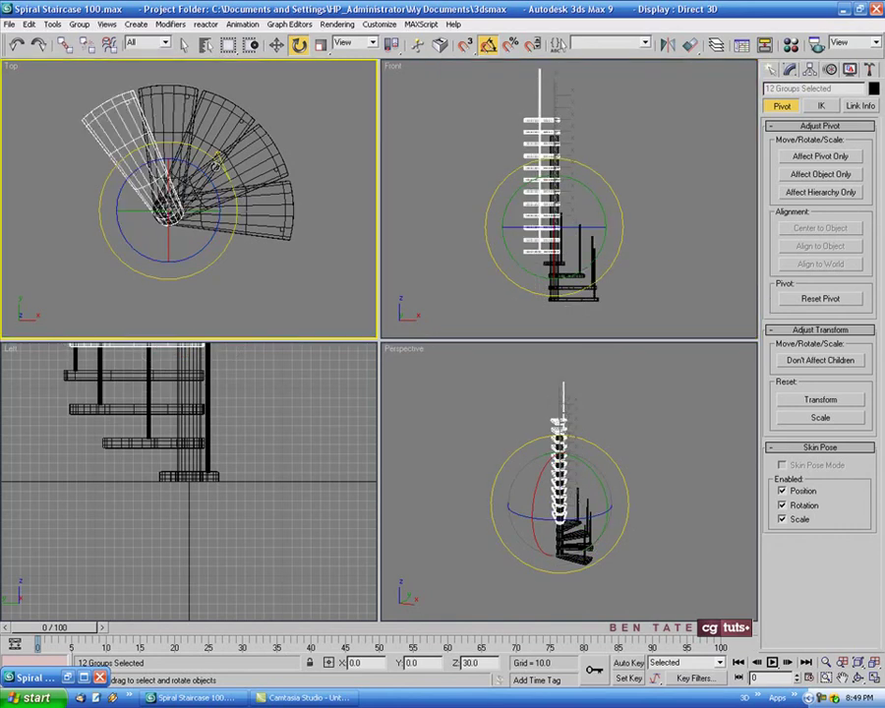
{"action": "right_click", "coordinate": [496, 263]}
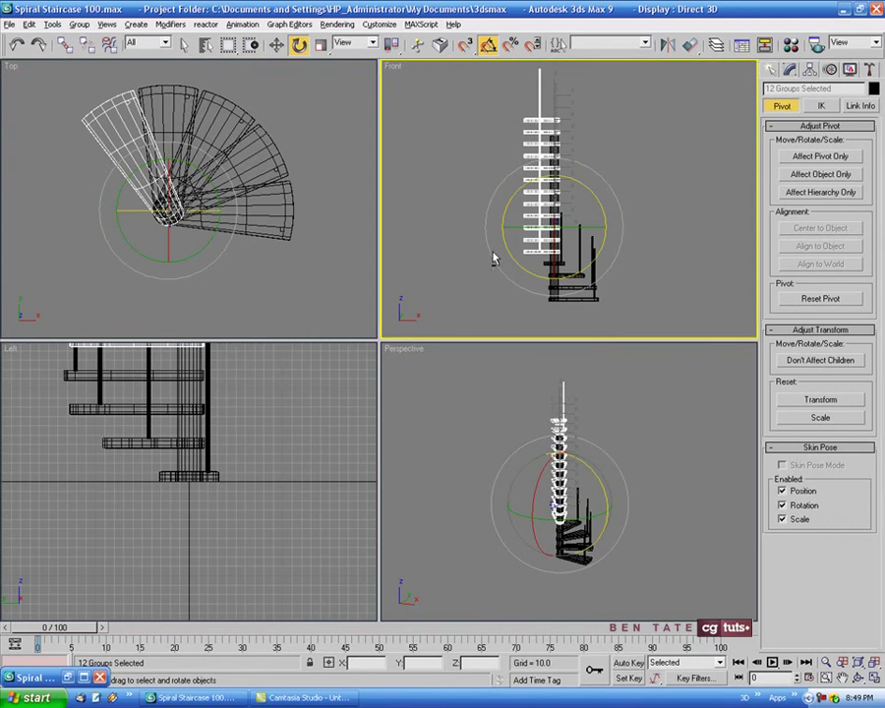
{"action": "left_click_drag", "start_coordinate": [492, 251], "coordinate": [539, 257], "text": "alt"}
{"action": "left_click_drag", "start_coordinate": [223, 171], "coordinate": [202, 154]}
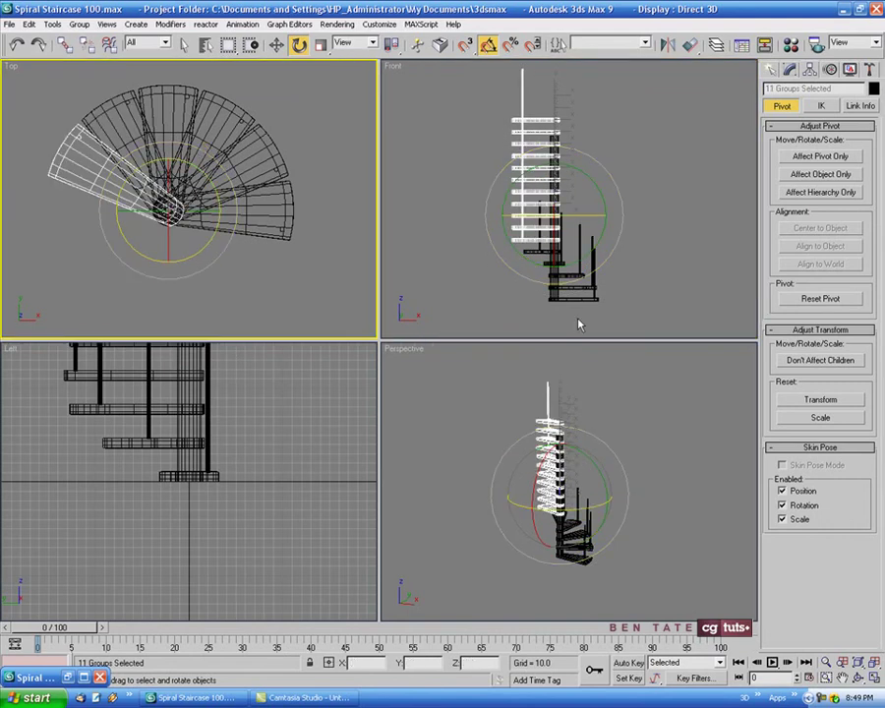
Drop the lowest step from the selection before each turn and rotate the upper 10, 9 and 8 steps another 30° around the pole
{"action": "left_click_drag", "start_coordinate": [600, 304], "coordinate": [492, 238], "text": "alt"}
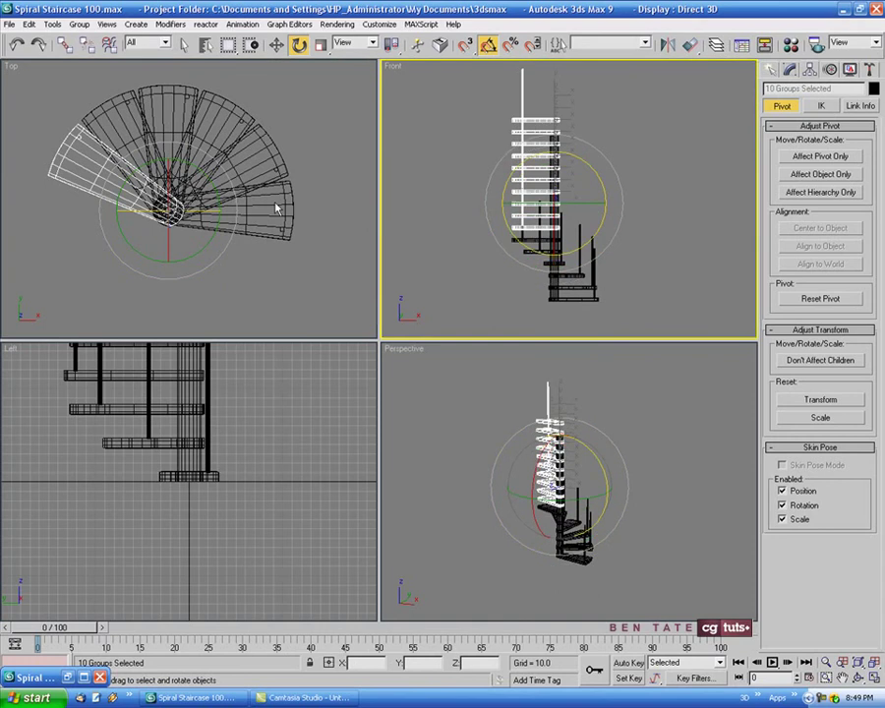
{"action": "left_click_drag", "start_coordinate": [235, 197], "coordinate": [222, 176]}
{"action": "left_click_drag", "start_coordinate": [617, 282], "coordinate": [478, 228], "text": "alt"}
{"action": "left_click_drag", "start_coordinate": [235, 195], "coordinate": [227, 175]}
{"action": "left_click_drag", "start_coordinate": [642, 292], "coordinate": [558, 227]}
{"action": "right_click", "coordinate": [236, 197]}
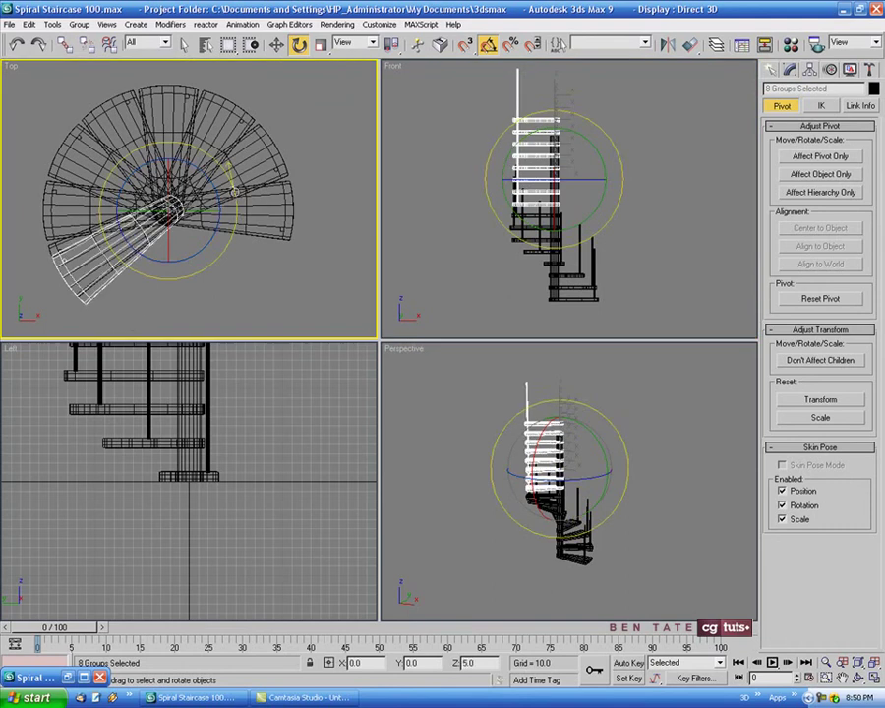
{"action": "left_click_drag", "start_coordinate": [236, 195], "coordinate": [231, 175]}
Rotate the upper 7, 6 and 5 steps a further 30° each time in the Top view, deselecting the lowest step before each turn
{"action": "left_click_drag", "start_coordinate": [625, 297], "coordinate": [505, 204], "text": "alt"}
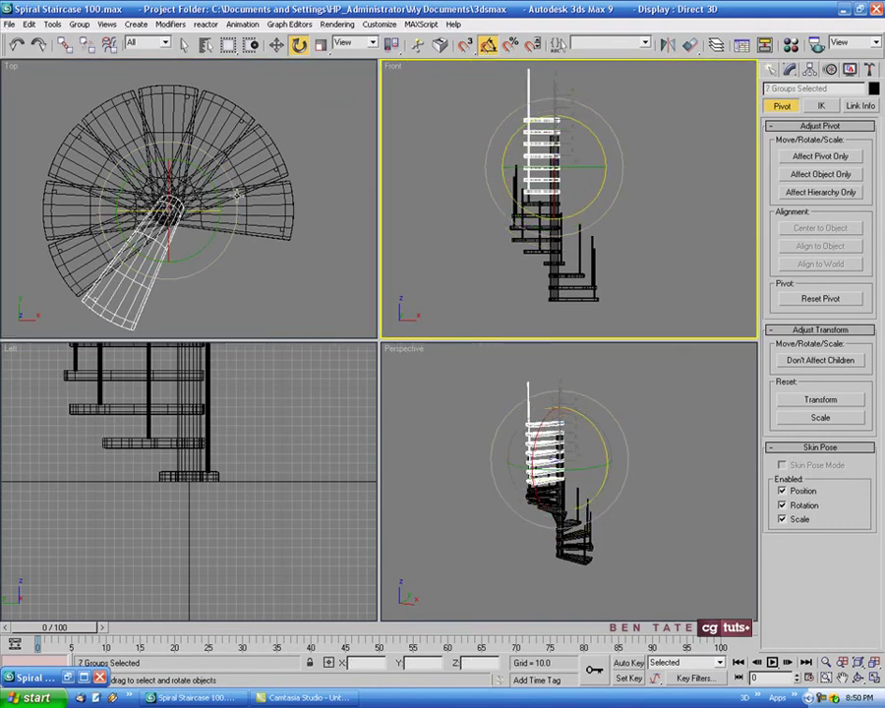
{"action": "left_click_drag", "start_coordinate": [236, 194], "coordinate": [230, 159]}
{"action": "left_click_drag", "start_coordinate": [667, 267], "coordinate": [476, 194], "text": "alt"}
{"action": "left_click_drag", "start_coordinate": [233, 178], "coordinate": [219, 157]}
{"action": "left_click_drag", "start_coordinate": [596, 233], "coordinate": [517, 197], "text": "alt"}
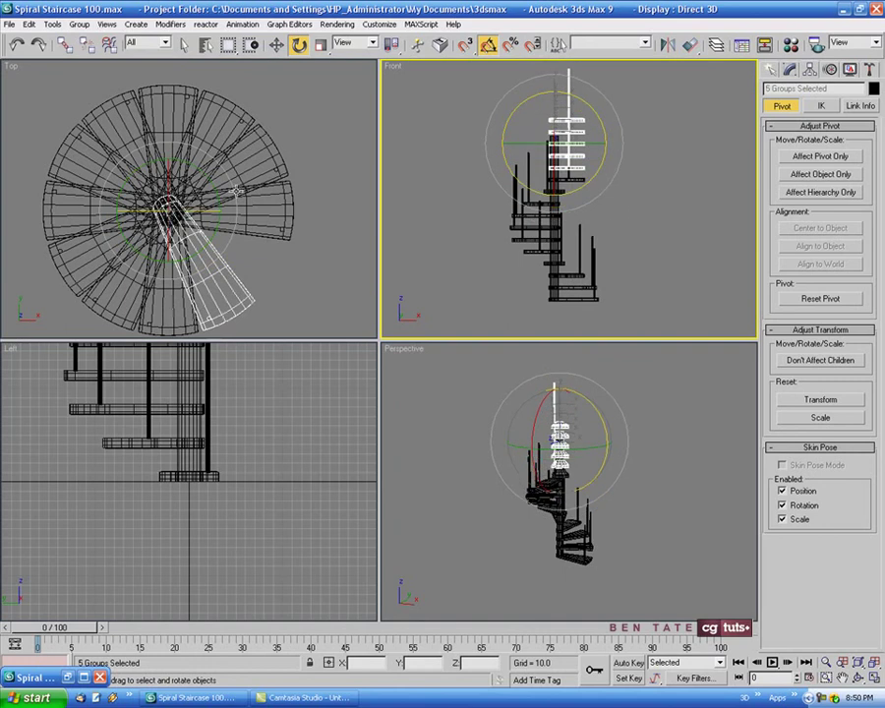
{"action": "left_click_drag", "start_coordinate": [239, 190], "coordinate": [236, 169]}
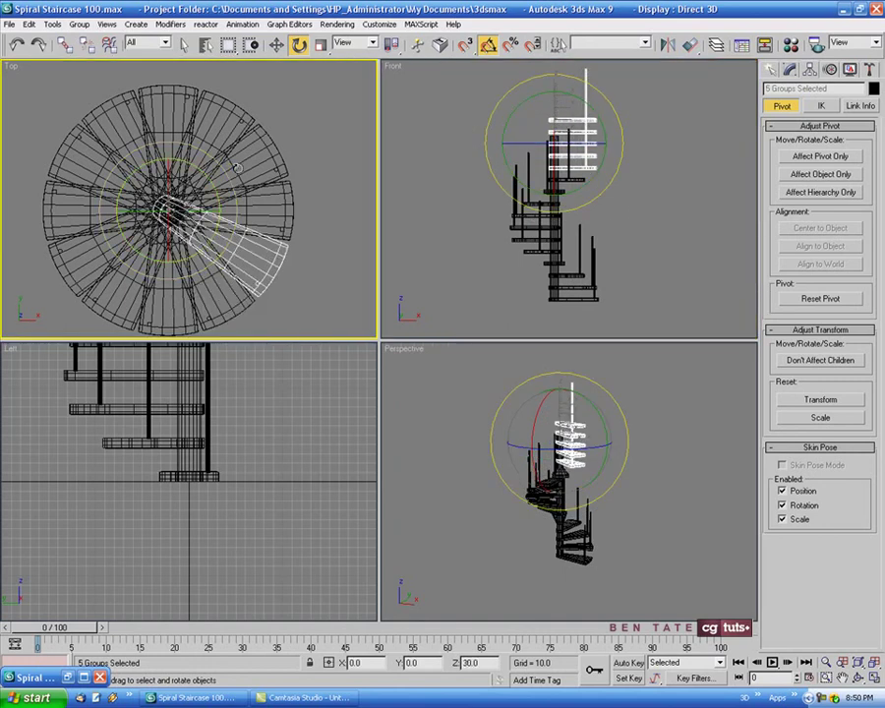
Deselect the lowest of the five selected steps in the Front view, keeping only the top four selected
{"action": "left_click_drag", "start_coordinate": [681, 258], "coordinate": [544, 170], "text": "alt"}
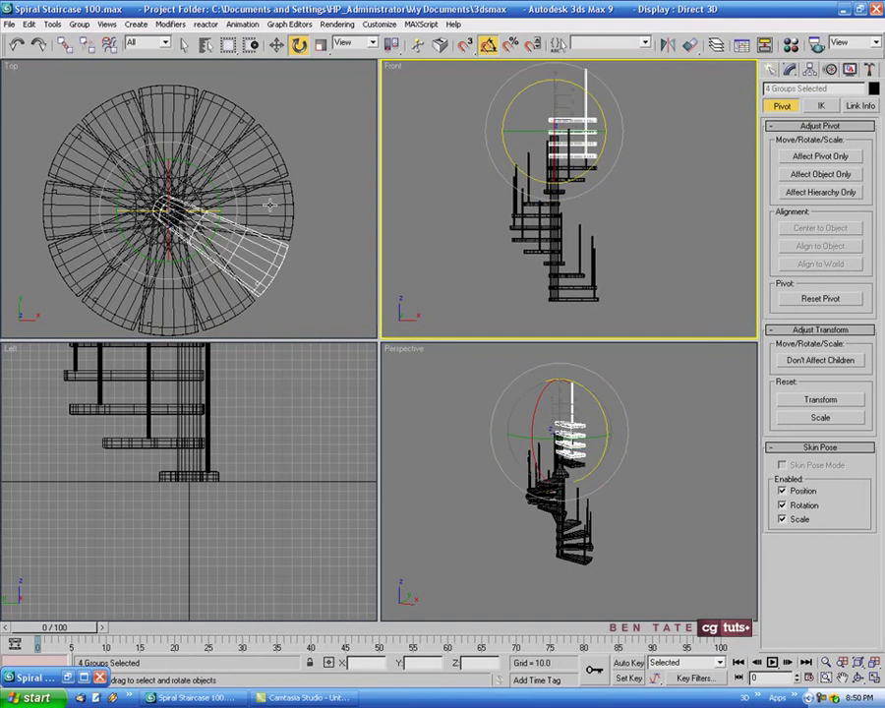
Rotate the top four steps about Z in successive 30° increments, removing the lowest one from the selection after each rotation, and clear the selection
{"action": "left_click_drag", "start_coordinate": [234, 201], "coordinate": [232, 175]}
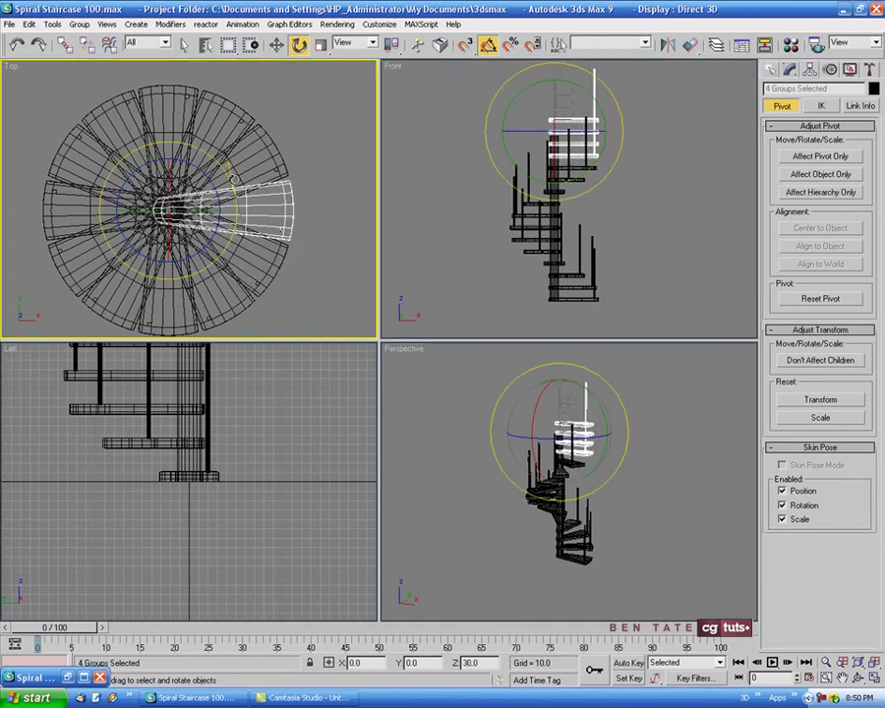
{"action": "left_click_drag", "start_coordinate": [662, 201], "coordinate": [582, 154], "text": "alt"}
{"action": "left_click_drag", "start_coordinate": [220, 168], "coordinate": [206, 148]}
{"action": "left_click_drag", "start_coordinate": [660, 225], "coordinate": [590, 149], "text": "alt"}
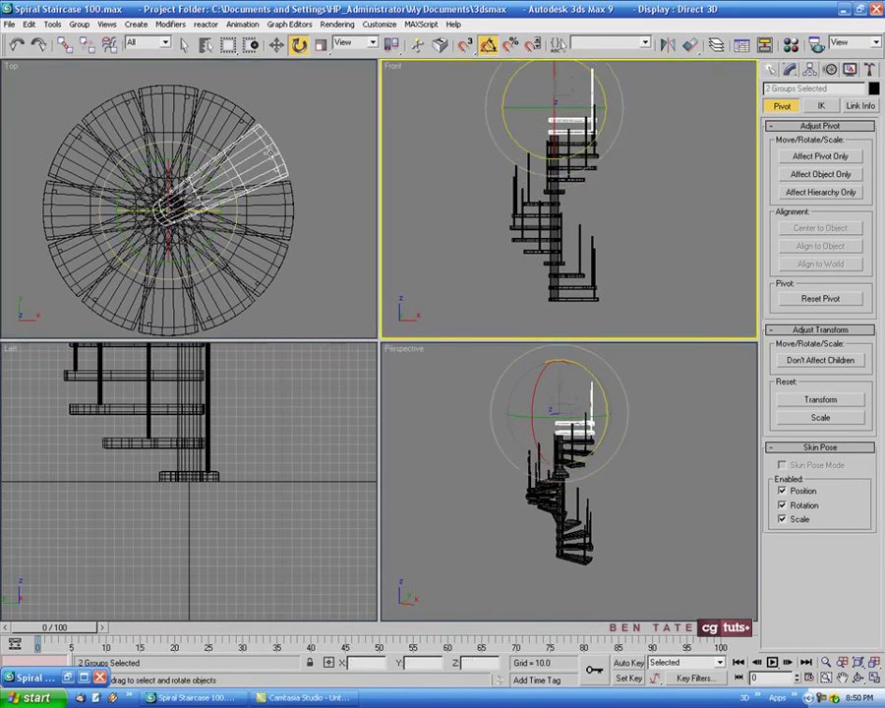
{"action": "left_click_drag", "start_coordinate": [226, 169], "coordinate": [213, 152]}
{"action": "left_click_drag", "start_coordinate": [693, 194], "coordinate": [592, 132], "text": "alt"}
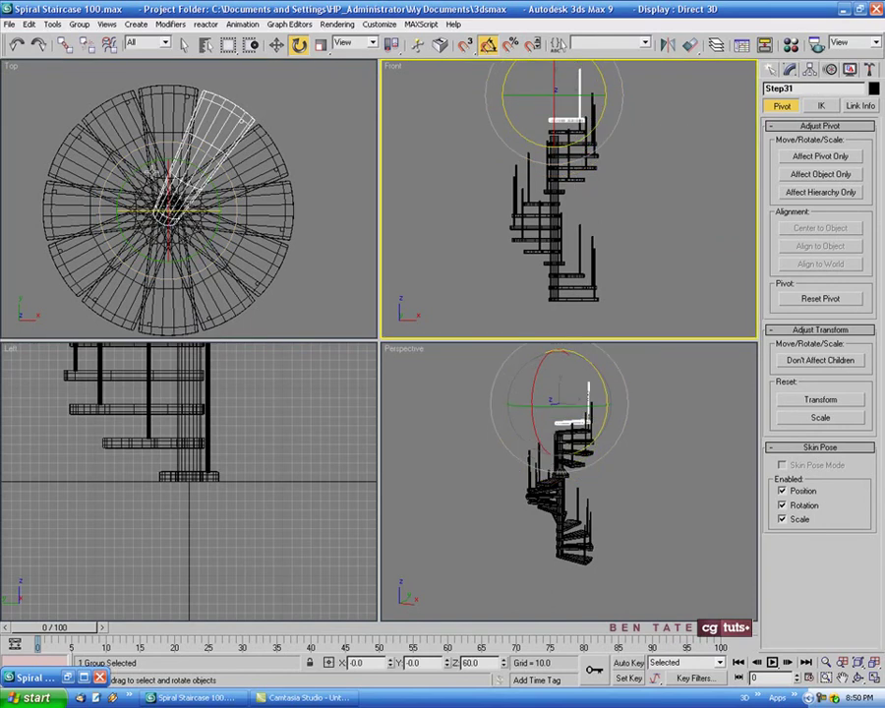
{"action": "left_click_drag", "start_coordinate": [211, 155], "coordinate": [191, 142]}
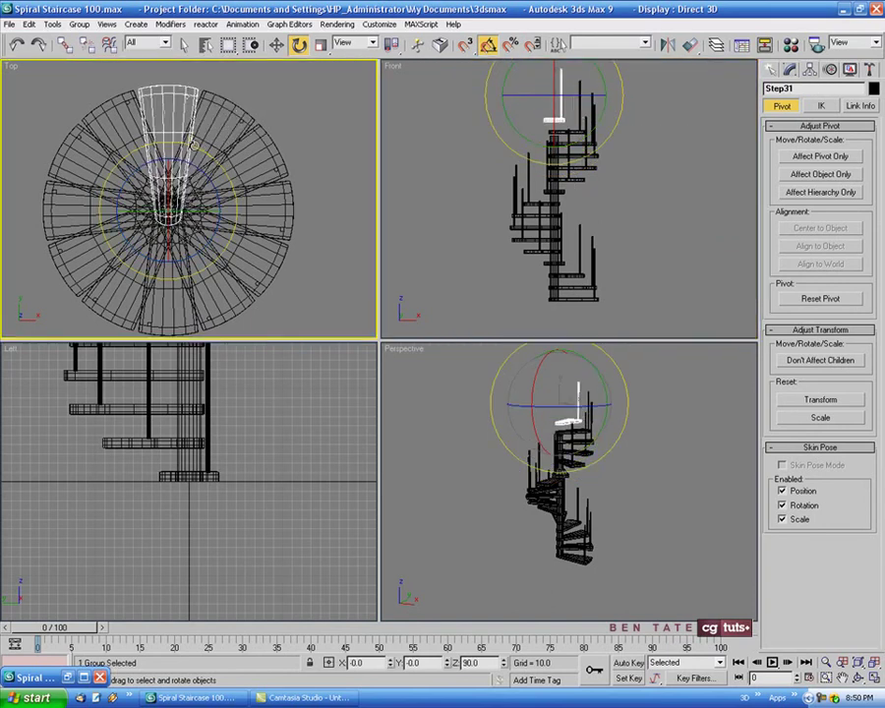
{"action": "left_click", "coordinate": [430, 423]}
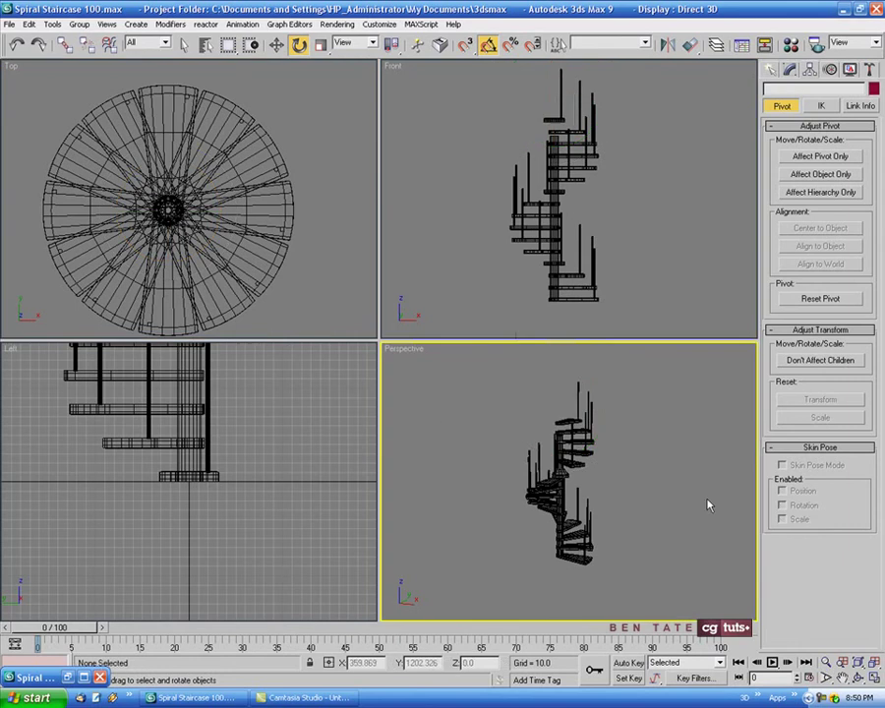
Extend the main pole upward in the front view by moving its top vertices to about Z 542.7, at the underside of the highest step
{"action": "key", "text": "alt+w"}
{"action": "middle_click_drag", "start_coordinate": [527, 409], "coordinate": [529, 231], "text": "alt"}
{"action": "scroll", "coordinate": [516, 398], "scroll_direction": "up", "scroll_amount": 4}
{"action": "key", "text": "alt+w"}
{"action": "left_click", "coordinate": [629, 214]}
{"action": "key", "text": "alt+w"}
{"action": "left_click", "coordinate": [276, 46]}
{"action": "left_click", "coordinate": [364, 215]}
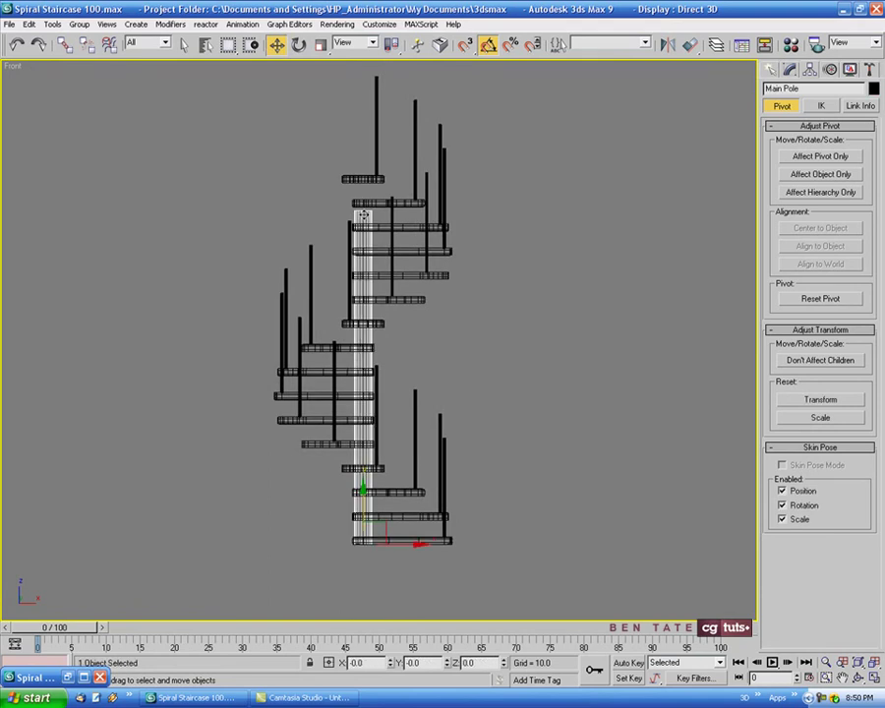
{"action": "left_click", "coordinate": [788, 71]}
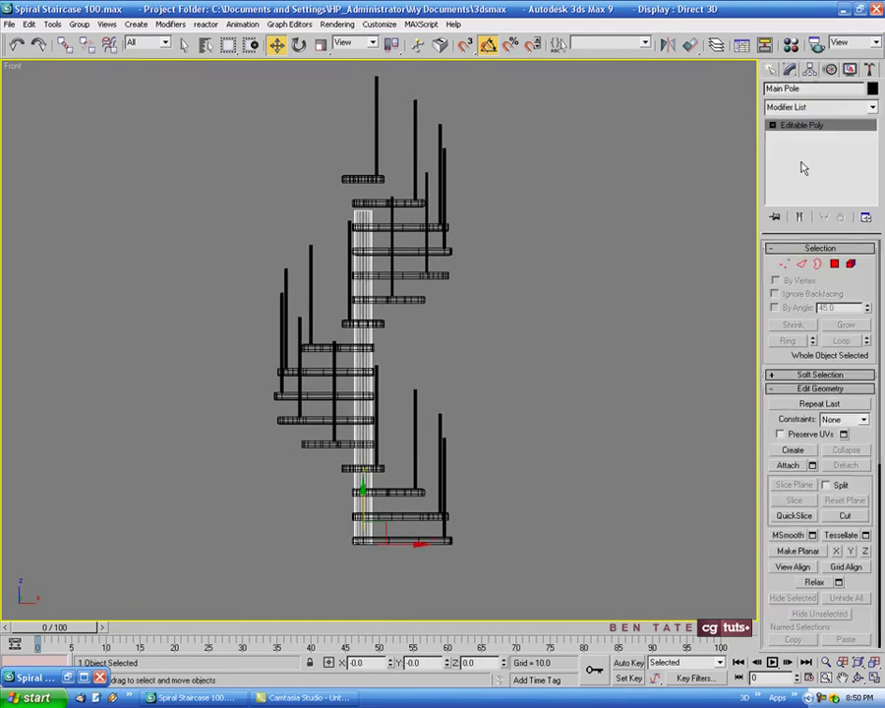
{"action": "left_click", "coordinate": [783, 264]}
{"action": "scroll", "coordinate": [385, 191], "scroll_direction": "up", "scroll_amount": 5}
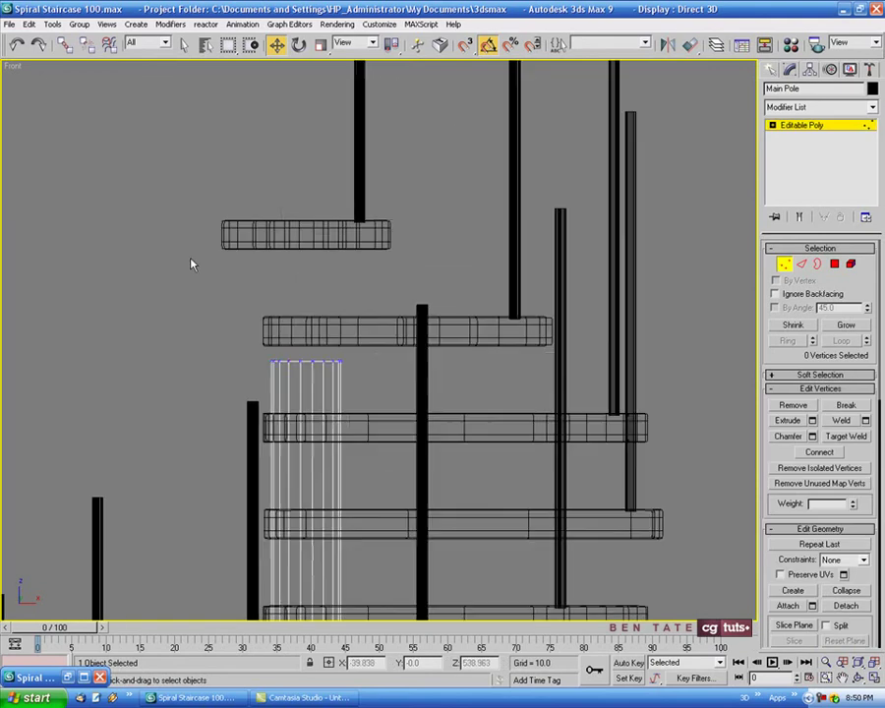
{"action": "left_click_drag", "start_coordinate": [191, 264], "coordinate": [514, 477]}
{"action": "middle_click_drag", "start_coordinate": [469, 377], "coordinate": [555, 392]}
{"action": "scroll", "coordinate": [389, 336], "scroll_direction": "up", "scroll_amount": 2}
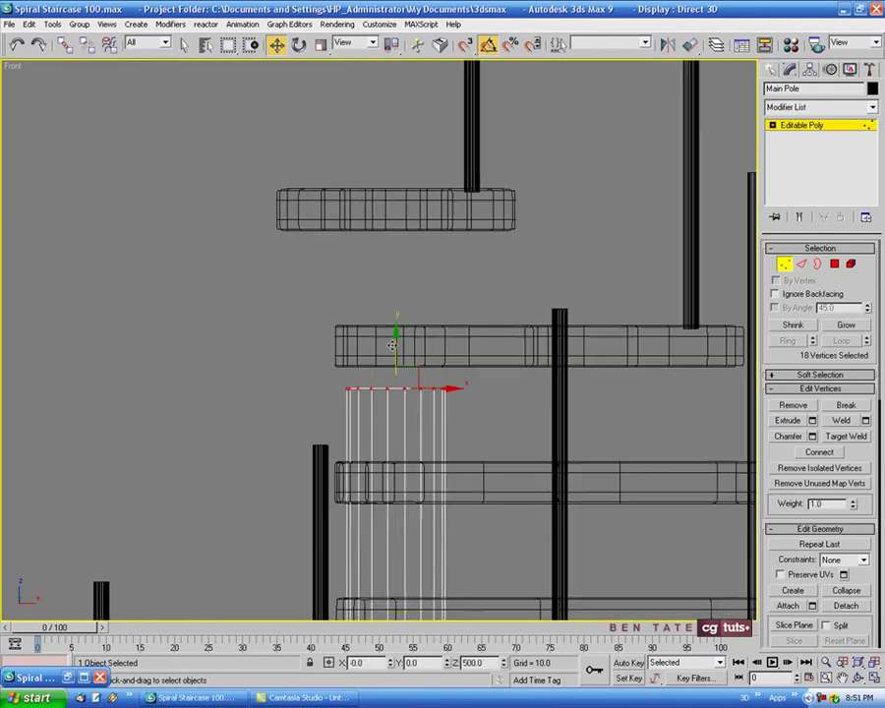
{"action": "left_click_drag", "start_coordinate": [391, 344], "coordinate": [400, 184]}
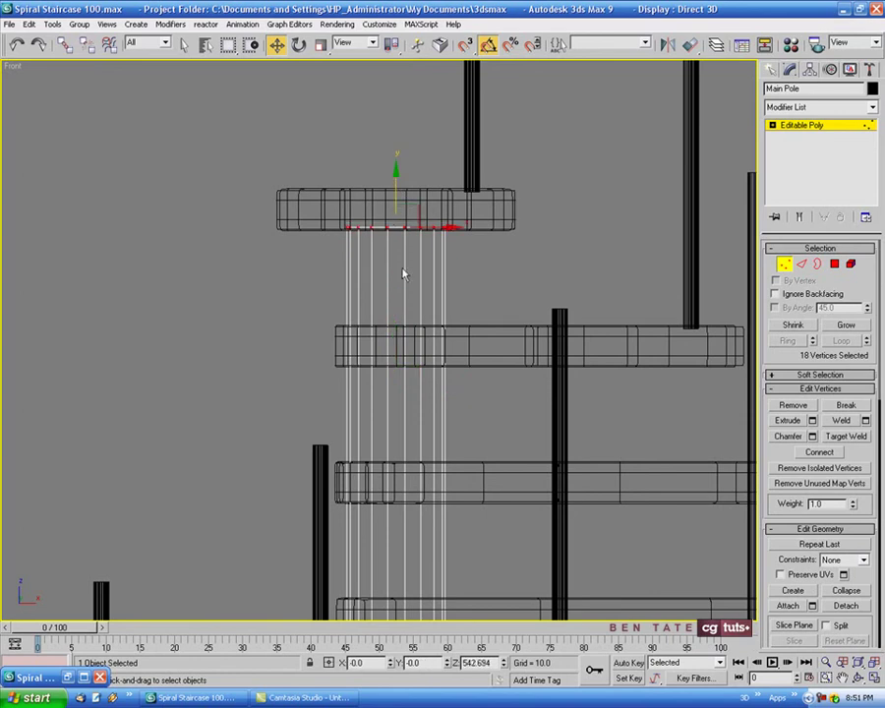
Extend the main pole downward by moving its bottom vertices to about Z -29.6, below the lowest step, and leave vertex editing
{"action": "scroll", "coordinate": [402, 274], "scroll_direction": "down", "scroll_amount": 5}
{"action": "middle_click_drag", "start_coordinate": [490, 472], "coordinate": [489, 271]}
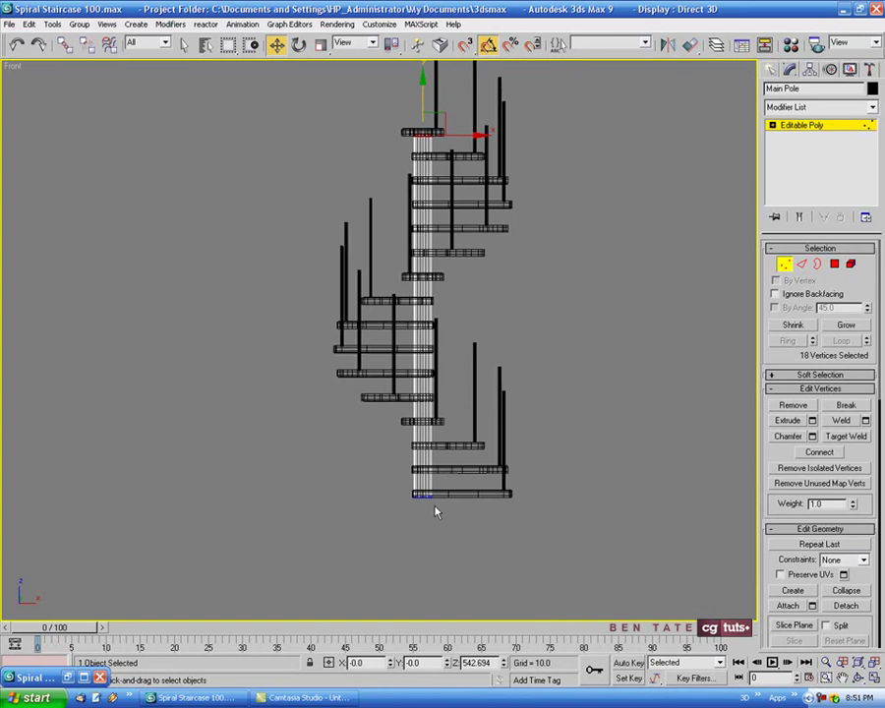
{"action": "middle_click_drag", "start_coordinate": [427, 507], "coordinate": [445, 493]}
{"action": "scroll", "coordinate": [453, 448], "scroll_direction": "up", "scroll_amount": 8}
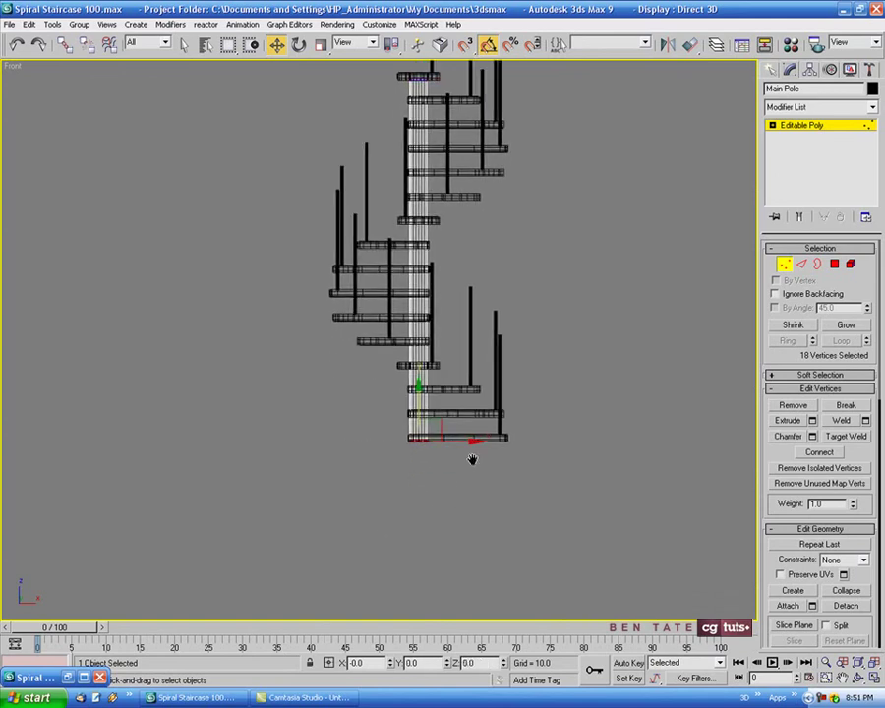
{"action": "left_click_drag", "start_coordinate": [383, 364], "coordinate": [369, 410]}
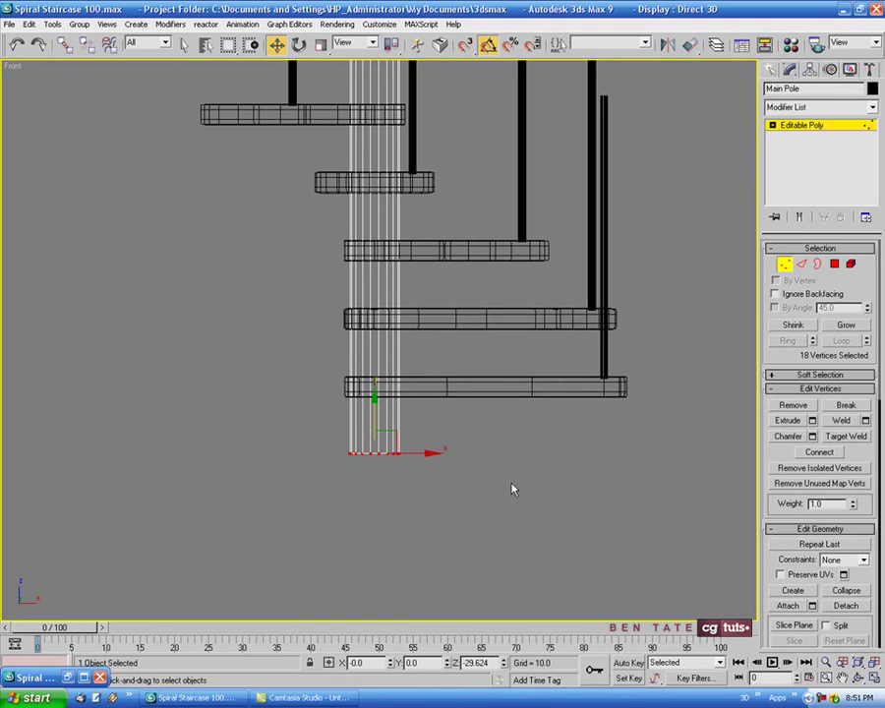
{"action": "scroll", "coordinate": [511, 488], "scroll_direction": "down", "scroll_amount": 8}
{"action": "scroll", "coordinate": [545, 478], "scroll_direction": "up", "scroll_amount": 3}
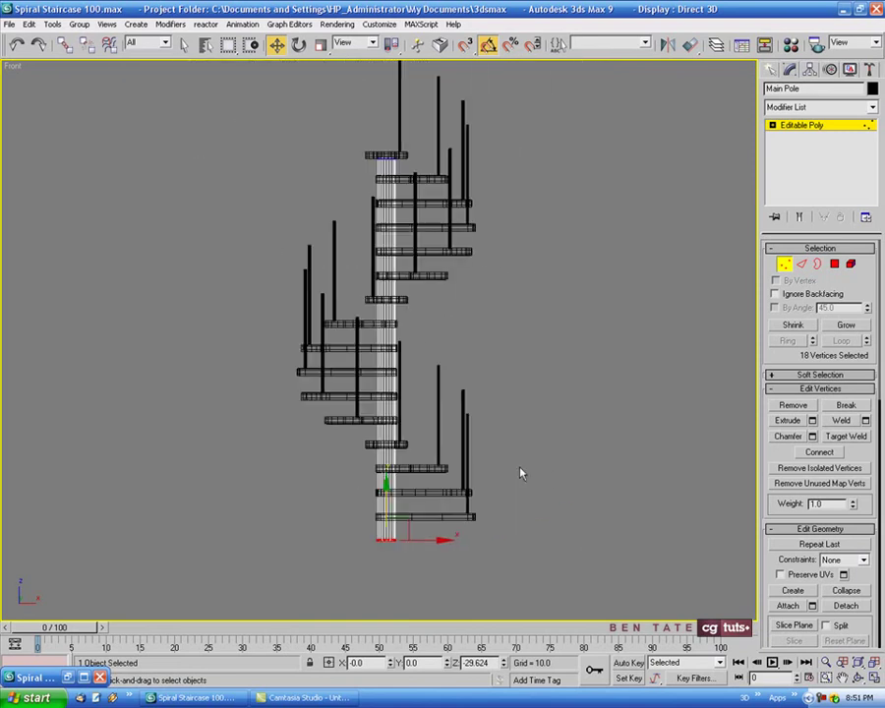
{"action": "left_click", "coordinate": [788, 265]}
Examine the staircase and its extended pole from different angles and distances in the perspective view
{"action": "key", "text": "alt+w"}
{"action": "right_click", "coordinate": [643, 497]}
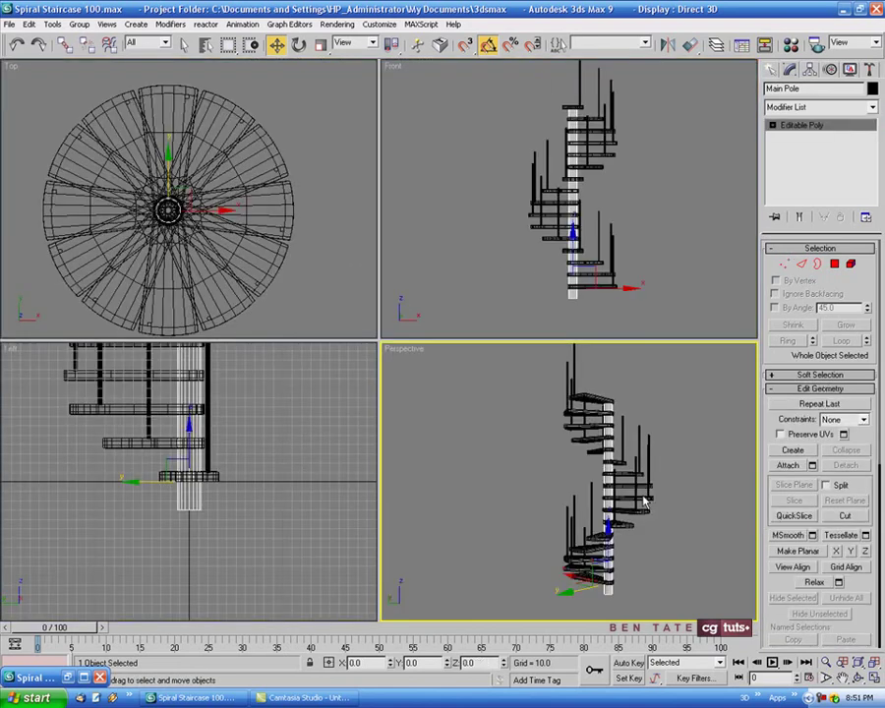
{"action": "key", "text": "alt+w"}
{"action": "left_click", "coordinate": [628, 488]}
{"action": "left_click", "coordinate": [629, 492]}
{"action": "middle_click_drag", "start_coordinate": [631, 489], "coordinate": [726, 500], "text": "alt"}
{"action": "scroll", "coordinate": [464, 419], "scroll_direction": "up", "scroll_amount": 5}
{"action": "mouse_move", "coordinate": [506, 369]}
{"action": "middle_mouse_down"}
{"action": "mouse_move", "coordinate": [599, 233]}
{"action": "mouse_move", "coordinate": [570, 508]}
{"action": "mouse_move", "coordinate": [521, 501]}
{"action": "mouse_move", "coordinate": [443, 466]}
{"action": "mouse_move", "coordinate": [362, 466]}
{"action": "mouse_move", "coordinate": [509, 458]}
{"action": "mouse_move", "coordinate": [587, 433]}
{"action": "mouse_move", "coordinate": [596, 368]}
{"action": "mouse_move", "coordinate": [587, 332]}
{"action": "mouse_move", "coordinate": [558, 364]}
{"action": "mouse_move", "coordinate": [550, 392]}
{"action": "middle_mouse_up"}
{"action": "key", "text": "F4"}
{"action": "scroll", "coordinate": [571, 507], "scroll_direction": "down", "scroll_amount": 4}
{"action": "scroll", "coordinate": [591, 342], "scroll_direction": "down", "scroll_amount": 3}
{"action": "scroll", "coordinate": [587, 333], "scroll_direction": "down", "scroll_amount": 3}
{"action": "key", "text": "F4"}
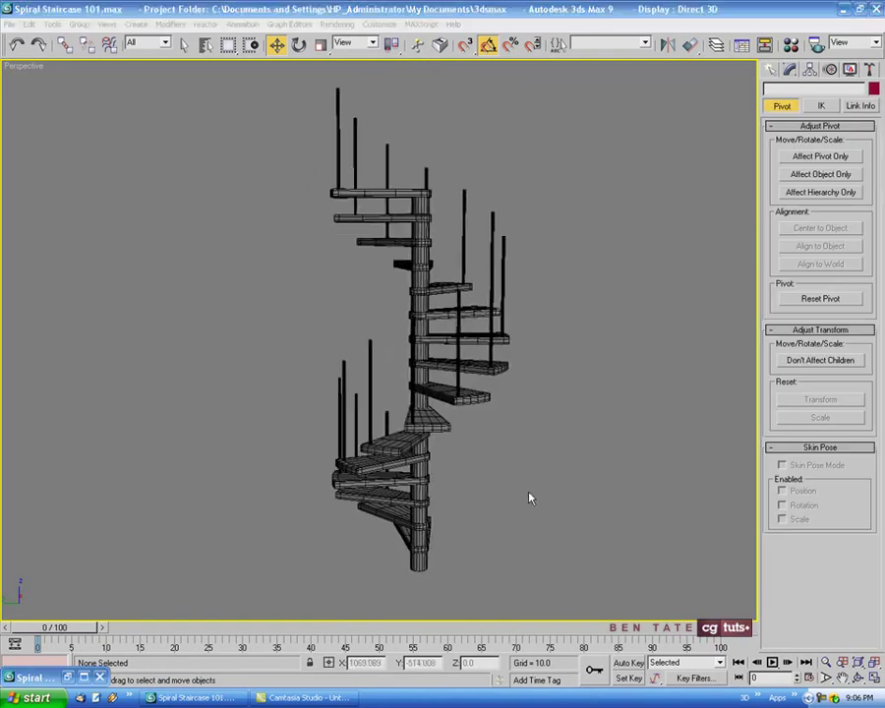
Examine the railings in the Spiral Stairs.jpg reference image and minimize it again
{"action": "mouse_move", "coordinate": [527, 493]}
{"action": "middle_mouse_down", "text": "alt"}
{"action": "mouse_move", "coordinate": [515, 493]}
{"action": "mouse_move", "coordinate": [527, 492]}
{"action": "middle_mouse_up", "text": "alt"}
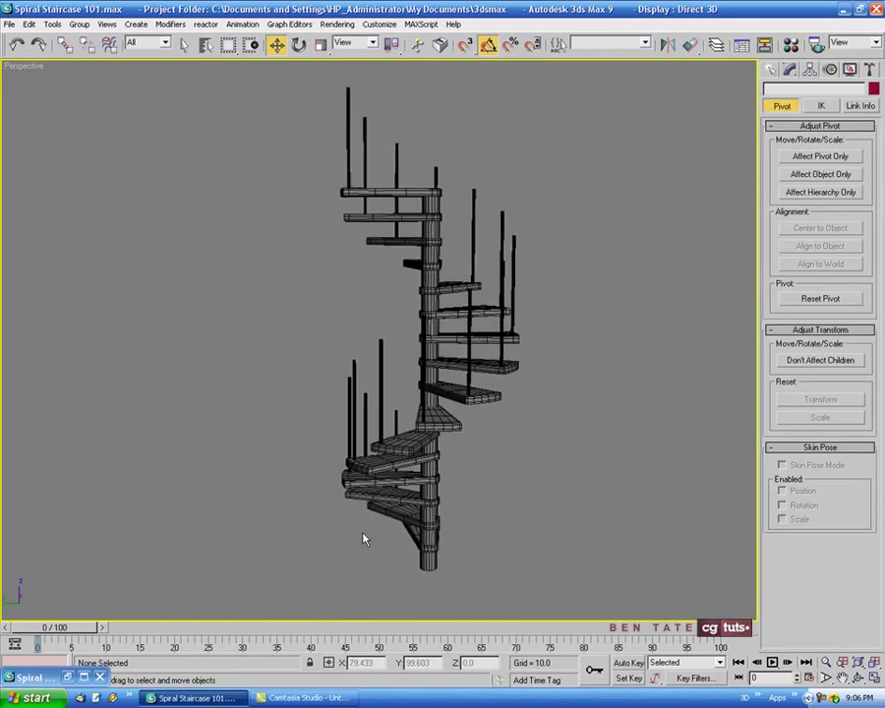
{"action": "left_click", "coordinate": [67, 677]}
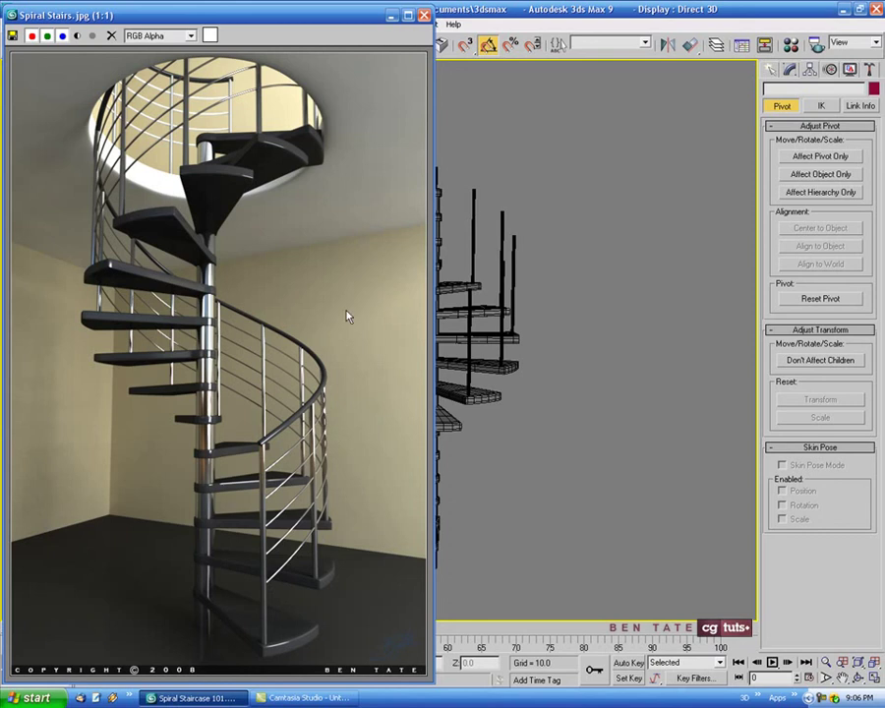
{"action": "left_click", "coordinate": [389, 16]}
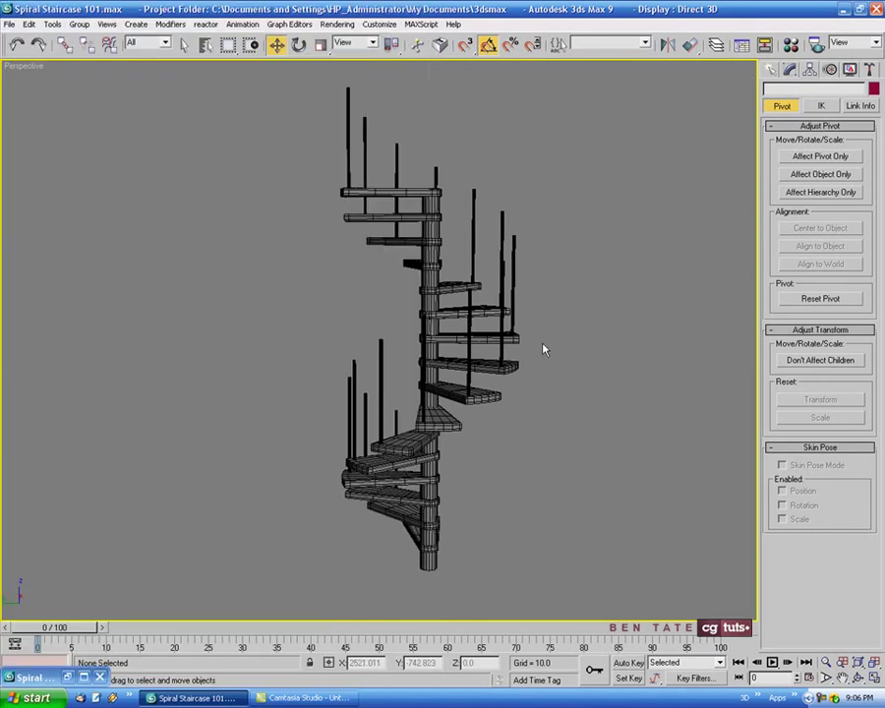
Draw a straight vertical line spline about 1011 units long in the top view, to the right of the staircase
{"action": "key", "text": "alt+w"}
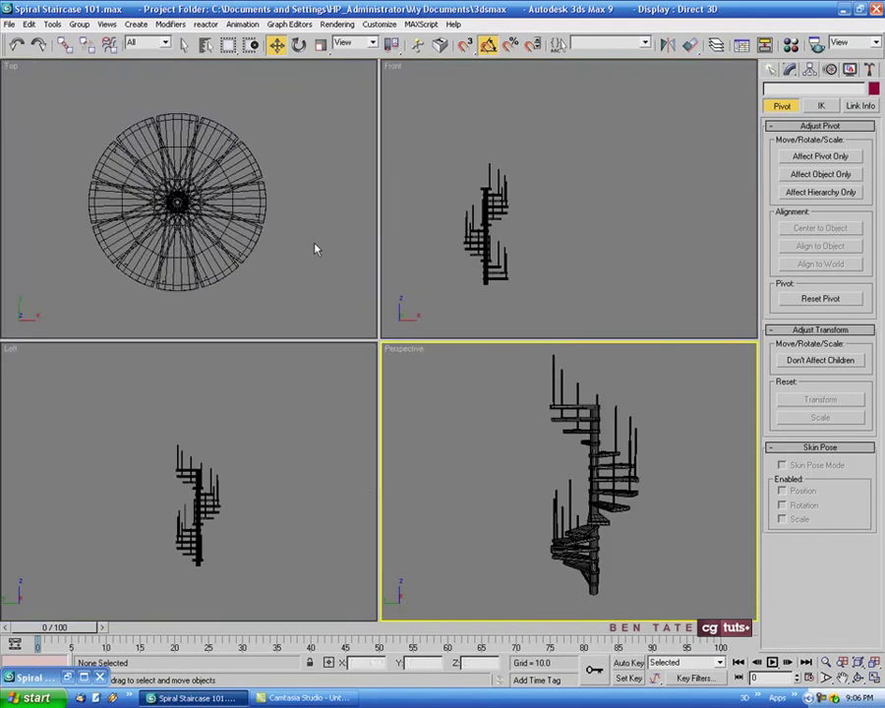
{"action": "left_click", "coordinate": [317, 248]}
{"action": "key", "text": "alt+w"}
{"action": "scroll", "coordinate": [338, 261], "scroll_direction": "down", "scroll_amount": 4}
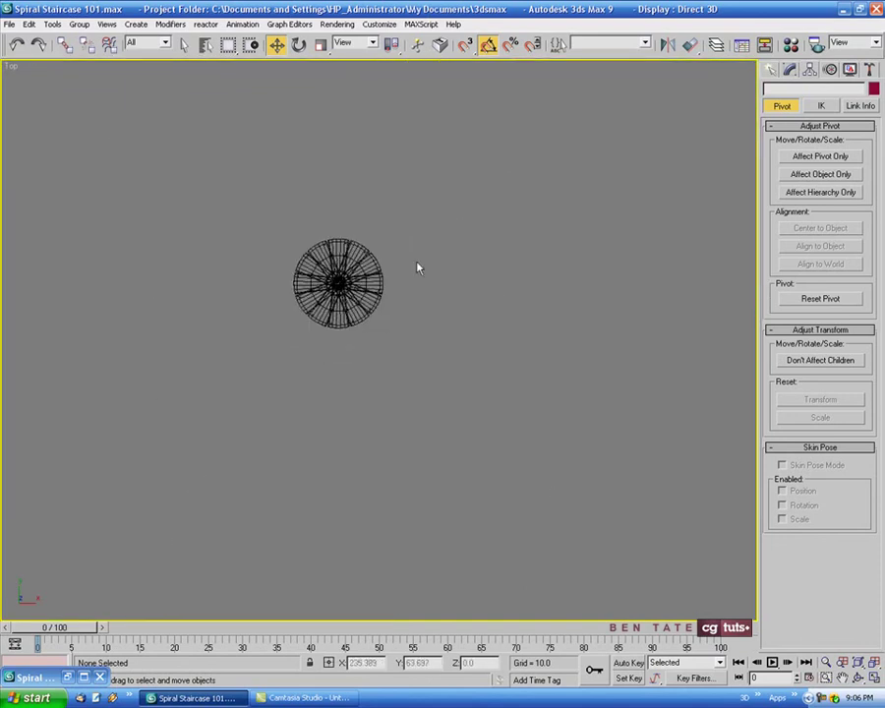
{"action": "middle_click_drag", "start_coordinate": [415, 263], "coordinate": [343, 325]}
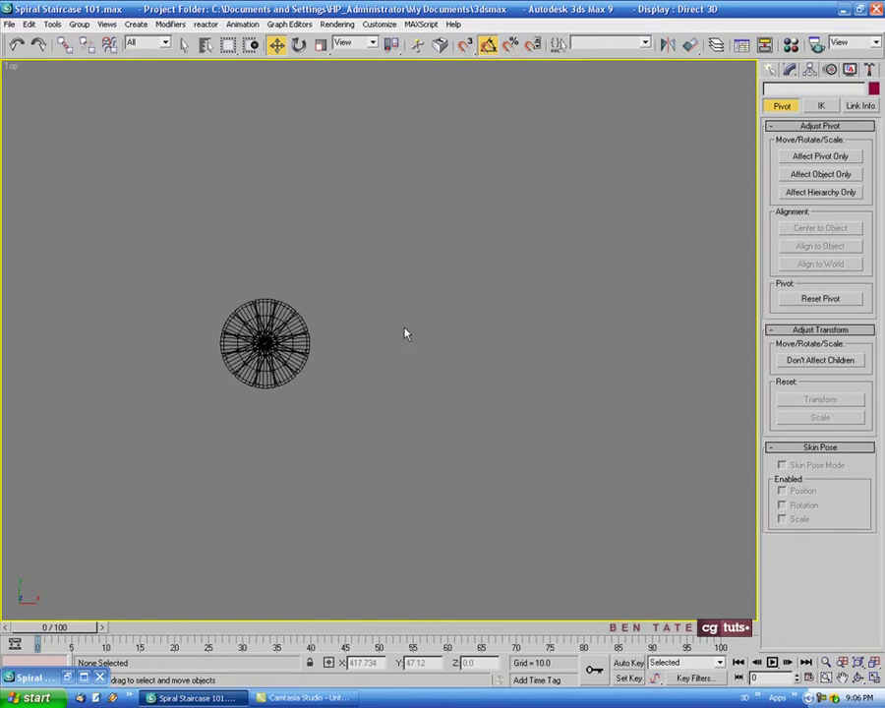
{"action": "left_click", "coordinate": [771, 71]}
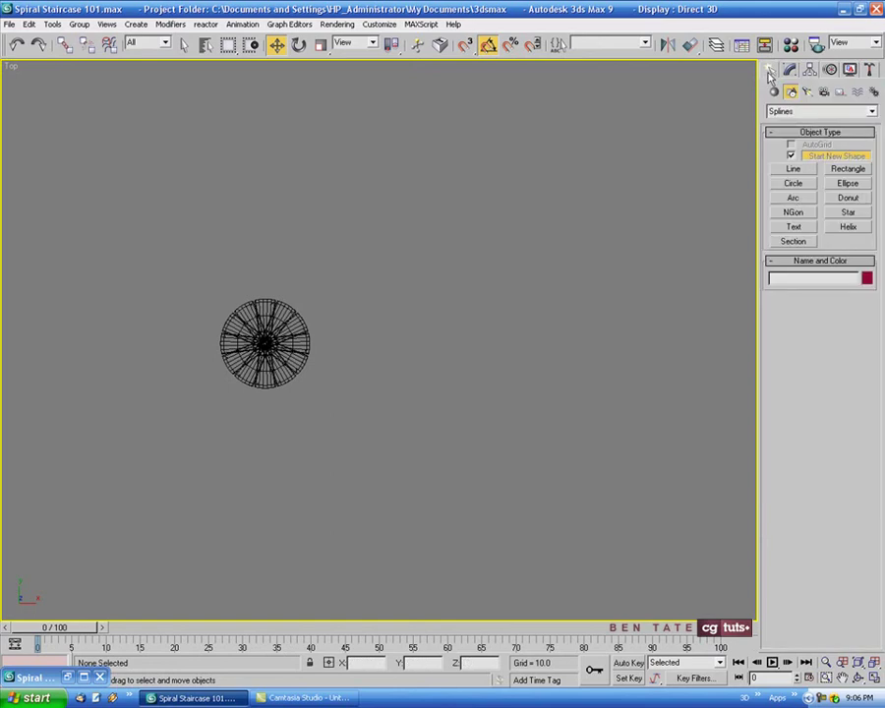
{"action": "left_click", "coordinate": [793, 169]}
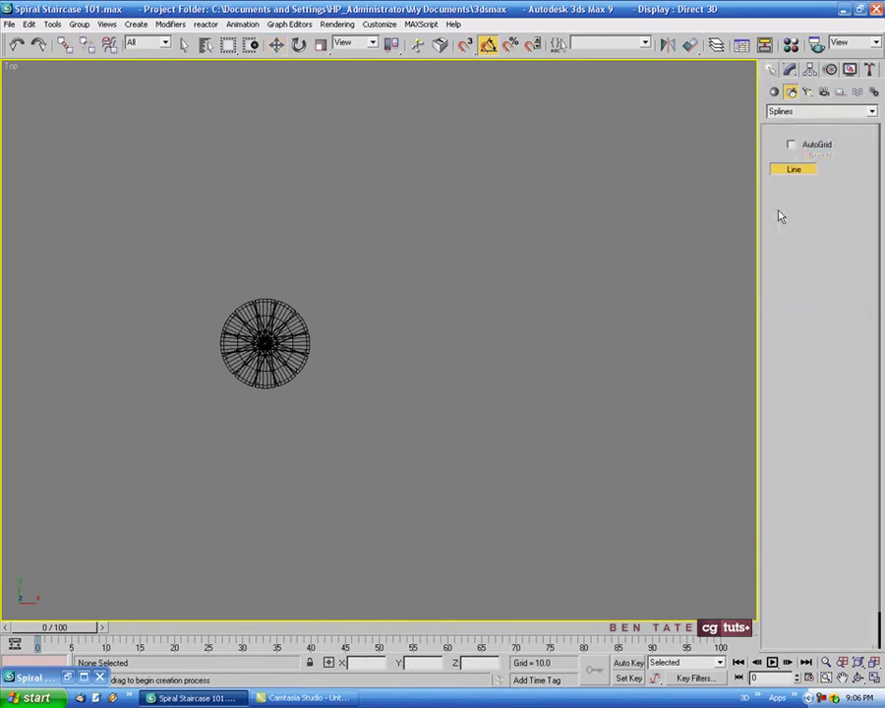
{"action": "left_click", "coordinate": [463, 130]}
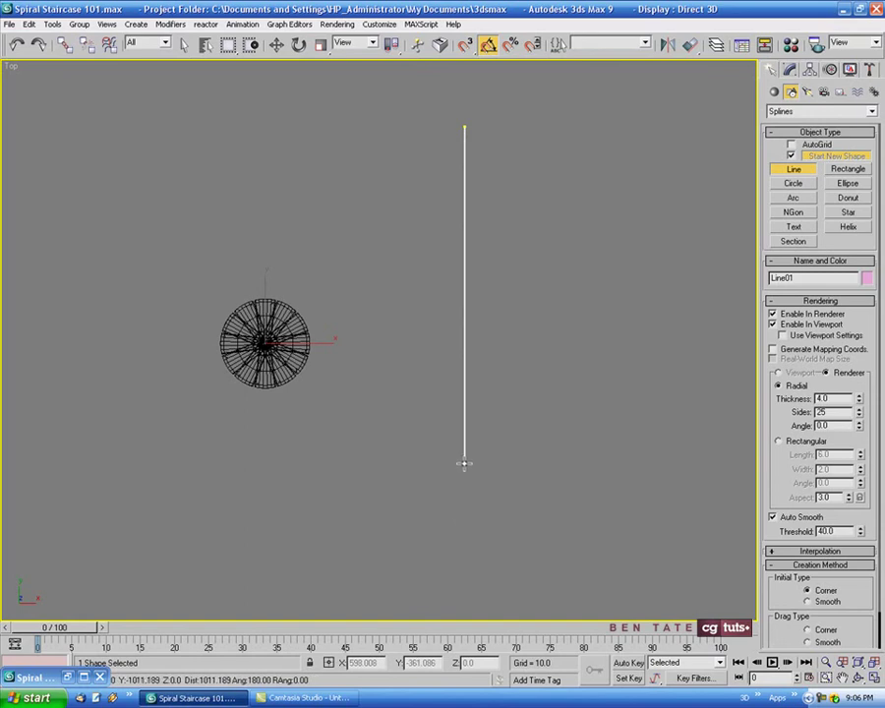
{"action": "left_click", "coordinate": [463, 464]}
{"action": "right_click", "coordinate": [464, 464]}
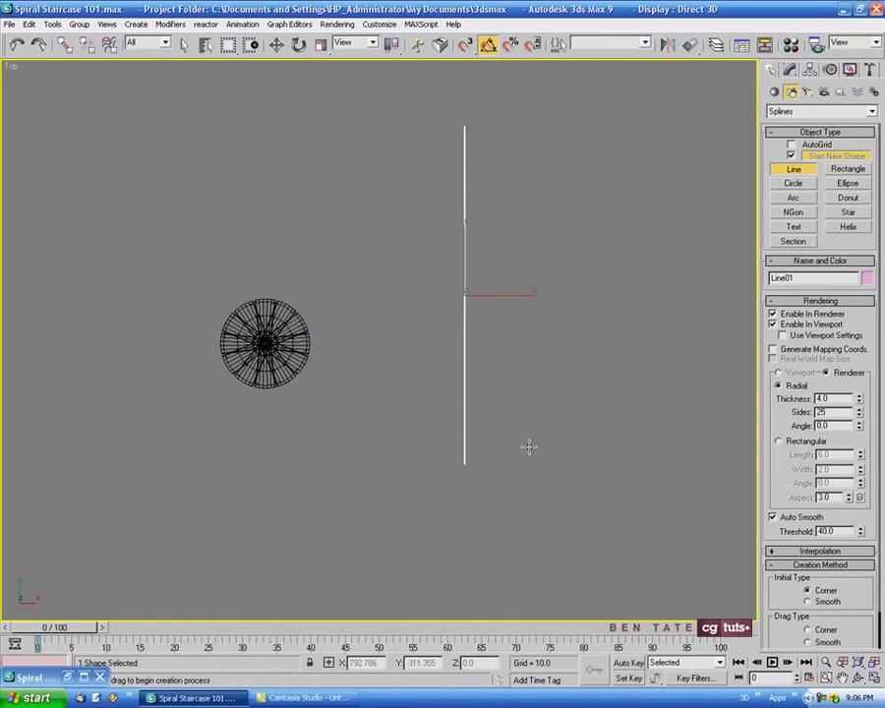
{"action": "scroll", "coordinate": [529, 446], "scroll_direction": "up", "scroll_amount": 2}
{"action": "middle_click_drag", "start_coordinate": [561, 434], "coordinate": [549, 476]}
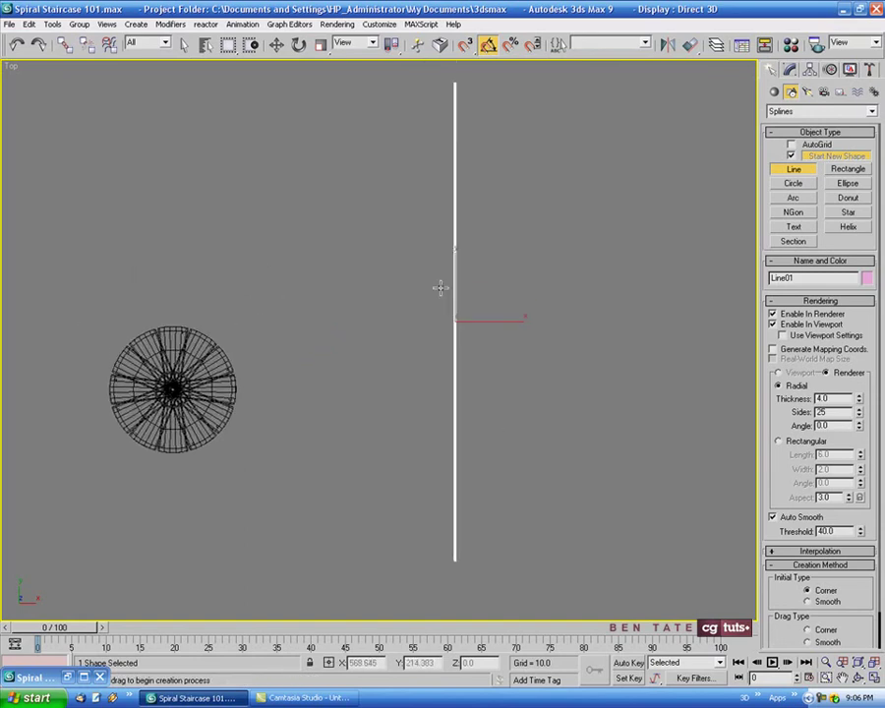
Disable the new line's thickness display in both the renderer and the viewport
{"action": "left_click", "coordinate": [773, 324]}
{"action": "left_click", "coordinate": [772, 314]}
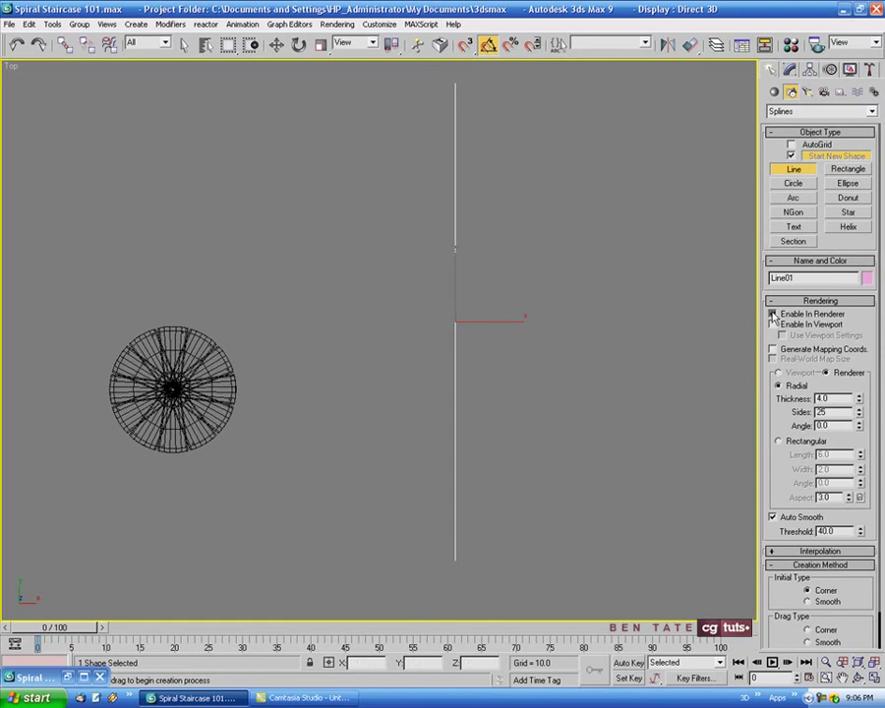
{"action": "mouse_move", "coordinate": [560, 342]}
{"action": "middle_mouse_down"}
{"action": "mouse_move", "coordinate": [565, 356]}
{"action": "mouse_move", "coordinate": [557, 354]}
{"action": "middle_mouse_up"}
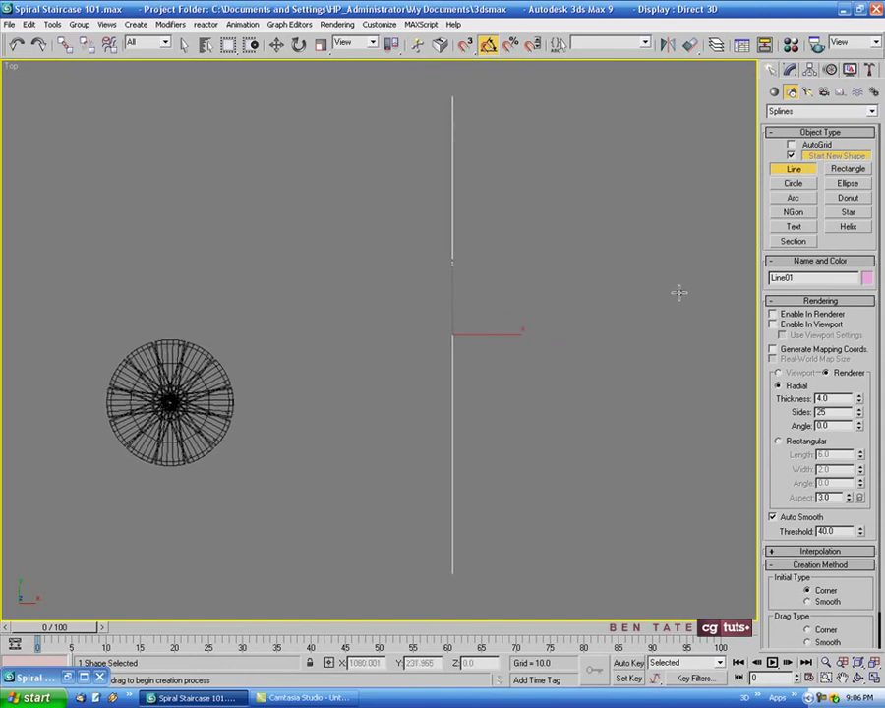
Refine the line at vertex level by inserting 24 extra vertices spread along its whole length
{"action": "left_click", "coordinate": [790, 70]}
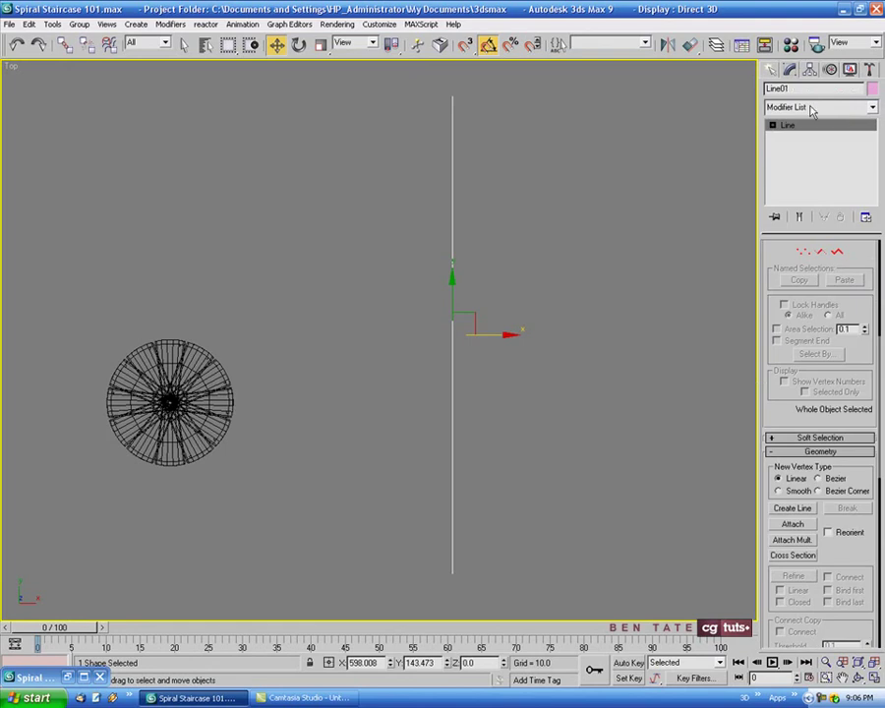
{"action": "left_click", "coordinate": [772, 126]}
{"action": "left_click", "coordinate": [797, 137]}
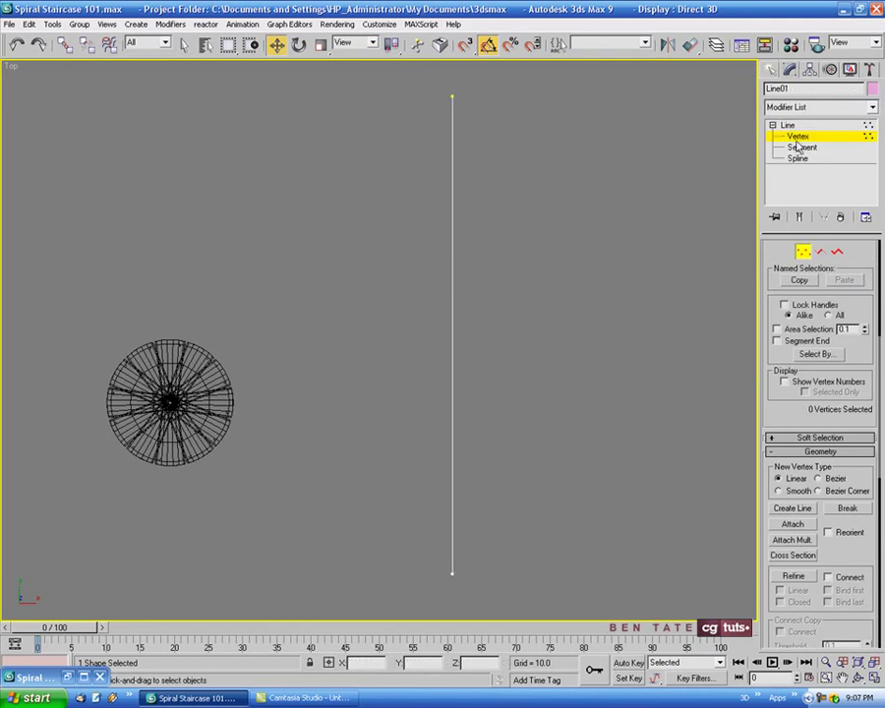
{"action": "left_click_drag", "start_coordinate": [769, 393], "coordinate": [773, 300]}
{"action": "left_click", "coordinate": [795, 483]}
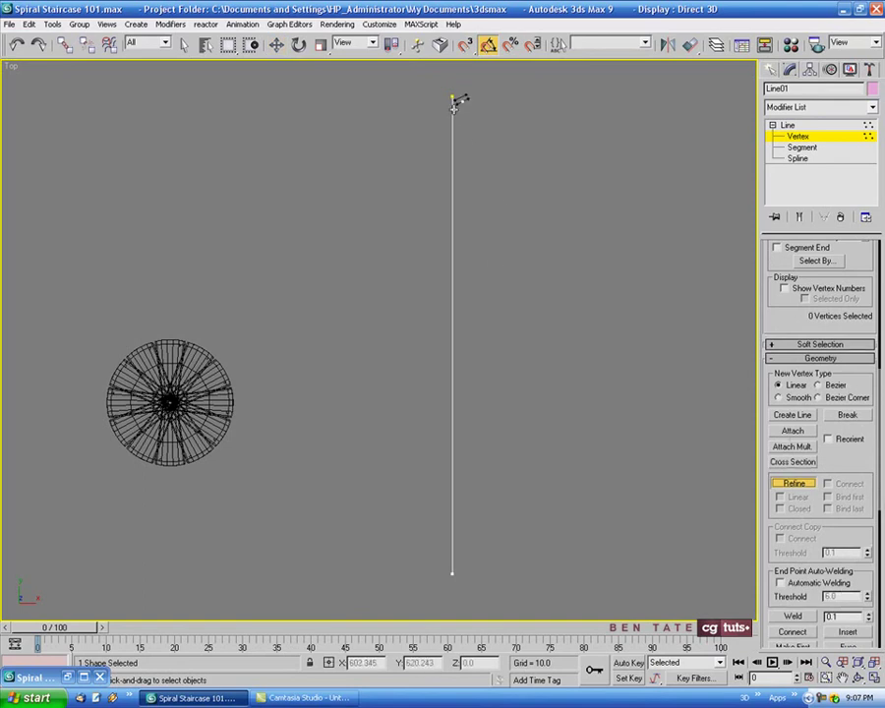
{"action": "left_click", "coordinate": [453, 108]}
{"action": "left_click", "coordinate": [454, 126]}
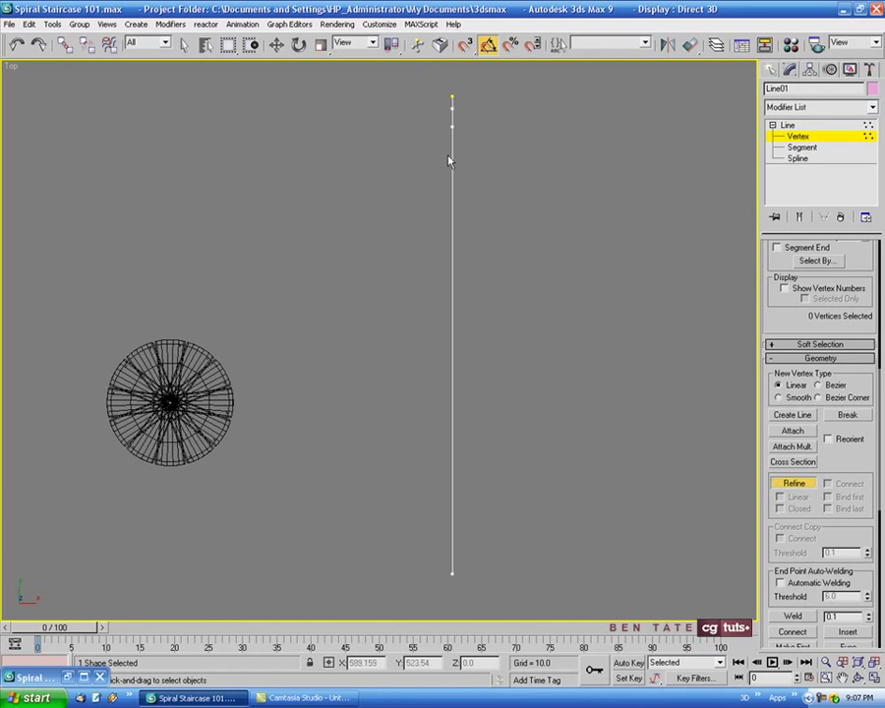
{"action": "left_click", "coordinate": [453, 141]}
{"action": "left_click", "coordinate": [452, 157]}
{"action": "left_click", "coordinate": [452, 171]}
{"action": "left_click", "coordinate": [452, 186]}
{"action": "left_click", "coordinate": [452, 203]}
{"action": "left_click", "coordinate": [452, 217]}
{"action": "left_click", "coordinate": [452, 233]}
{"action": "left_click", "coordinate": [452, 267]}
{"action": "left_click", "coordinate": [452, 285]}
{"action": "left_click", "coordinate": [452, 301]}
{"action": "left_click", "coordinate": [452, 318]}
{"action": "left_click", "coordinate": [452, 347]}
{"action": "left_click", "coordinate": [452, 371]}
{"action": "left_click", "coordinate": [452, 416]}
{"action": "left_click", "coordinate": [453, 433]}
{"action": "left_click", "coordinate": [452, 453]}
{"action": "left_click", "coordinate": [452, 477]}
{"action": "left_click", "coordinate": [788, 483]}
Select all vertices along the refined line and convert them from corner to Smooth
{"action": "middle_click_drag", "start_coordinate": [614, 378], "coordinate": [607, 381]}
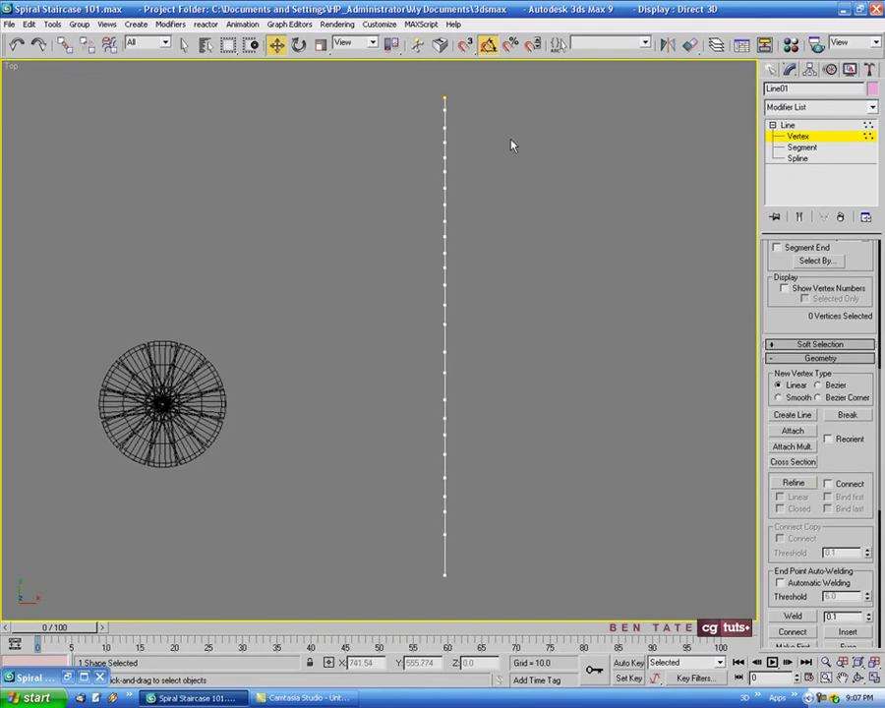
{"action": "left_click_drag", "start_coordinate": [498, 103], "coordinate": [501, 596]}
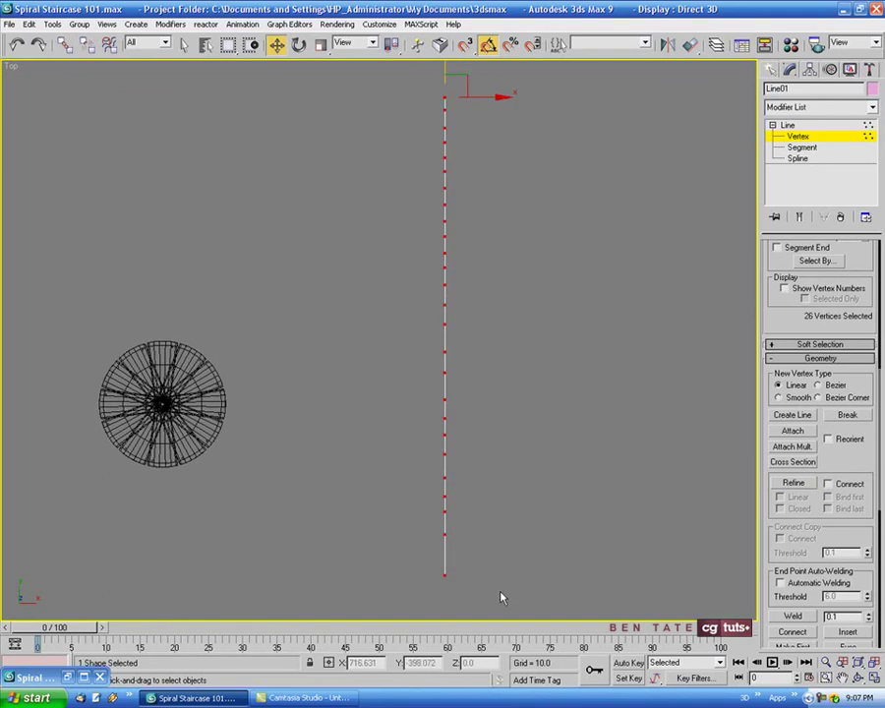
{"action": "right_click", "coordinate": [444, 398]}
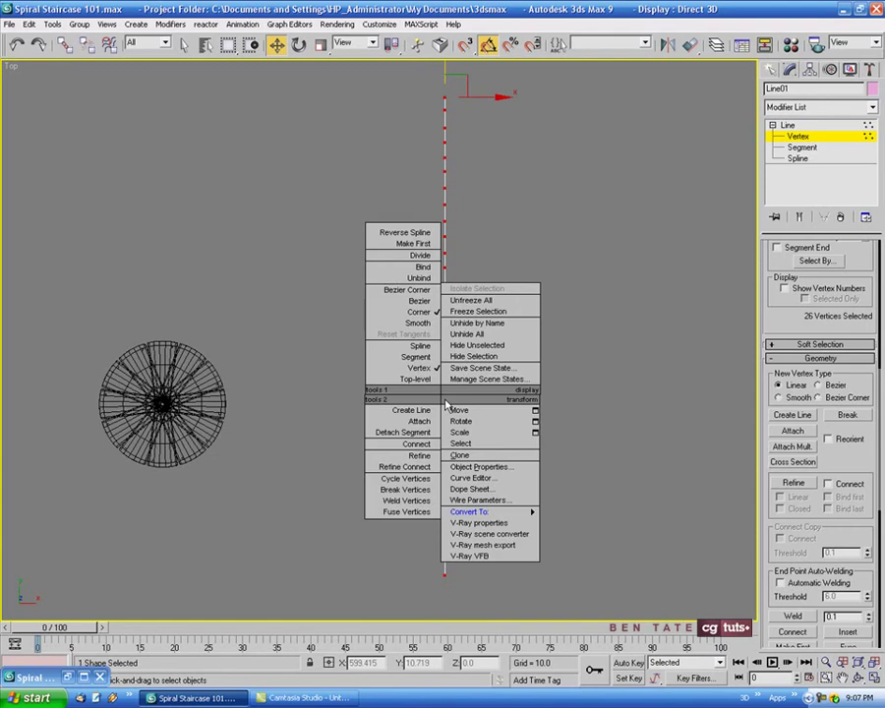
{"action": "left_click", "coordinate": [429, 327]}
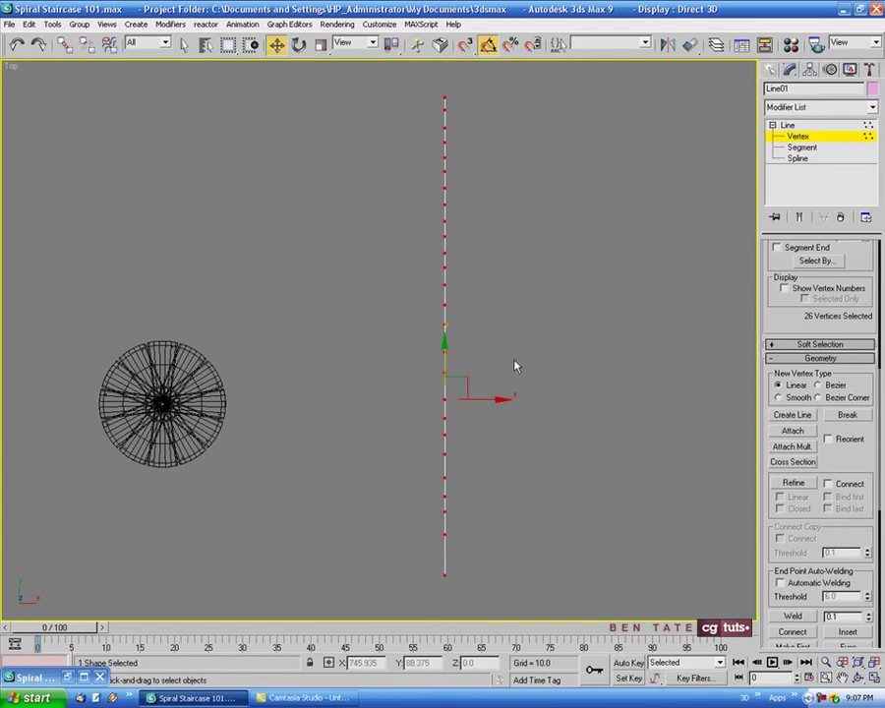
{"action": "middle_click_drag", "start_coordinate": [515, 362], "coordinate": [578, 366]}
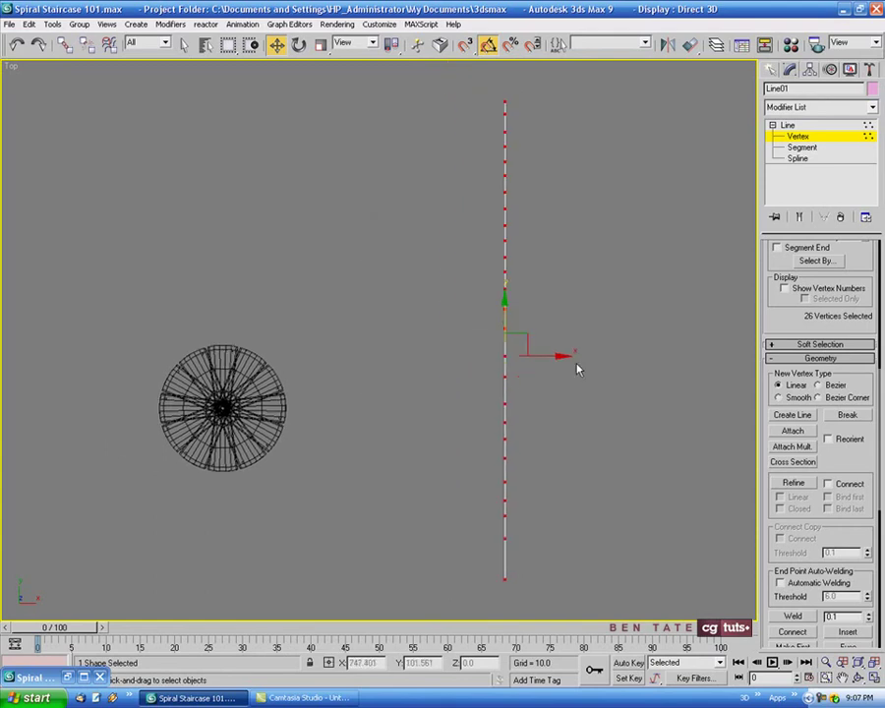
Leave vertex level and raise the whole line above the staircase in the left view, to a height of about Z 786
{"action": "left_click", "coordinate": [787, 125]}
{"action": "key", "text": "alt+w"}
{"action": "middle_click", "coordinate": [573, 499]}
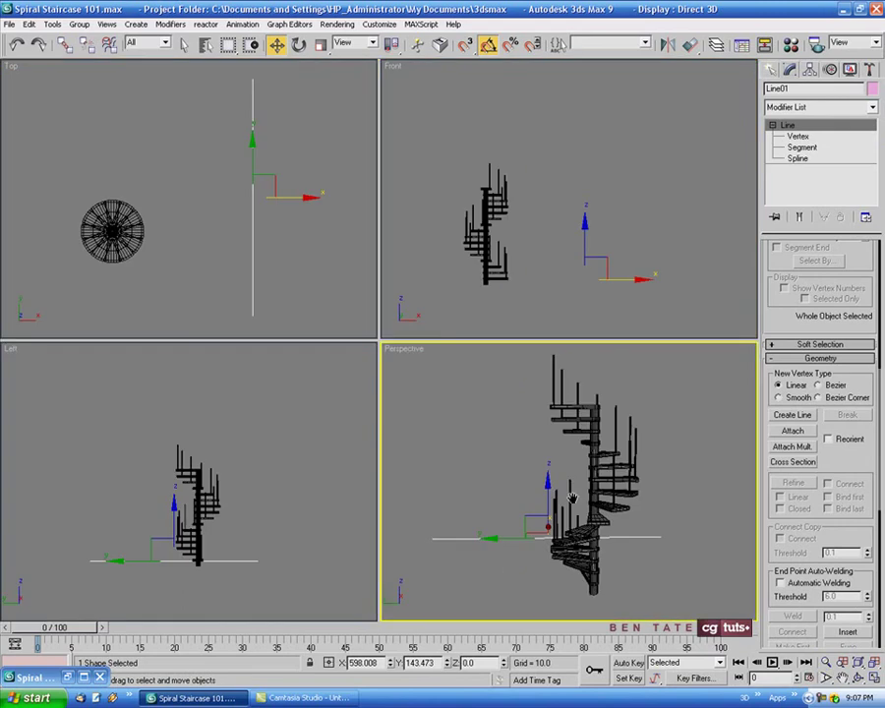
{"action": "middle_click_drag", "start_coordinate": [260, 469], "coordinate": [286, 472]}
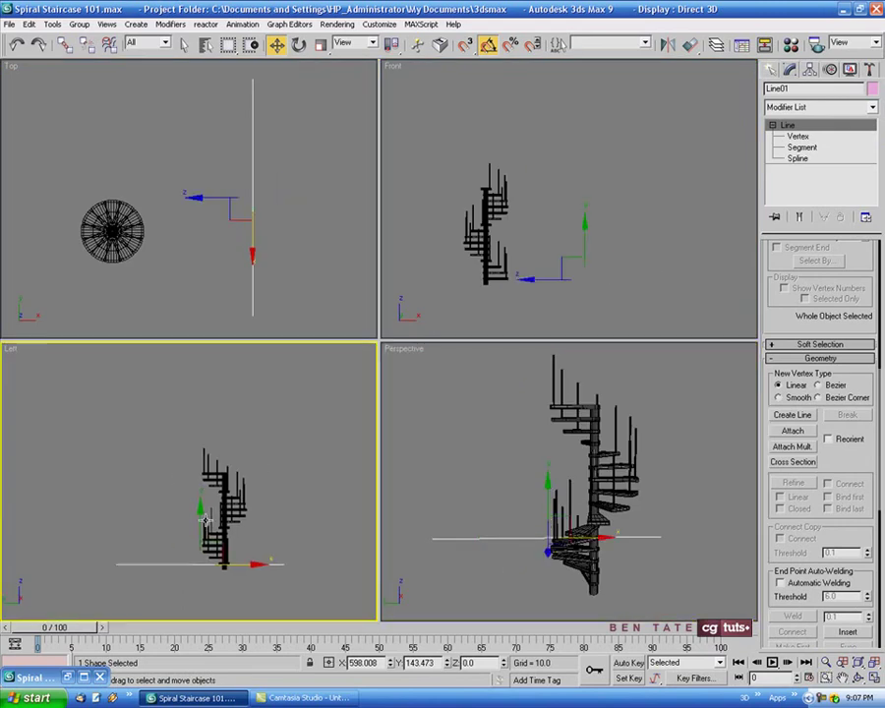
{"action": "left_click_drag", "start_coordinate": [206, 521], "coordinate": [216, 388]}
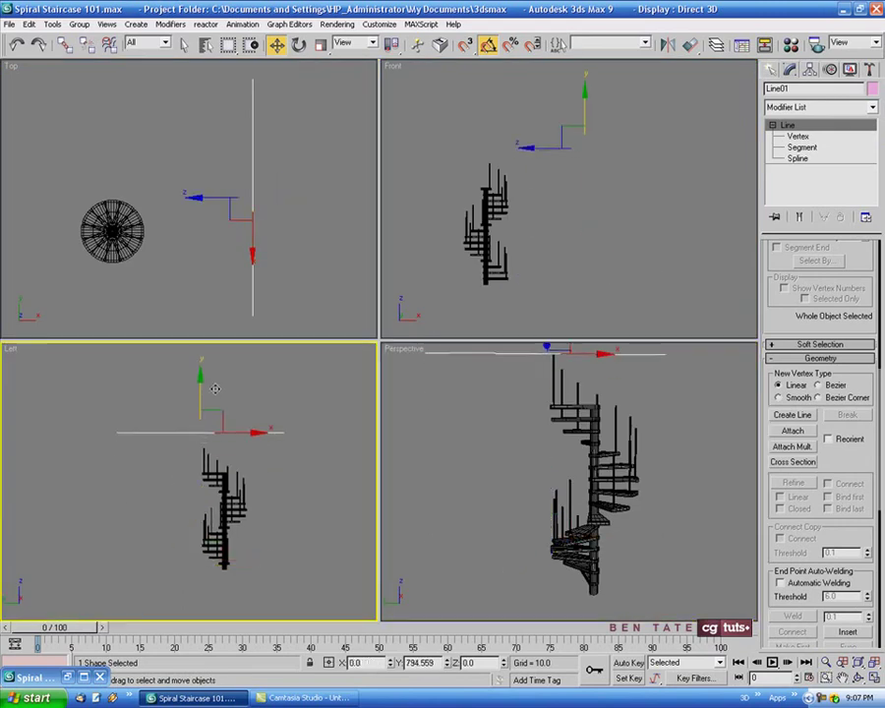
{"action": "middle_click", "coordinate": [590, 430]}
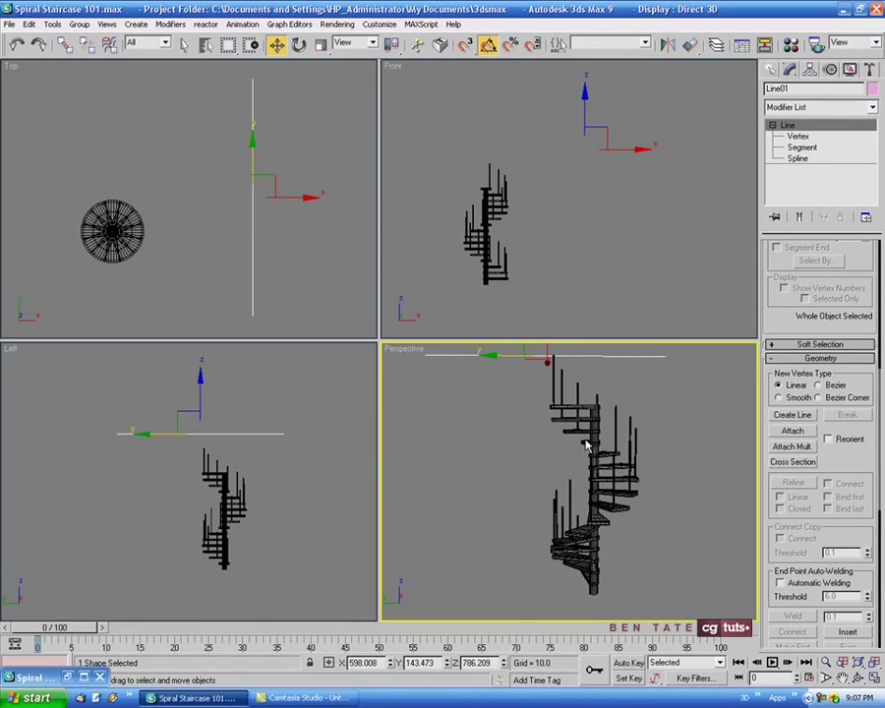
Move the line along X closer to the staircase in the perspective view, to about X 332
{"action": "key", "text": "alt+w"}
{"action": "middle_click_drag", "start_coordinate": [560, 406], "coordinate": [502, 461], "text": "alt"}
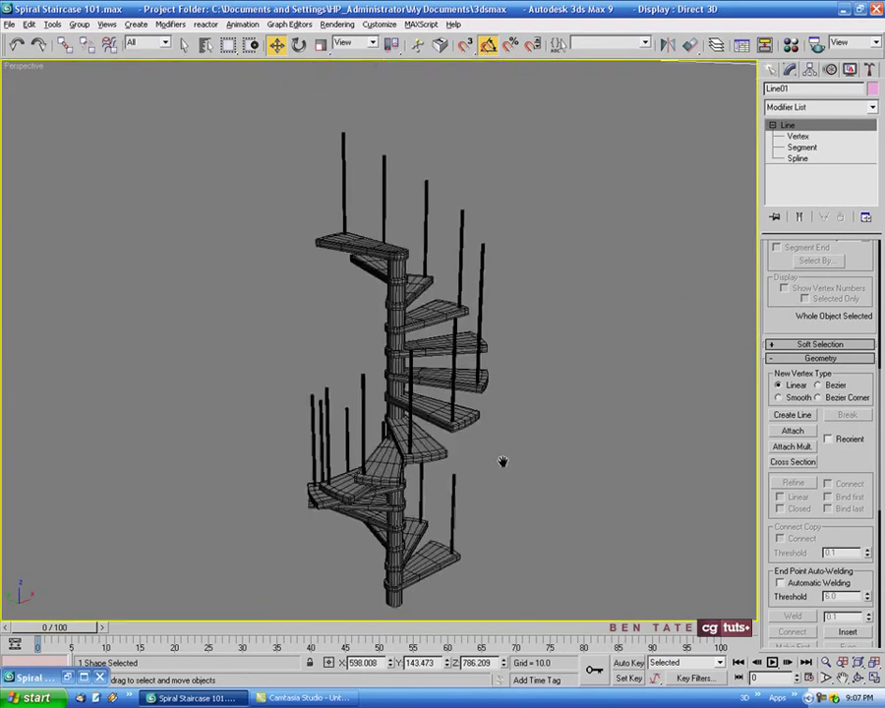
{"action": "scroll", "coordinate": [502, 461], "scroll_direction": "down", "scroll_amount": 5}
{"action": "middle_click_drag", "start_coordinate": [510, 455], "coordinate": [511, 497]}
{"action": "left_click_drag", "start_coordinate": [556, 250], "coordinate": [490, 252]}
{"action": "scroll", "coordinate": [505, 364], "scroll_direction": "down", "scroll_amount": 2}
{"action": "scroll", "coordinate": [513, 370], "scroll_direction": "up", "scroll_amount": 2}
{"action": "middle_click_drag", "start_coordinate": [507, 370], "coordinate": [471, 360]}
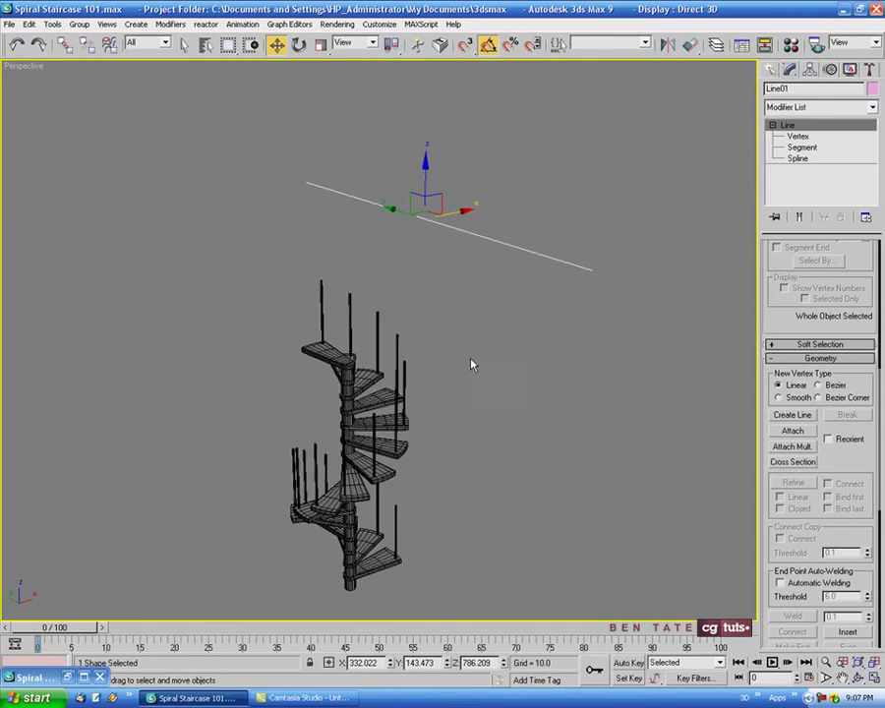
Select all the step groups from Step01 to Step31 by name, ungroup them and clear the selection
{"action": "left_click", "coordinate": [794, 138]}
{"action": "left_click", "coordinate": [795, 139]}
{"action": "middle_click_drag", "start_coordinate": [634, 282], "coordinate": [623, 281], "text": "alt"}
{"action": "key", "text": "h"}
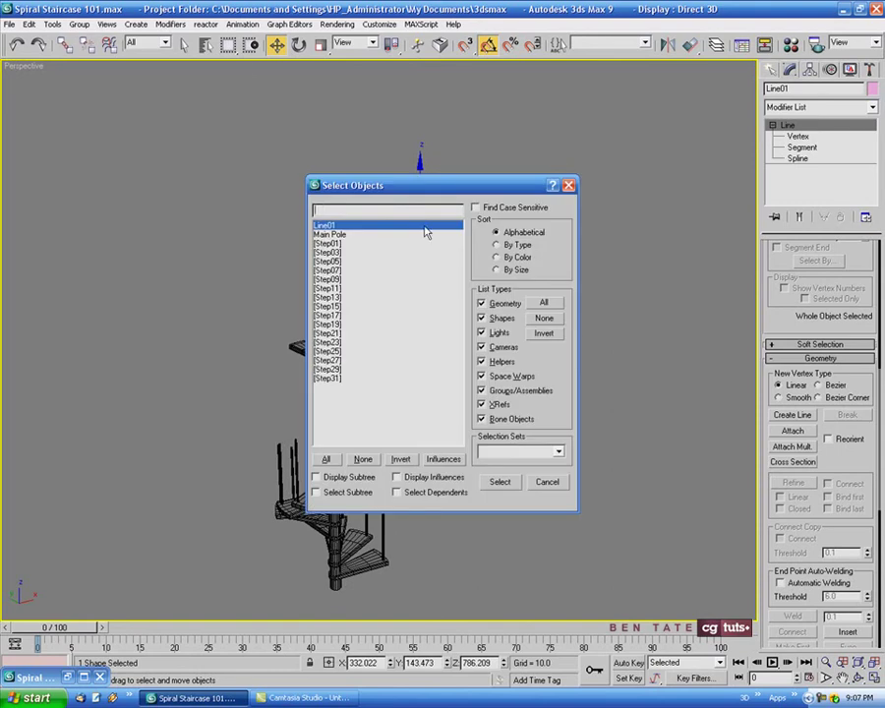
{"action": "left_click_drag", "start_coordinate": [418, 192], "coordinate": [412, 204]}
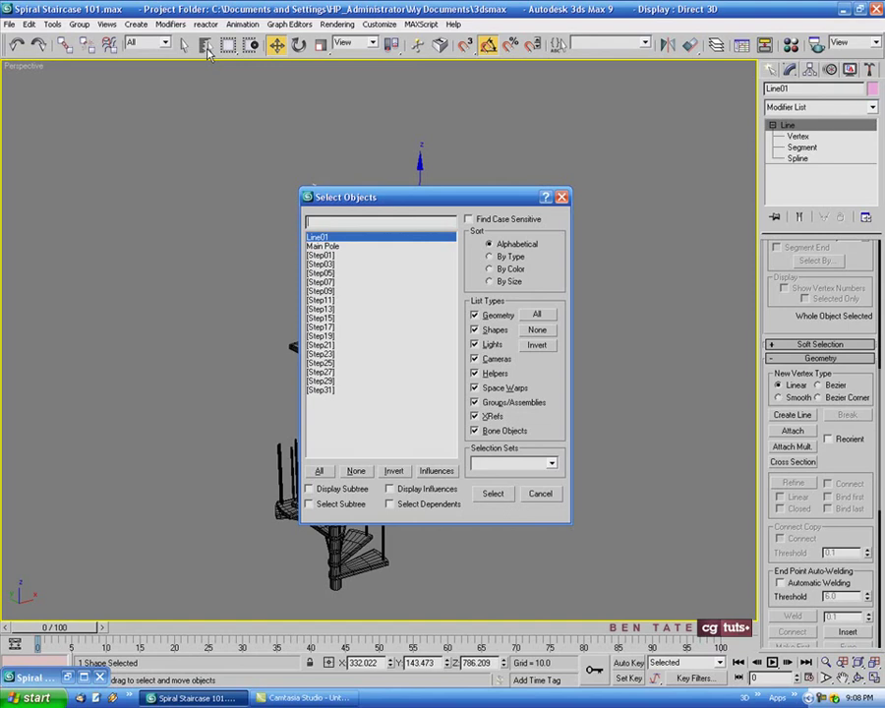
{"action": "left_click_drag", "start_coordinate": [339, 259], "coordinate": [339, 393]}
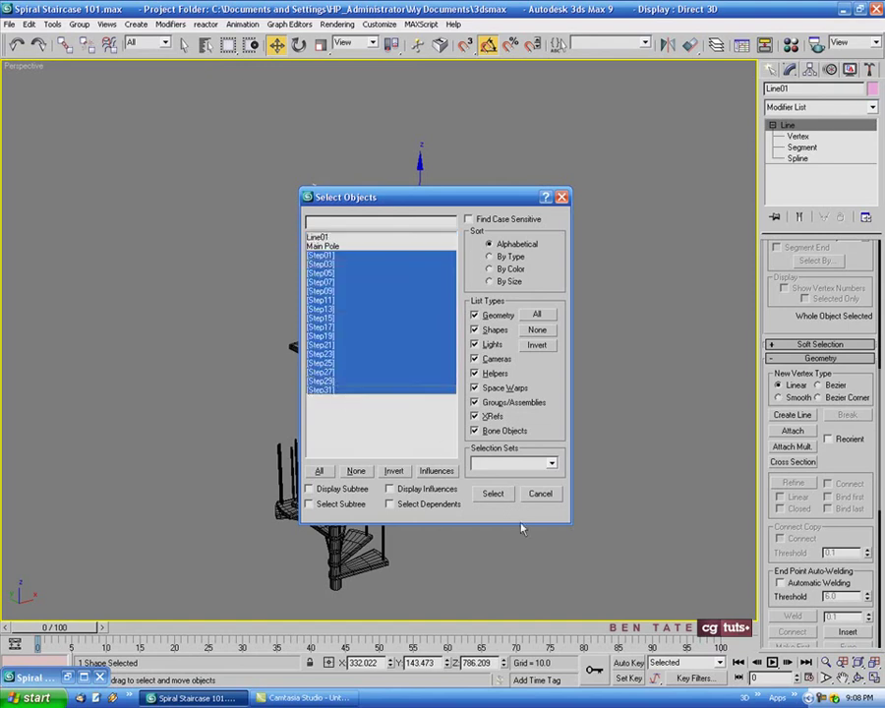
{"action": "left_click", "coordinate": [494, 495]}
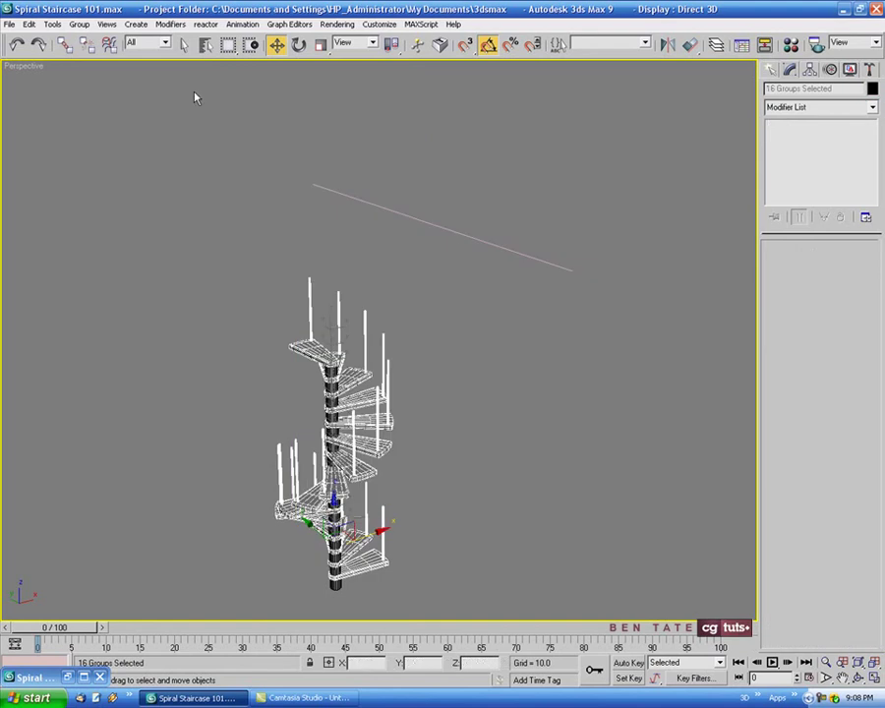
{"action": "left_click", "coordinate": [78, 24]}
{"action": "left_click", "coordinate": [90, 52]}
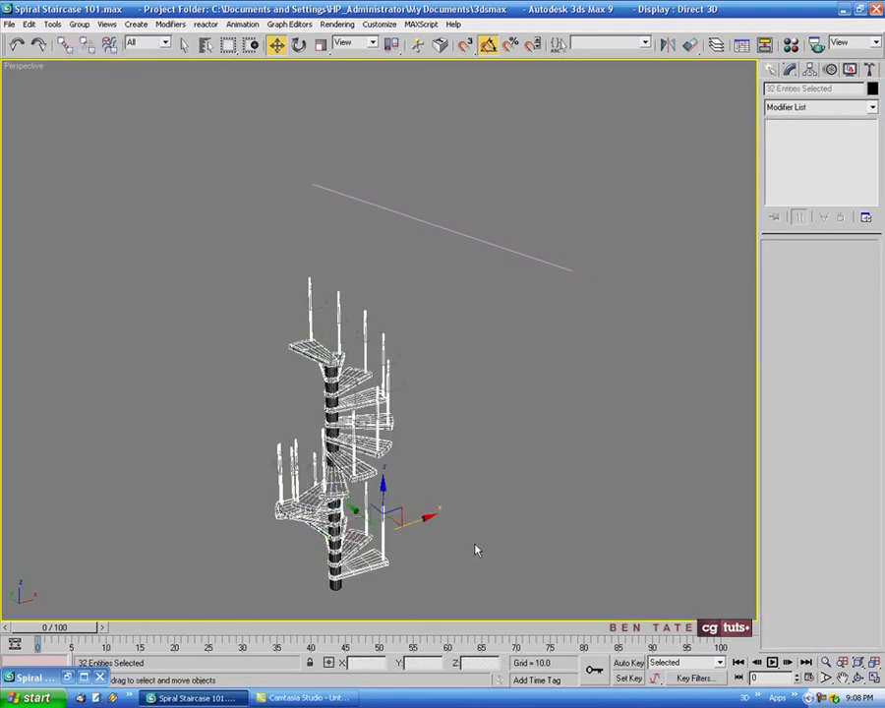
{"action": "left_click", "coordinate": [507, 430]}
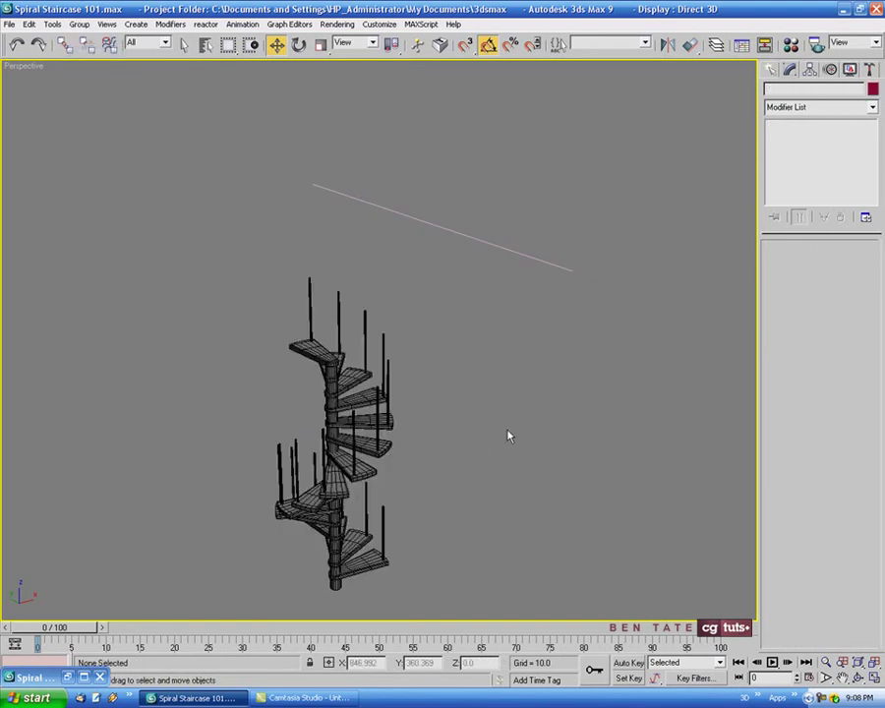
Reselect the line at vertex level and turn on 3D snapping with the Vertex snap option
{"action": "mouse_move", "coordinate": [506, 430]}
{"action": "middle_mouse_down", "text": "alt"}
{"action": "mouse_move", "coordinate": [502, 408]}
{"action": "mouse_move", "coordinate": [509, 415]}
{"action": "middle_mouse_up", "text": "alt"}
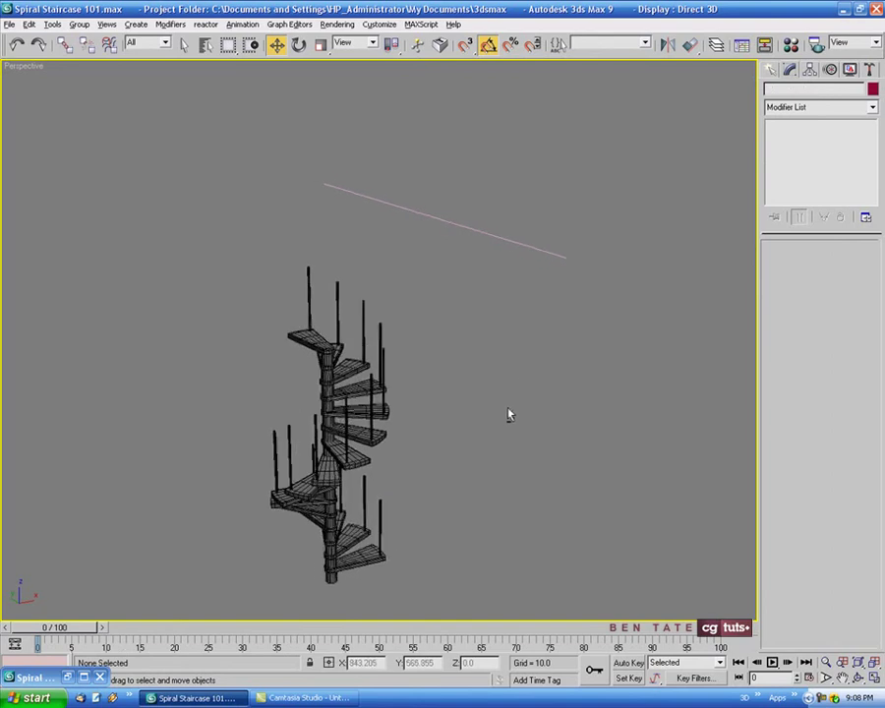
{"action": "left_click_drag", "start_coordinate": [498, 209], "coordinate": [526, 287]}
{"action": "middle_click_drag", "start_coordinate": [521, 361], "coordinate": [538, 372]}
{"action": "left_click", "coordinate": [798, 135]}
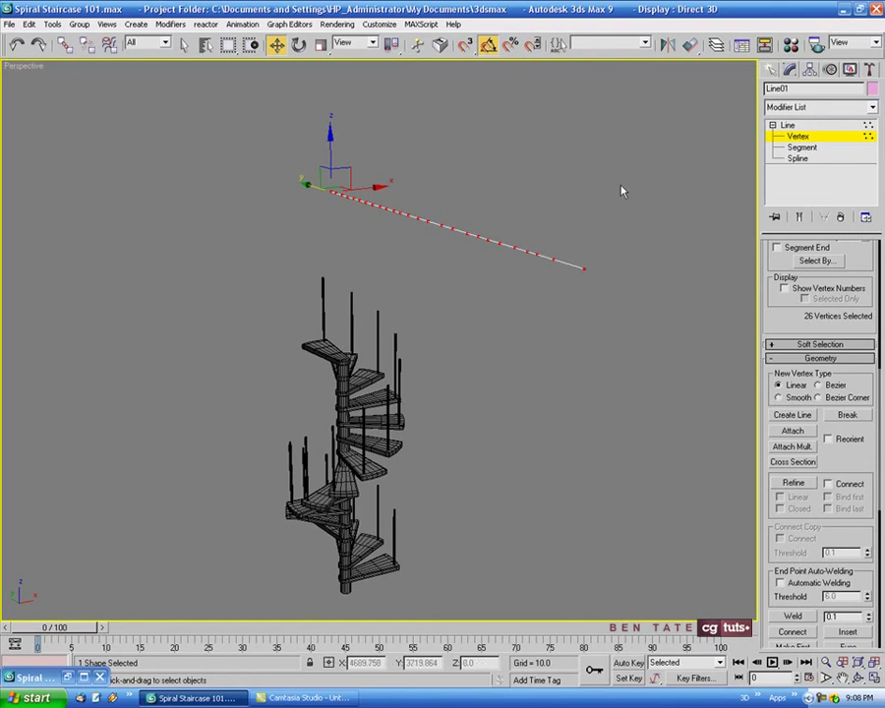
{"action": "right_click", "coordinate": [466, 45]}
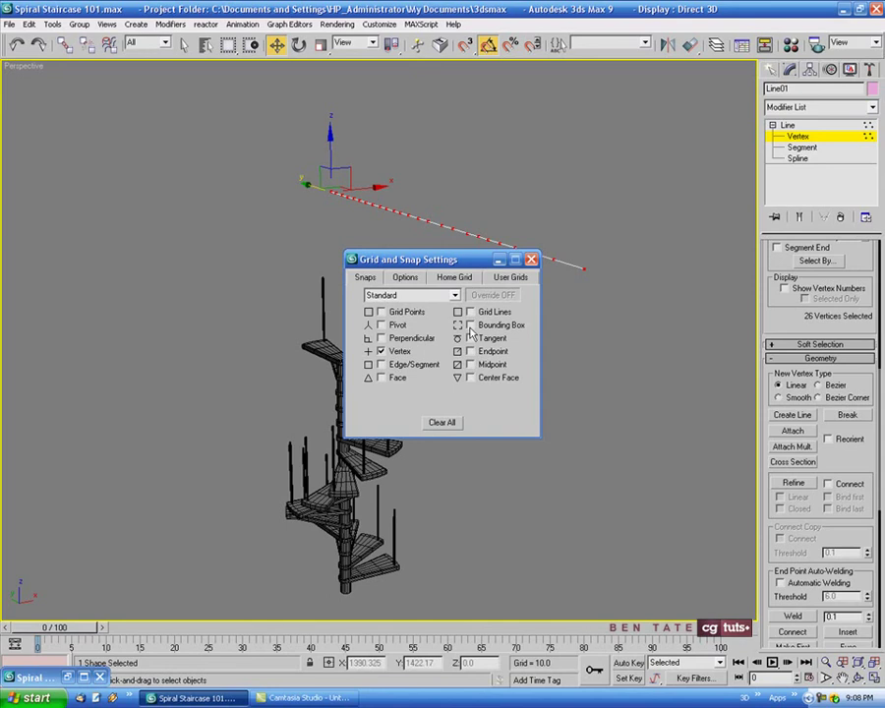
{"action": "left_click", "coordinate": [531, 259]}
{"action": "left_click", "coordinate": [466, 45]}
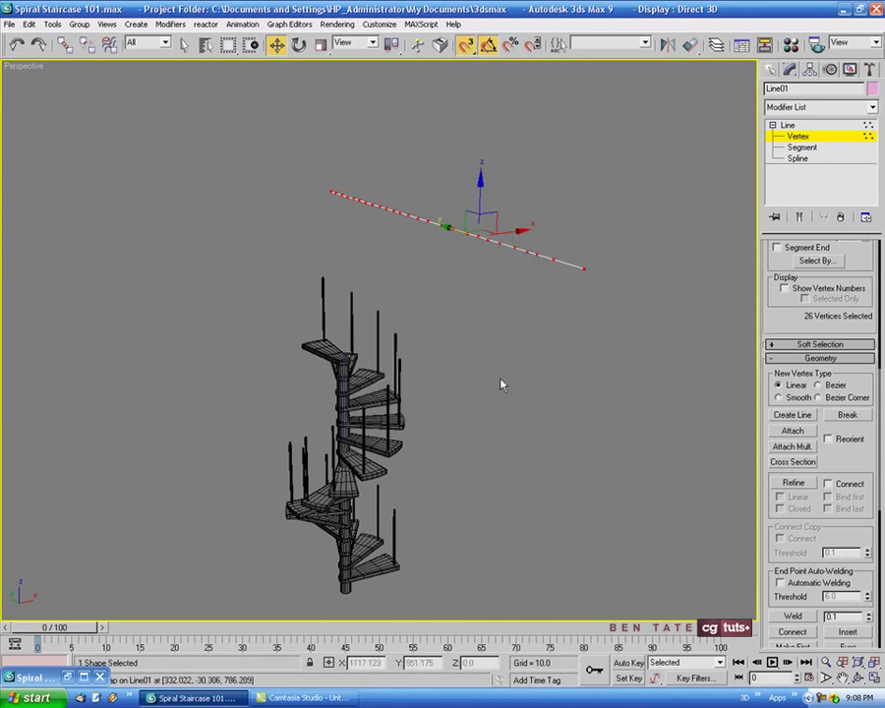
Snap the line's first vertex onto the top of the highest step's post, Post16
{"action": "mouse_move", "coordinate": [539, 356]}
{"action": "middle_mouse_down", "text": "alt"}
{"action": "mouse_move", "coordinate": [529, 364]}
{"action": "mouse_move", "coordinate": [551, 365]}
{"action": "middle_mouse_up", "text": "alt"}
{"action": "left_click", "coordinate": [469, 303]}
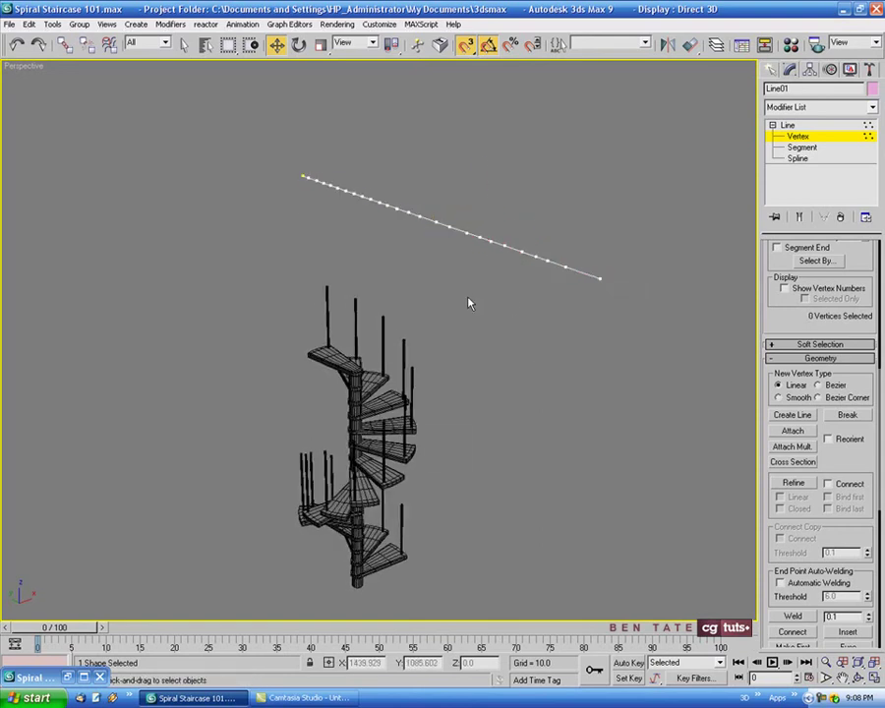
{"action": "middle_click_drag", "start_coordinate": [302, 222], "coordinate": [305, 208], "text": "alt"}
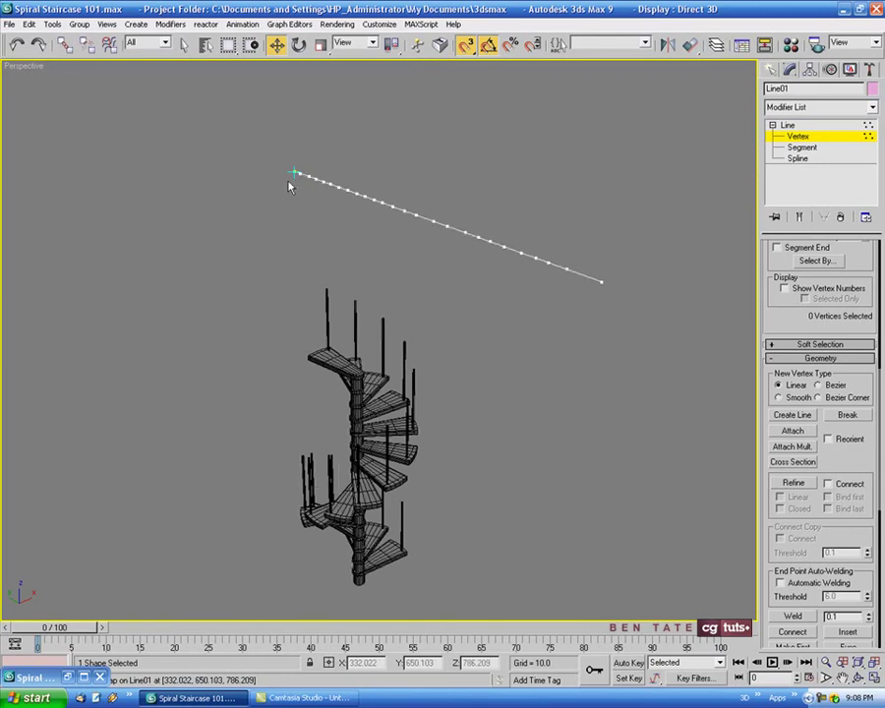
{"action": "left_click", "coordinate": [293, 173]}
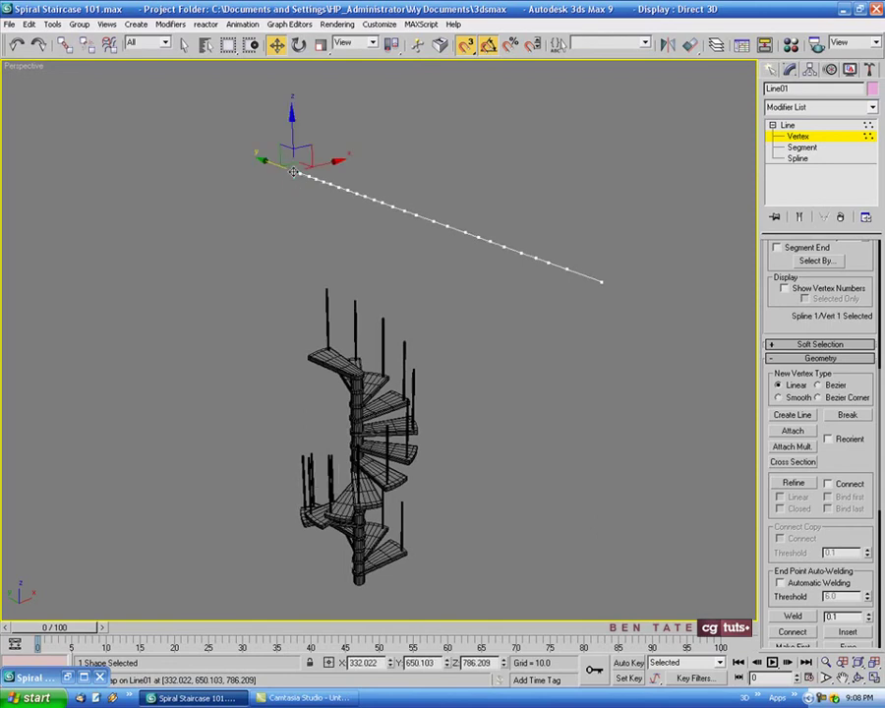
{"action": "left_click_drag", "start_coordinate": [293, 173], "coordinate": [334, 288]}
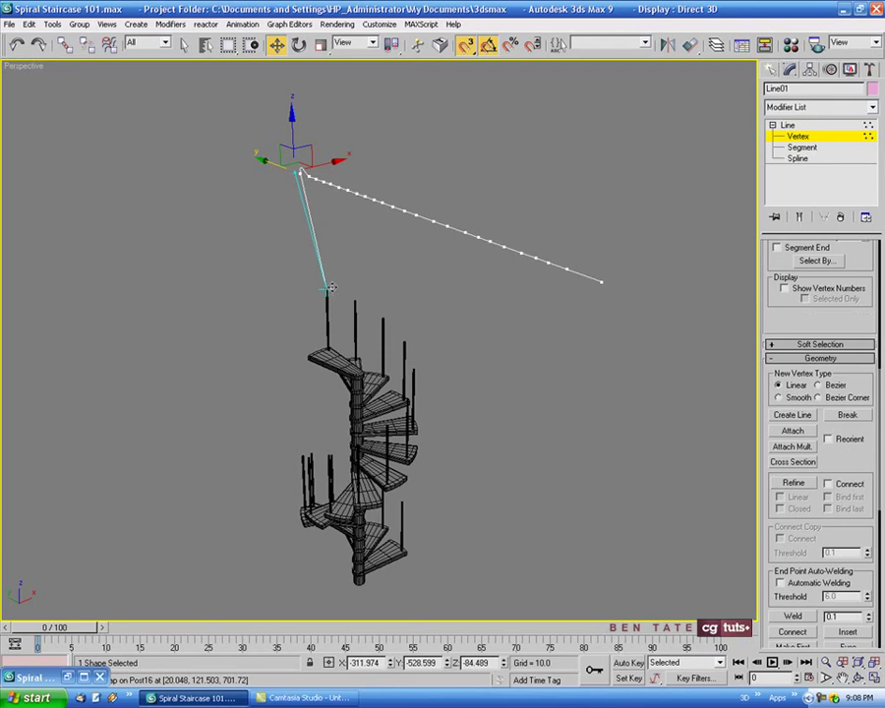
{"action": "left_click_drag", "start_coordinate": [329, 290], "coordinate": [329, 291]}
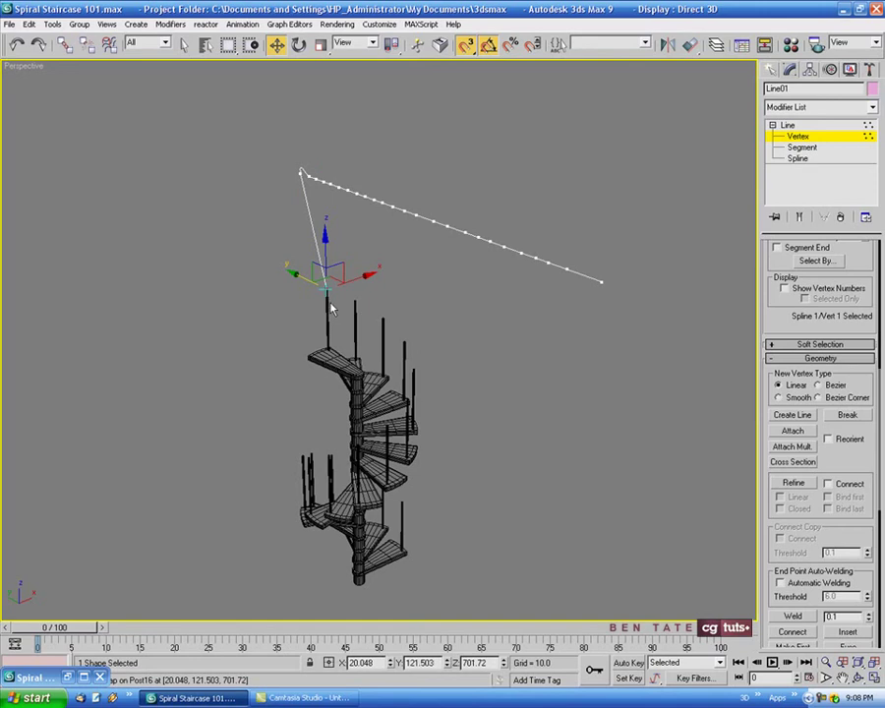
Snap the line's second and third vertices onto the tops of the next two posts down, Post15 and Post14
{"action": "middle_click_drag", "start_coordinate": [333, 323], "coordinate": [319, 317], "text": "alt"}
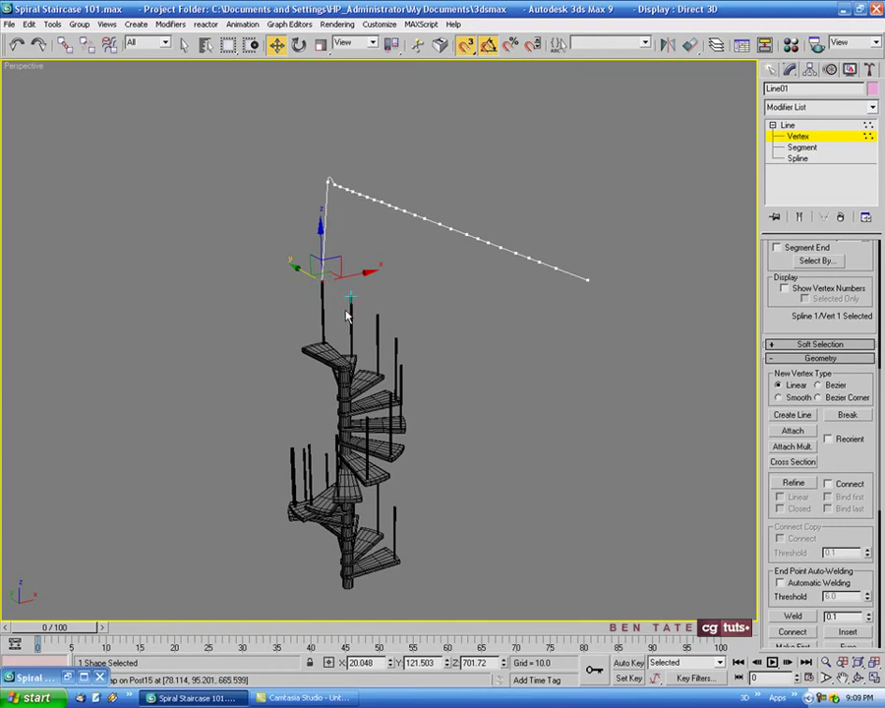
{"action": "scroll", "coordinate": [425, 323], "scroll_direction": "up", "scroll_amount": 4}
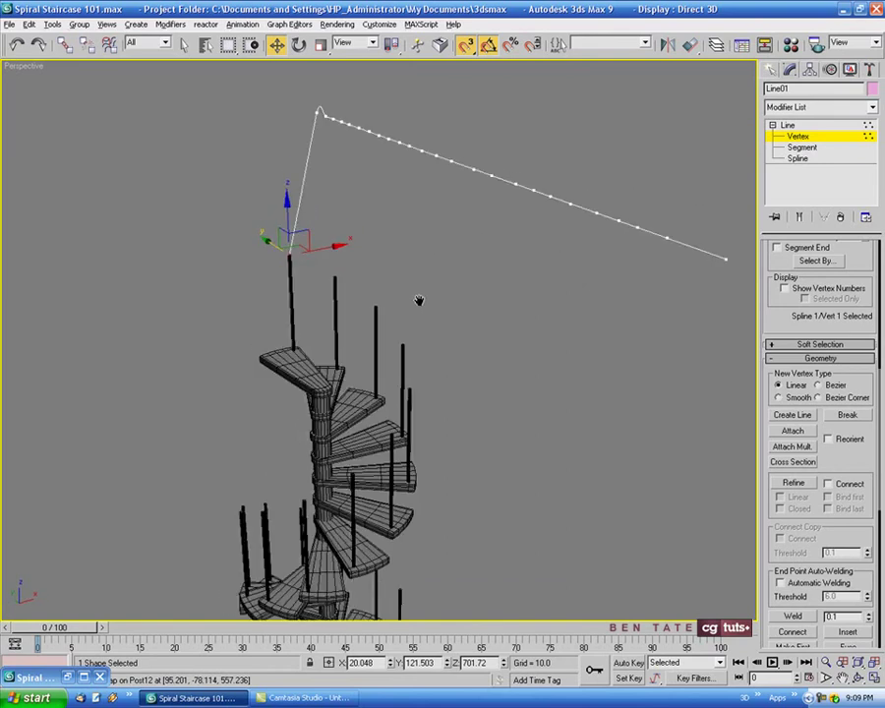
{"action": "mouse_move", "coordinate": [419, 299]}
{"action": "middle_mouse_down", "text": "alt"}
{"action": "mouse_move", "coordinate": [419, 312]}
{"action": "mouse_move", "coordinate": [403, 291]}
{"action": "middle_mouse_up", "text": "alt"}
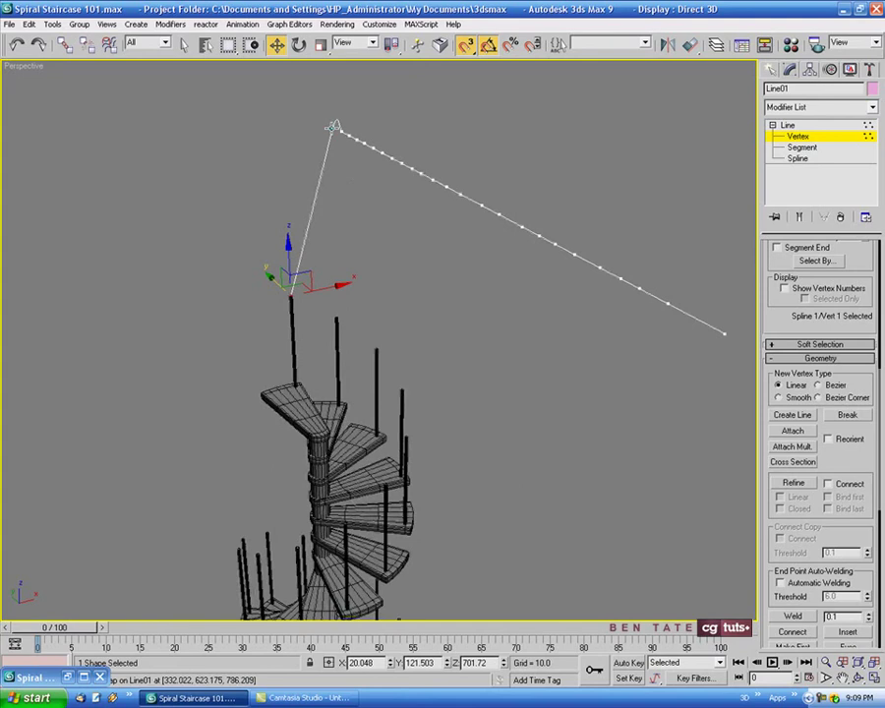
{"action": "left_click_drag", "start_coordinate": [333, 126], "coordinate": [337, 308]}
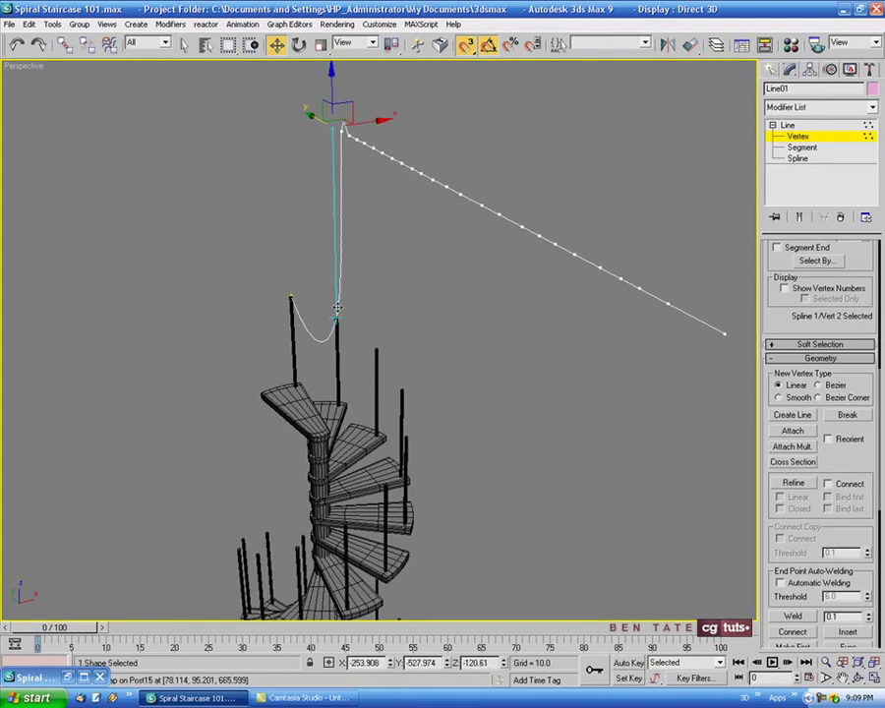
{"action": "left_click", "coordinate": [336, 301]}
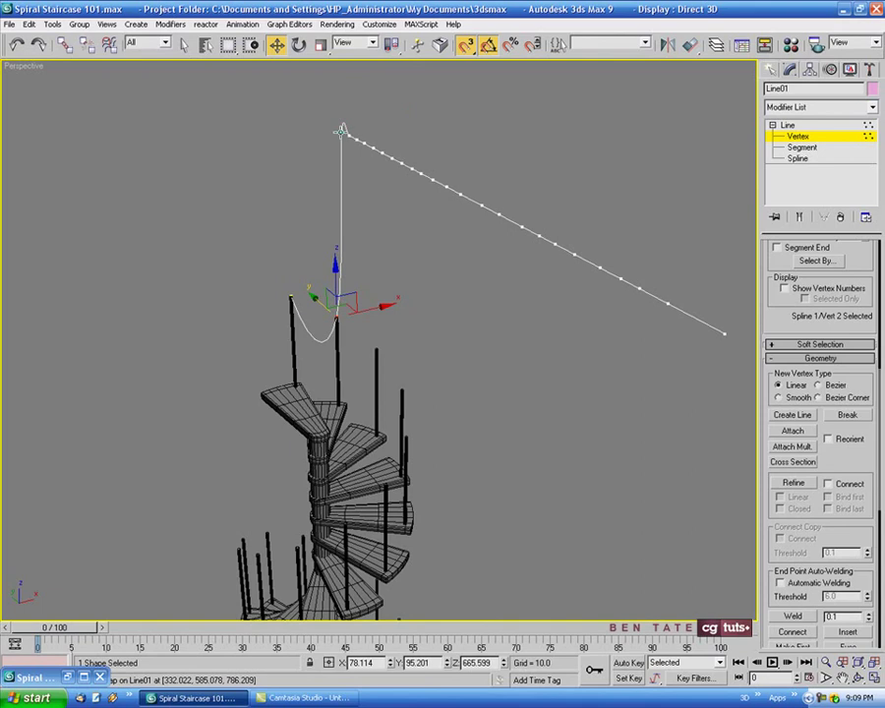
{"action": "left_click_drag", "start_coordinate": [341, 130], "coordinate": [376, 346]}
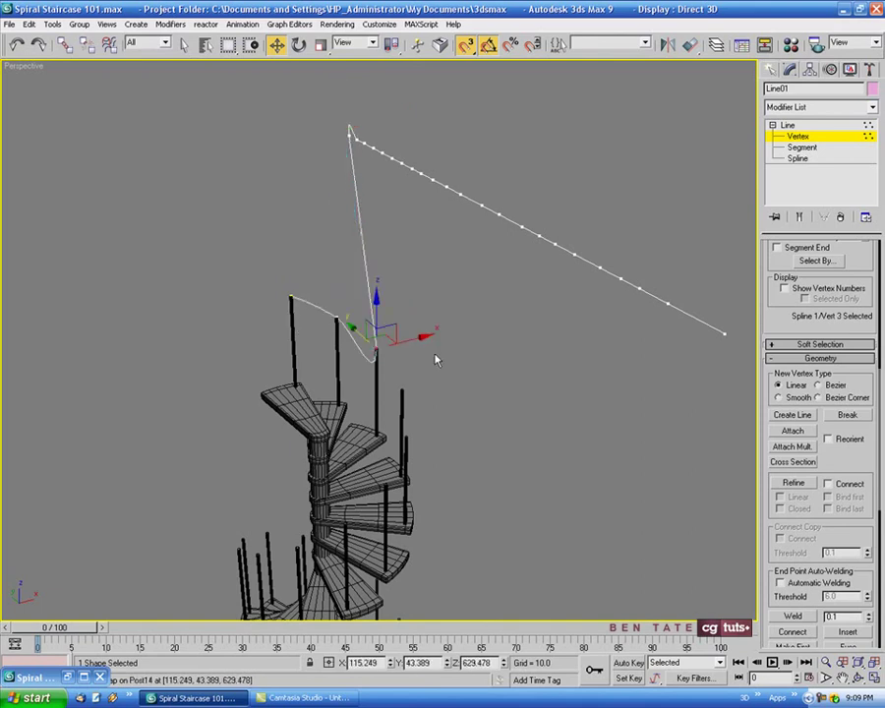
Snap the line's fourth vertex onto the top of the fourth post from the top of the staircase
{"action": "middle_click_drag", "start_coordinate": [436, 359], "coordinate": [426, 335]}
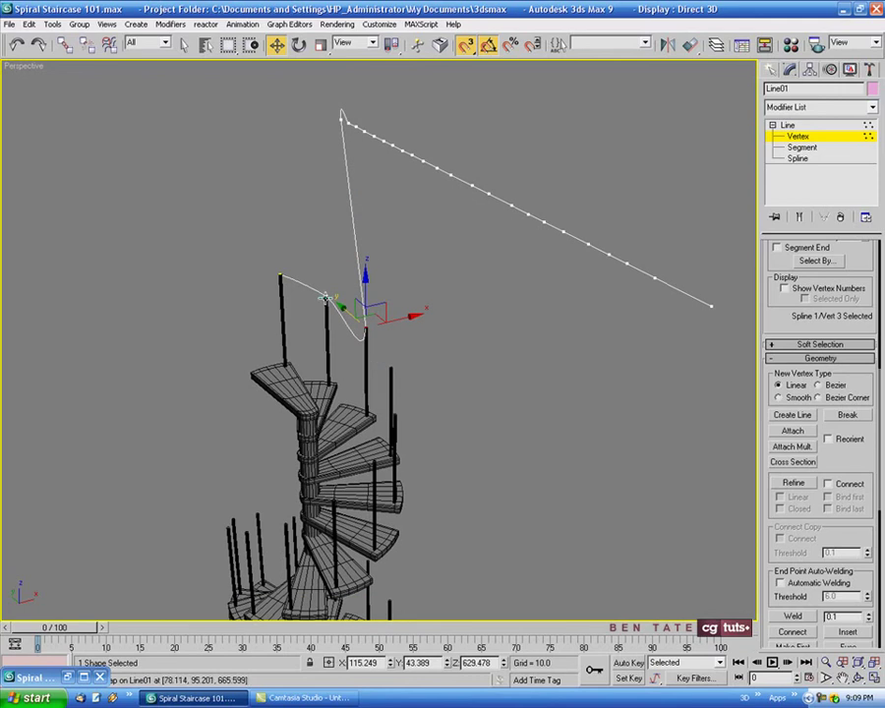
{"action": "middle_click_drag", "start_coordinate": [368, 363], "coordinate": [436, 352], "text": "alt"}
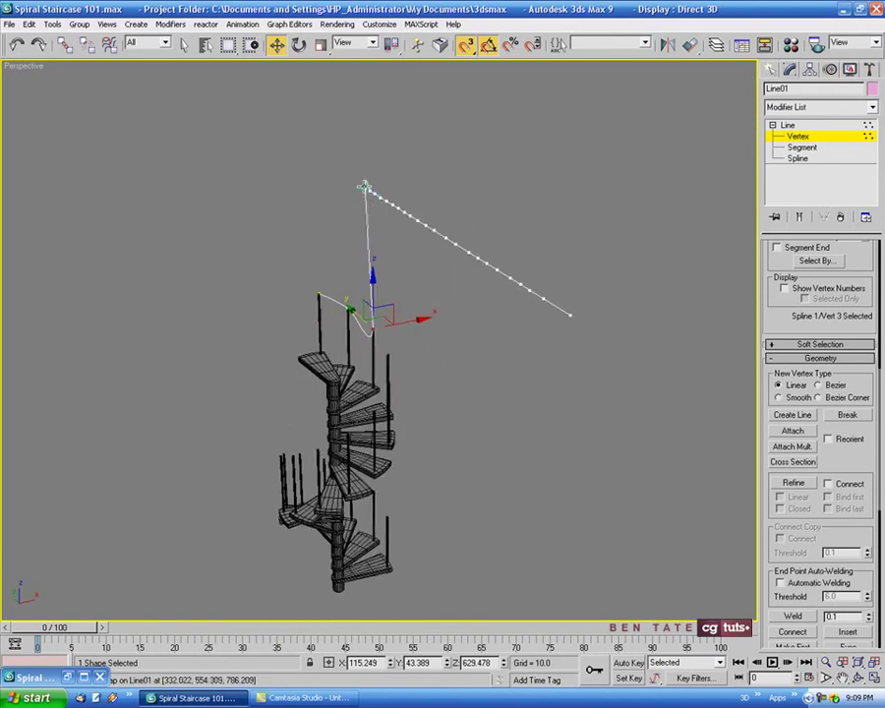
{"action": "left_click_drag", "start_coordinate": [365, 186], "coordinate": [388, 354]}
{"action": "mouse_move", "coordinate": [438, 348]}
{"action": "middle_mouse_down", "text": "alt"}
{"action": "mouse_move", "coordinate": [474, 340]}
{"action": "mouse_move", "coordinate": [447, 346]}
{"action": "middle_mouse_up", "text": "alt"}
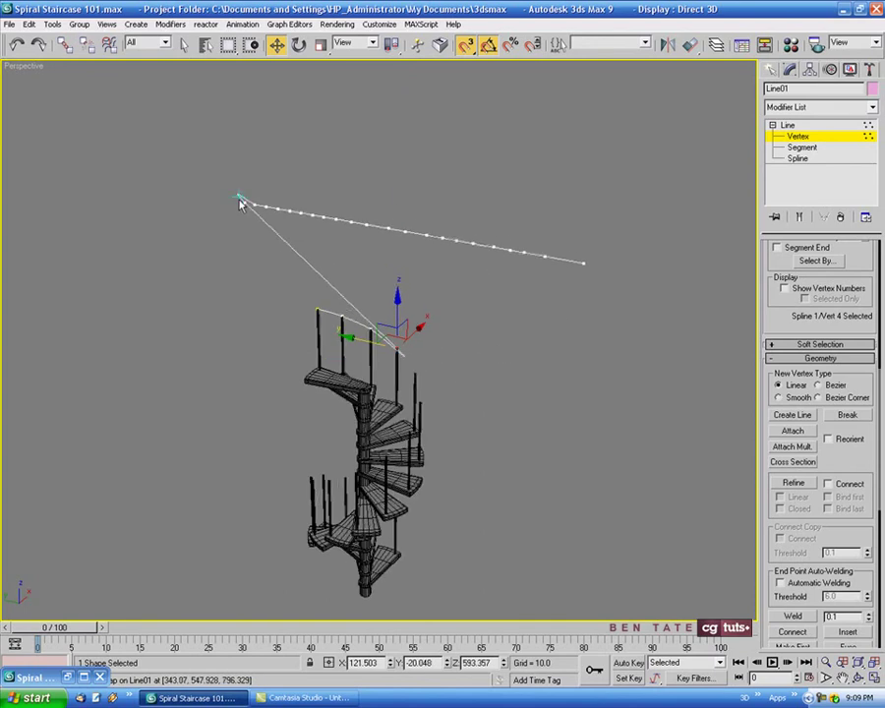
Snap the line's fifth and sixth vertices onto the tops of the next two posts down the staircase
{"action": "left_click_drag", "start_coordinate": [241, 202], "coordinate": [415, 367]}
{"action": "middle_click_drag", "start_coordinate": [433, 345], "coordinate": [476, 338], "text": "alt"}
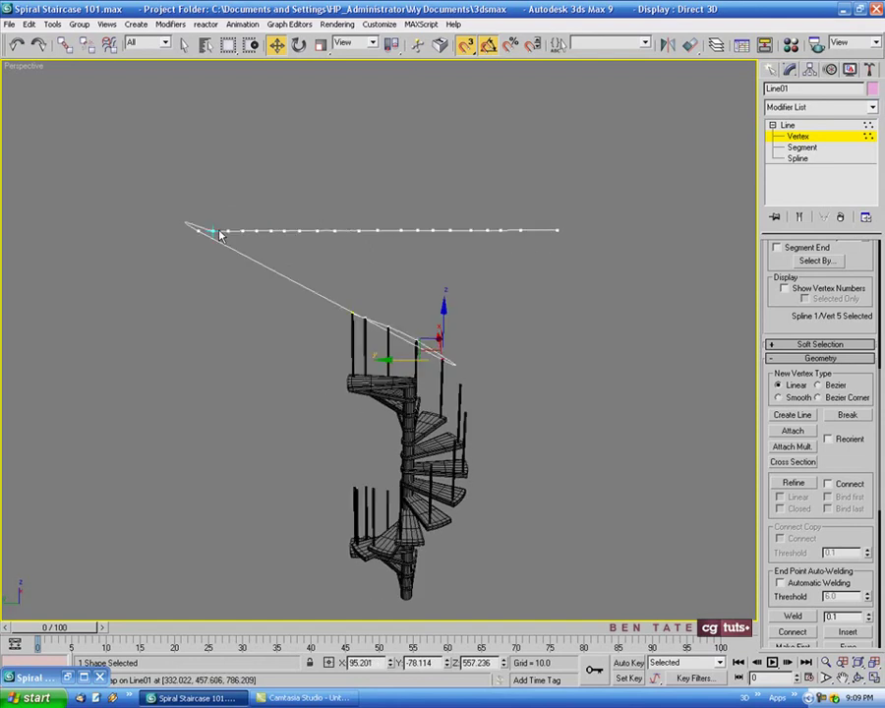
{"action": "left_click_drag", "start_coordinate": [197, 232], "coordinate": [468, 383]}
{"action": "middle_click_drag", "start_coordinate": [468, 383], "coordinate": [545, 290], "text": "alt"}
{"action": "scroll", "coordinate": [463, 325], "scroll_direction": "up", "scroll_amount": 3}
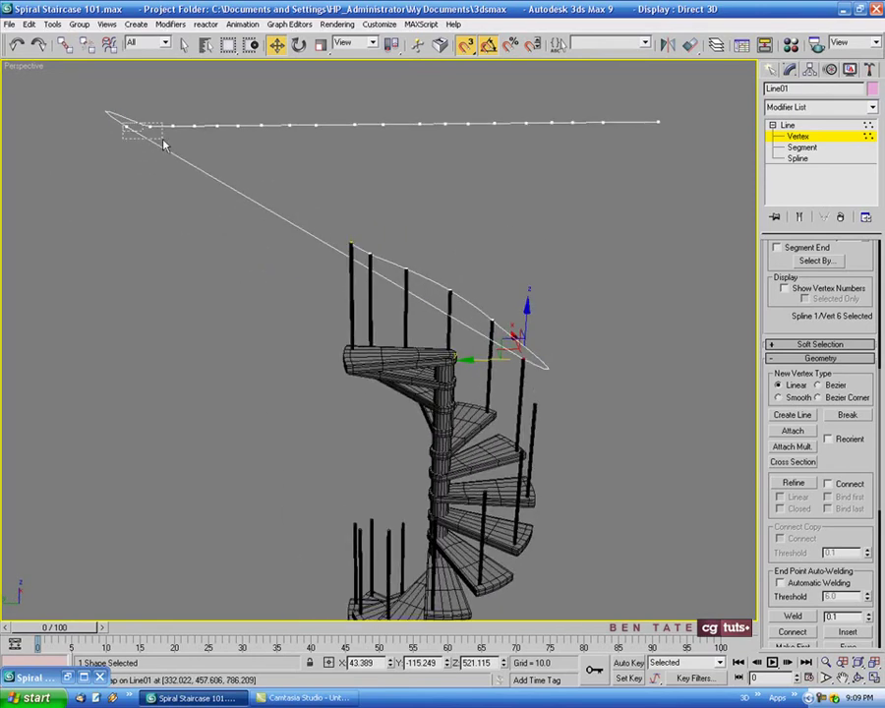
Snap the line's seventh and eighth vertices onto the tops of the following two posts down
{"action": "left_click_drag", "start_coordinate": [163, 144], "coordinate": [531, 401]}
{"action": "middle_click_drag", "start_coordinate": [531, 401], "coordinate": [516, 343], "text": "alt"}
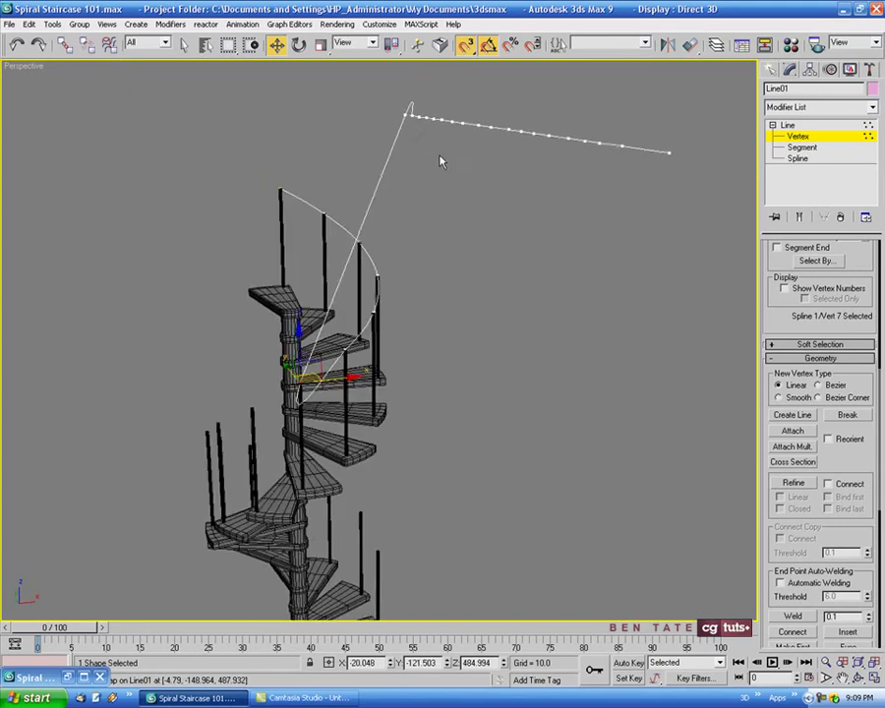
{"action": "left_click", "coordinate": [406, 111]}
{"action": "left_click_drag", "start_coordinate": [404, 113], "coordinate": [252, 399]}
{"action": "middle_click_drag", "start_coordinate": [451, 350], "coordinate": [482, 327], "text": "alt"}
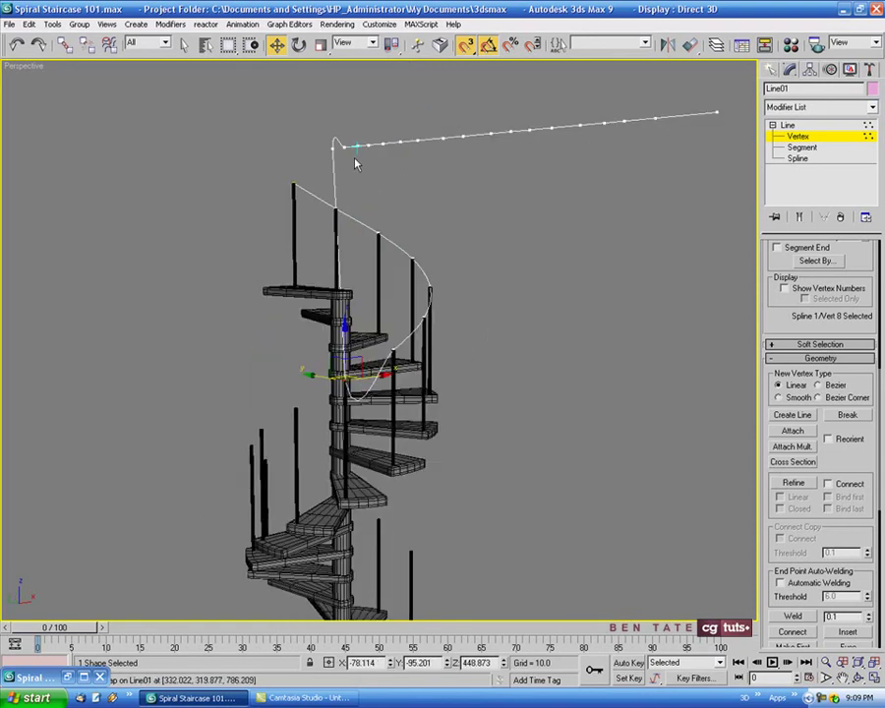
Snap the line's ninth and tenth vertices onto the next two post tops around the spiral
{"action": "left_click_drag", "start_coordinate": [334, 146], "coordinate": [296, 408]}
{"action": "left_click_drag", "start_coordinate": [344, 147], "coordinate": [260, 431]}
{"action": "middle_click_drag", "start_coordinate": [251, 413], "coordinate": [274, 390], "text": "alt"}
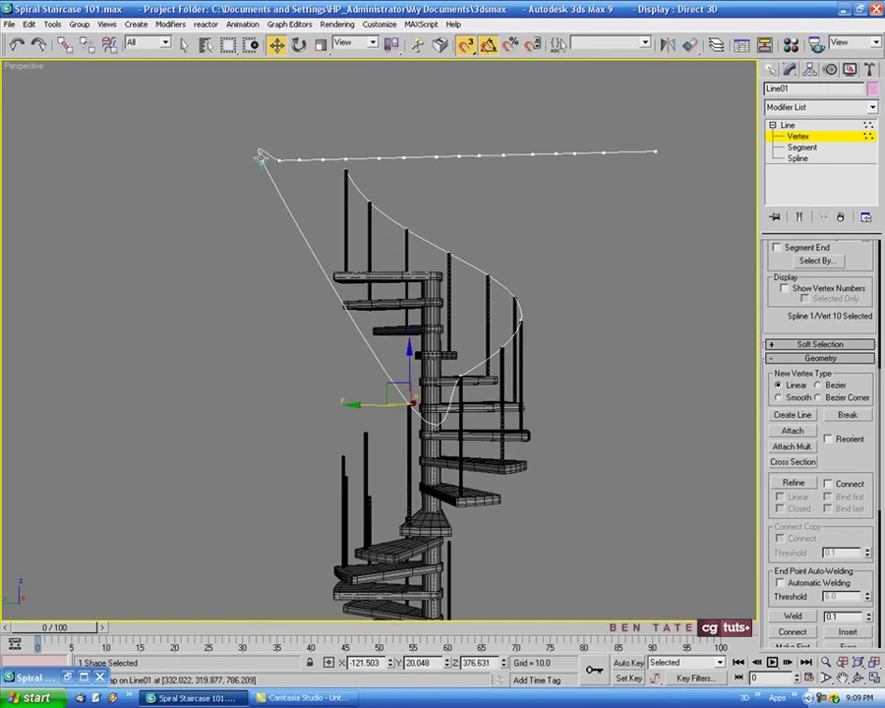
Snap the line's eleventh, twelfth and thirteenth vertices onto the tops of the next three posts down
{"action": "left_click_drag", "start_coordinate": [260, 157], "coordinate": [366, 429]}
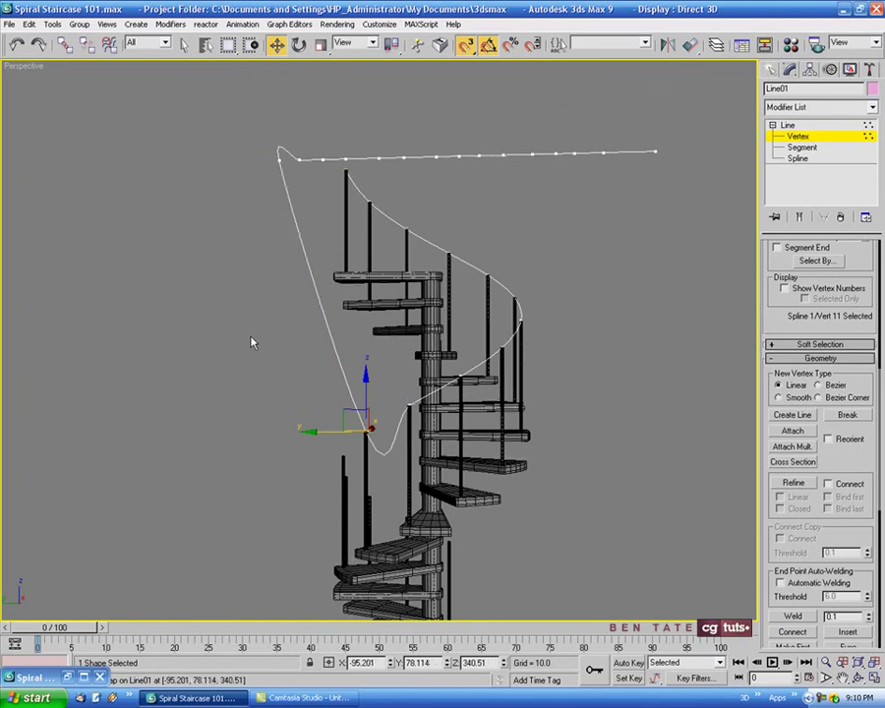
{"action": "mouse_move", "coordinate": [251, 341]}
{"action": "middle_mouse_down", "text": "alt"}
{"action": "mouse_move", "coordinate": [291, 330]}
{"action": "mouse_move", "coordinate": [242, 321]}
{"action": "middle_mouse_up", "text": "alt"}
{"action": "left_click", "coordinate": [174, 137]}
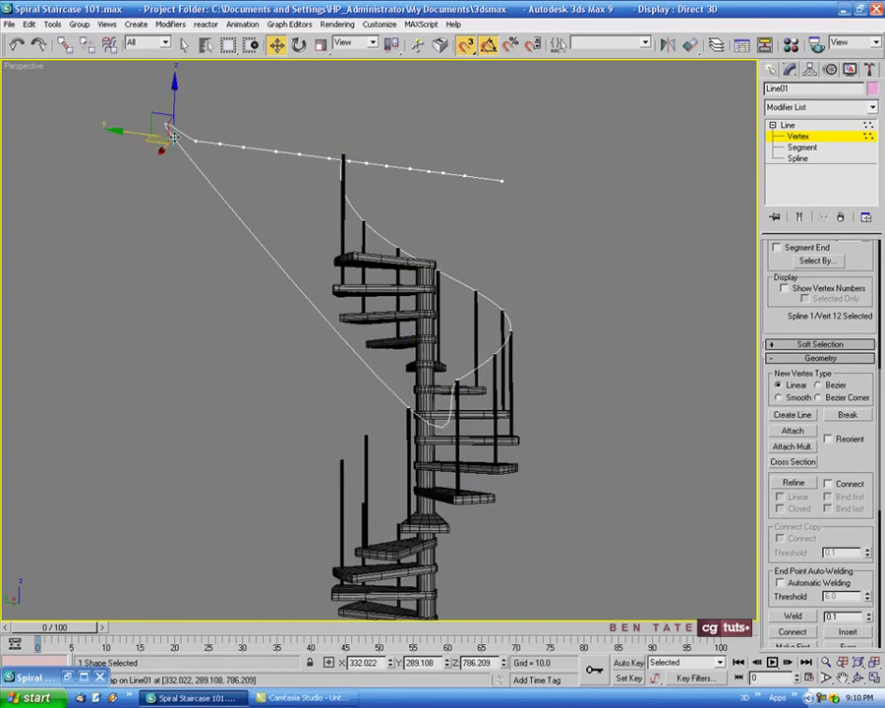
{"action": "left_click_drag", "start_coordinate": [174, 137], "coordinate": [366, 430]}
{"action": "middle_click_drag", "start_coordinate": [207, 334], "coordinate": [227, 332], "text": "alt"}
{"action": "left_click_drag", "start_coordinate": [163, 113], "coordinate": [374, 449]}
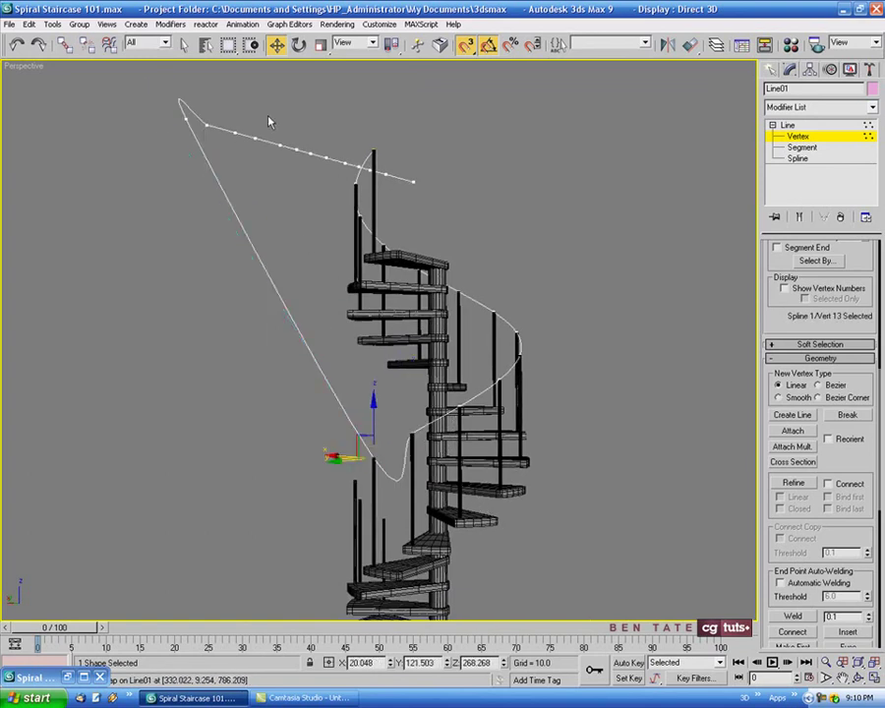
Snap the line's fourteenth, fifteenth and sixteenth vertices onto the tops of the last three posts at the foot of the staircase
{"action": "middle_click_drag", "start_coordinate": [231, 229], "coordinate": [289, 271], "text": "alt"}
{"action": "scroll", "coordinate": [251, 230], "scroll_direction": "down", "scroll_amount": 3}
{"action": "scroll", "coordinate": [299, 240], "scroll_direction": "up", "scroll_amount": 3}
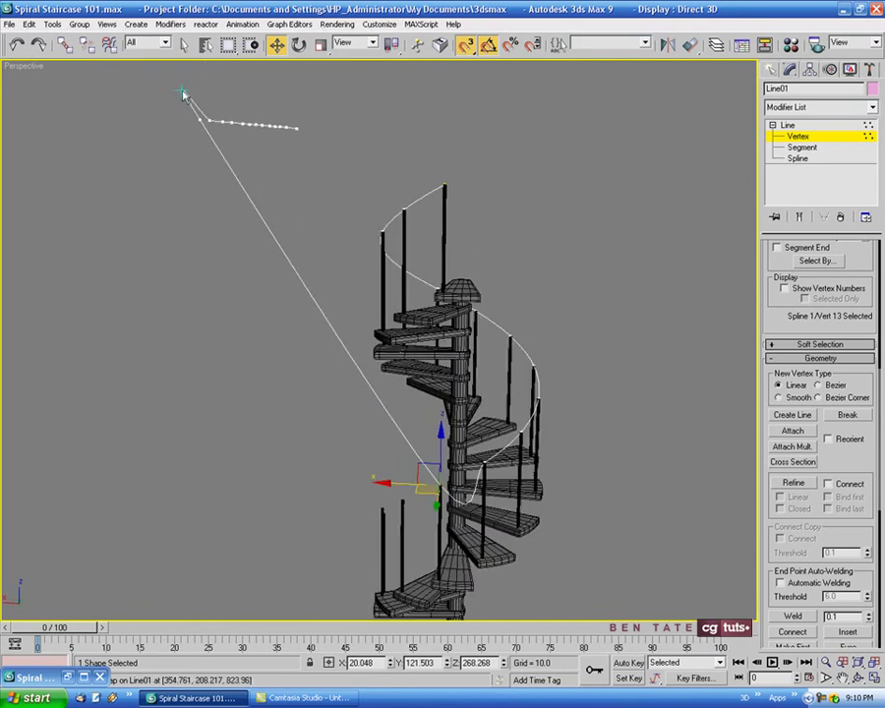
{"action": "left_click", "coordinate": [197, 123]}
{"action": "left_click_drag", "start_coordinate": [200, 119], "coordinate": [413, 483]}
{"action": "middle_click_drag", "start_coordinate": [413, 484], "coordinate": [480, 470], "text": "alt"}
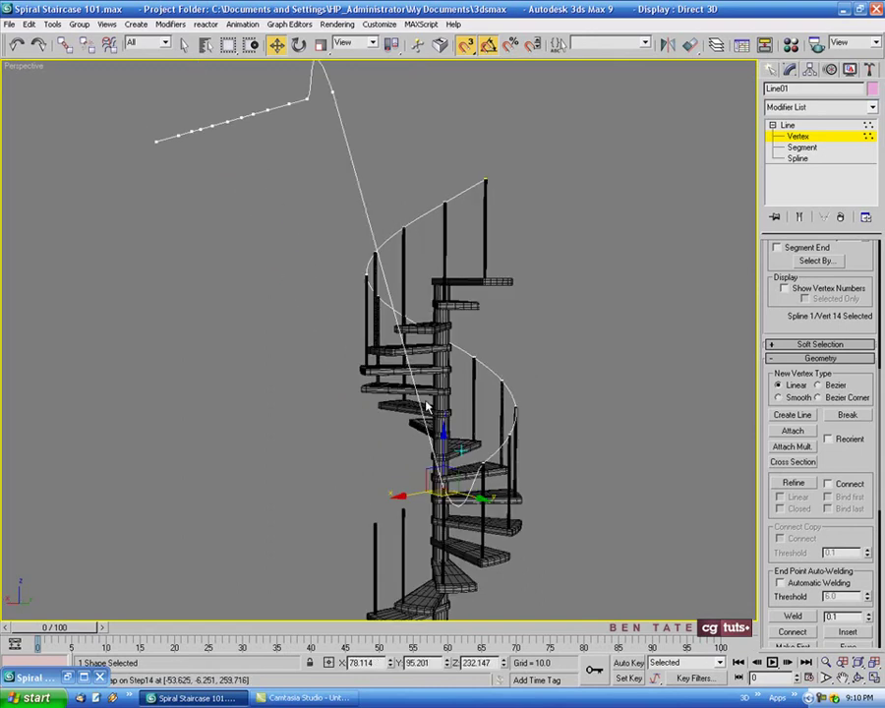
{"action": "left_click_drag", "start_coordinate": [333, 91], "coordinate": [403, 510]}
{"action": "left_click_drag", "start_coordinate": [300, 94], "coordinate": [377, 513]}
{"action": "middle_click_drag", "start_coordinate": [255, 464], "coordinate": [252, 257], "text": "alt"}
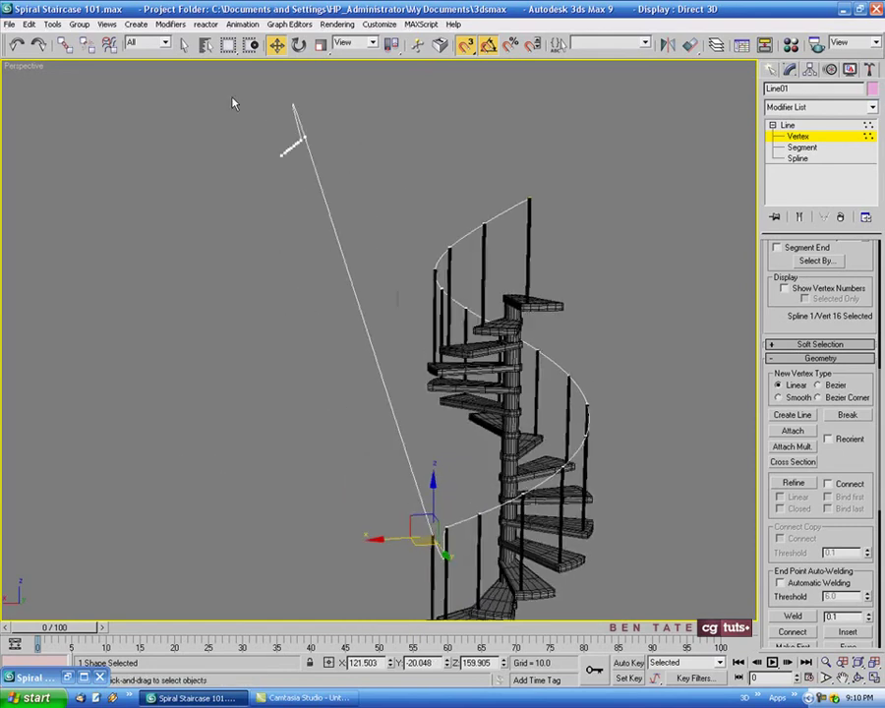
Delete the line's leftover vertices that are not attached to any post
{"action": "middle_click_drag", "start_coordinate": [233, 103], "coordinate": [288, 332], "text": "alt"}
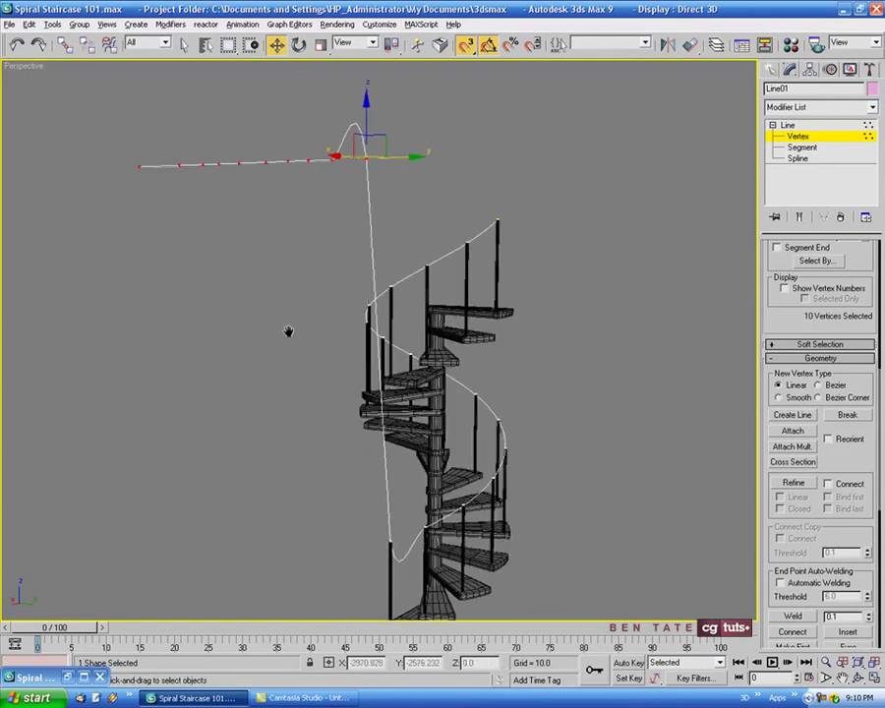
{"action": "key", "text": "Delete"}
{"action": "middle_click_drag", "start_coordinate": [598, 440], "coordinate": [496, 116], "text": "alt"}
{"action": "scroll", "coordinate": [573, 381], "scroll_direction": "up", "scroll_amount": 2}
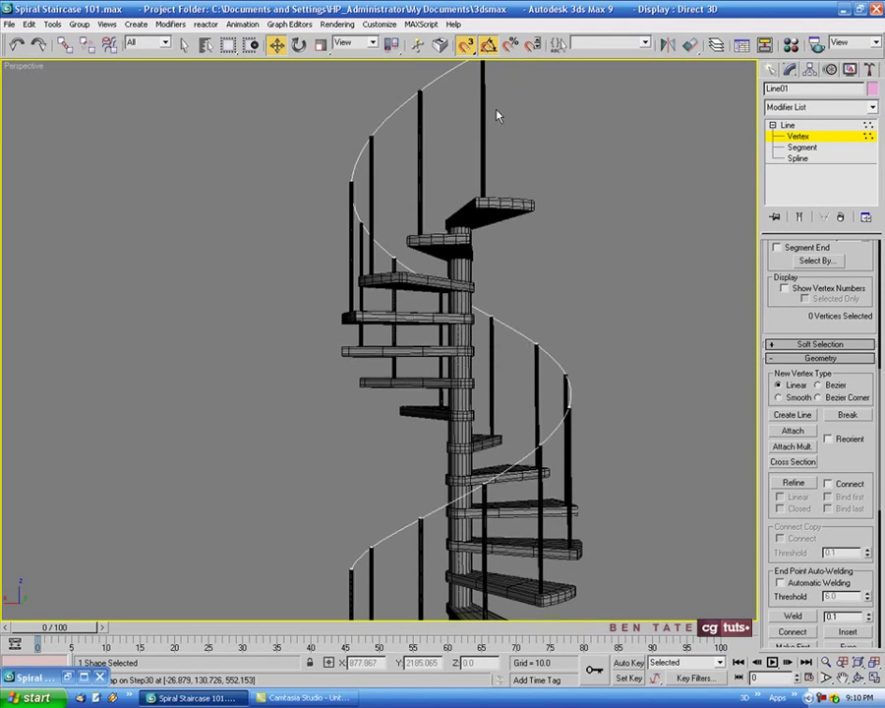
Leave vertex level and enable the handrail line in the renderer and viewport, with the Perspective view displayed shaded
{"action": "left_click", "coordinate": [799, 141]}
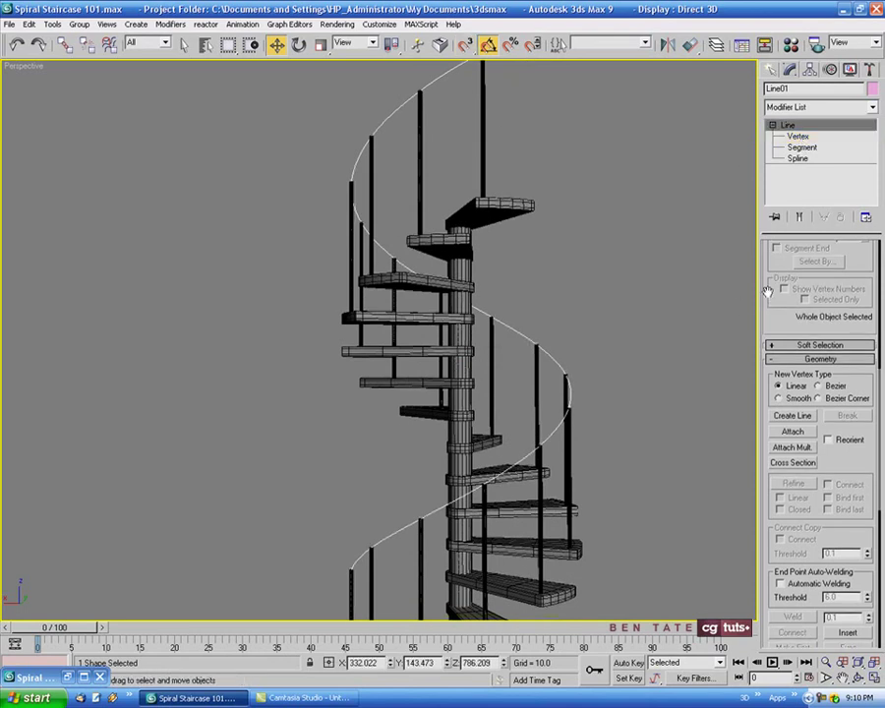
{"action": "left_click_drag", "start_coordinate": [767, 293], "coordinate": [795, 477]}
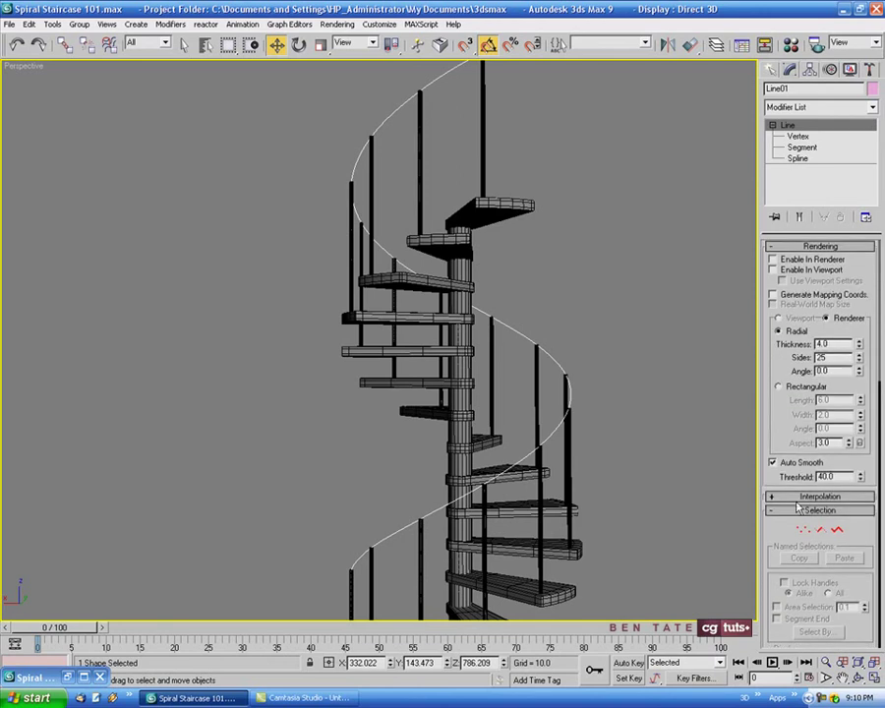
{"action": "left_click", "coordinate": [773, 269]}
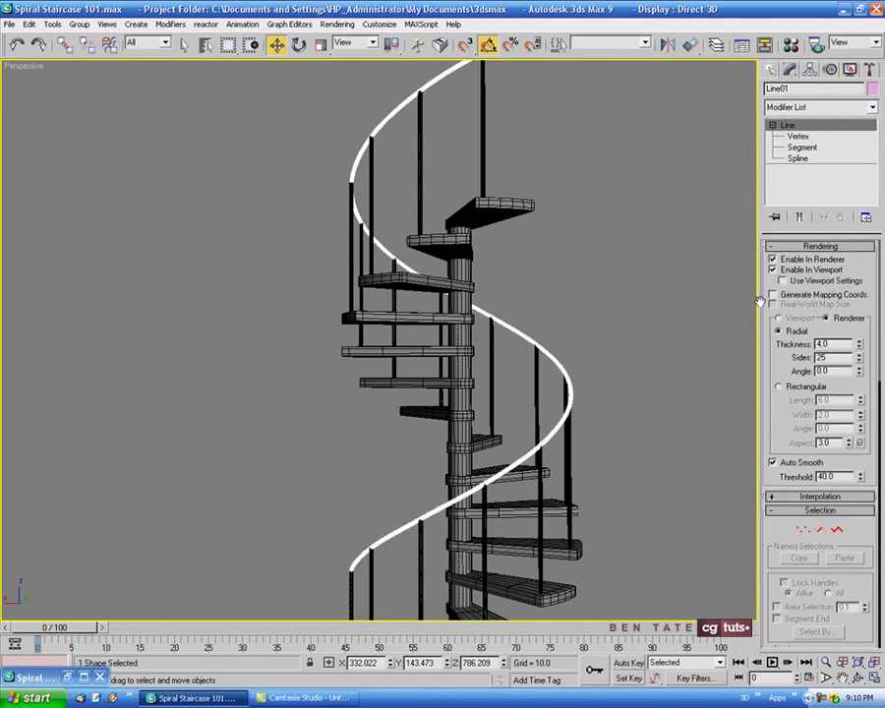
{"action": "key", "text": "F4"}
{"action": "middle_click_drag", "start_coordinate": [595, 330], "coordinate": [591, 298], "text": "alt"}
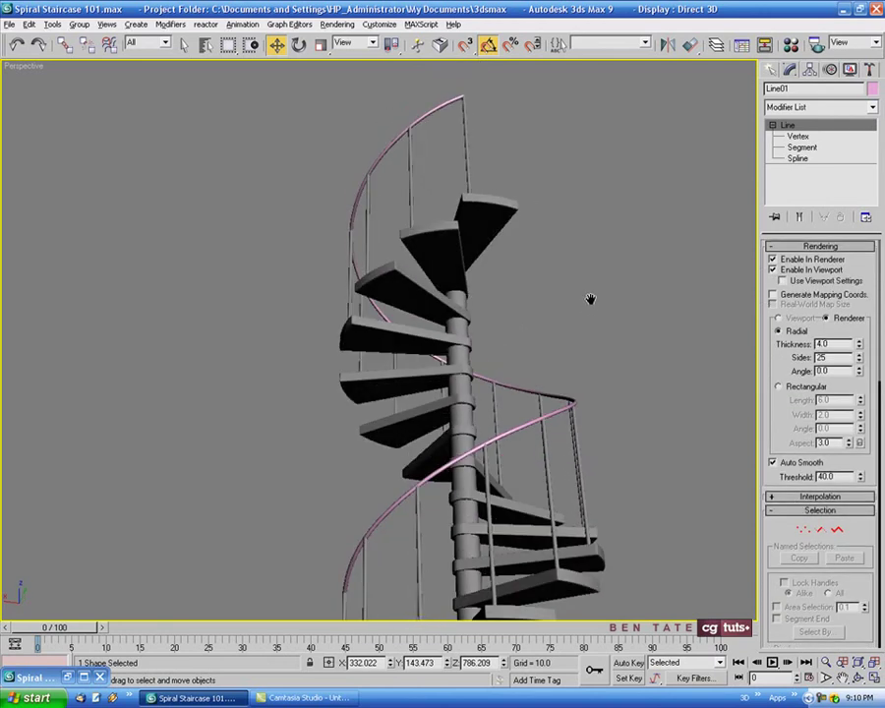
Set the handrail line's radial rendering thickness to 6.0
{"action": "scroll", "coordinate": [575, 401], "scroll_direction": "up", "scroll_amount": 3}
{"action": "middle_click_drag", "start_coordinate": [572, 398], "coordinate": [626, 270]}
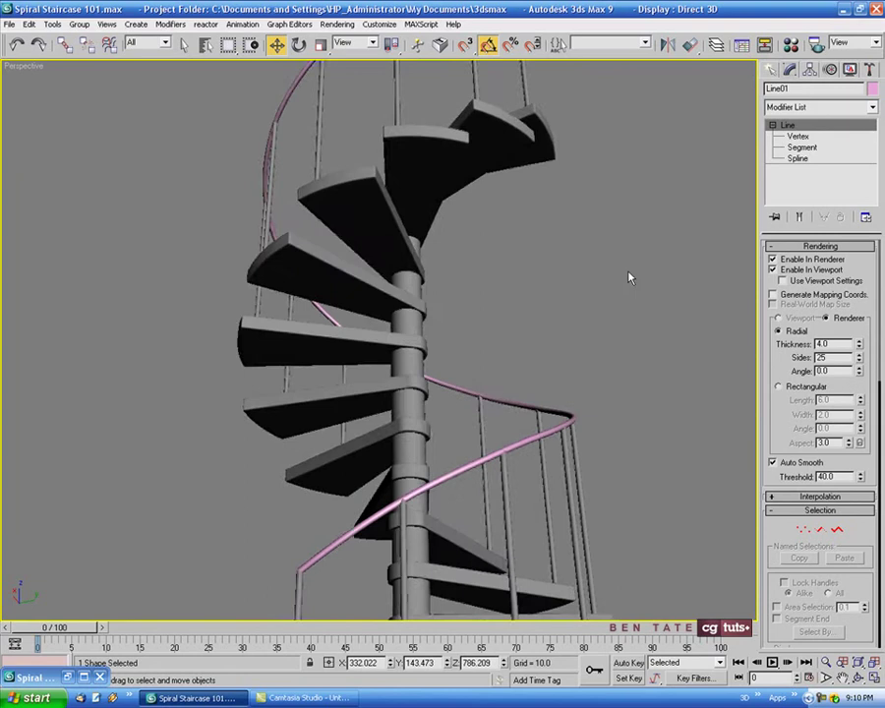
{"action": "scroll", "coordinate": [558, 470], "scroll_direction": "up", "scroll_amount": 3}
{"action": "middle_click_drag", "start_coordinate": [557, 470], "coordinate": [530, 204]}
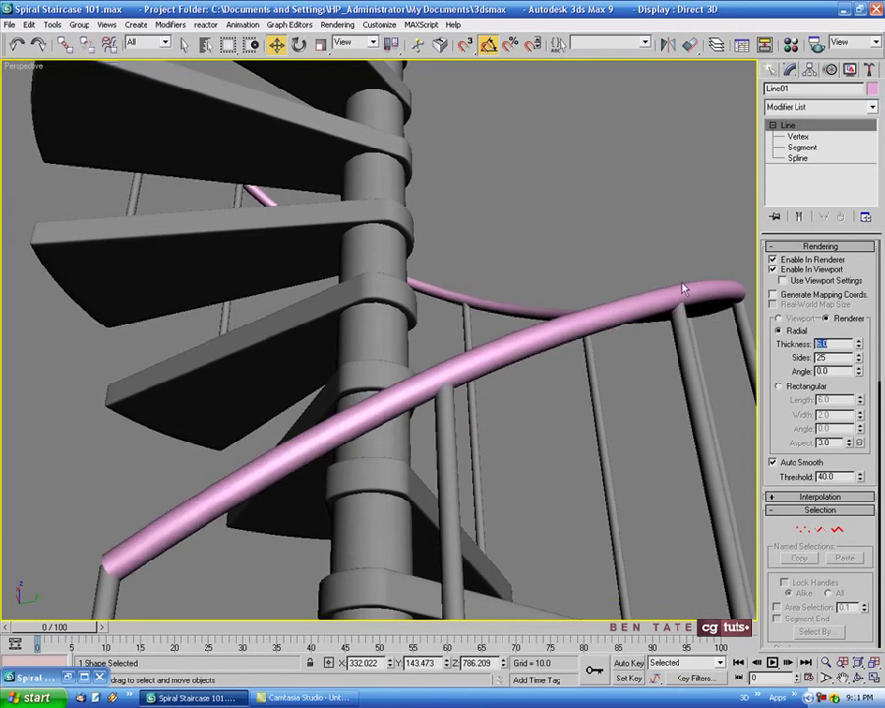
Examine the handrail along the full height of the staircase from several angles
{"action": "scroll", "coordinate": [685, 288], "scroll_direction": "down", "scroll_amount": 10}
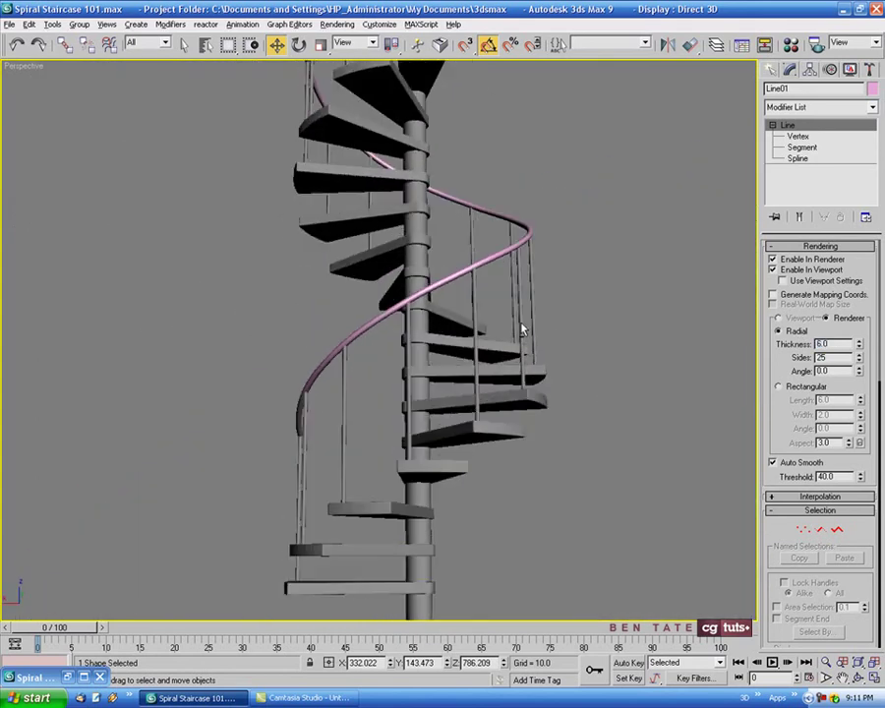
{"action": "middle_click_drag", "start_coordinate": [521, 329], "coordinate": [549, 417], "text": "alt"}
{"action": "scroll", "coordinate": [552, 312], "scroll_direction": "down", "scroll_amount": 5}
{"action": "middle_click_drag", "start_coordinate": [553, 312], "coordinate": [509, 403], "text": "alt"}
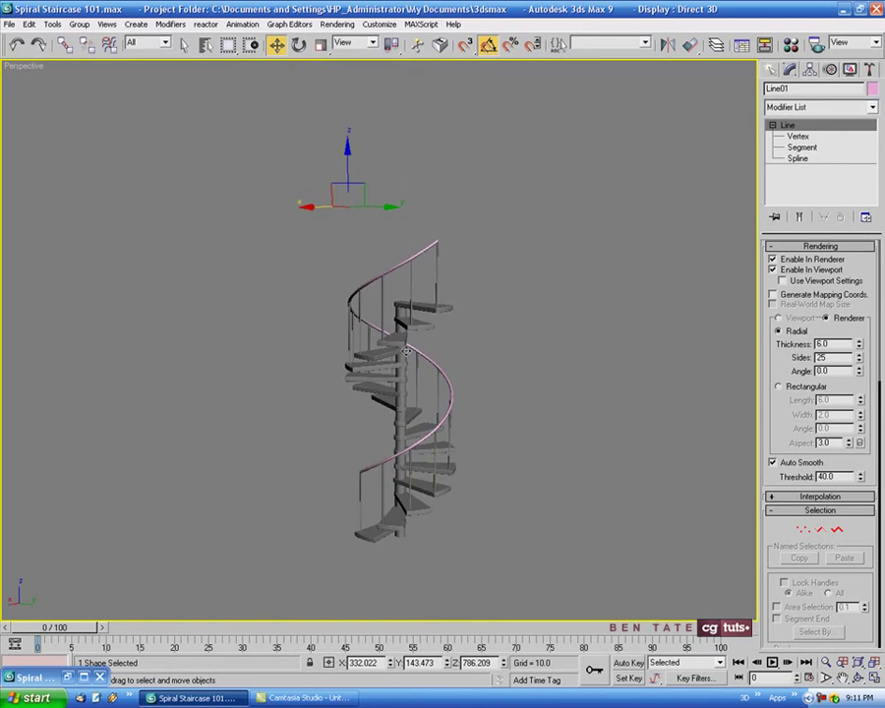
{"action": "middle_click_drag", "start_coordinate": [406, 350], "coordinate": [431, 359], "text": "alt"}
{"action": "middle_click_drag", "start_coordinate": [484, 352], "coordinate": [442, 352], "text": "alt"}
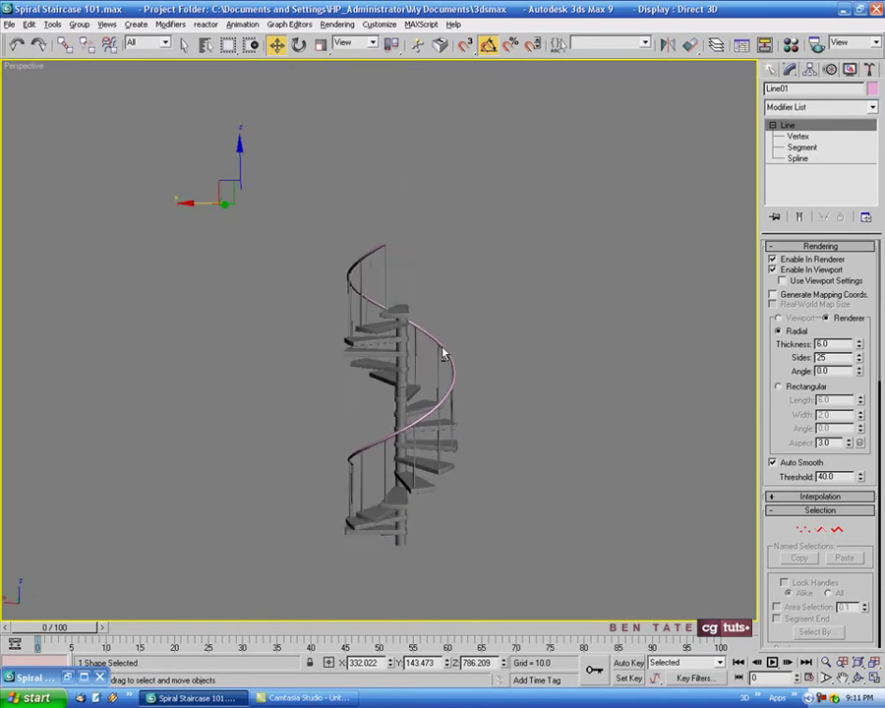
{"action": "middle_click_drag", "start_coordinate": [483, 234], "coordinate": [482, 245]}
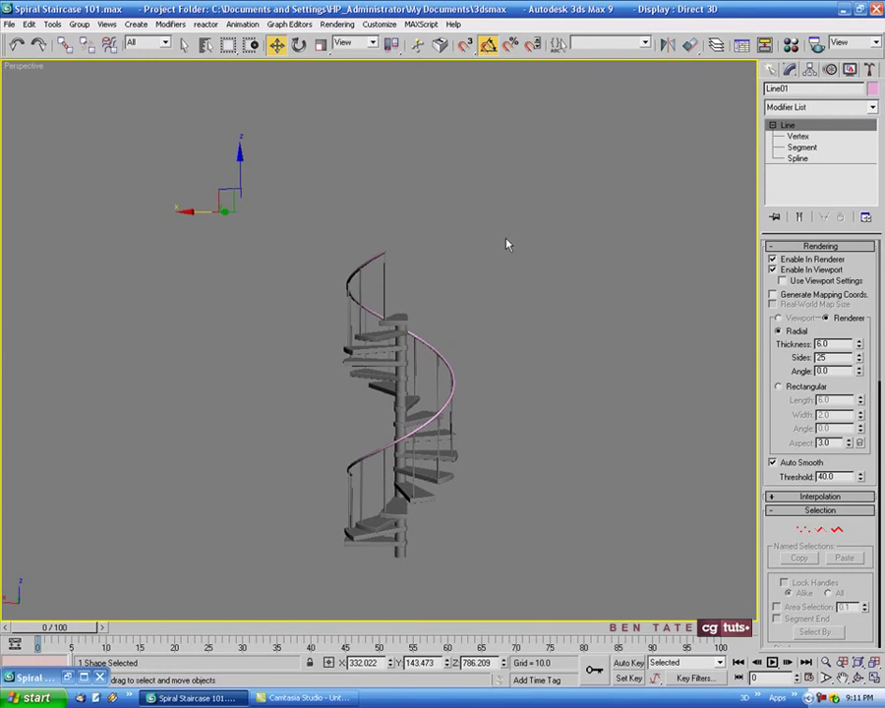
Center the handrail's pivot to the object using Affect Pivot Only, and leave pivot editing
{"action": "left_click", "coordinate": [811, 70]}
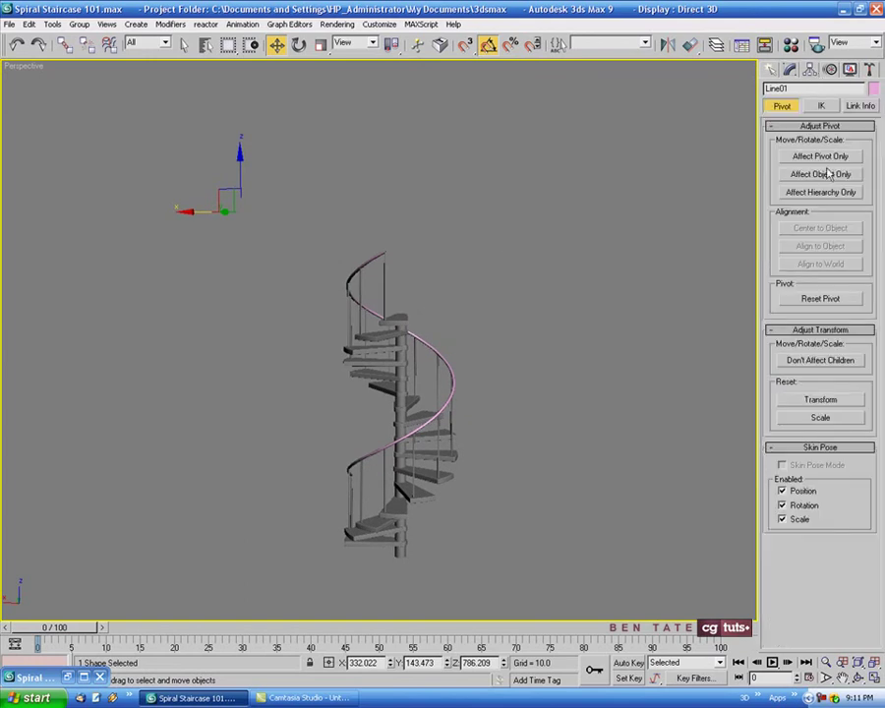
{"action": "left_click", "coordinate": [822, 159]}
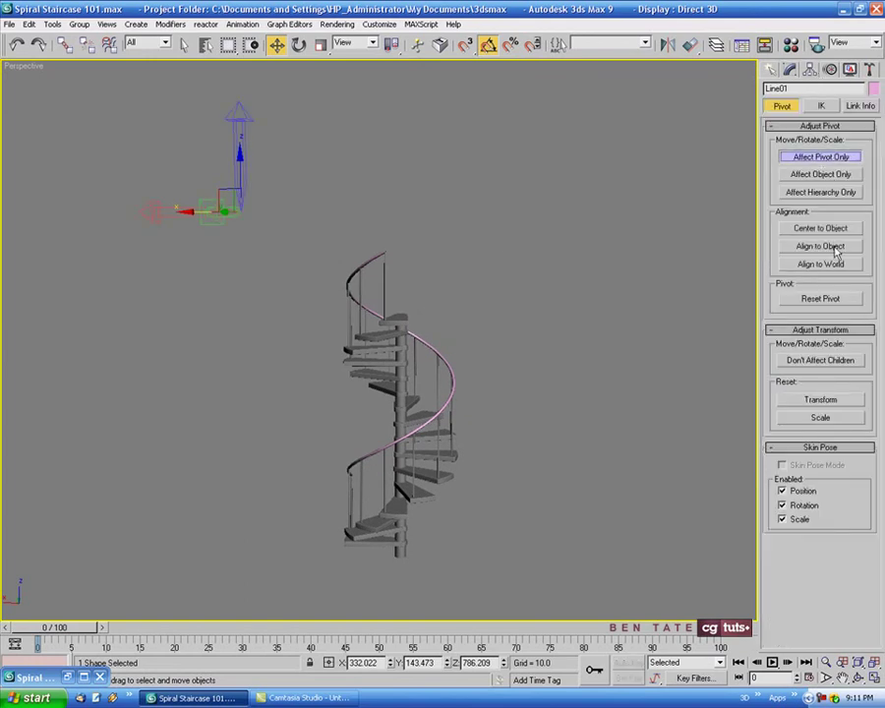
{"action": "left_click", "coordinate": [833, 229]}
{"action": "left_click", "coordinate": [816, 158]}
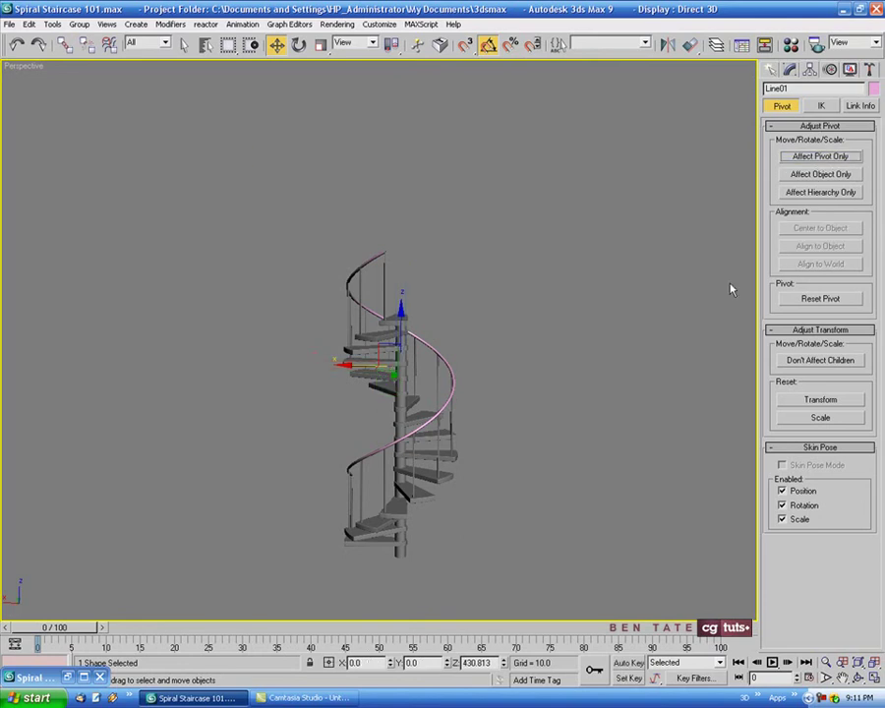
{"action": "middle_click_drag", "start_coordinate": [486, 413], "coordinate": [536, 395], "text": "alt"}
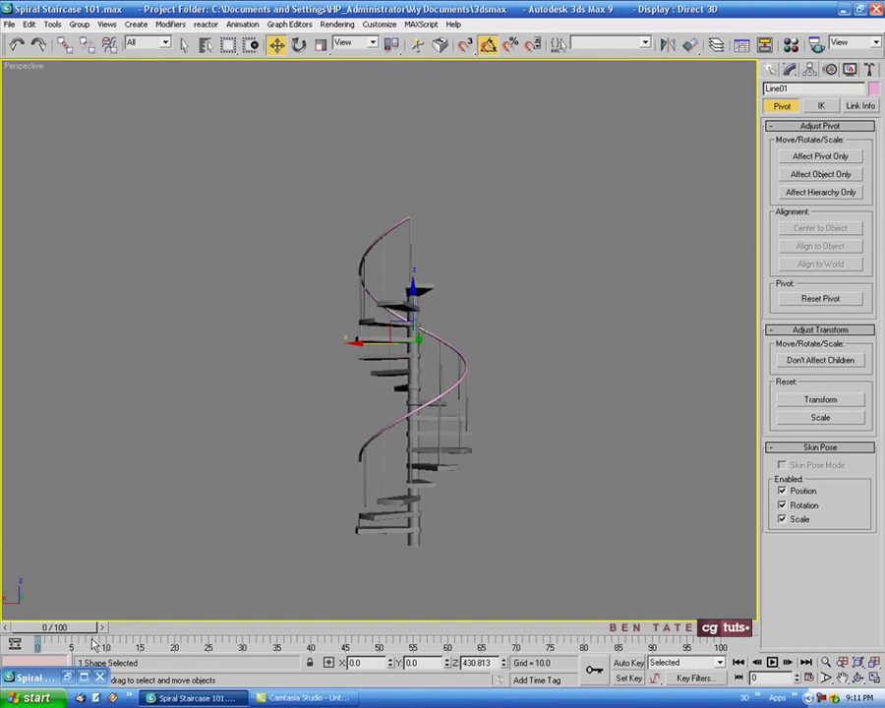
Check the Spiral Stairs.jpg reference image, and make one copy of the handrail about 23 units below it in the Front view
{"action": "double_click", "coordinate": [51, 677]}
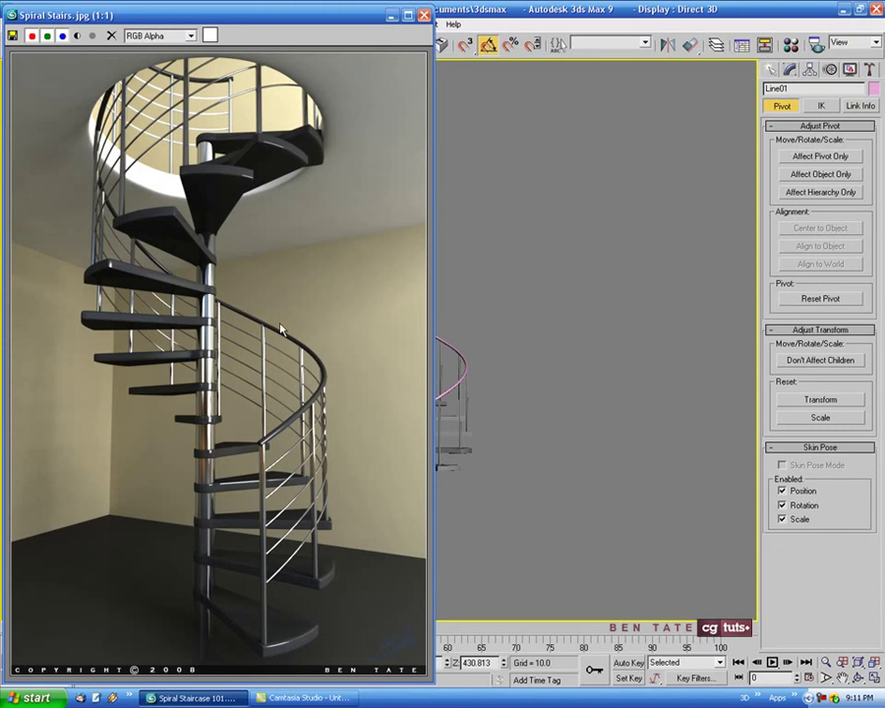
{"action": "left_click", "coordinate": [391, 15]}
{"action": "key", "text": "alt+w"}
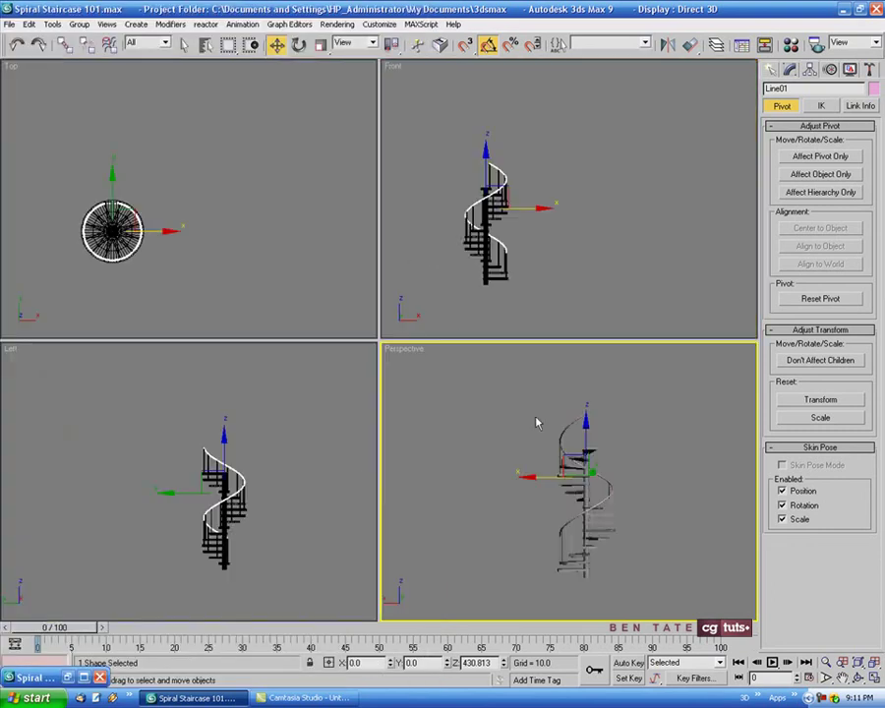
{"action": "right_click", "coordinate": [526, 243]}
{"action": "key", "text": "alt+w"}
{"action": "scroll", "coordinate": [515, 319], "scroll_direction": "up", "scroll_amount": 8}
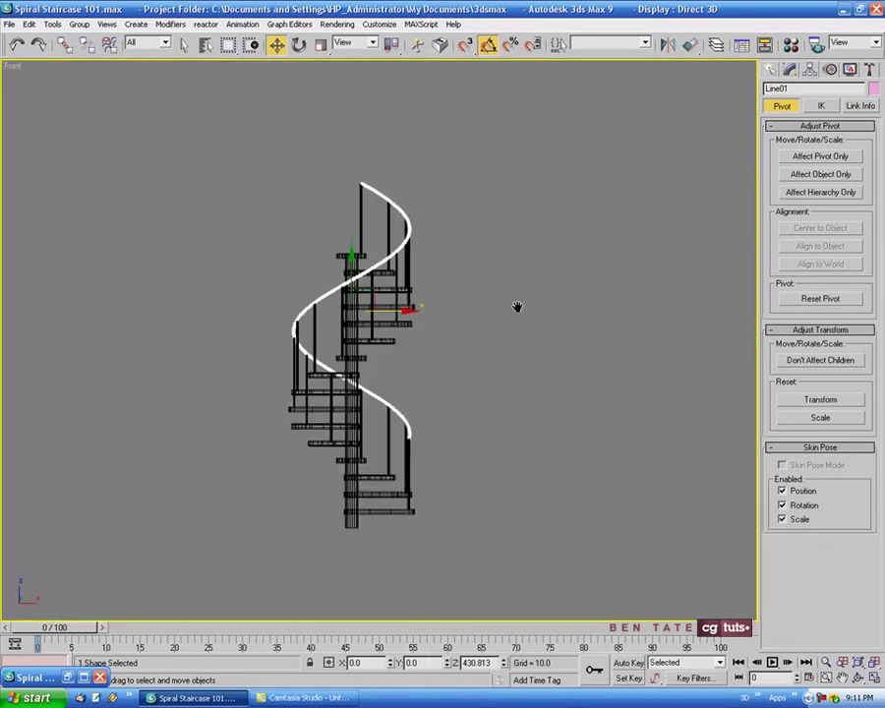
{"action": "scroll", "coordinate": [386, 320], "scroll_direction": "down", "scroll_amount": 2}
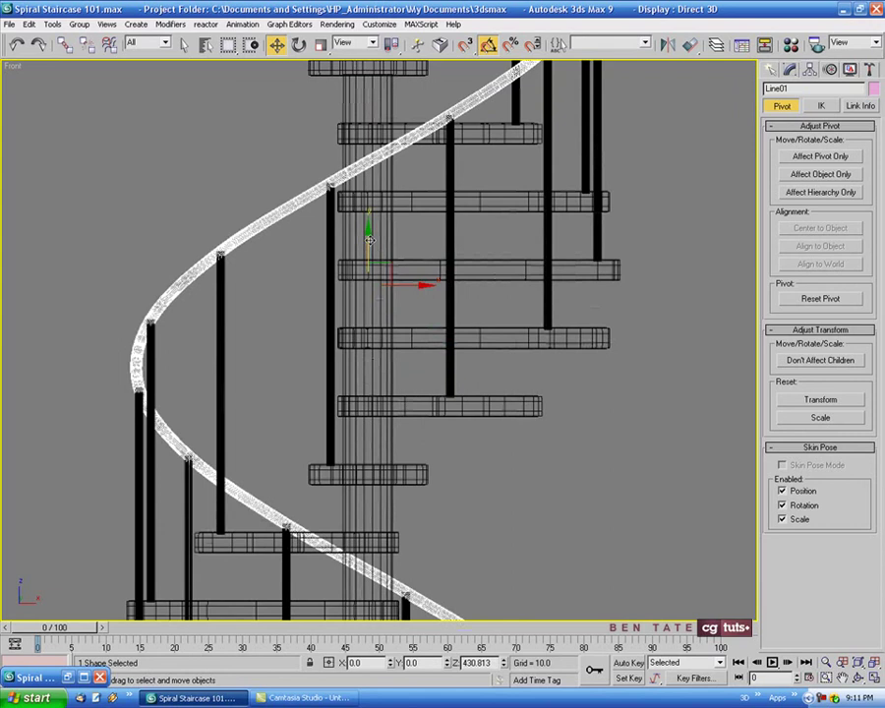
{"action": "left_click_drag", "start_coordinate": [369, 239], "coordinate": [369, 286], "text": "shift"}
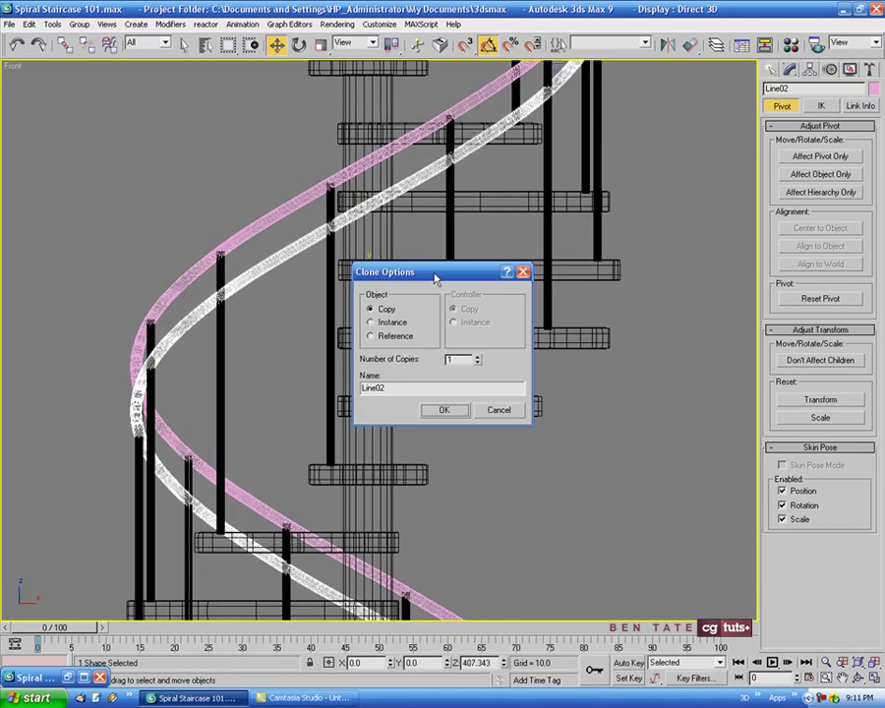
{"action": "mouse_move", "coordinate": [436, 280]}
{"action": "left_mouse_down"}
{"action": "mouse_move", "coordinate": [540, 196]}
{"action": "mouse_move", "coordinate": [593, 253]}
{"action": "left_mouse_up"}
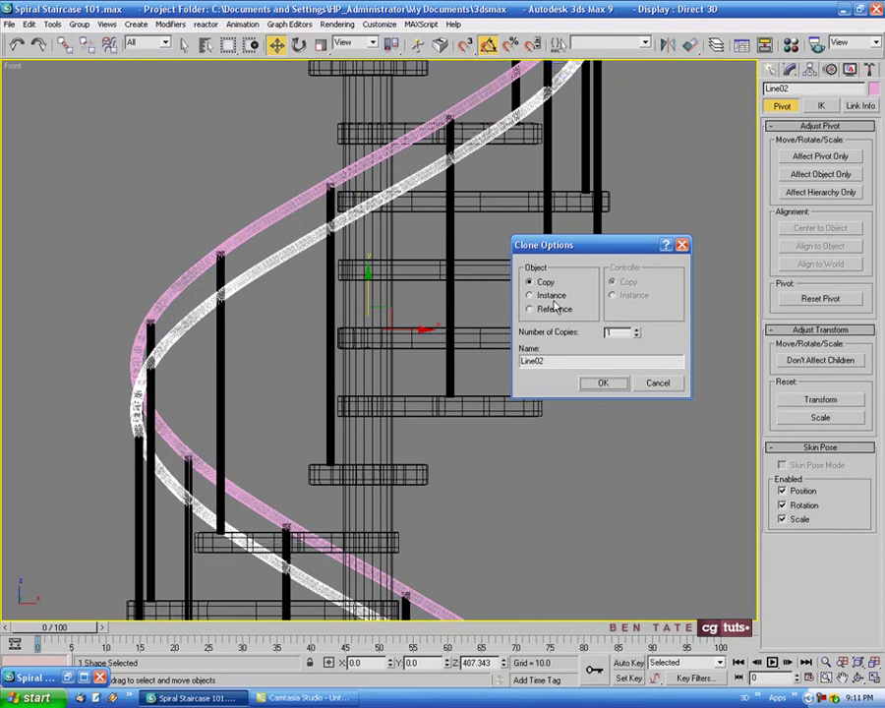
{"action": "left_click", "coordinate": [601, 387]}
Set the copied lower rail's radial rendering thickness to 2.0
{"action": "middle_click_drag", "start_coordinate": [527, 323], "coordinate": [523, 334]}
{"action": "left_click", "coordinate": [789, 71]}
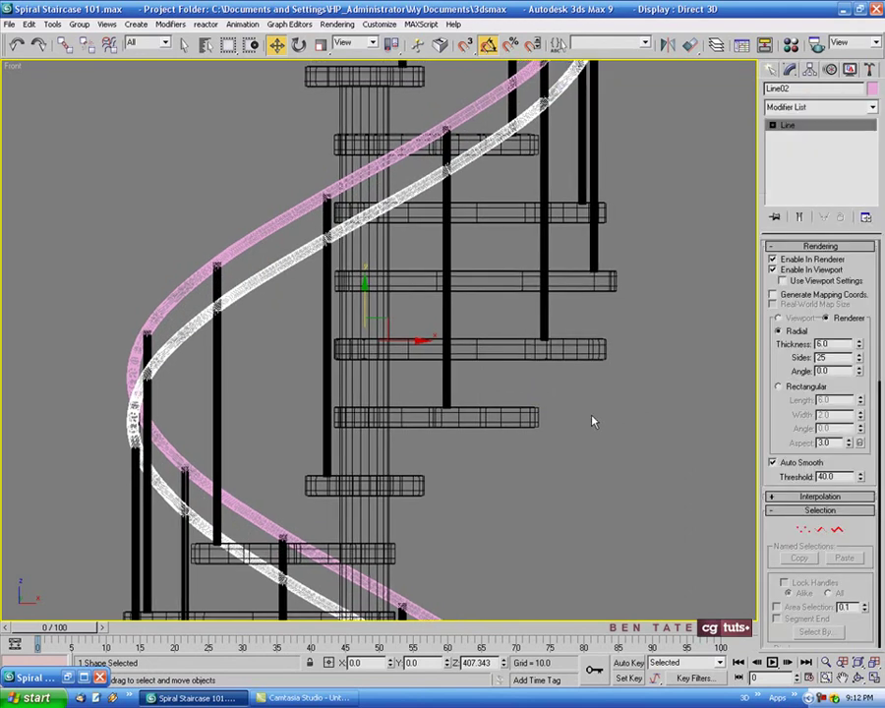
{"action": "middle_click_drag", "start_coordinate": [582, 401], "coordinate": [576, 405]}
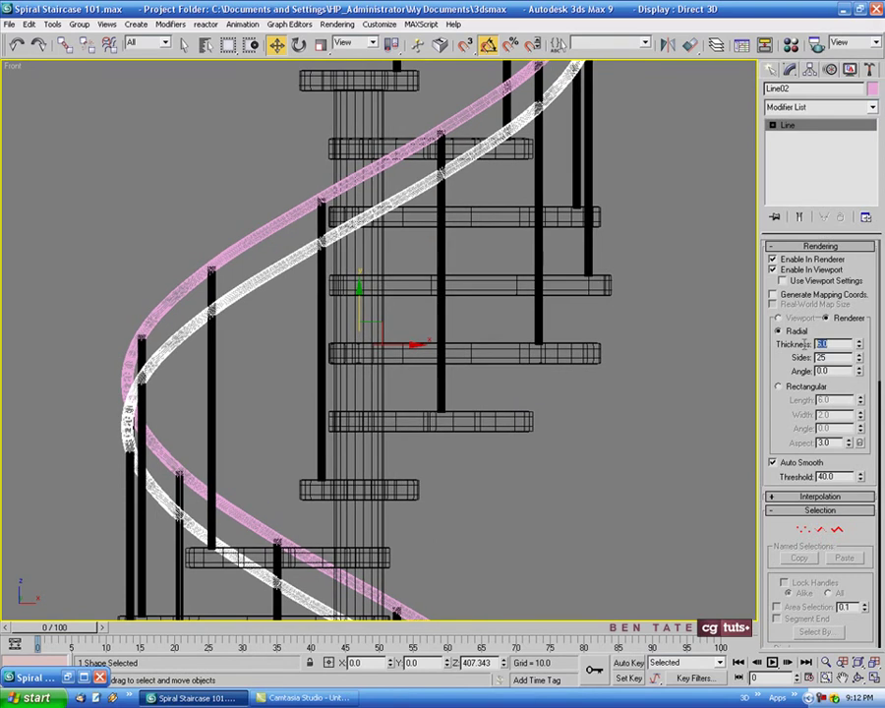
{"action": "key", "text": "Return"}
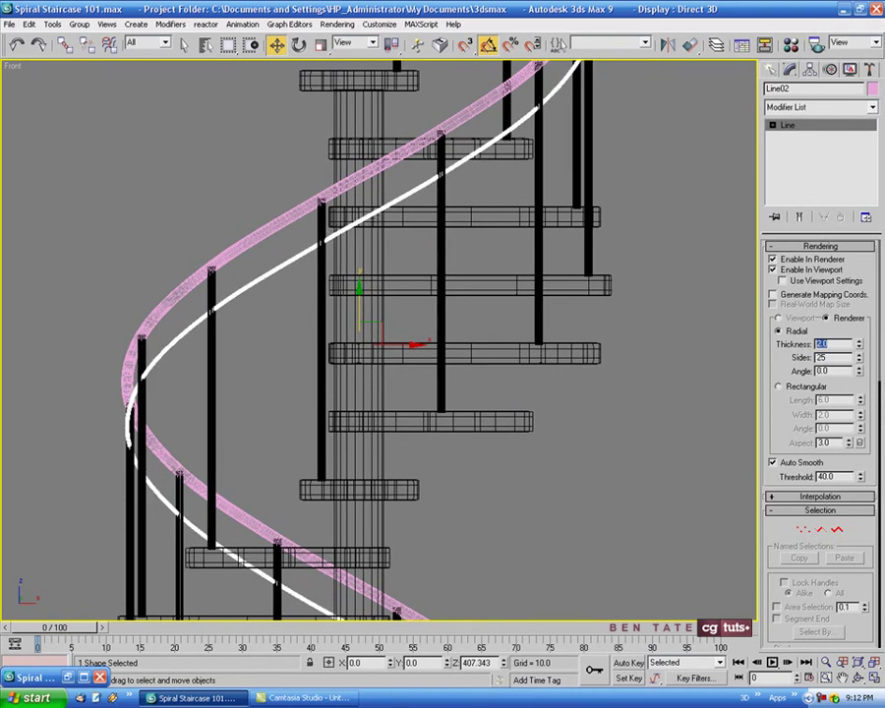
Examine the thin lower rail beneath the handrail in the Perspective view
{"action": "key", "text": "alt+w"}
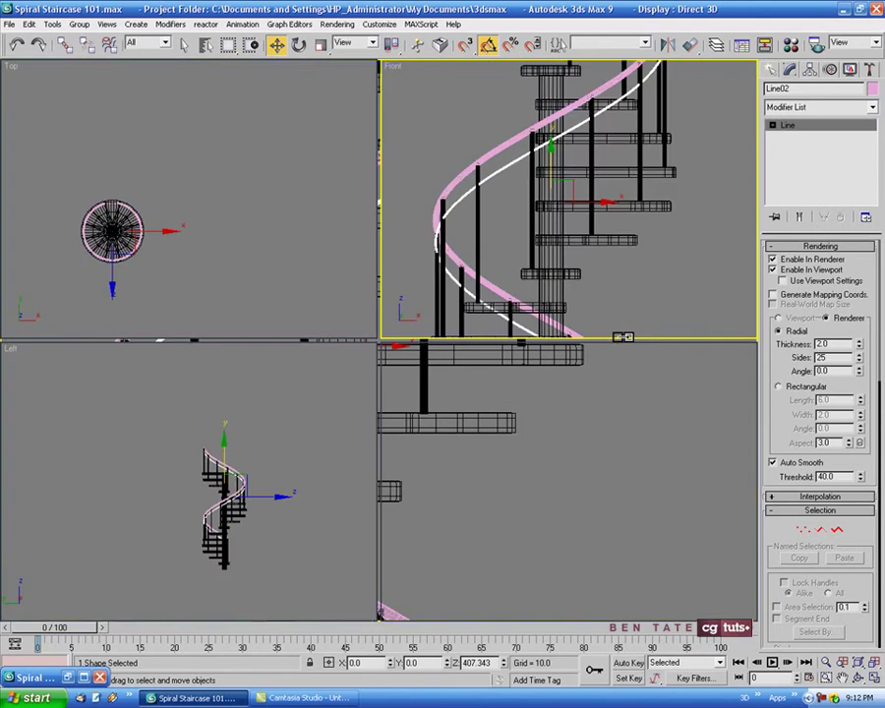
{"action": "right_click", "coordinate": [616, 452]}
{"action": "key", "text": "alt+w"}
{"action": "key", "text": "z"}
{"action": "middle_click_drag", "start_coordinate": [558, 445], "coordinate": [576, 433], "text": "alt"}
{"action": "scroll", "coordinate": [491, 425], "scroll_direction": "up", "scroll_amount": 3}
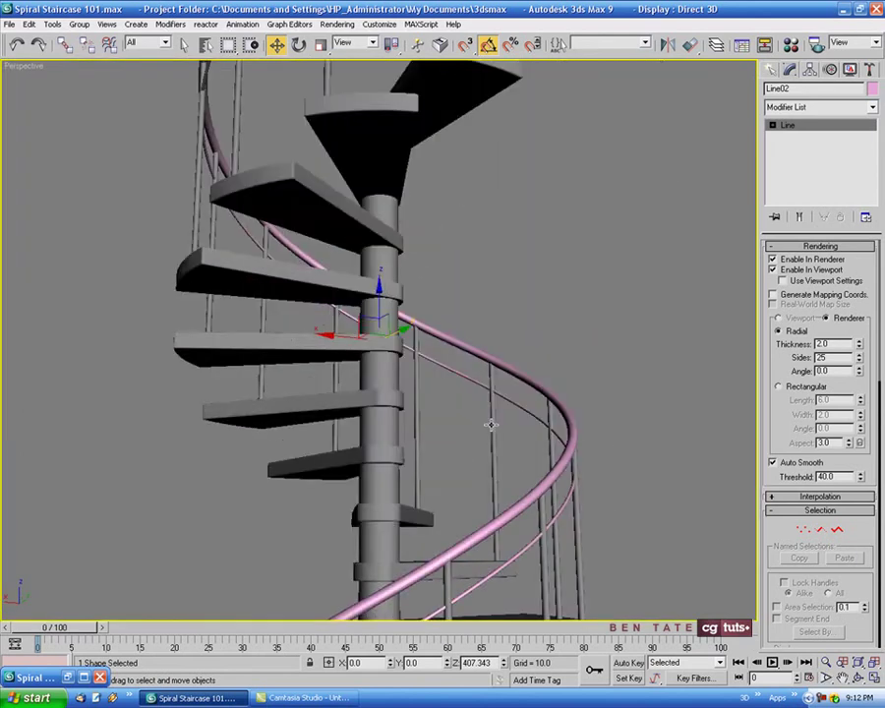
{"action": "scroll", "coordinate": [523, 403], "scroll_direction": "up", "scroll_amount": 3}
{"action": "middle_click_drag", "start_coordinate": [523, 403], "coordinate": [412, 326]}
{"action": "key", "text": "alt+w"}
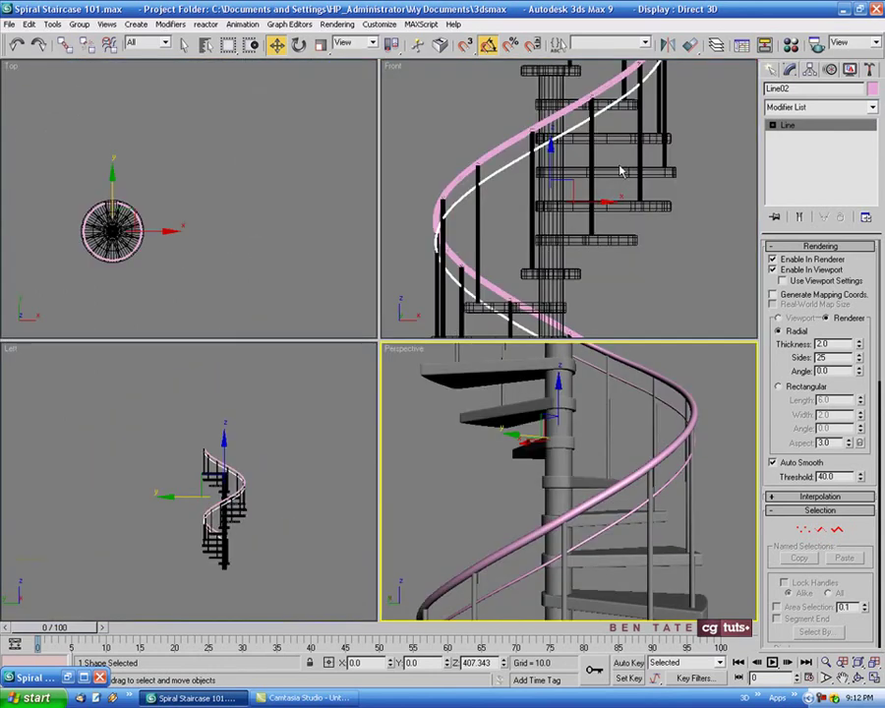
Clone the thin rail downward in the Front view as five copies, spaced about 12.4 units apart
{"action": "right_click", "coordinate": [618, 169]}
{"action": "key", "text": "alt+w"}
{"action": "middle_click_drag", "start_coordinate": [471, 292], "coordinate": [519, 299]}
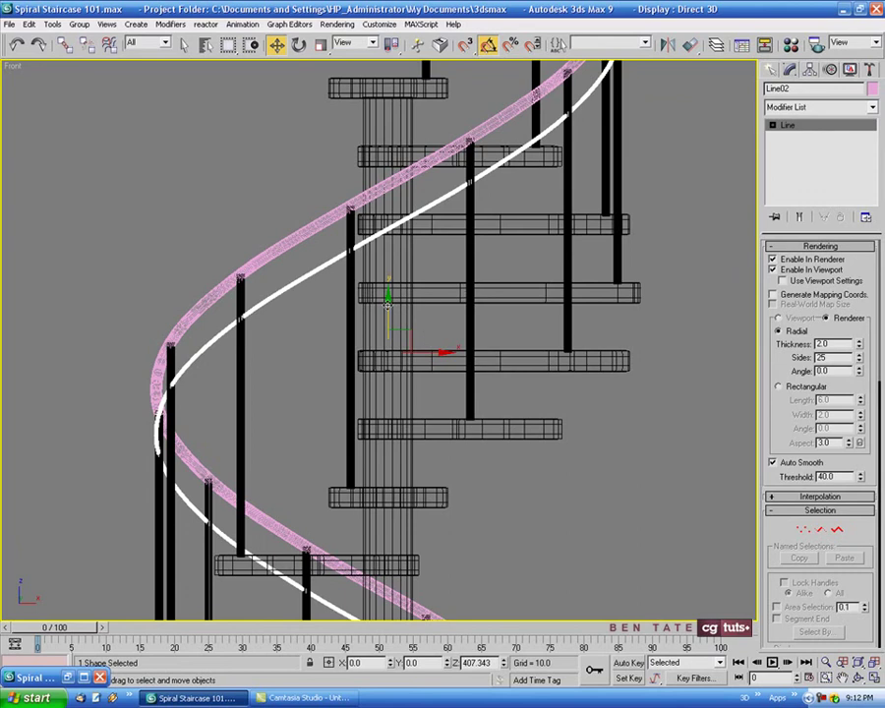
{"action": "left_click_drag", "start_coordinate": [388, 306], "coordinate": [385, 321], "text": "shift"}
{"action": "left_click_drag", "start_coordinate": [439, 282], "coordinate": [603, 270]}
{"action": "left_click", "coordinate": [645, 349]}
{"action": "left_click", "coordinate": [644, 349]}
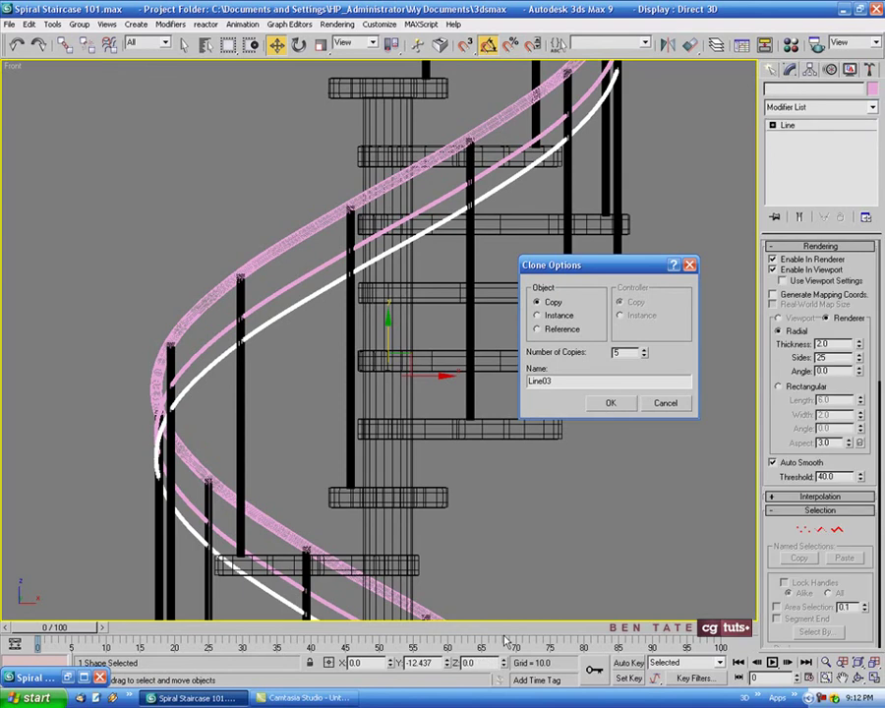
{"action": "left_click", "coordinate": [611, 404]}
Examine the stacked rails and their passage through the posts in the Perspective view, up close and over the whole staircase
{"action": "key", "text": "alt+w"}
{"action": "right_click", "coordinate": [636, 535]}
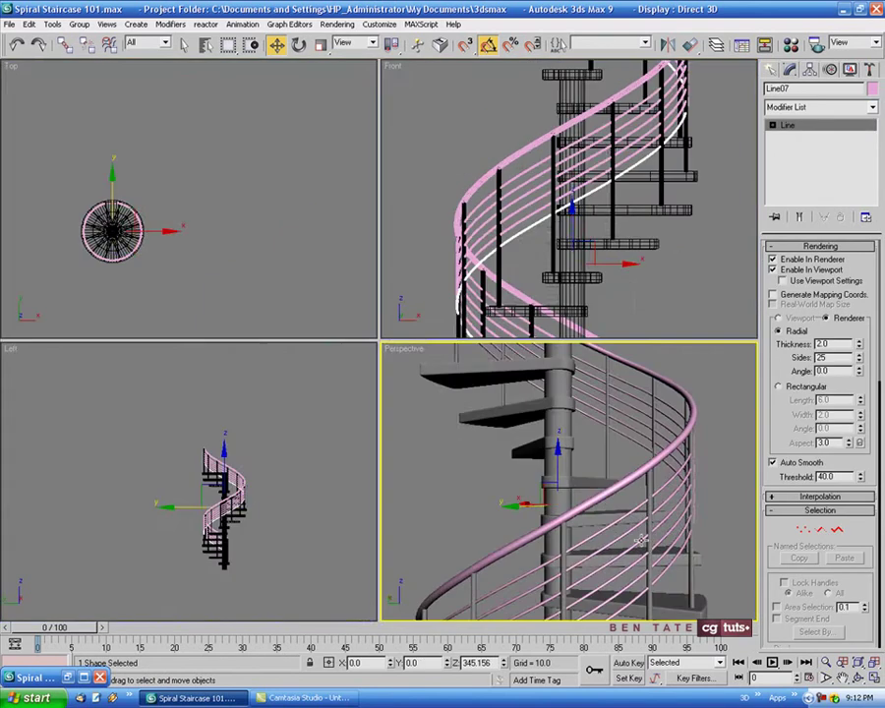
{"action": "key", "text": "alt+w"}
{"action": "middle_click_drag", "start_coordinate": [636, 535], "coordinate": [482, 561], "text": "alt"}
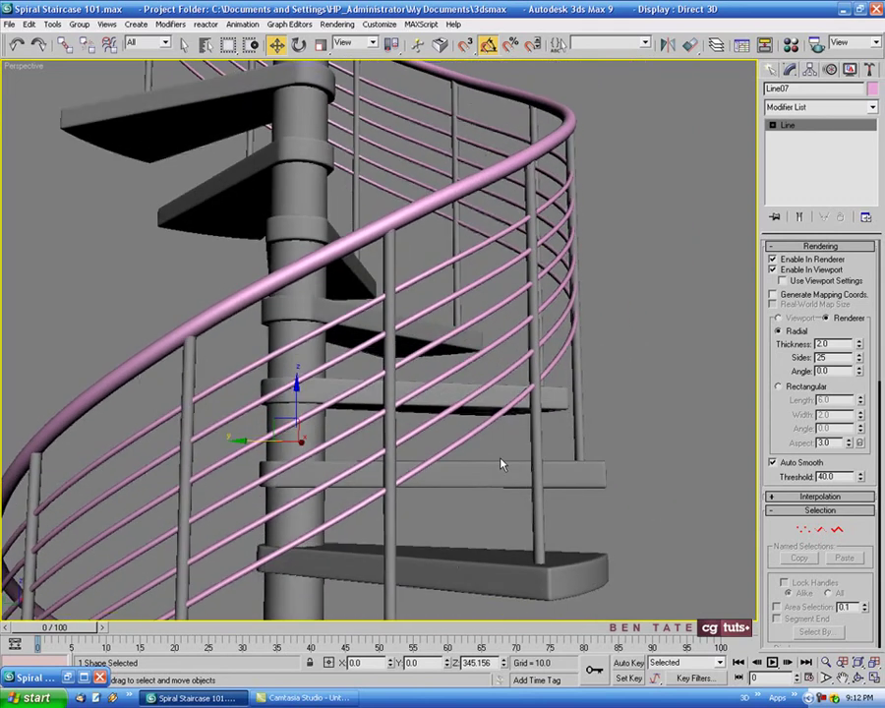
{"action": "scroll", "coordinate": [501, 448], "scroll_direction": "up", "scroll_amount": 3}
{"action": "middle_click_drag", "start_coordinate": [501, 431], "coordinate": [441, 465], "text": "alt"}
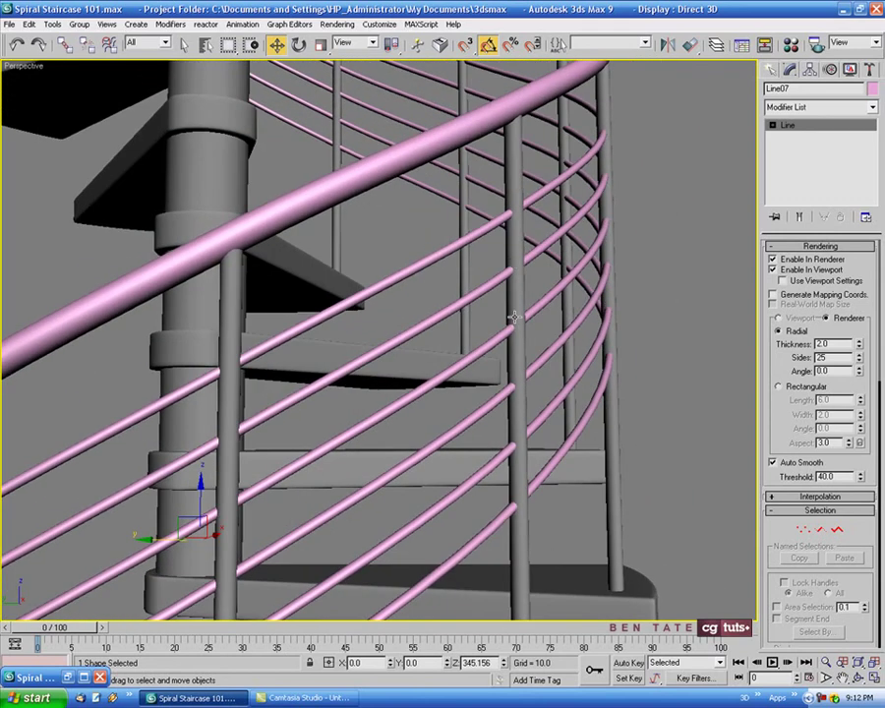
{"action": "scroll", "coordinate": [513, 317], "scroll_direction": "down", "scroll_amount": 6}
{"action": "middle_click_drag", "start_coordinate": [472, 393], "coordinate": [556, 407]}
{"action": "scroll", "coordinate": [507, 442], "scroll_direction": "down", "scroll_amount": 2}
{"action": "middle_click_drag", "start_coordinate": [500, 448], "coordinate": [565, 367]}
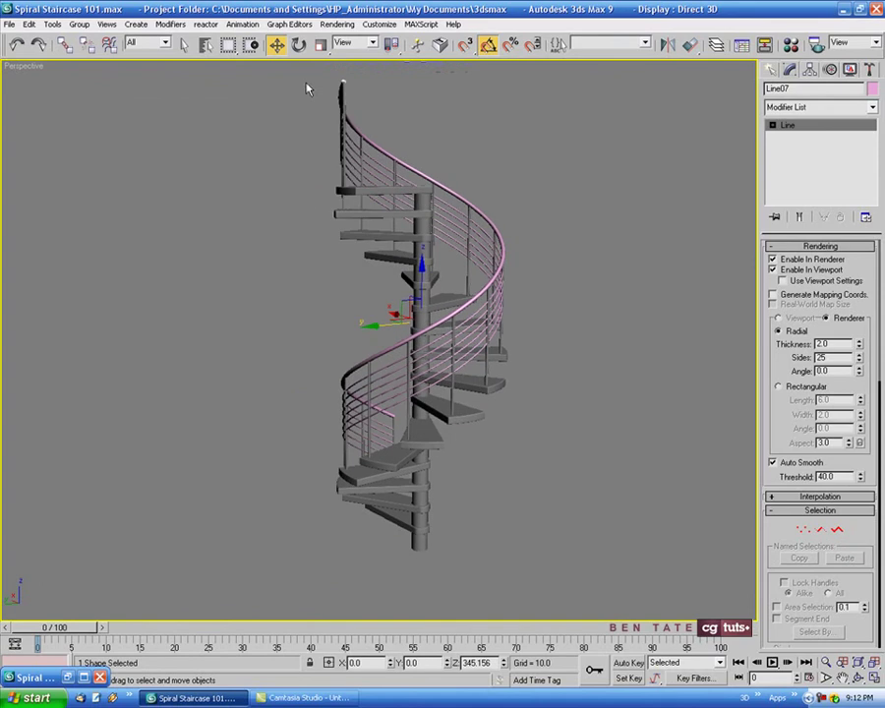
Select all the staircase objects, set their object color to black, and assign them the 01 - Default material
{"action": "left_click_drag", "start_coordinate": [297, 75], "coordinate": [594, 560]}
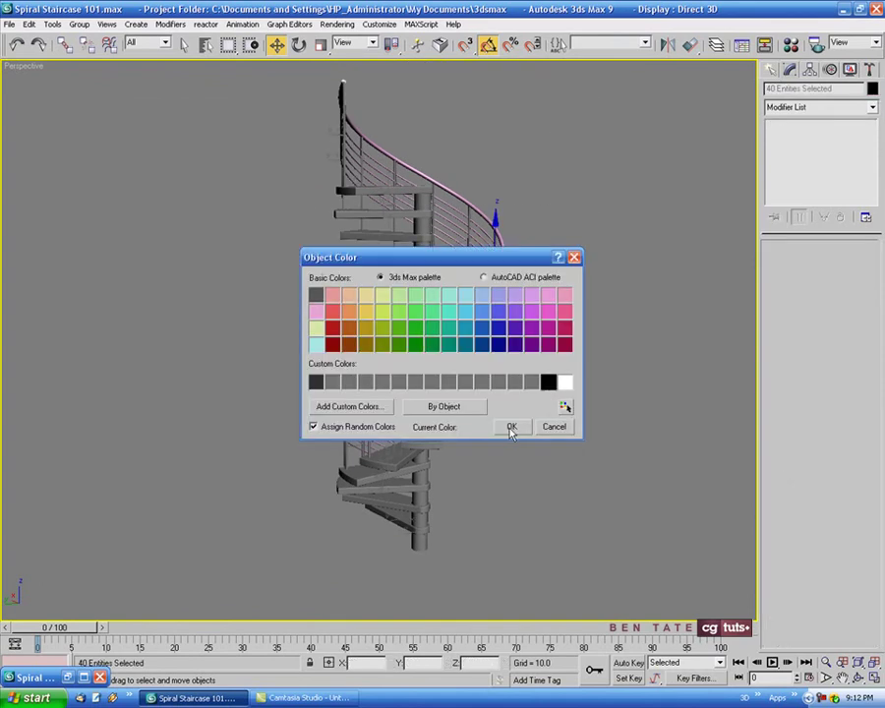
{"action": "left_click", "coordinate": [511, 428]}
{"action": "key", "text": "m"}
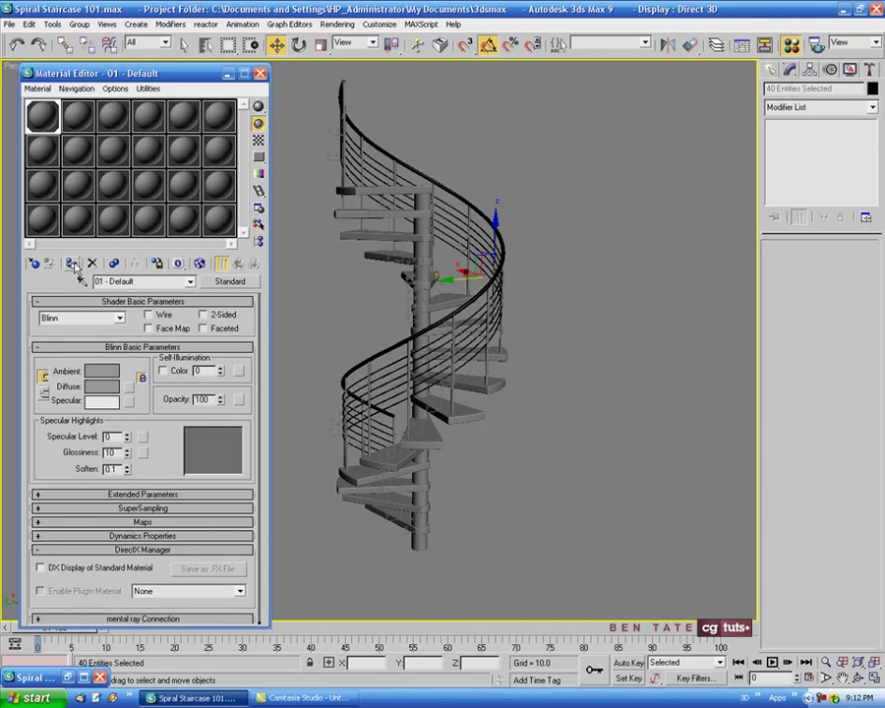
{"action": "left_click", "coordinate": [72, 264]}
Lighten the 01 - Default material's diffuse color to near white, close the Material Editor, and deselect the staircase
{"action": "left_click", "coordinate": [102, 388]}
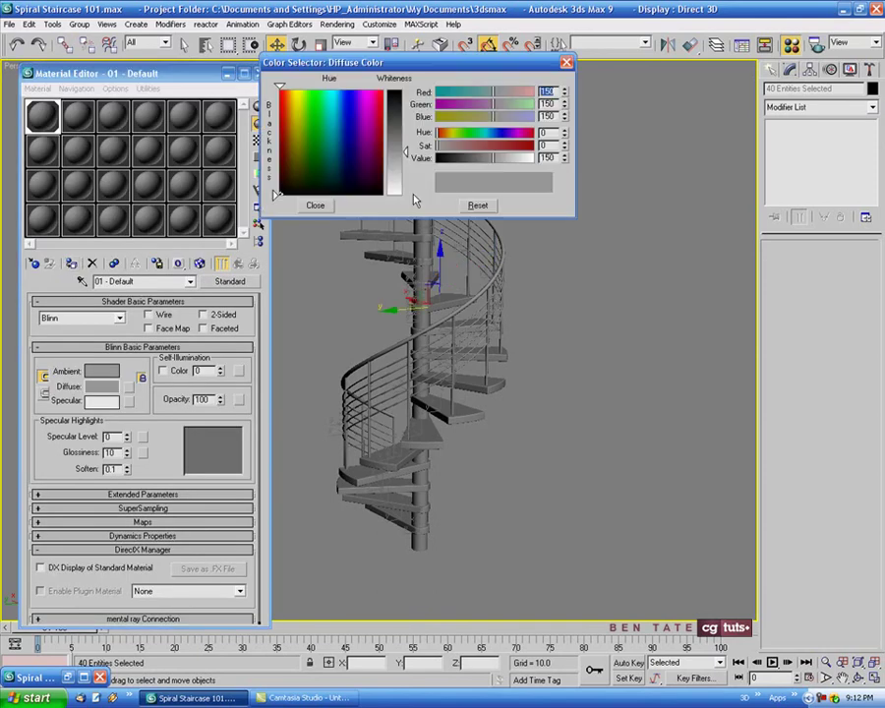
{"action": "left_click_drag", "start_coordinate": [407, 193], "coordinate": [364, 217]}
{"action": "left_click", "coordinate": [327, 206]}
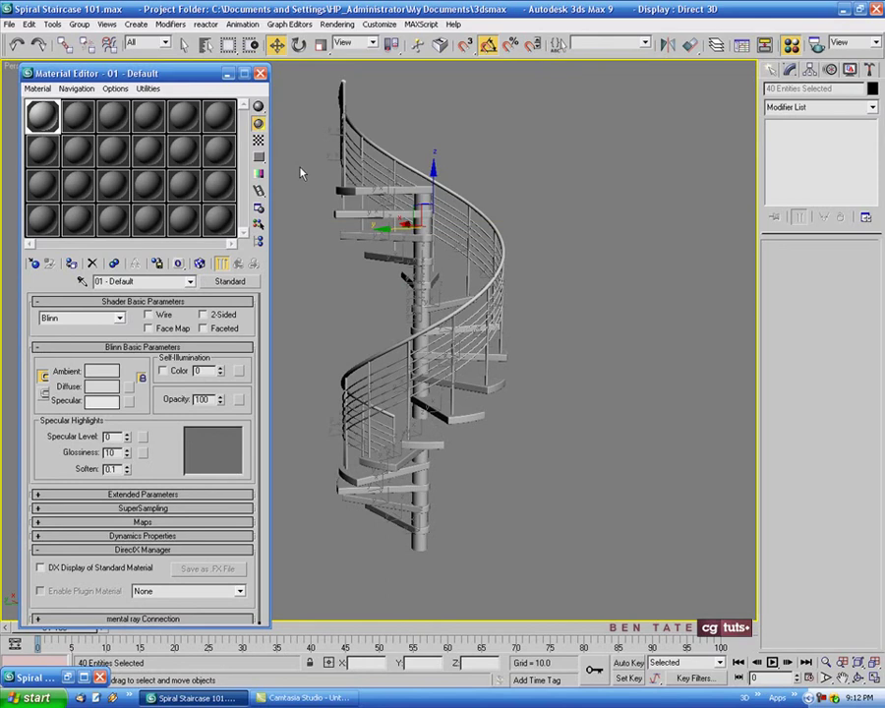
{"action": "key", "text": "m"}
{"action": "left_click", "coordinate": [307, 298]}
{"action": "middle_click_drag", "start_coordinate": [305, 300], "coordinate": [556, 293], "text": "alt"}
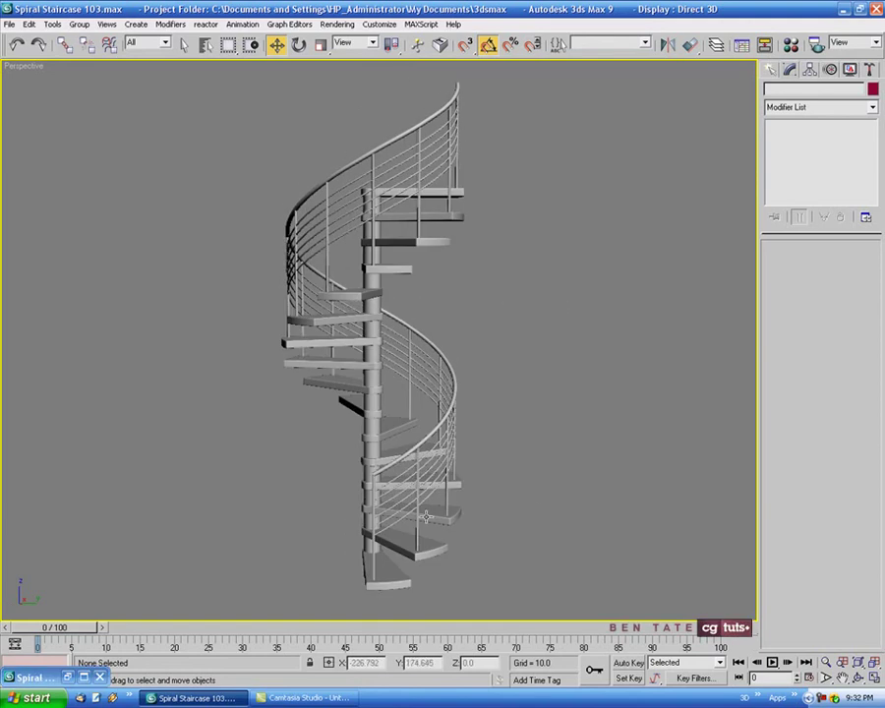
Check the Spiral Stairs.jpg reference image for the surrounding room and the round ceiling opening
{"action": "left_click", "coordinate": [69, 678]}
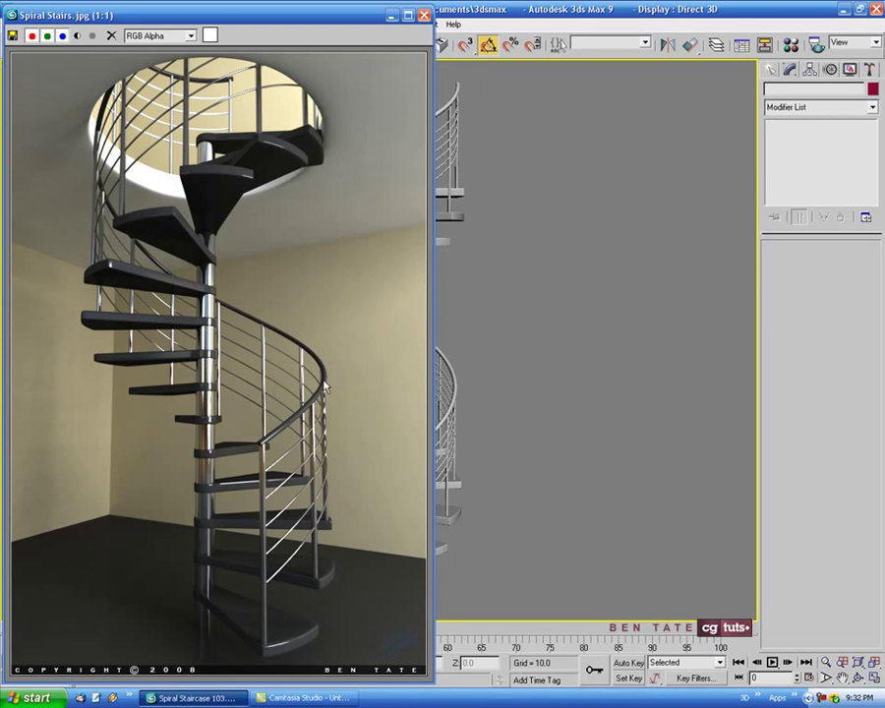
{"action": "left_click", "coordinate": [423, 15]}
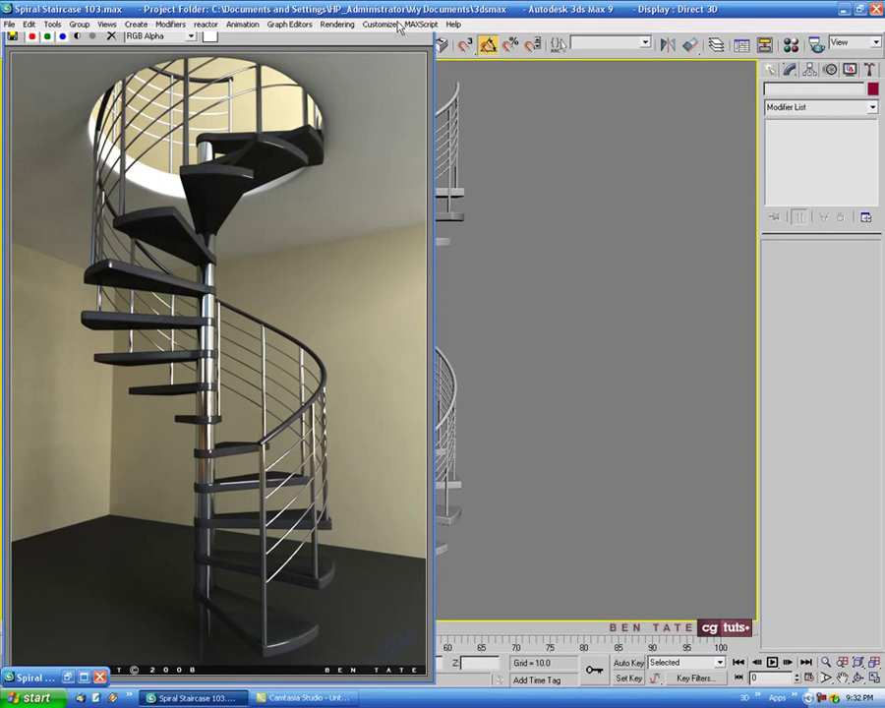
{"action": "middle_click_drag", "start_coordinate": [511, 251], "coordinate": [503, 255], "text": "alt"}
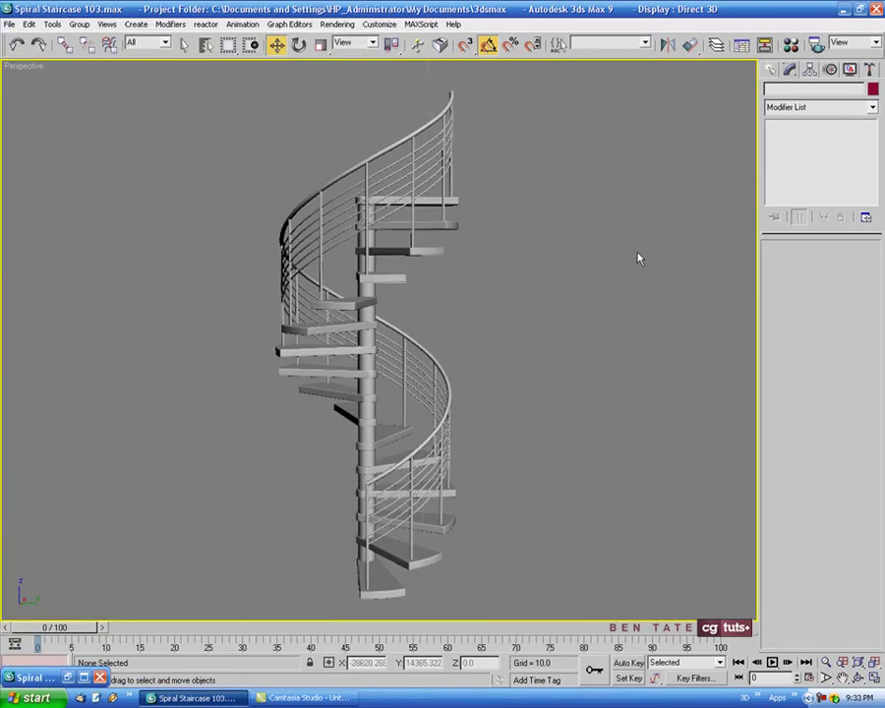
Create a box around the staircase in the Top view, about 614 long, 606 wide and 32 high
{"action": "key", "text": "alt+w"}
{"action": "middle_click", "coordinate": [214, 215]}
{"action": "key", "text": "alt+w"}
{"action": "middle_click_drag", "start_coordinate": [265, 219], "coordinate": [397, 167]}
{"action": "scroll", "coordinate": [369, 271], "scroll_direction": "up", "scroll_amount": 2}
{"action": "middle_click_drag", "start_coordinate": [379, 244], "coordinate": [381, 182]}
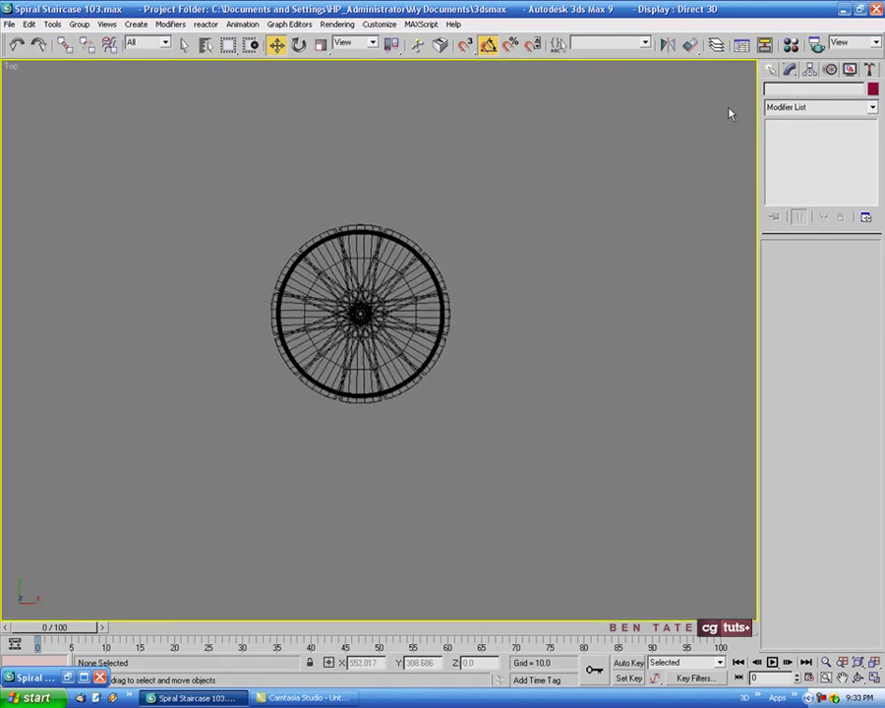
{"action": "left_click", "coordinate": [771, 69]}
{"action": "left_click", "coordinate": [790, 92]}
{"action": "left_click", "coordinate": [775, 93]}
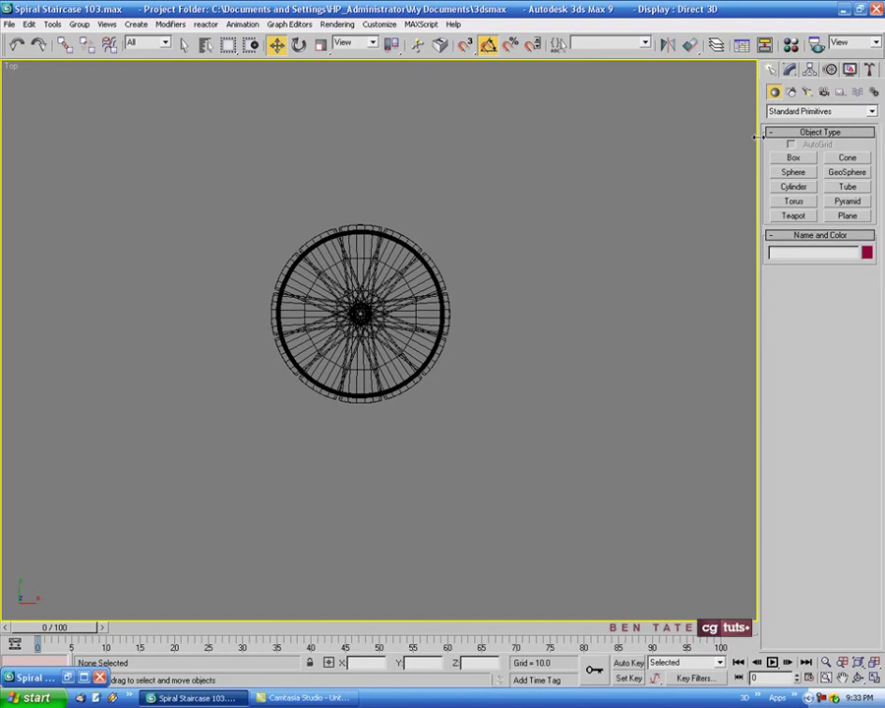
{"action": "left_click", "coordinate": [787, 157]}
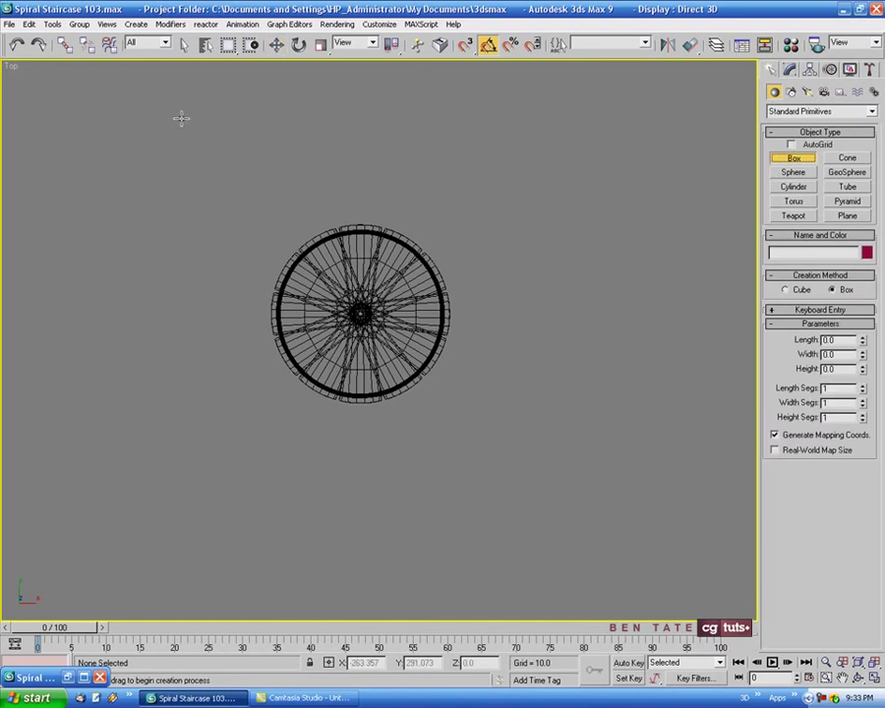
{"action": "left_click_drag", "start_coordinate": [159, 111], "coordinate": [565, 517]}
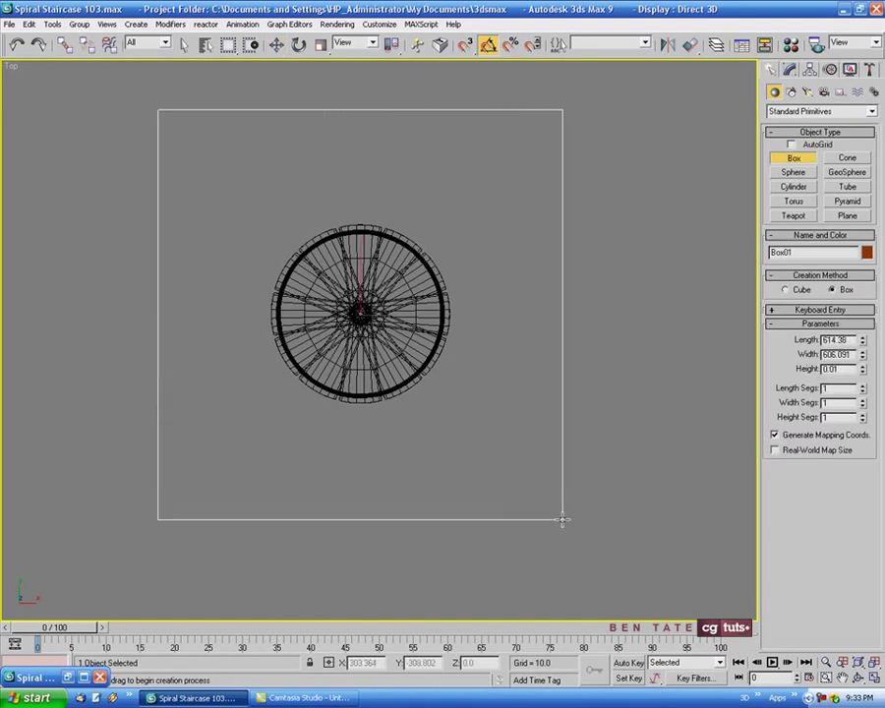
{"action": "left_click", "coordinate": [561, 497]}
Set the box's length and width to 700 and its height to 20
{"action": "middle_click_drag", "start_coordinate": [592, 386], "coordinate": [599, 384]}
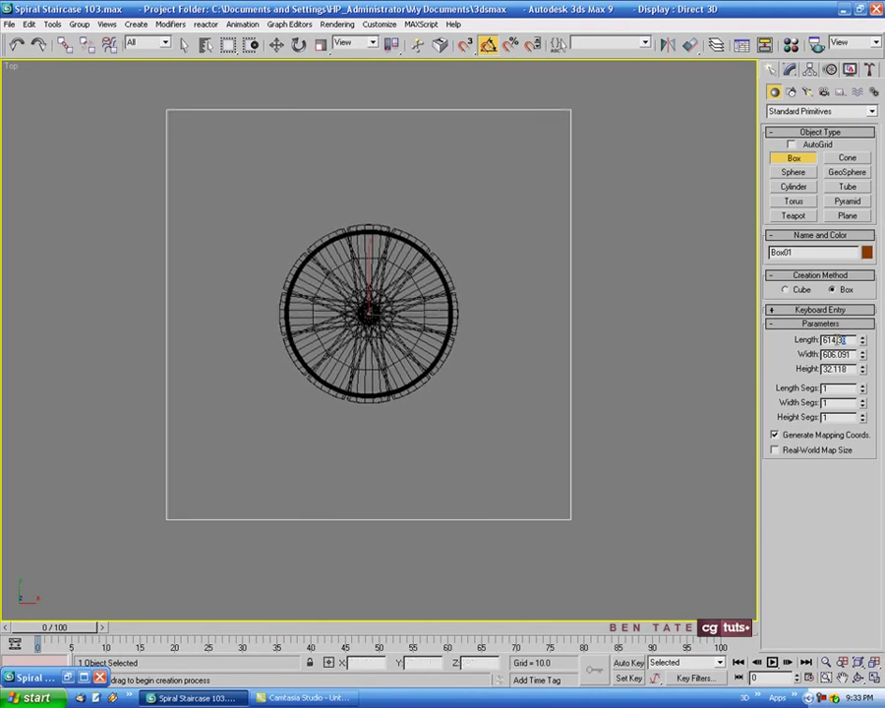
{"action": "double_click", "coordinate": [838, 340]}
{"action": "type", "text": "70"}
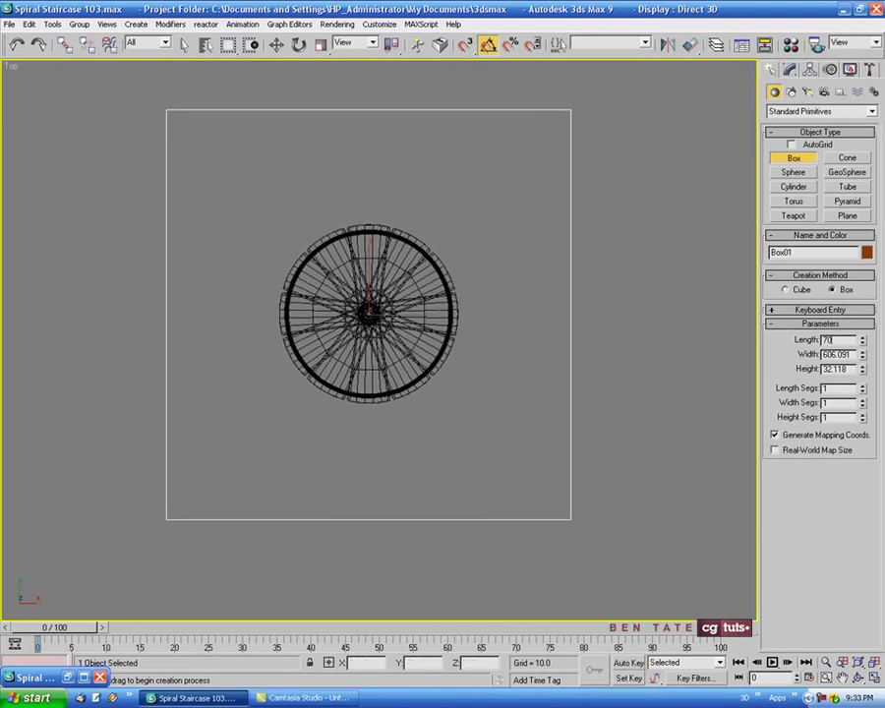
{"action": "type", "text": "0"}
{"action": "key", "text": "Tab"}
{"action": "type", "text": "7"}
{"action": "key", "text": "Tab"}
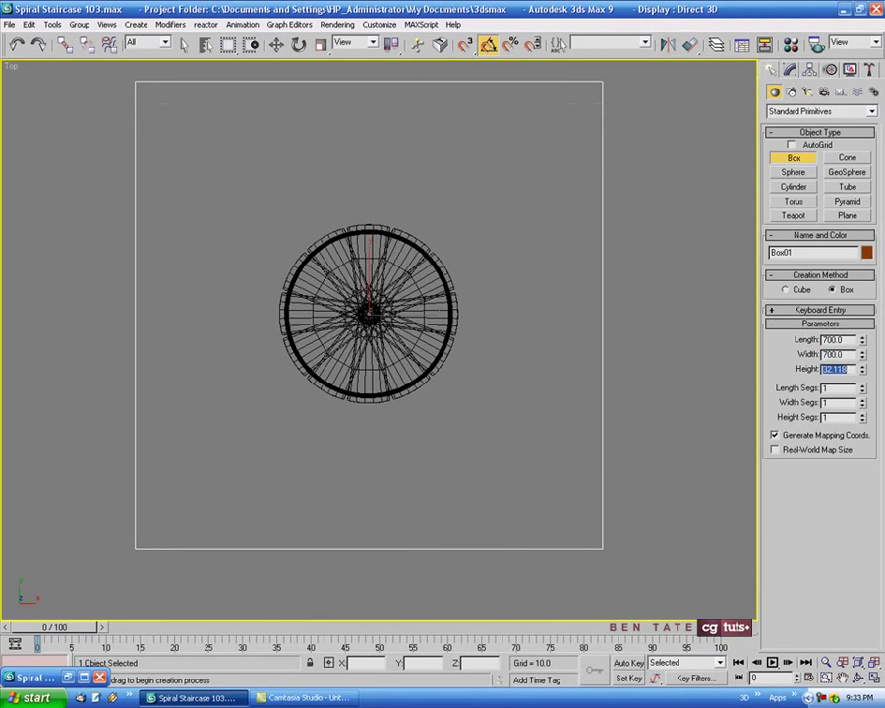
{"action": "type", "text": "20"}
Center the box on the world origin by setting its absolute X and Y positions to 0 with Move Transform Type-In
{"action": "left_click", "coordinate": [277, 46]}
{"action": "right_click", "coordinate": [279, 49]}
{"action": "right_click", "coordinate": [570, 317]}
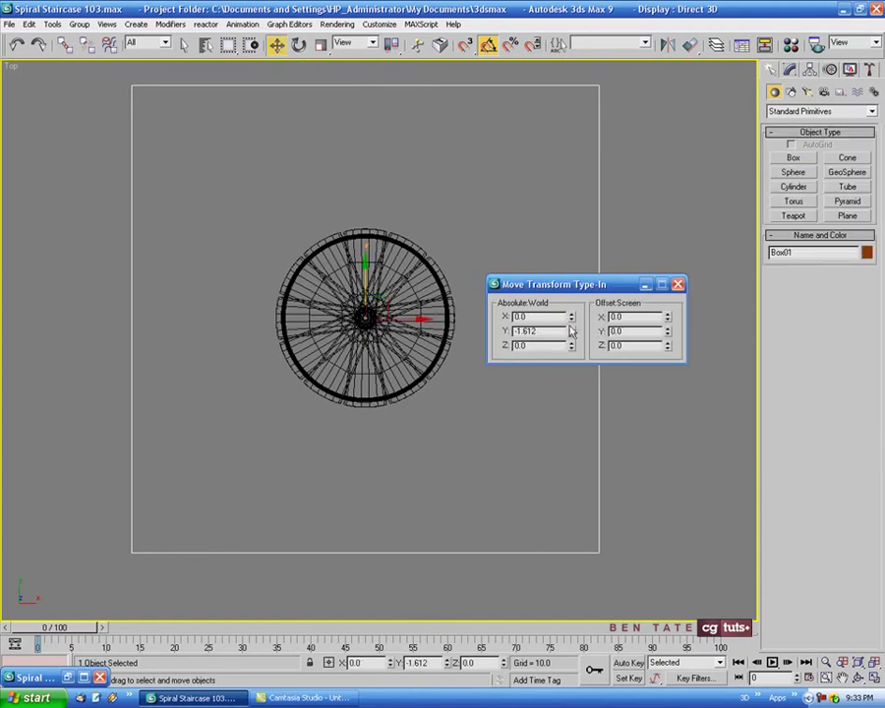
{"action": "right_click", "coordinate": [571, 331]}
{"action": "left_click", "coordinate": [678, 285]}
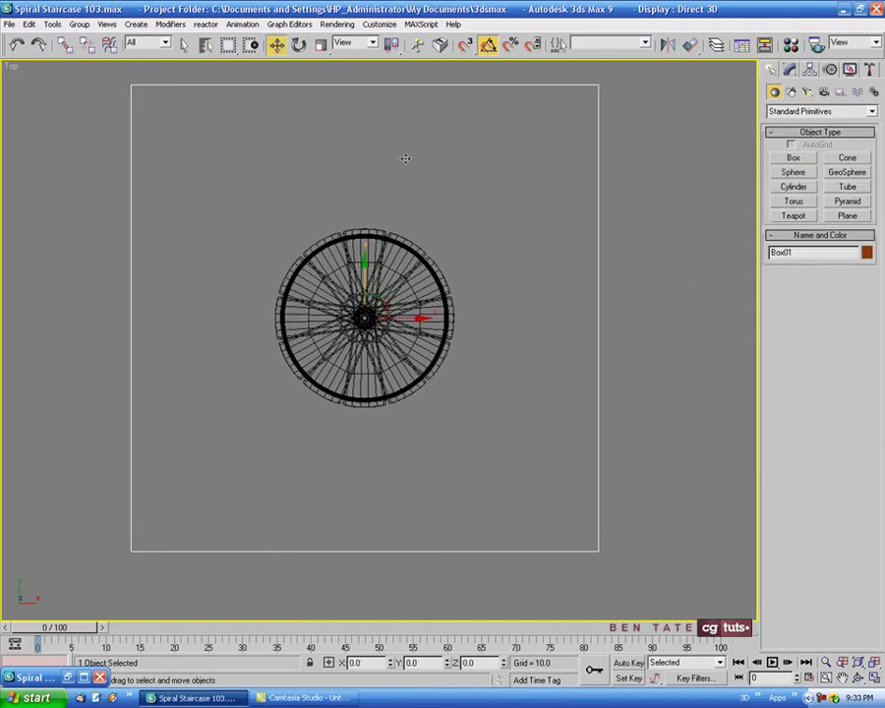
Raise the box in the Left view to a Z of about 542.28, with its underside level with the top step's underside
{"action": "key", "text": "alt+w"}
{"action": "right_click", "coordinate": [311, 518]}
{"action": "key", "text": "alt+w"}
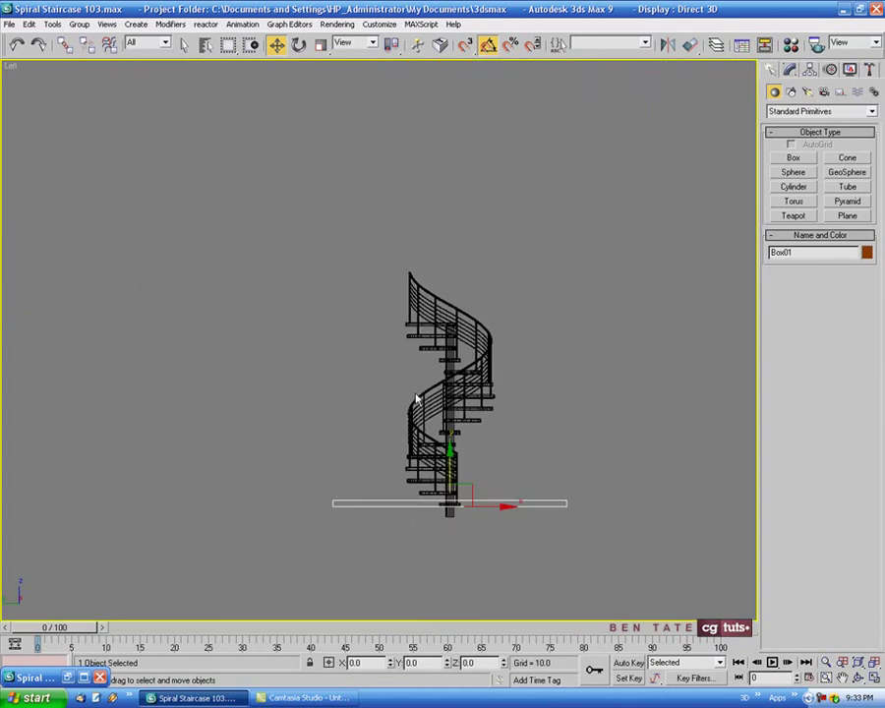
{"action": "scroll", "coordinate": [438, 503], "scroll_direction": "up", "scroll_amount": 5}
{"action": "middle_click_drag", "start_coordinate": [435, 523], "coordinate": [442, 177]}
{"action": "scroll", "coordinate": [423, 172], "scroll_direction": "up", "scroll_amount": 4}
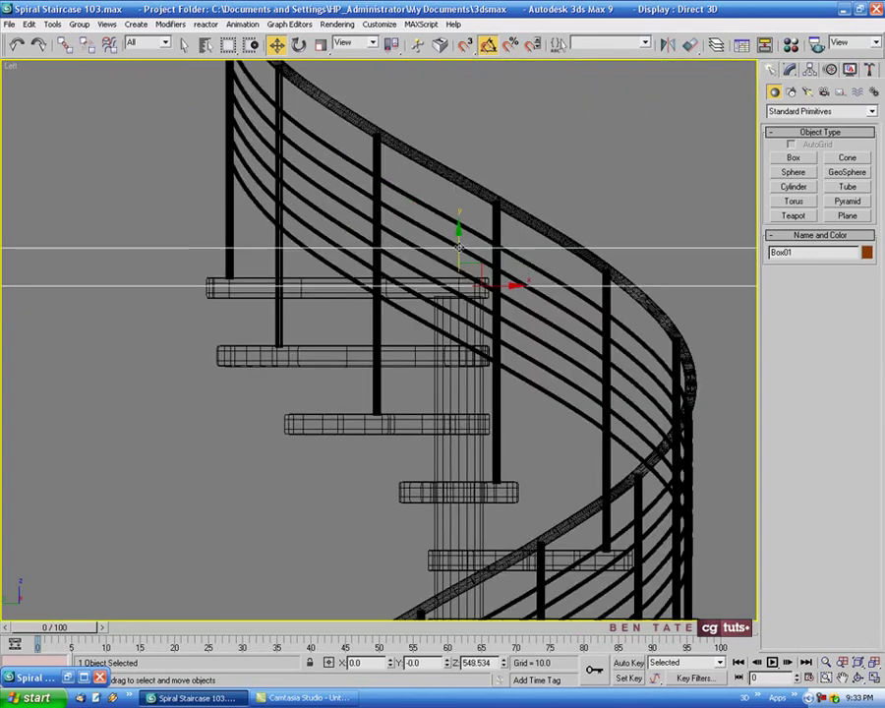
{"action": "left_click_drag", "start_coordinate": [459, 246], "coordinate": [458, 258]}
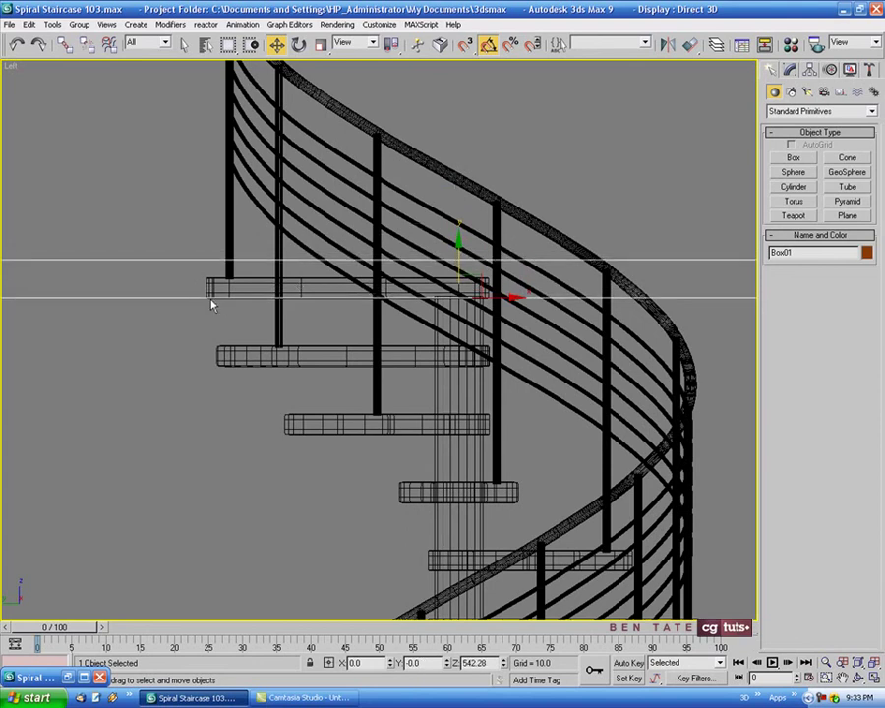
Change the floor slab box's object color to blue from the 3ds Max palette
{"action": "key", "text": "alt+w"}
{"action": "right_click", "coordinate": [642, 441]}
{"action": "key", "text": "alt+w"}
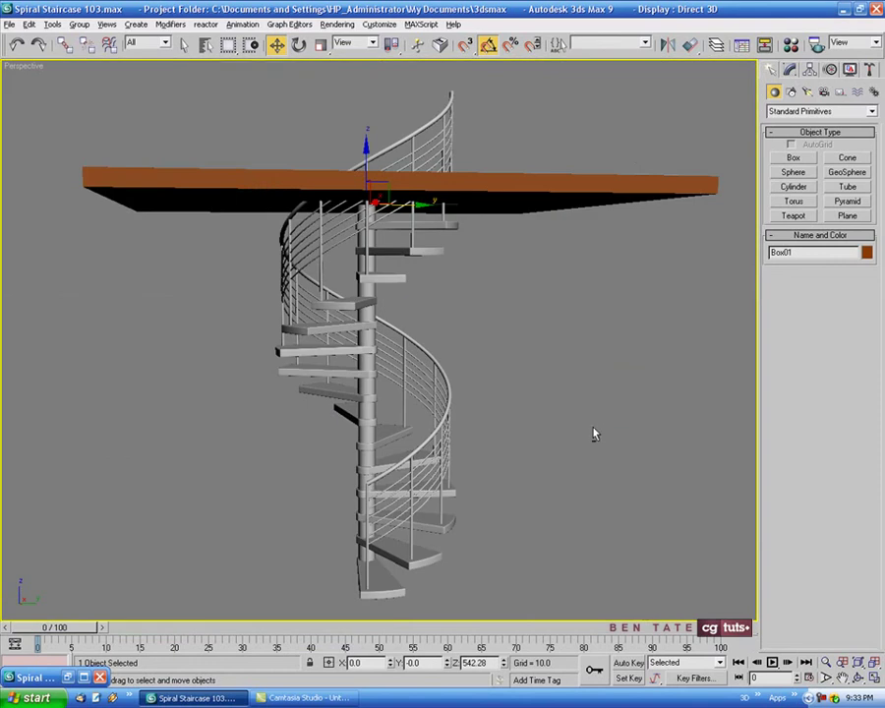
{"action": "middle_click_drag", "start_coordinate": [595, 432], "coordinate": [544, 474], "text": "alt"}
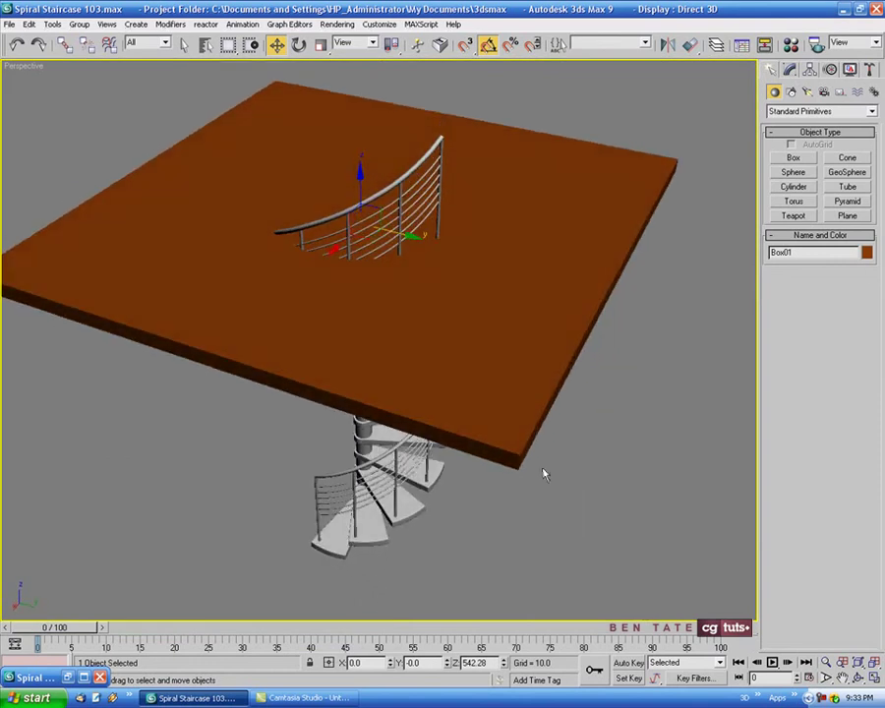
{"action": "left_click", "coordinate": [866, 253]}
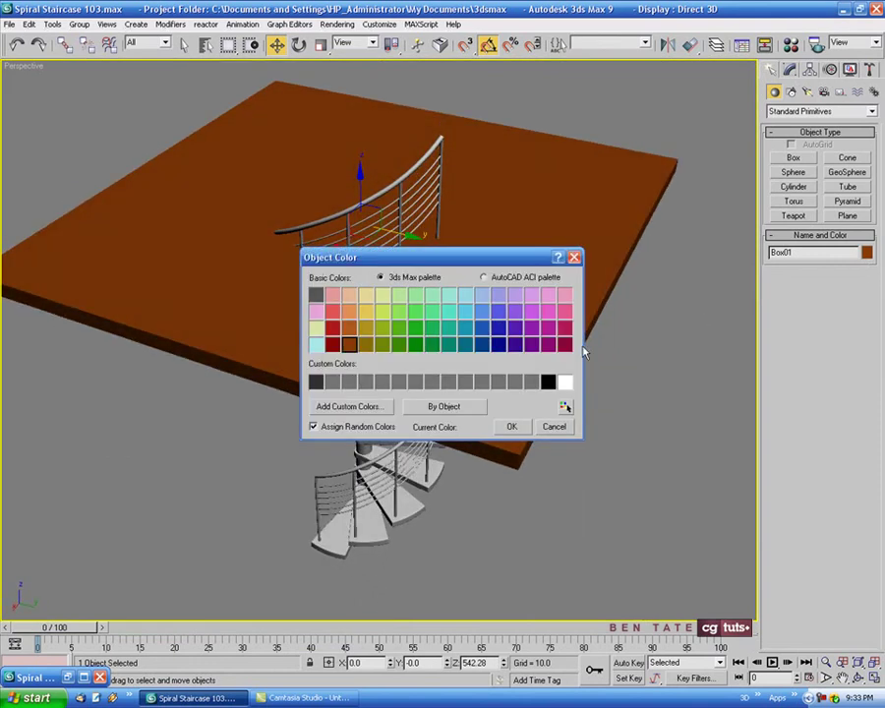
{"action": "left_click", "coordinate": [499, 313]}
{"action": "left_click", "coordinate": [512, 428]}
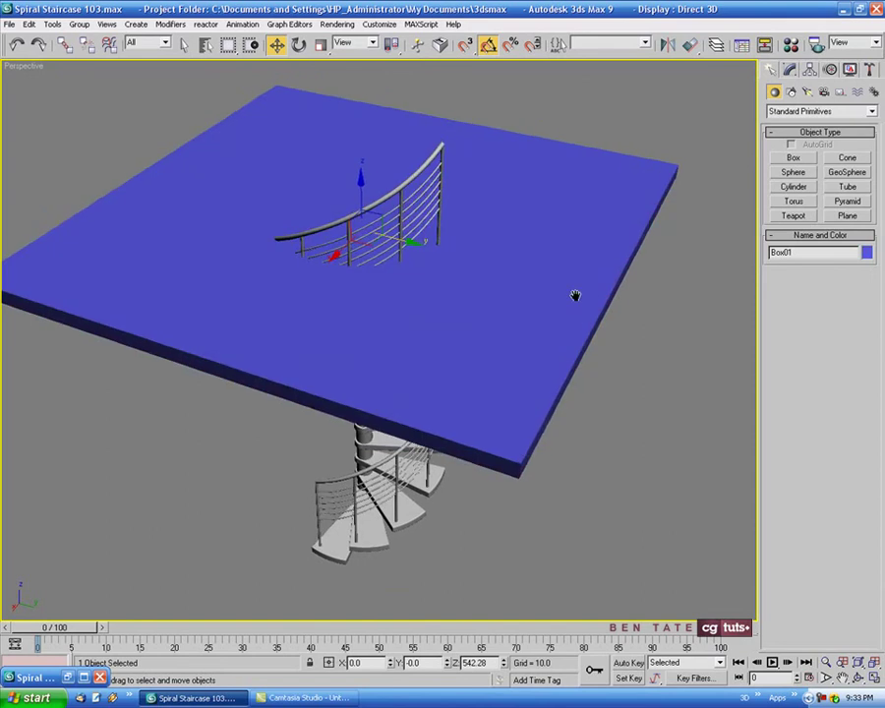
Convert the floor slab box to an Editable Poly in the Top view
{"action": "key", "text": "alt+w"}
{"action": "right_click", "coordinate": [337, 221]}
{"action": "key", "text": "alt+w"}
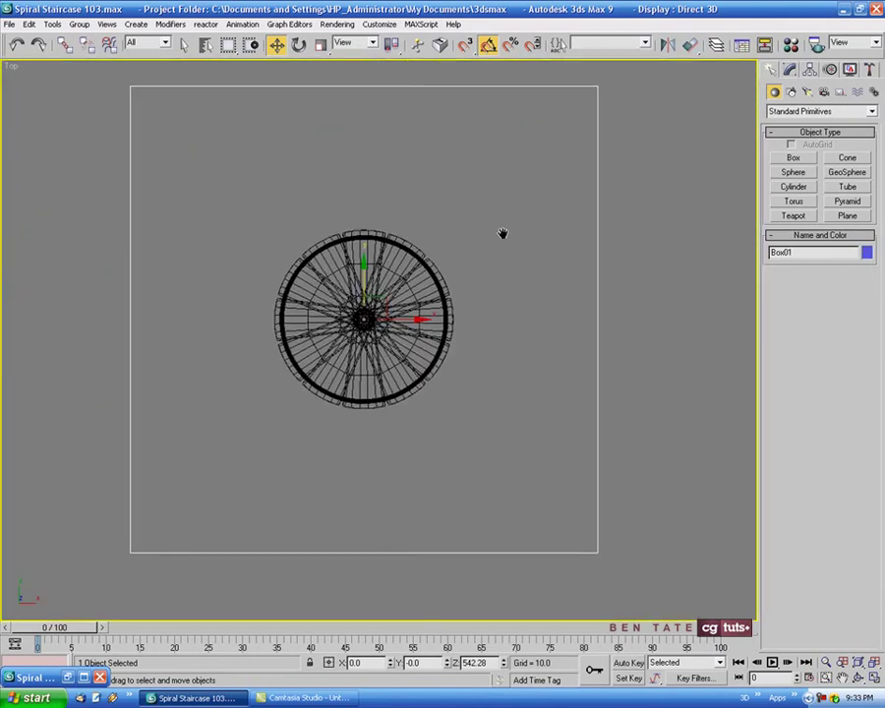
{"action": "right_click", "coordinate": [501, 230]}
{"action": "mouse_move", "coordinate": [513, 338]}
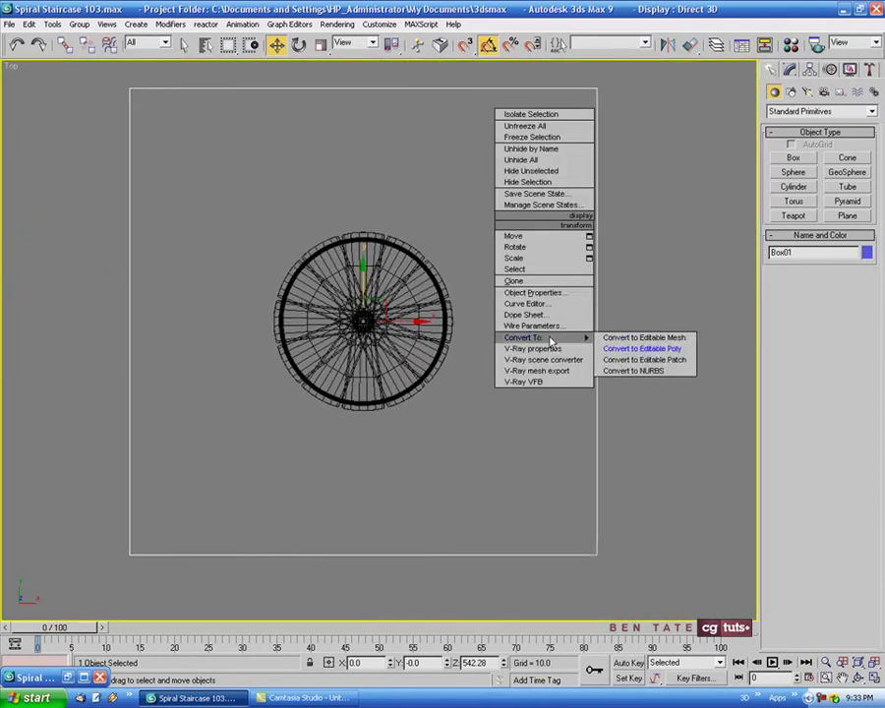
{"action": "left_click", "coordinate": [610, 349]}
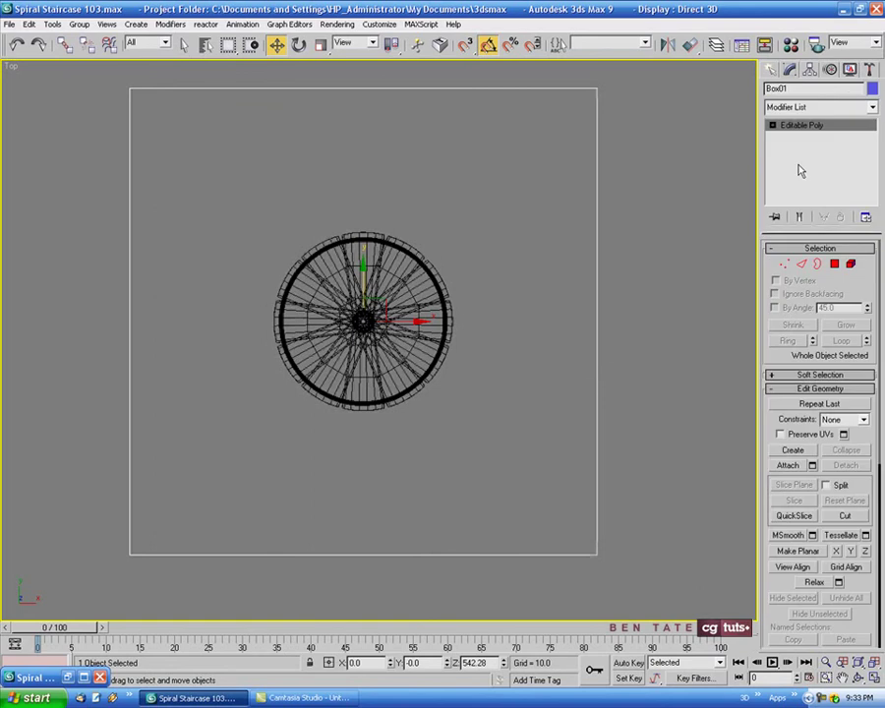
Connect the slab's edges in both directions with 2 segments and a pinch of 98, forming a thin border along all four sides
{"action": "left_click", "coordinate": [801, 264]}
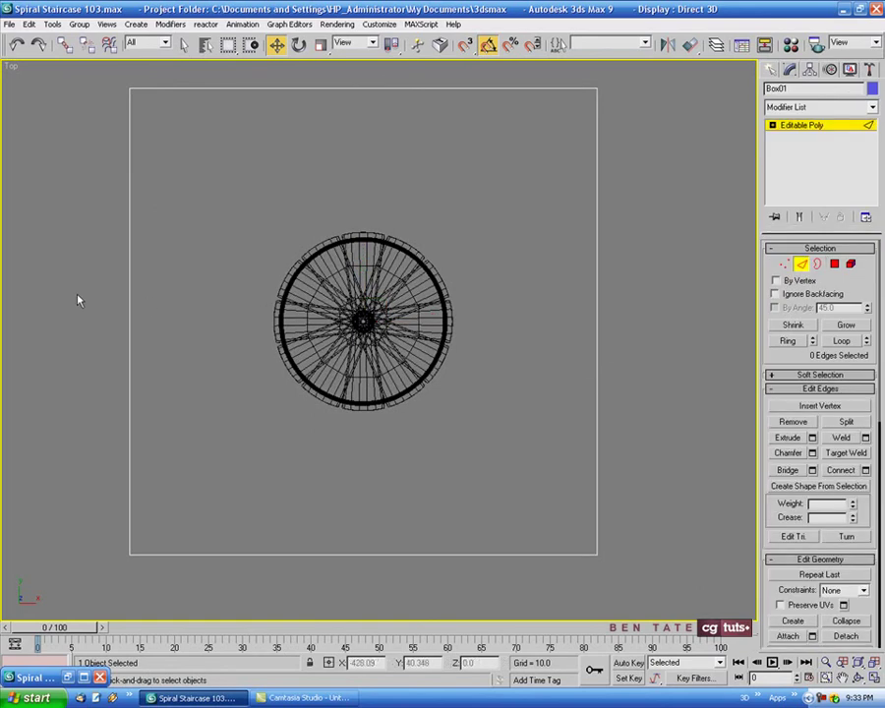
{"action": "left_click_drag", "start_coordinate": [86, 278], "coordinate": [693, 403]}
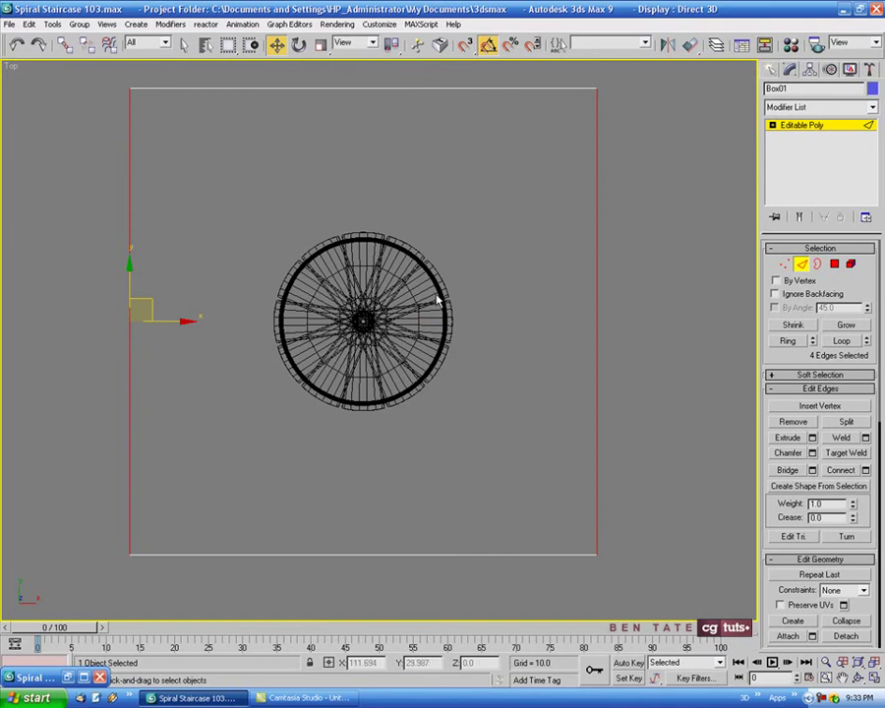
{"action": "middle_click_drag", "start_coordinate": [521, 287], "coordinate": [521, 288]}
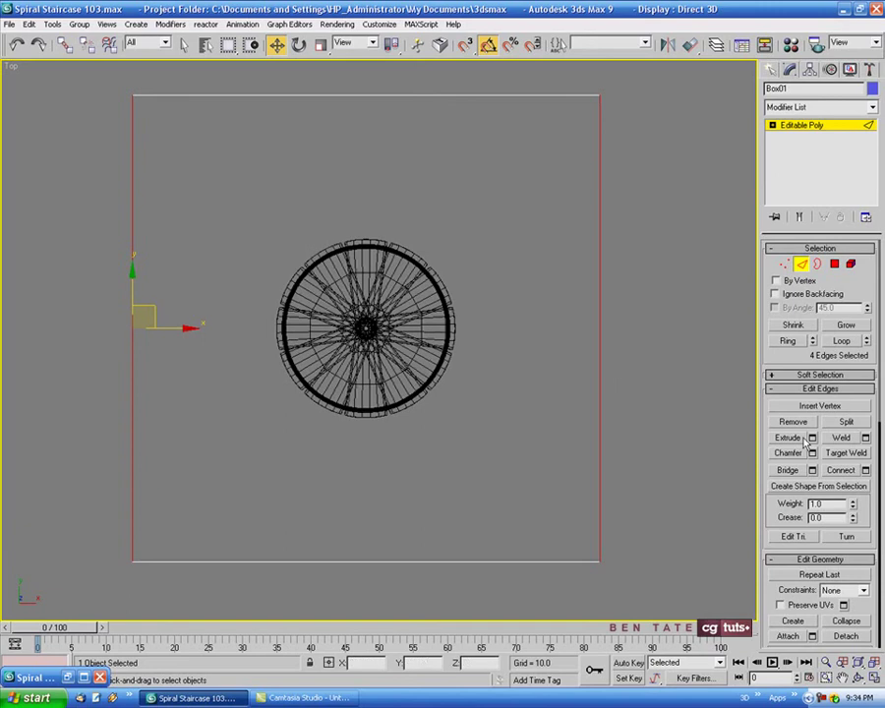
{"action": "left_click", "coordinate": [865, 470]}
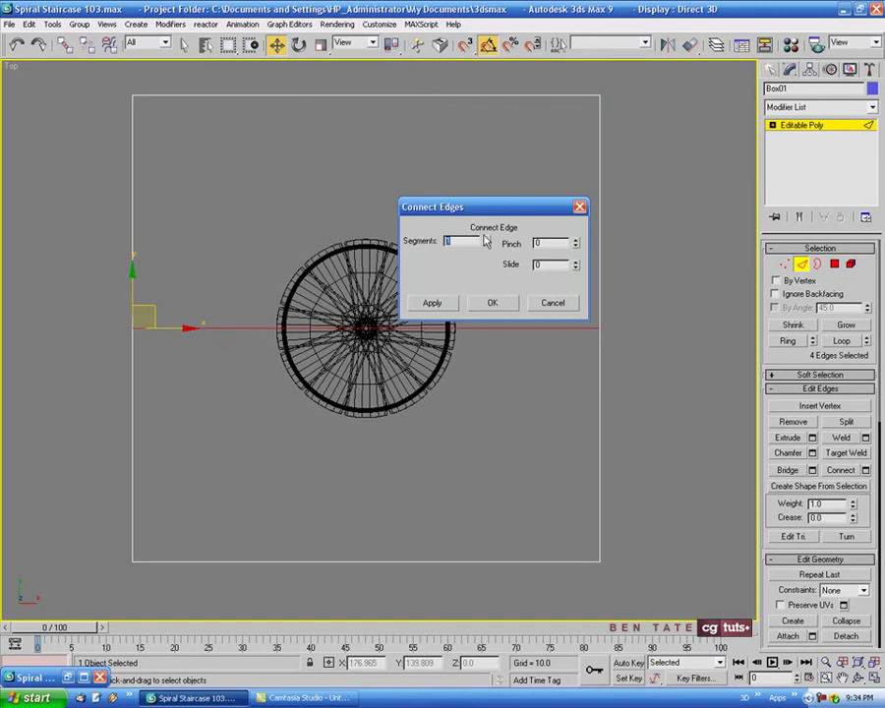
{"action": "left_click_drag", "start_coordinate": [510, 247], "coordinate": [513, 125]}
{"action": "left_click", "coordinate": [511, 246]}
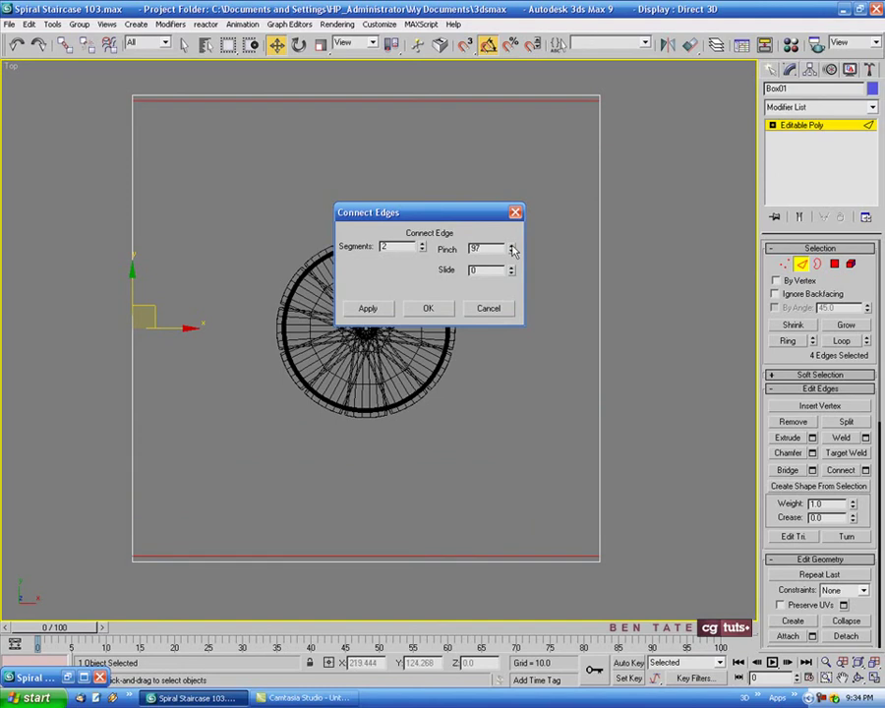
{"action": "left_click", "coordinate": [511, 246]}
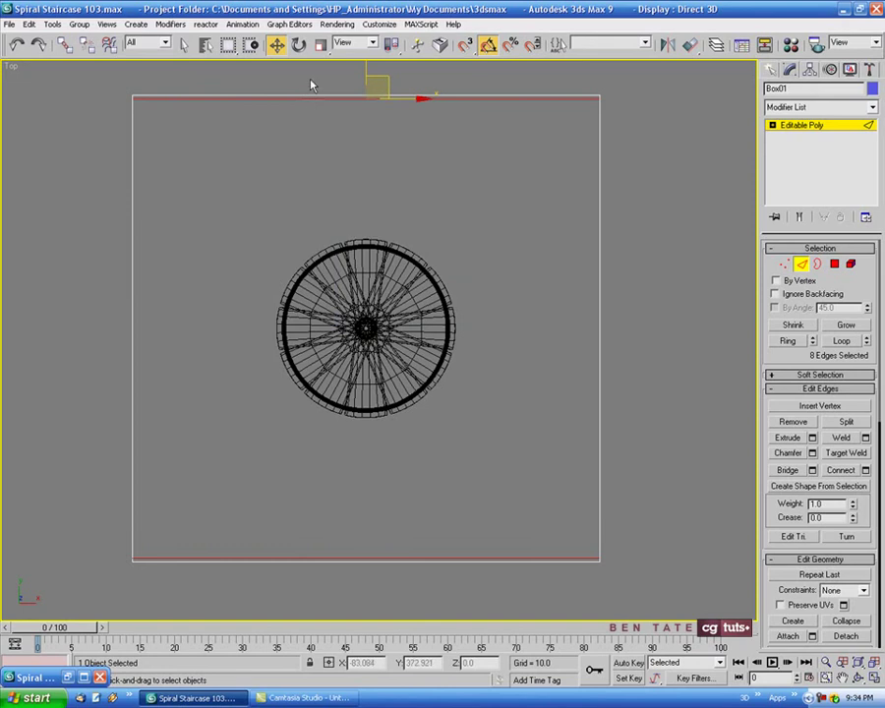
{"action": "left_click_drag", "start_coordinate": [311, 85], "coordinate": [482, 607]}
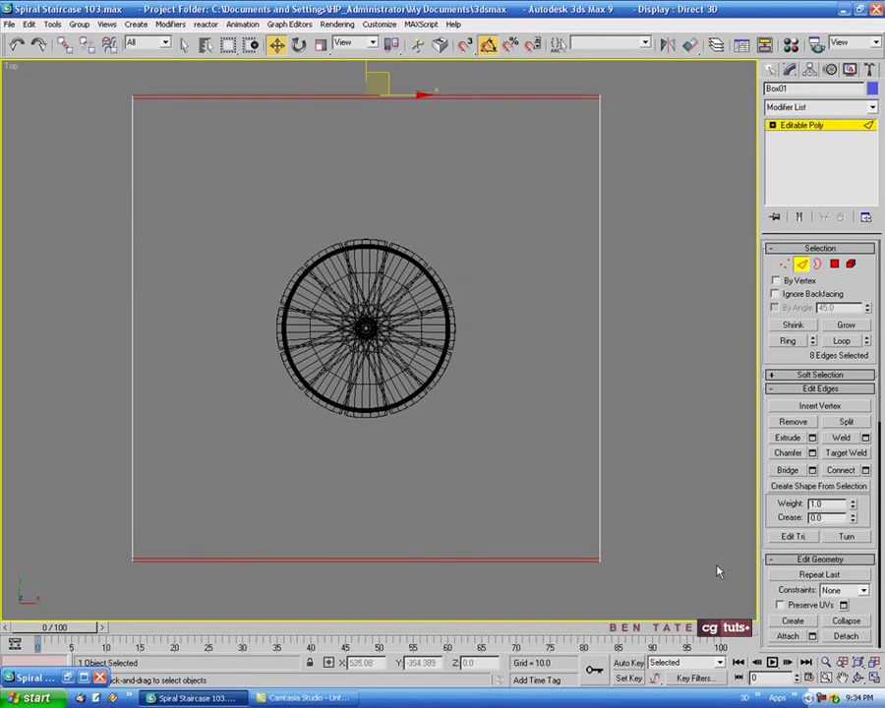
{"action": "left_click", "coordinate": [846, 473]}
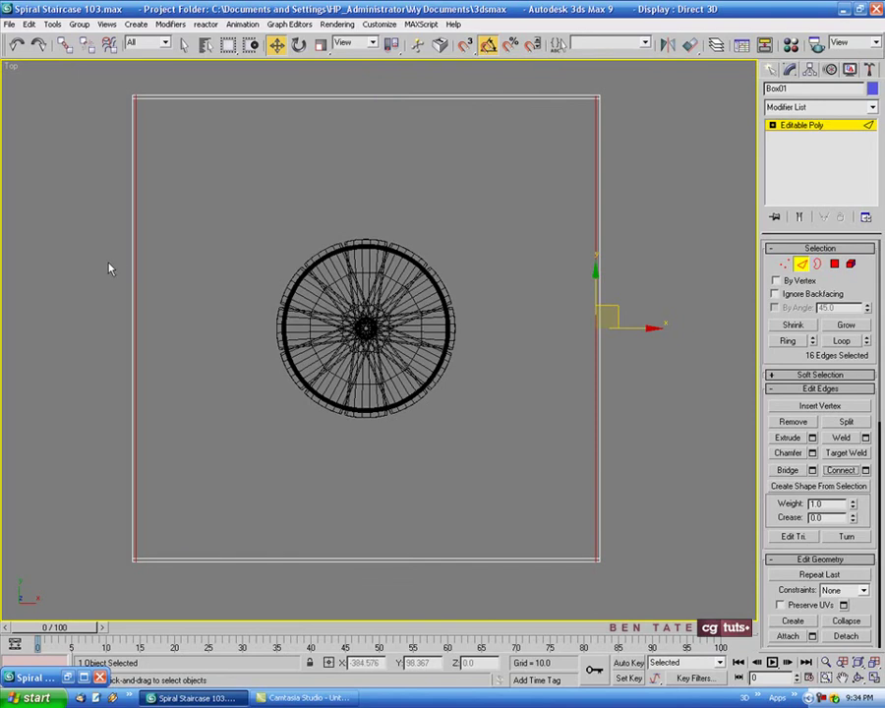
Connect the slab's edges in both directions with 3 segments and a pinch of 0, dividing its interior into a four-by-four grid
{"action": "left_click_drag", "start_coordinate": [103, 261], "coordinate": [630, 398]}
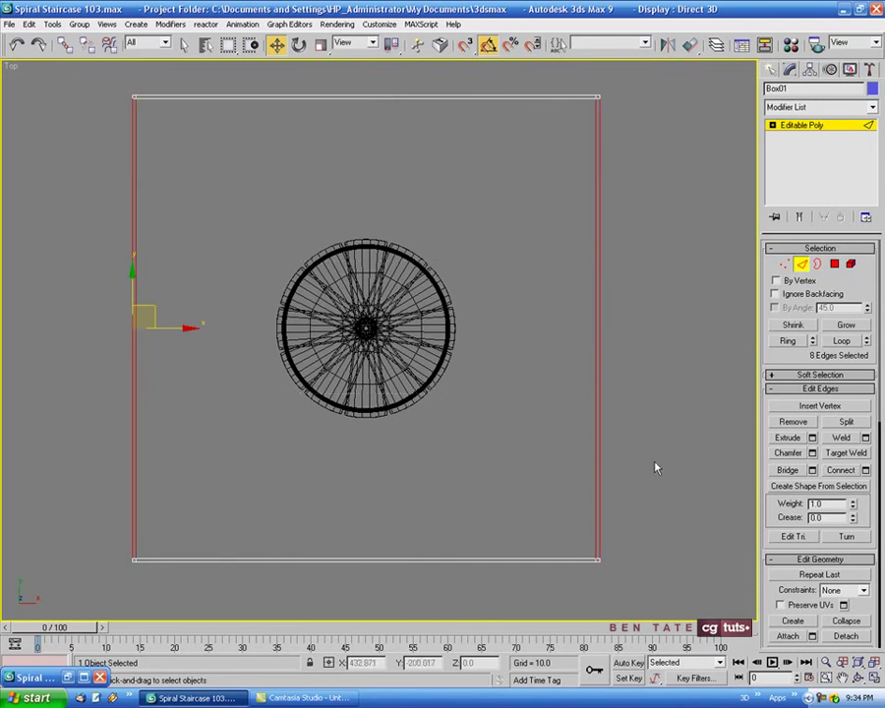
{"action": "left_click", "coordinate": [865, 470]}
{"action": "left_click_drag", "start_coordinate": [417, 225], "coordinate": [583, 234]}
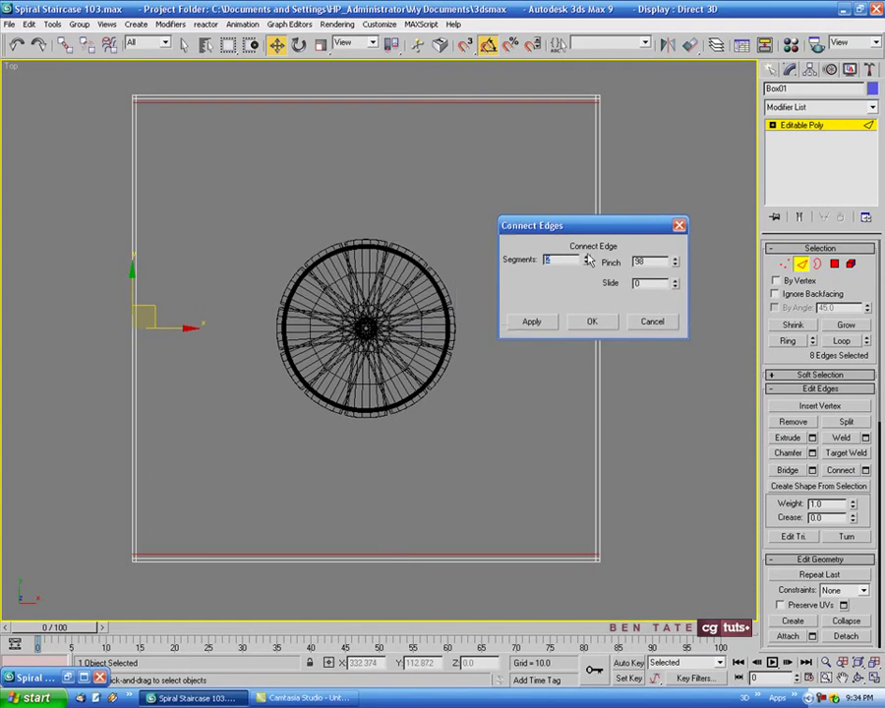
{"action": "left_click", "coordinate": [587, 259]}
{"action": "right_click", "coordinate": [675, 264]}
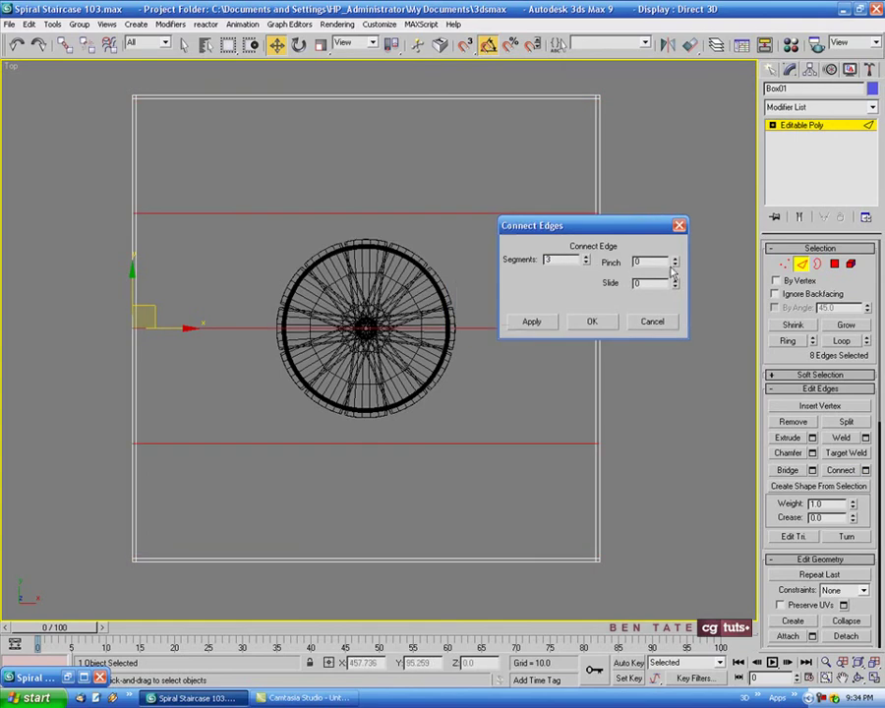
{"action": "left_click", "coordinate": [592, 321]}
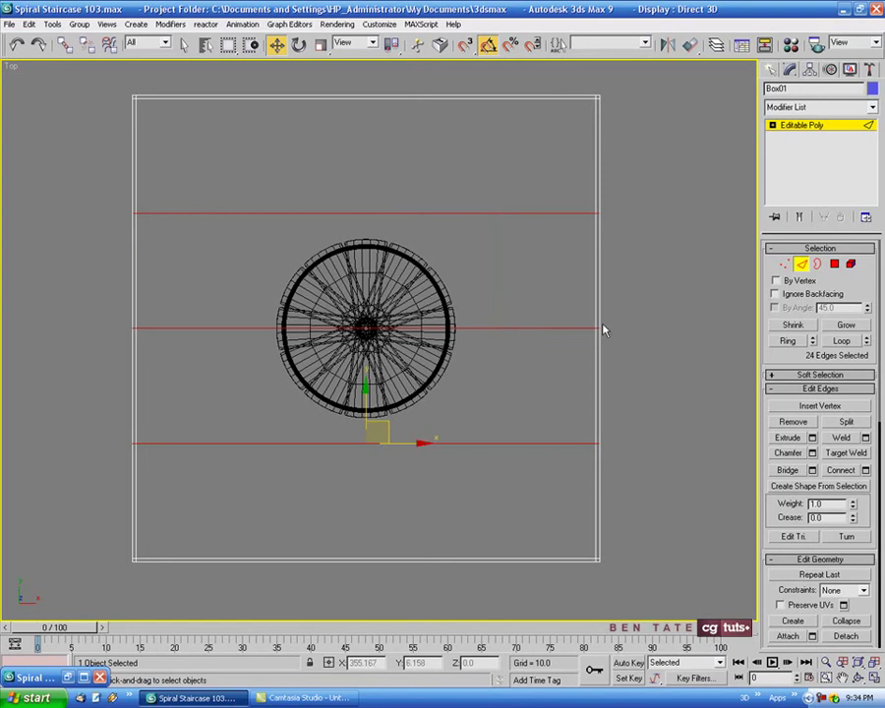
{"action": "left_click_drag", "start_coordinate": [429, 487], "coordinate": [456, 587]}
{"action": "left_click", "coordinate": [843, 470]}
Turn on edged faces in the Perspective view and check the slab's new edge grid
{"action": "middle_click_drag", "start_coordinate": [618, 313], "coordinate": [632, 319]}
{"action": "key", "text": "alt+w"}
{"action": "right_click", "coordinate": [692, 455]}
{"action": "key", "text": "alt+w"}
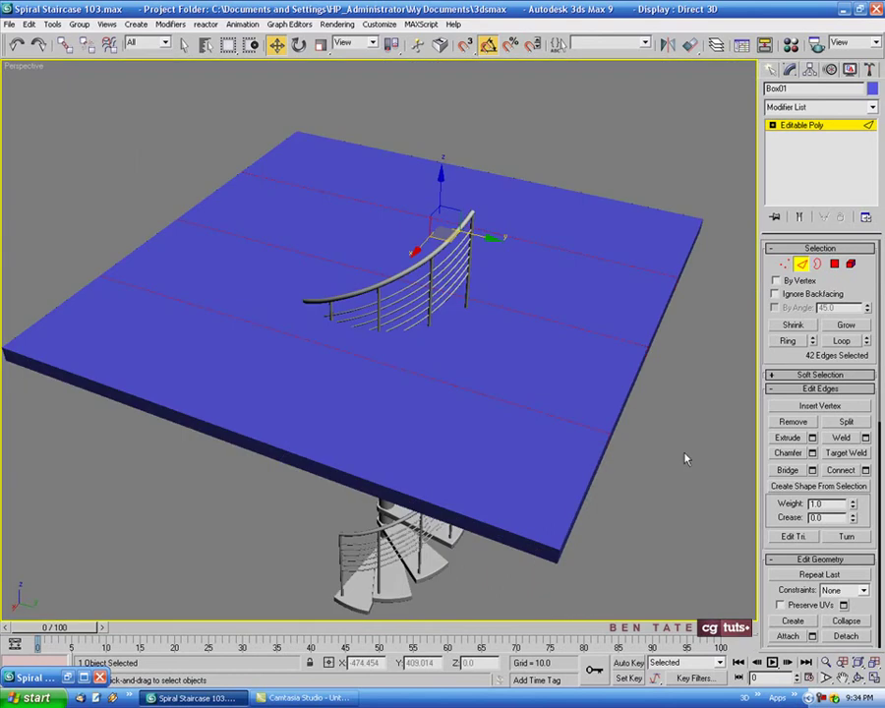
{"action": "key", "text": "F4"}
{"action": "mouse_move", "coordinate": [666, 455]}
{"action": "middle_mouse_down", "text": "alt"}
{"action": "mouse_move", "coordinate": [604, 456]}
{"action": "mouse_move", "coordinate": [615, 429]}
{"action": "mouse_move", "coordinate": [635, 422]}
{"action": "mouse_move", "coordinate": [610, 425]}
{"action": "mouse_move", "coordinate": [664, 426]}
{"action": "mouse_move", "coordinate": [661, 445]}
{"action": "mouse_move", "coordinate": [661, 434]}
{"action": "middle_mouse_up", "text": "alt"}
{"action": "middle_click_drag", "start_coordinate": [568, 394], "coordinate": [572, 406]}
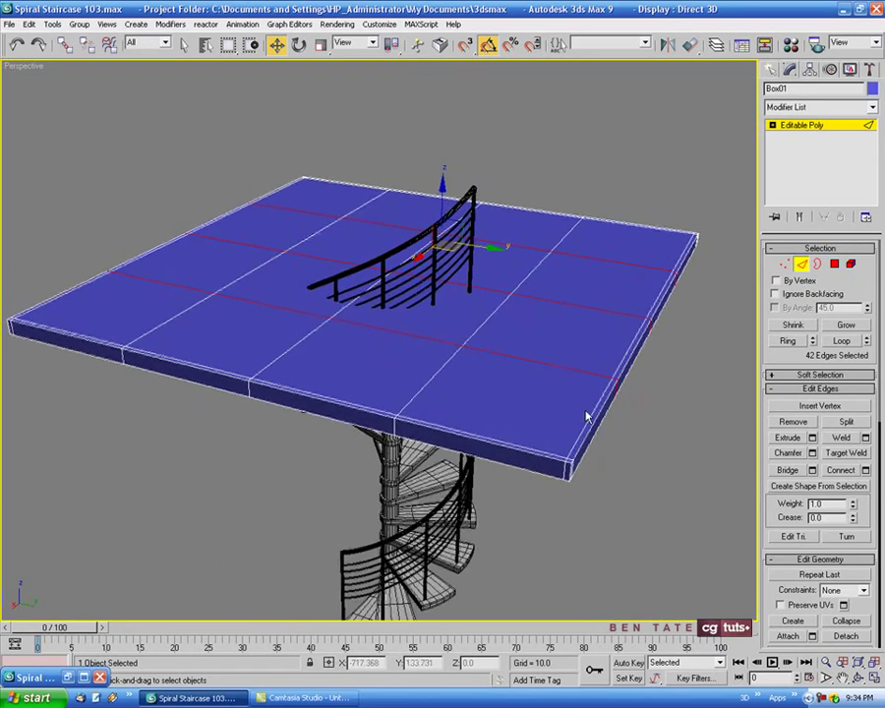
Delete the slab's lower row of vertices in the Front view, leaving only its flat top surface, and leave vertex editing
{"action": "key", "text": "alt+w"}
{"action": "middle_click_drag", "start_coordinate": [565, 159], "coordinate": [568, 169]}
{"action": "key", "text": "alt+w"}
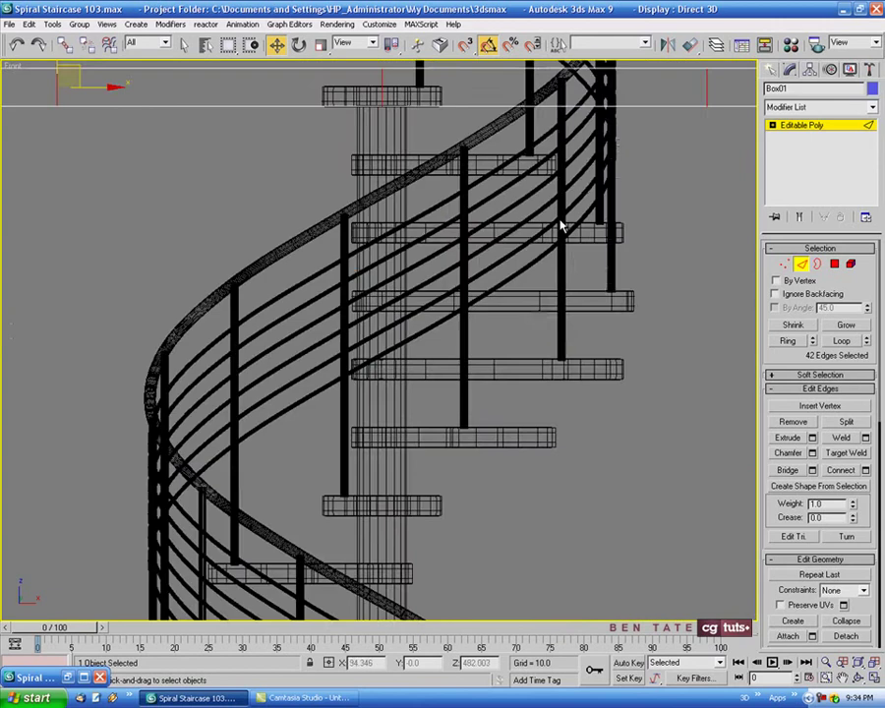
{"action": "scroll", "coordinate": [556, 226], "scroll_direction": "down", "scroll_amount": 5}
{"action": "scroll", "coordinate": [518, 300], "scroll_direction": "up", "scroll_amount": 1}
{"action": "scroll", "coordinate": [521, 281], "scroll_direction": "up", "scroll_amount": 1}
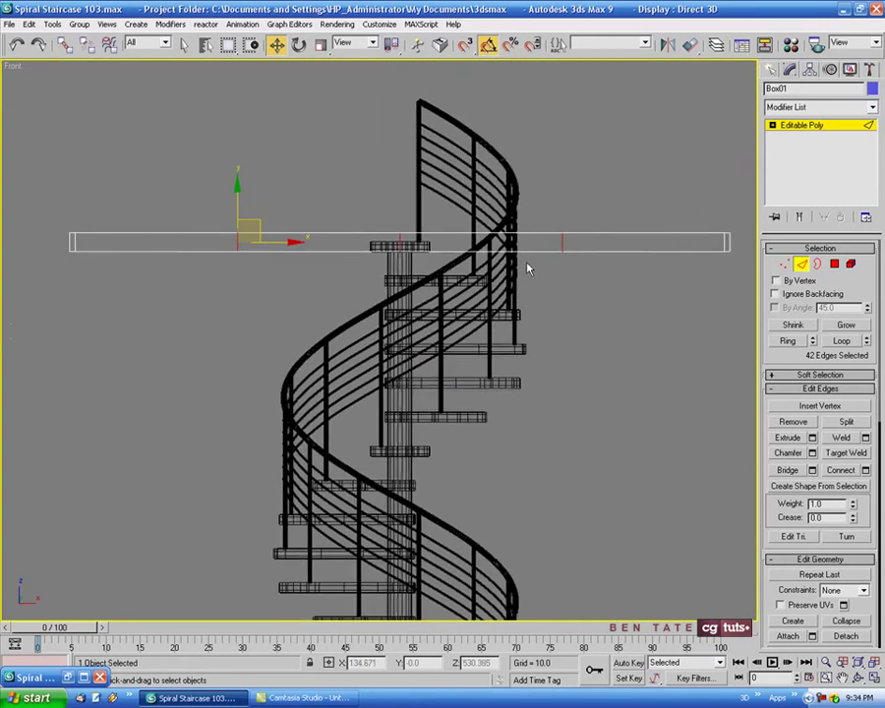
{"action": "scroll", "coordinate": [531, 290], "scroll_direction": "down", "scroll_amount": 1}
{"action": "left_click", "coordinate": [785, 266]}
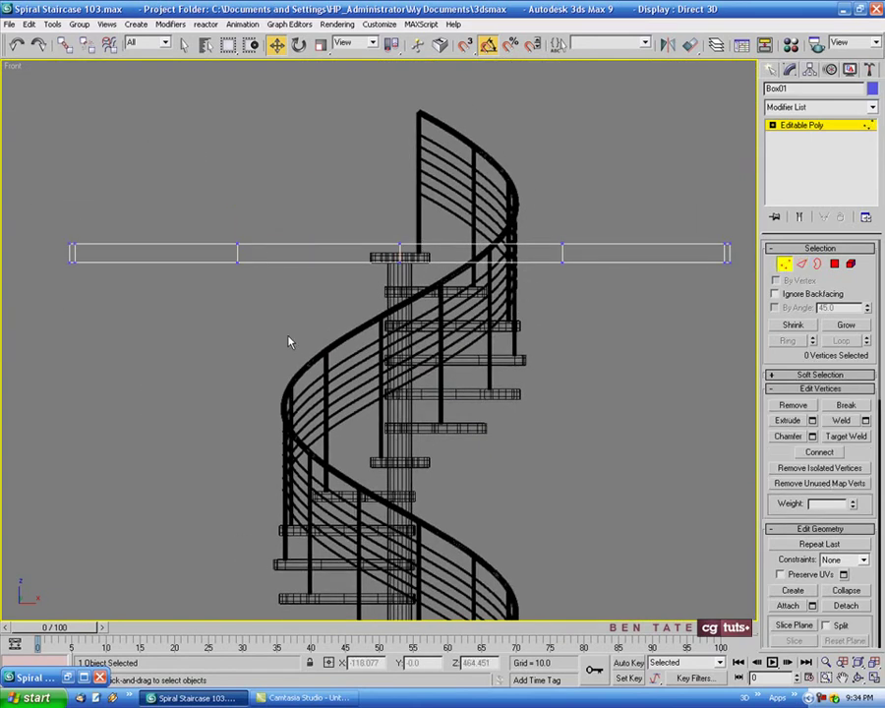
{"action": "left_click_drag", "start_coordinate": [39, 286], "coordinate": [742, 250]}
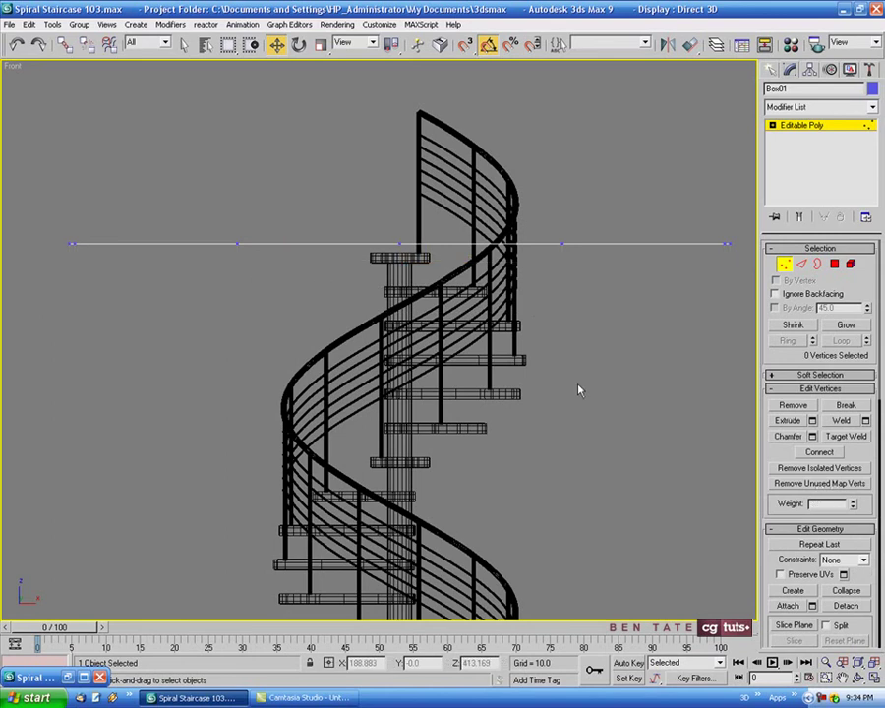
{"action": "left_click", "coordinate": [783, 264]}
{"action": "key", "text": "alt+w"}
{"action": "right_click", "coordinate": [628, 425]}
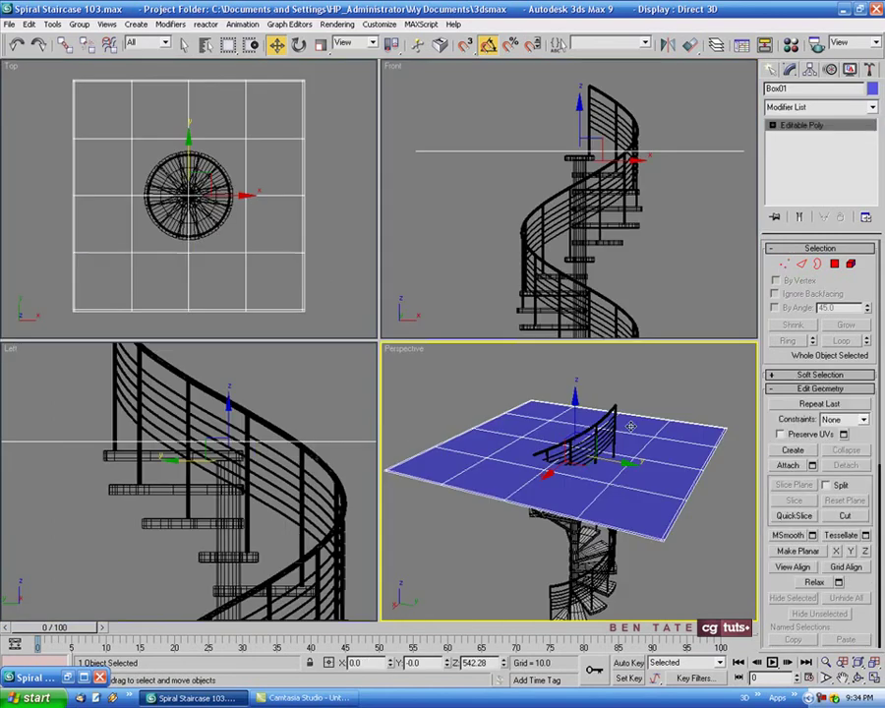
{"action": "key", "text": "alt+w"}
{"action": "mouse_move", "coordinate": [615, 440]}
{"action": "middle_mouse_down", "text": "alt"}
{"action": "mouse_move", "coordinate": [575, 442]}
{"action": "mouse_move", "coordinate": [624, 445]}
{"action": "middle_mouse_up", "text": "alt"}
Draw a circle spline in the Top view from the staircase's center, with a radius of about 144, just outside the steps
{"action": "key", "text": "alt+w"}
{"action": "right_click", "coordinate": [273, 271]}
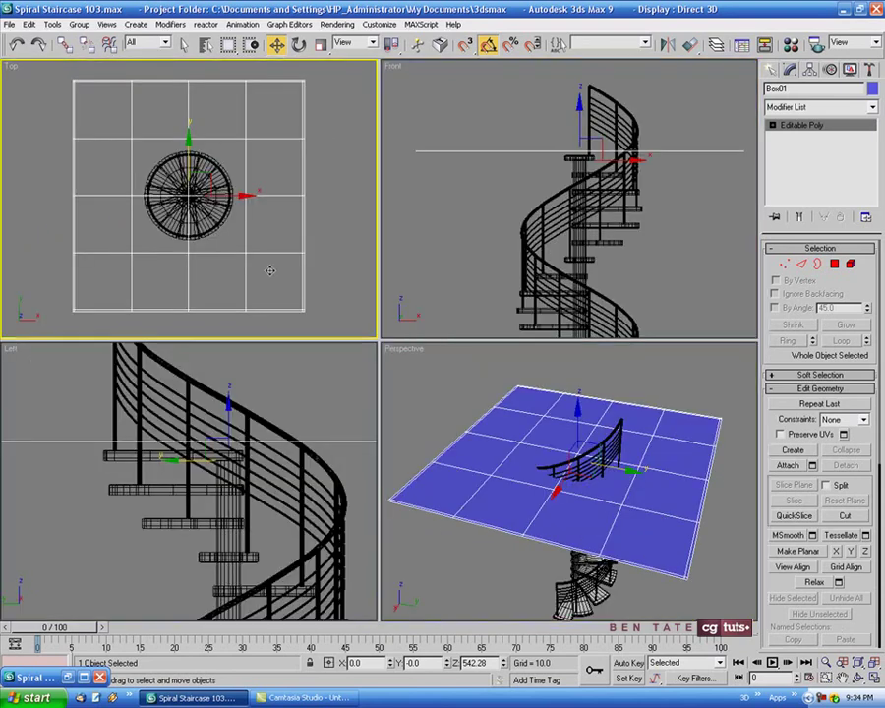
{"action": "key", "text": "alt+w"}
{"action": "scroll", "coordinate": [440, 338], "scroll_direction": "up", "scroll_amount": 3}
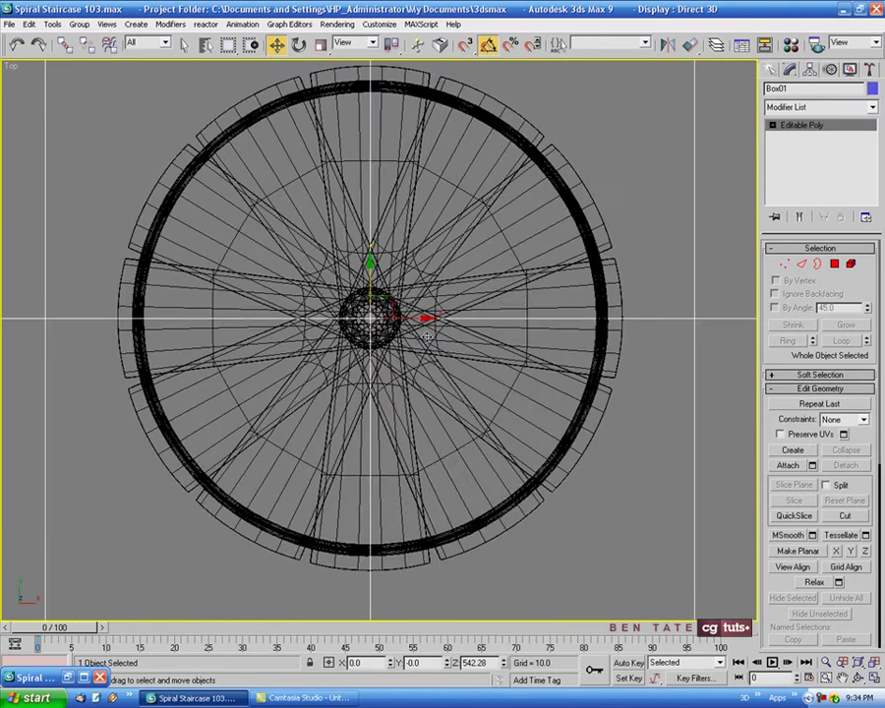
{"action": "scroll", "coordinate": [433, 339], "scroll_direction": "down", "scroll_amount": 1}
{"action": "mouse_move", "coordinate": [454, 294]}
{"action": "middle_mouse_down"}
{"action": "mouse_move", "coordinate": [453, 314]}
{"action": "mouse_move", "coordinate": [453, 302]}
{"action": "middle_mouse_up"}
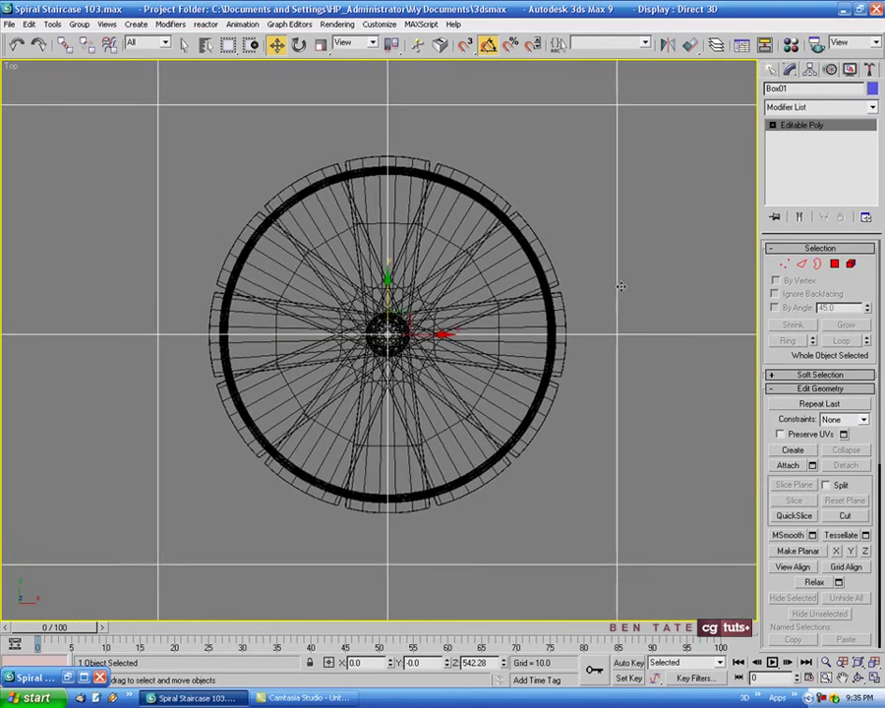
{"action": "left_click", "coordinate": [772, 70]}
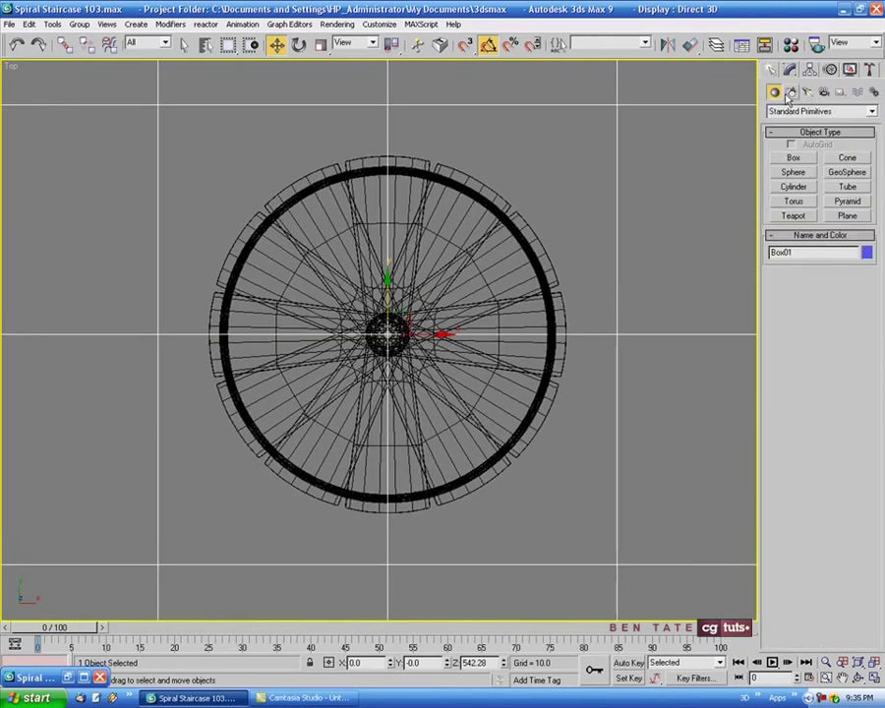
{"action": "left_click", "coordinate": [789, 92]}
{"action": "left_click", "coordinate": [794, 184]}
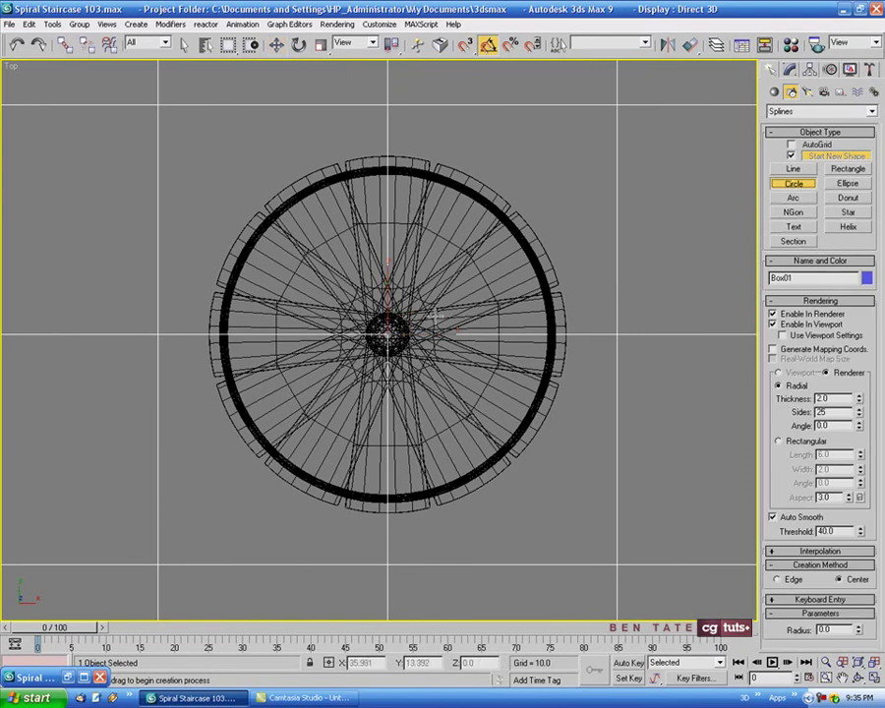
{"action": "left_click_drag", "start_coordinate": [388, 334], "coordinate": [403, 526]}
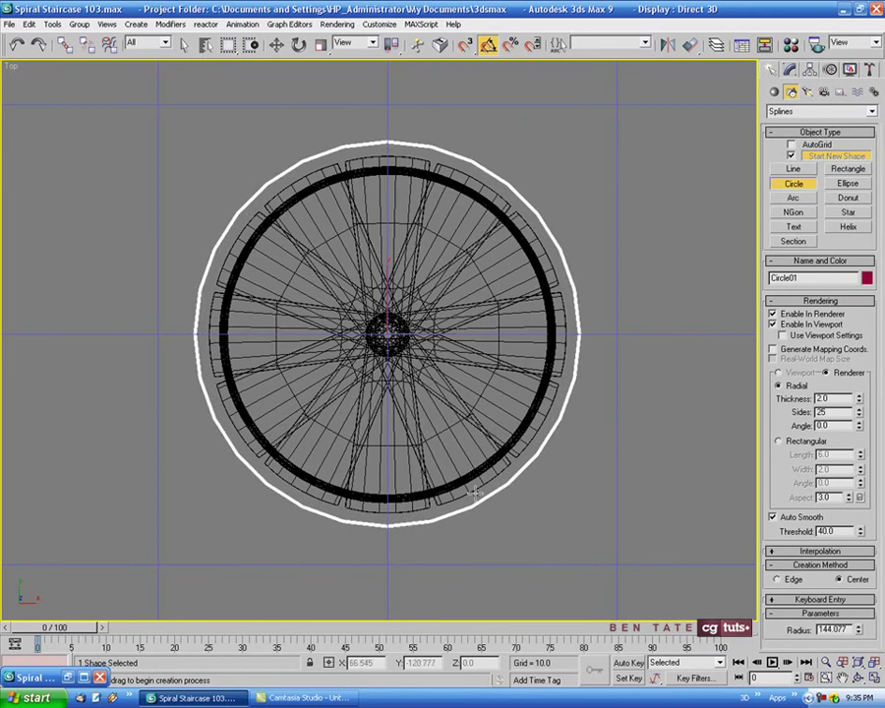
Turn off the circle's display thickness in the renderer and viewport, and set its radius to 145
{"action": "left_click", "coordinate": [772, 324]}
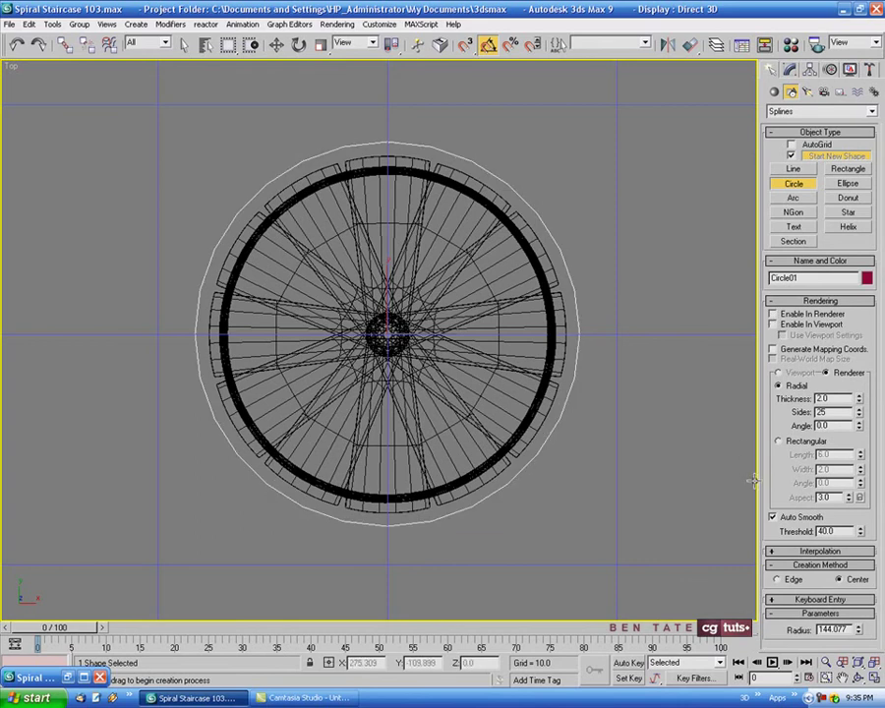
{"action": "left_click_drag", "start_coordinate": [839, 629], "coordinate": [814, 630]}
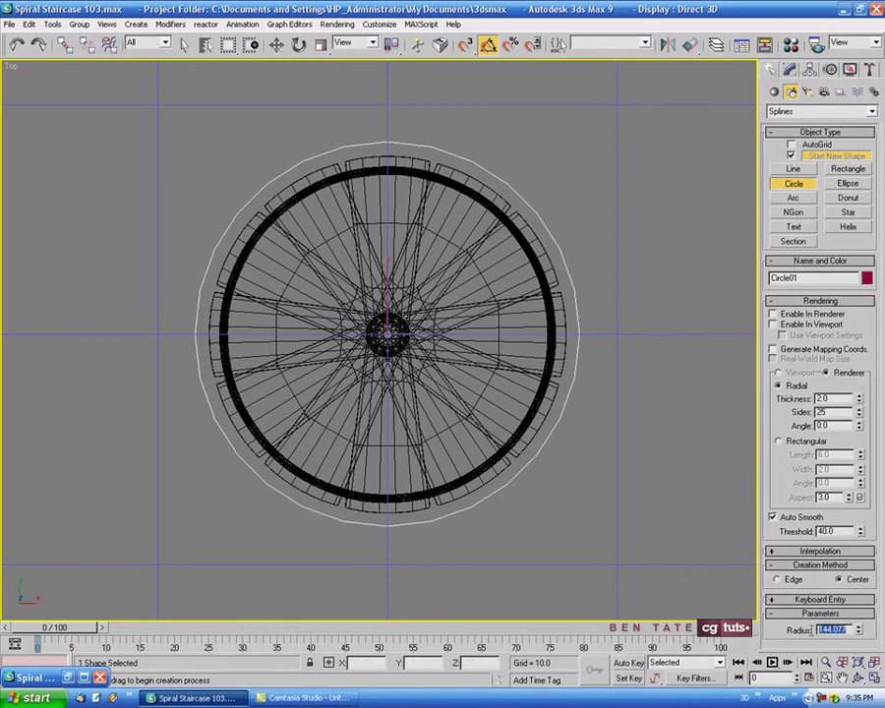
{"action": "type", "text": "145"}
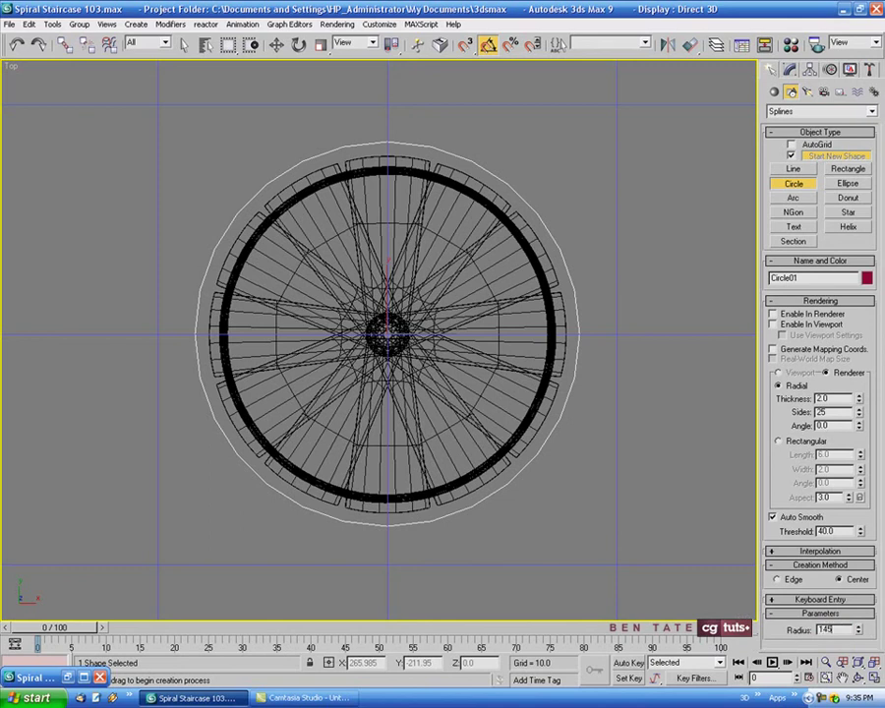
Center the circle on the world origin by setting its absolute X and Y positions to 0
{"action": "key", "text": "Return"}
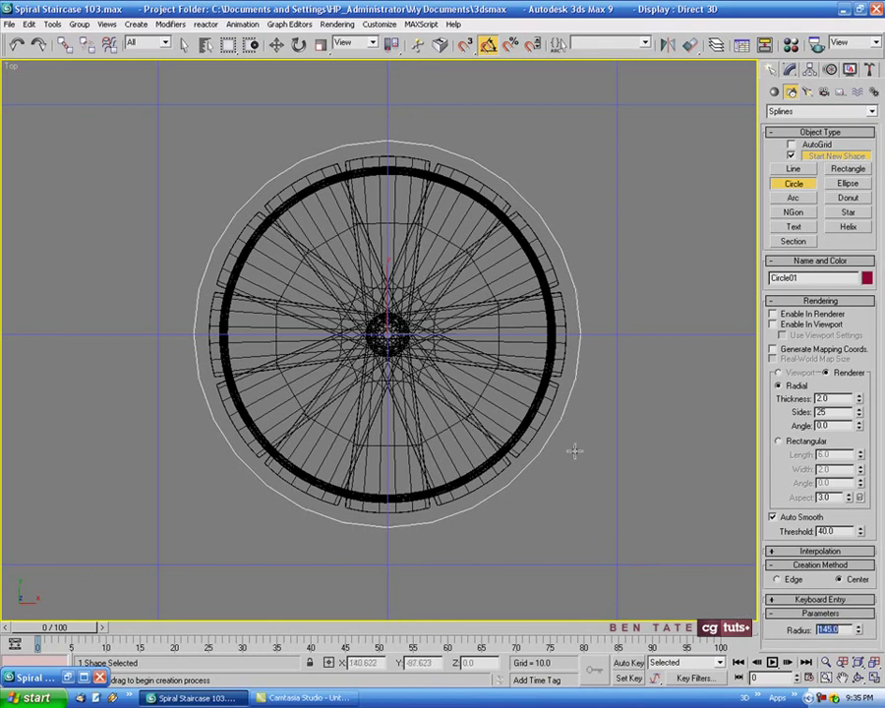
{"action": "right_click", "coordinate": [276, 44]}
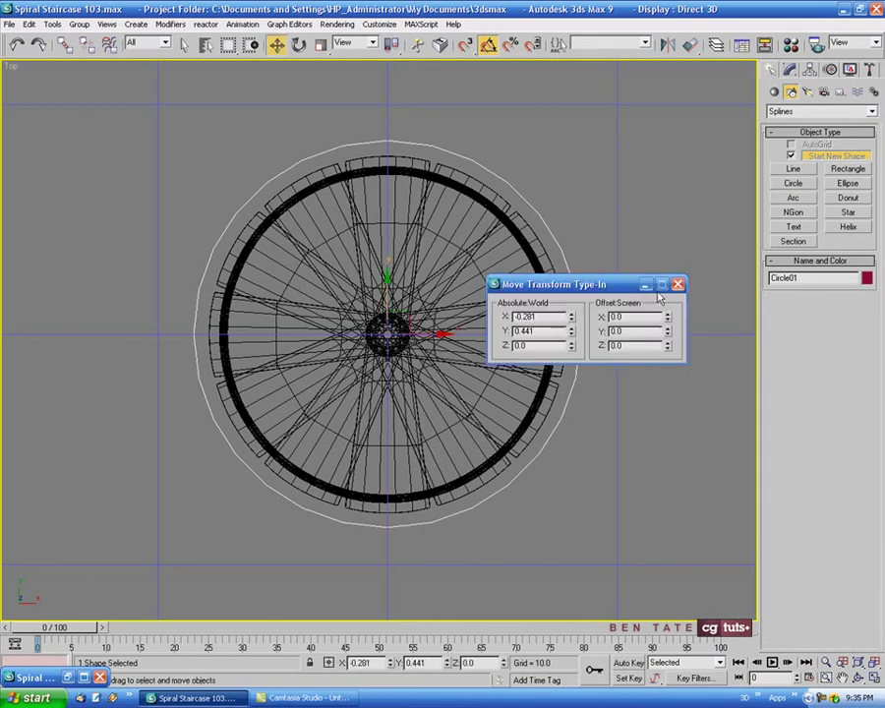
{"action": "right_click", "coordinate": [572, 317]}
{"action": "right_click", "coordinate": [571, 334]}
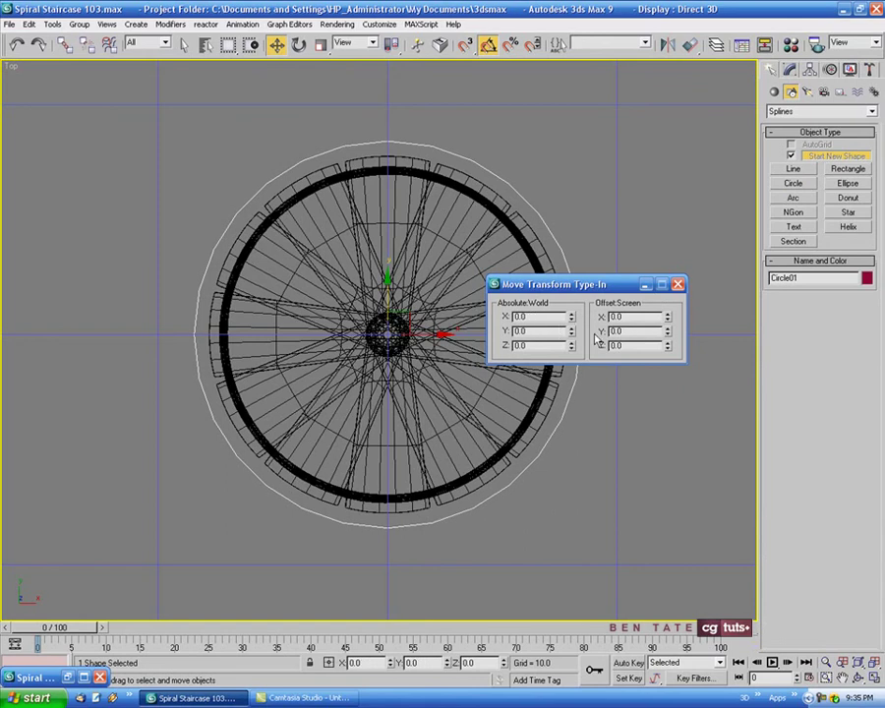
{"action": "left_click", "coordinate": [677, 284]}
{"action": "mouse_move", "coordinate": [595, 136]}
{"action": "middle_mouse_down"}
{"action": "mouse_move", "coordinate": [583, 141]}
{"action": "mouse_move", "coordinate": [589, 147]}
{"action": "middle_mouse_up"}
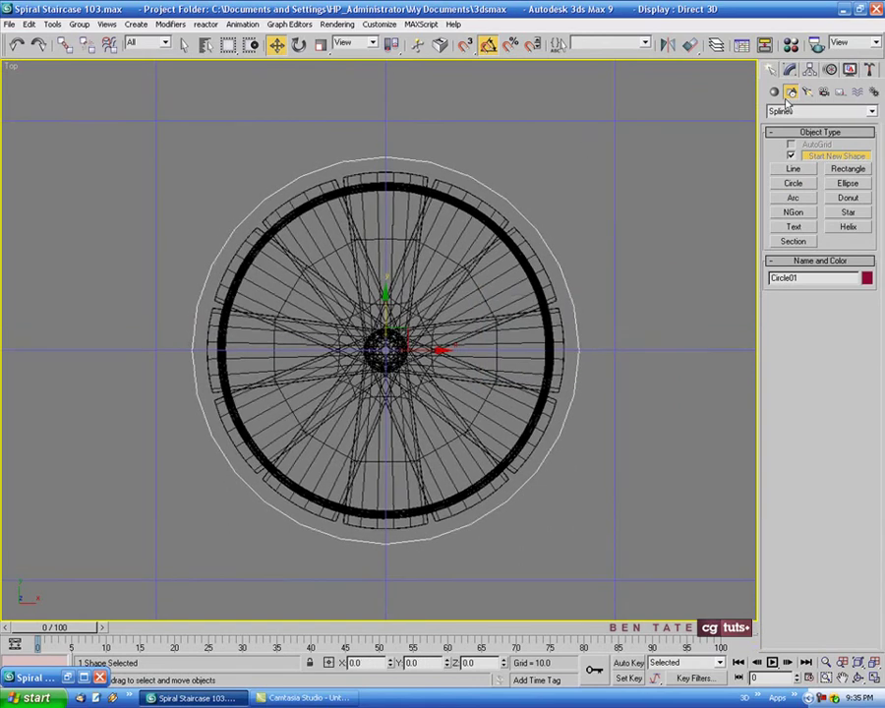
Reduce the circle's interpolation steps to 1 so it forms an octagon, and set its object color to black
{"action": "left_click", "coordinate": [790, 71]}
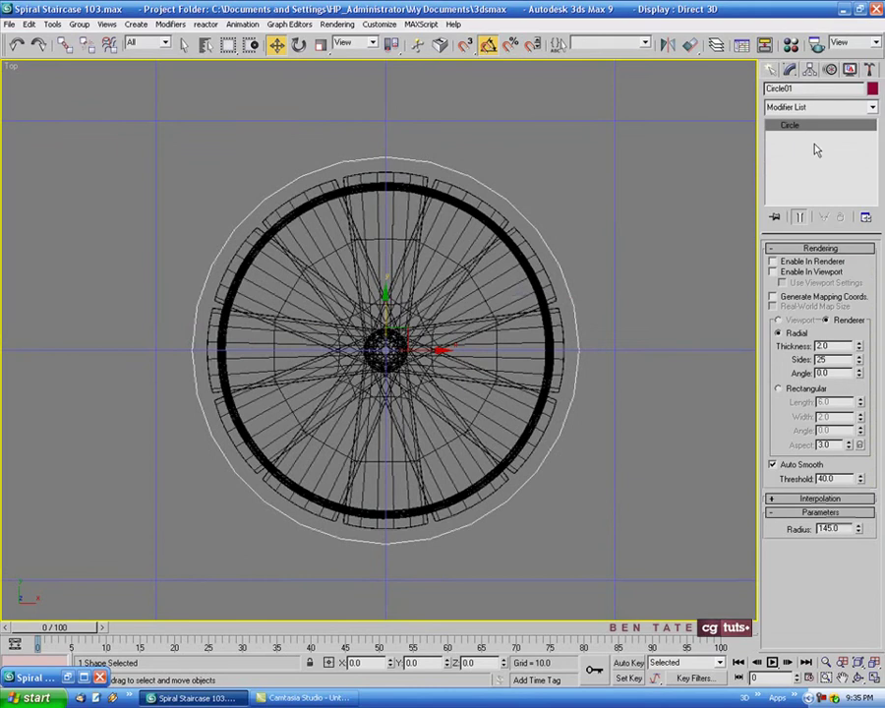
{"action": "left_click", "coordinate": [786, 500]}
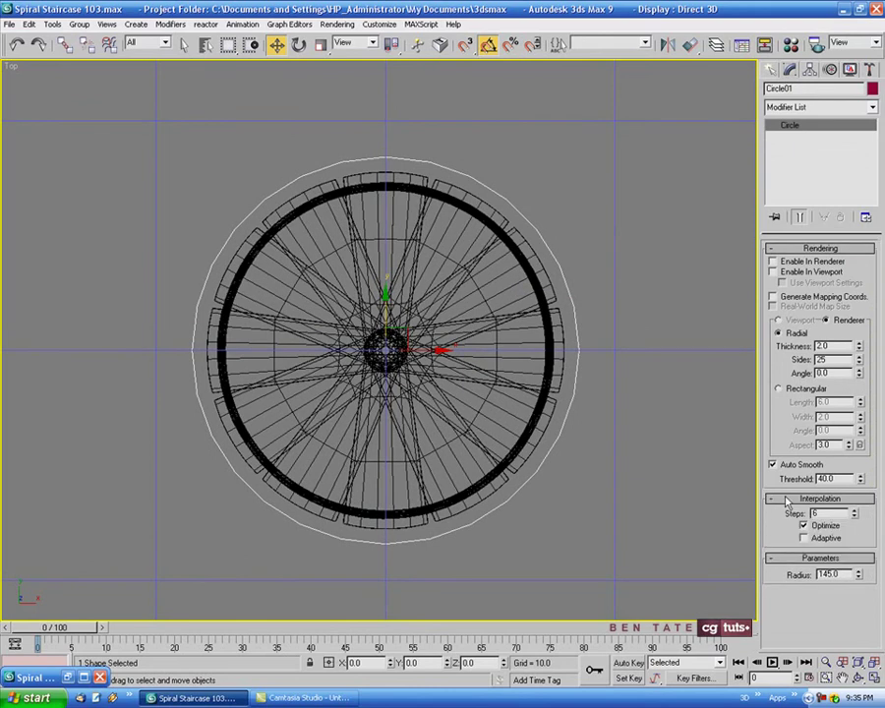
{"action": "left_click", "coordinate": [854, 512]}
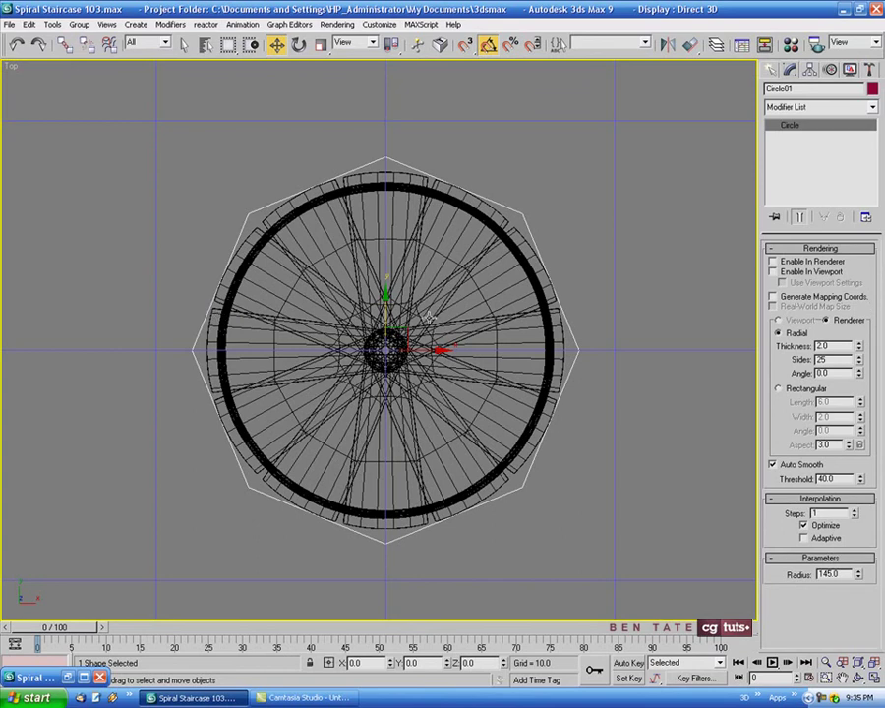
{"action": "middle_click_drag", "start_coordinate": [428, 316], "coordinate": [435, 323]}
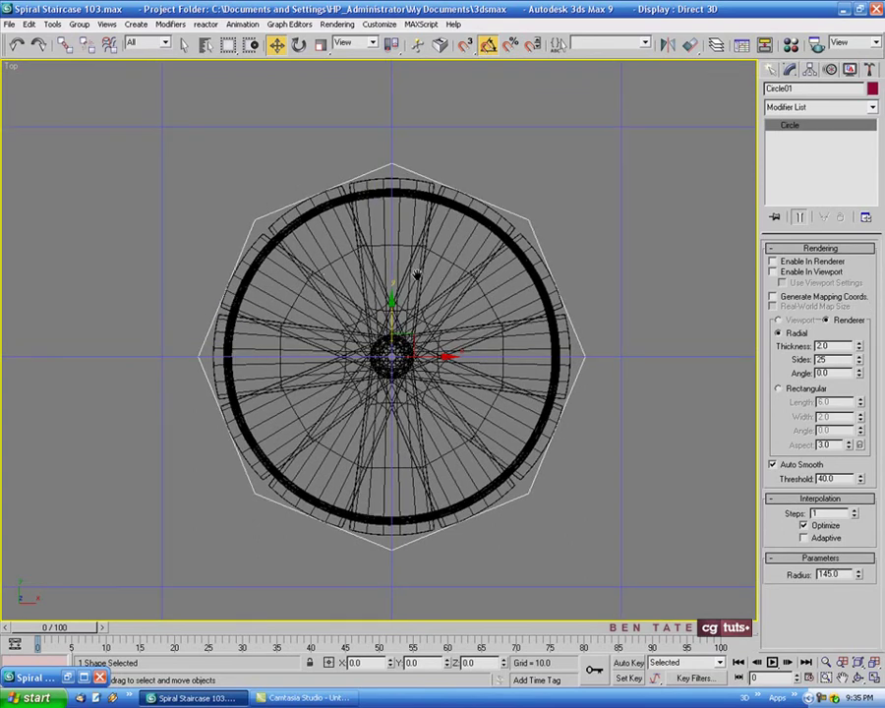
{"action": "middle_click_drag", "start_coordinate": [417, 276], "coordinate": [418, 273]}
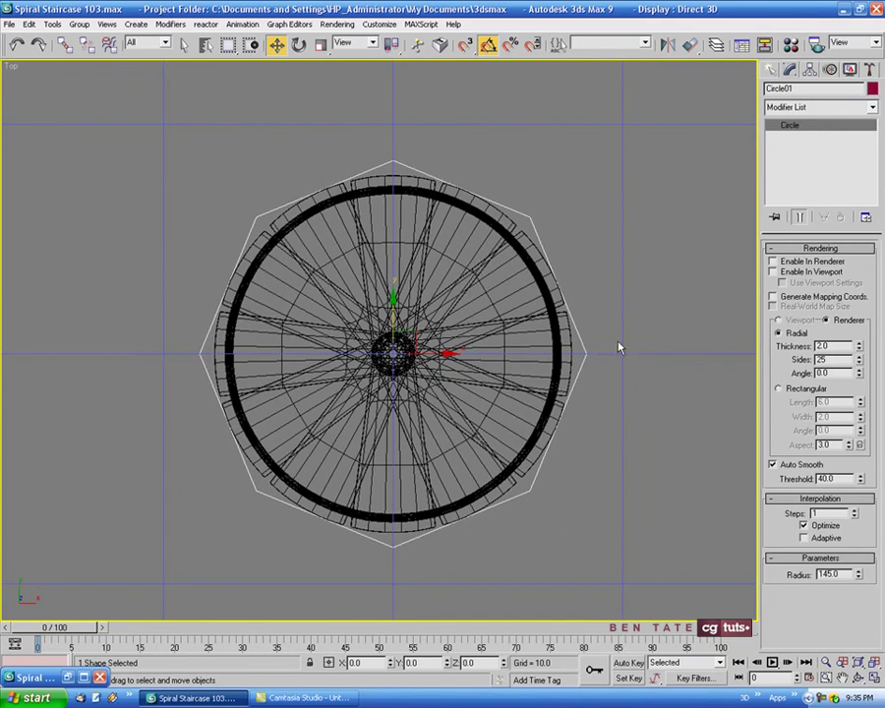
{"action": "left_click", "coordinate": [548, 382]}
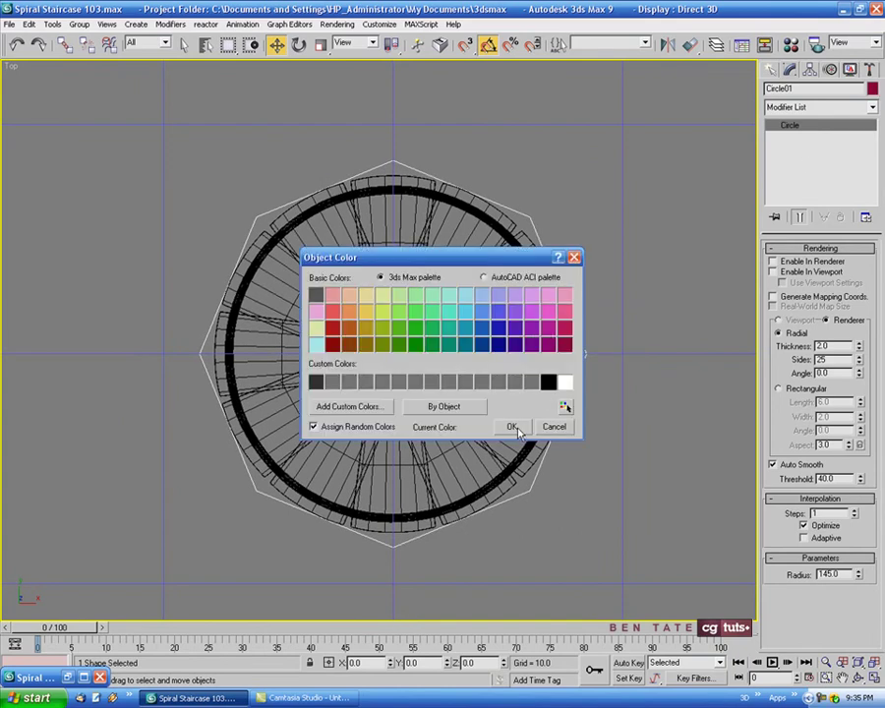
{"action": "left_click", "coordinate": [513, 427]}
Add the floor slab to the circle selection and hide all other objects
{"action": "left_click", "coordinate": [184, 45]}
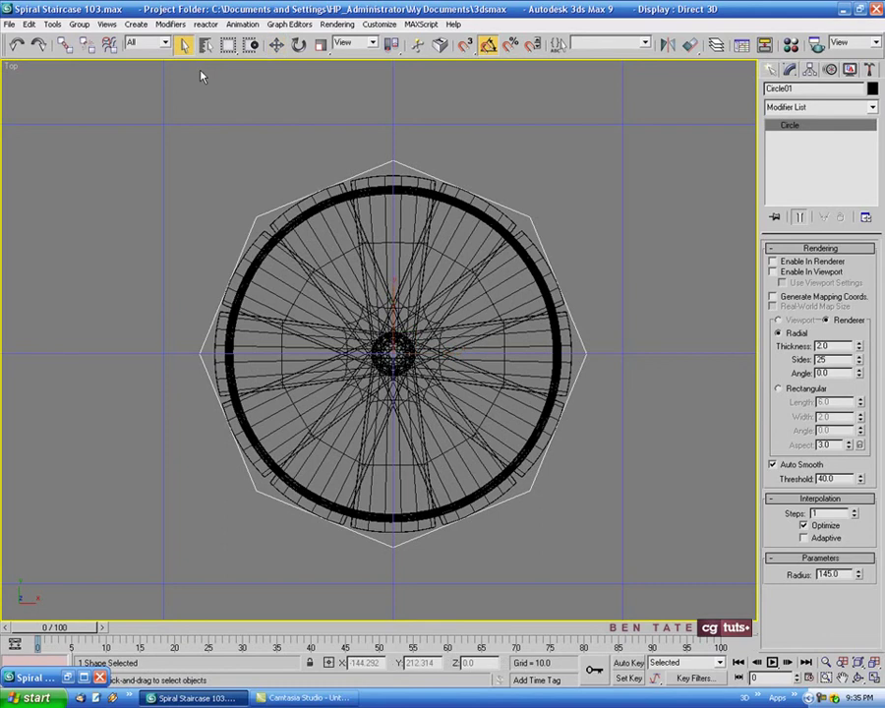
{"action": "left_click", "coordinate": [545, 125], "text": "ctrl"}
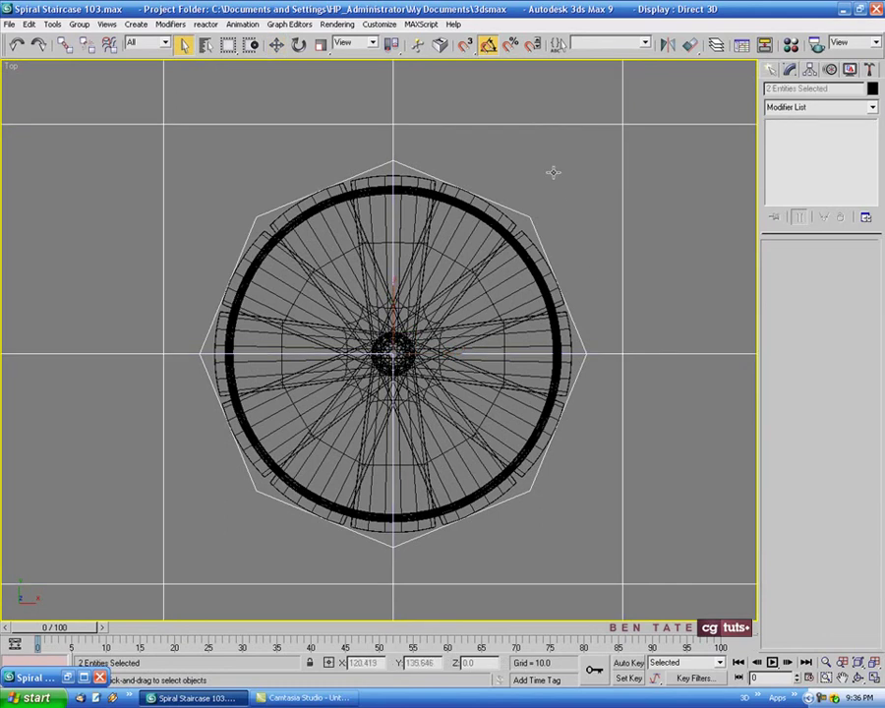
{"action": "right_click", "coordinate": [549, 206]}
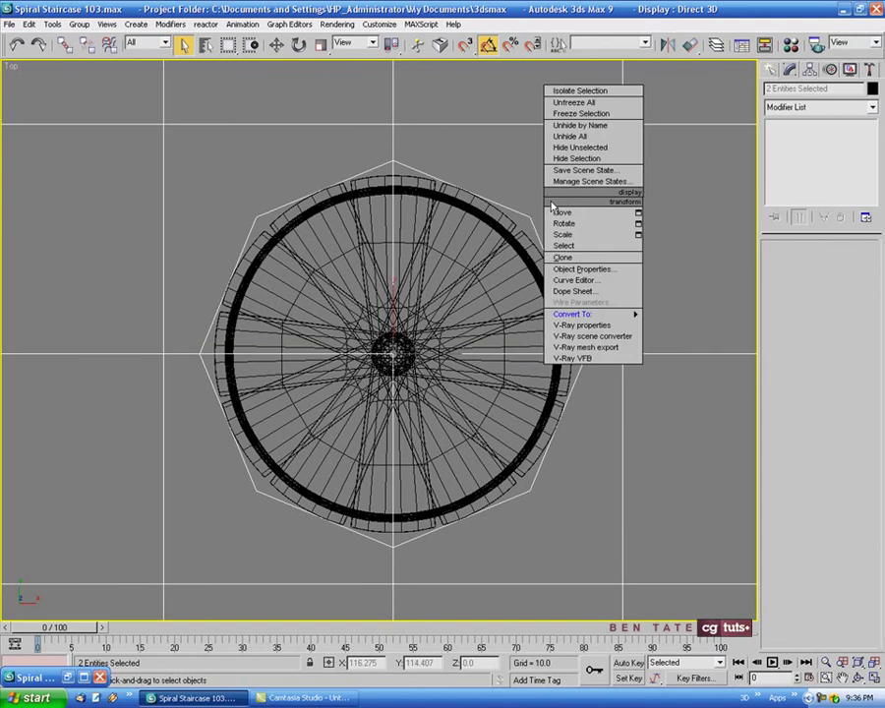
{"action": "left_click", "coordinate": [582, 146]}
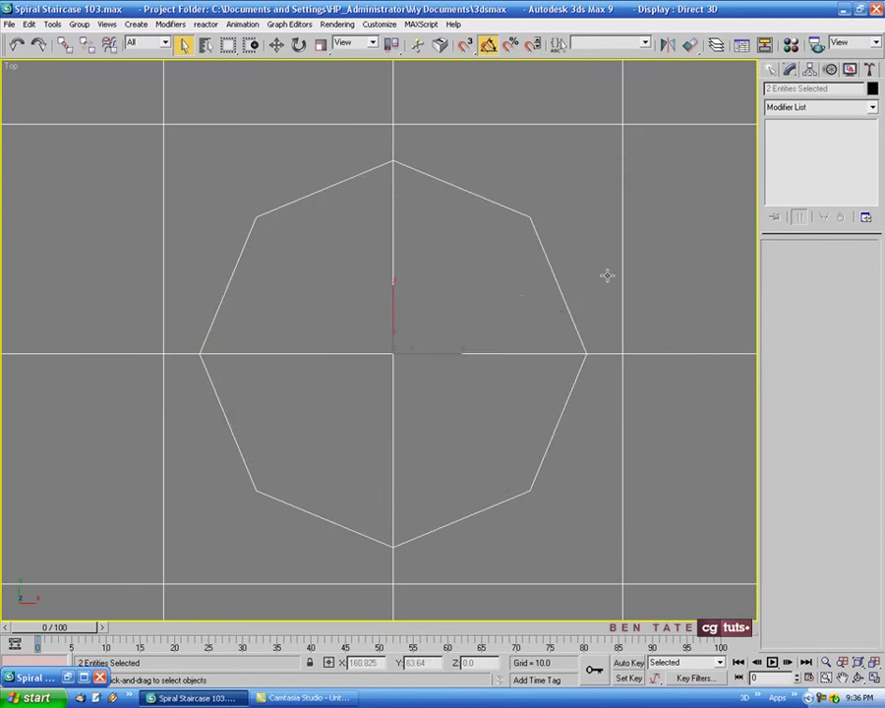
With 3D snapping on, cut the octagon's outline into the floor slab from corner to corner, then turn off Cut and snapping
{"action": "left_click", "coordinate": [548, 258]}
{"action": "middle_click_drag", "start_coordinate": [510, 306], "coordinate": [508, 300]}
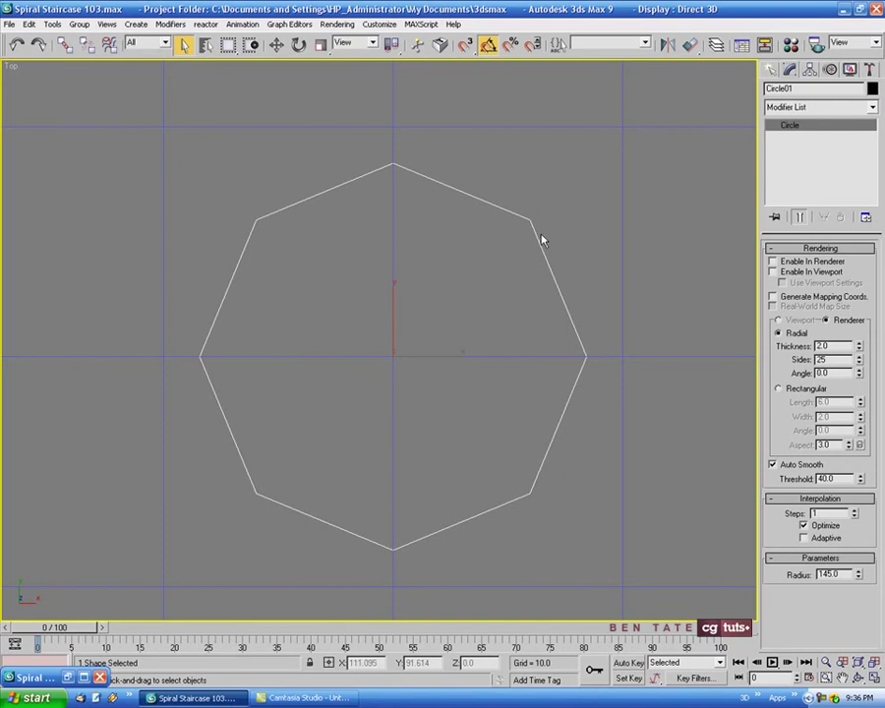
{"action": "middle_click_drag", "start_coordinate": [543, 239], "coordinate": [564, 220]}
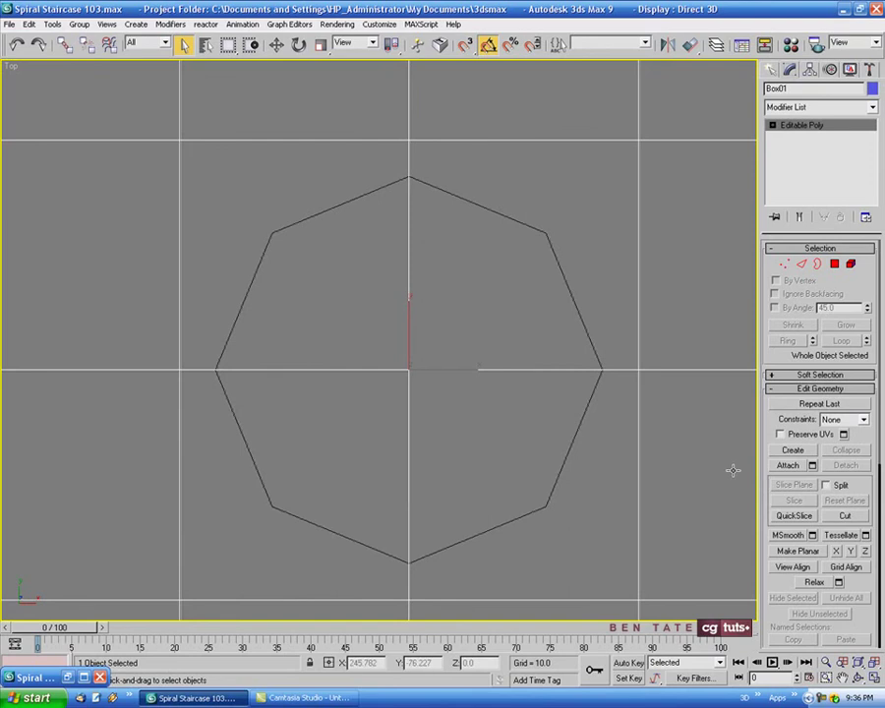
{"action": "left_click", "coordinate": [858, 517]}
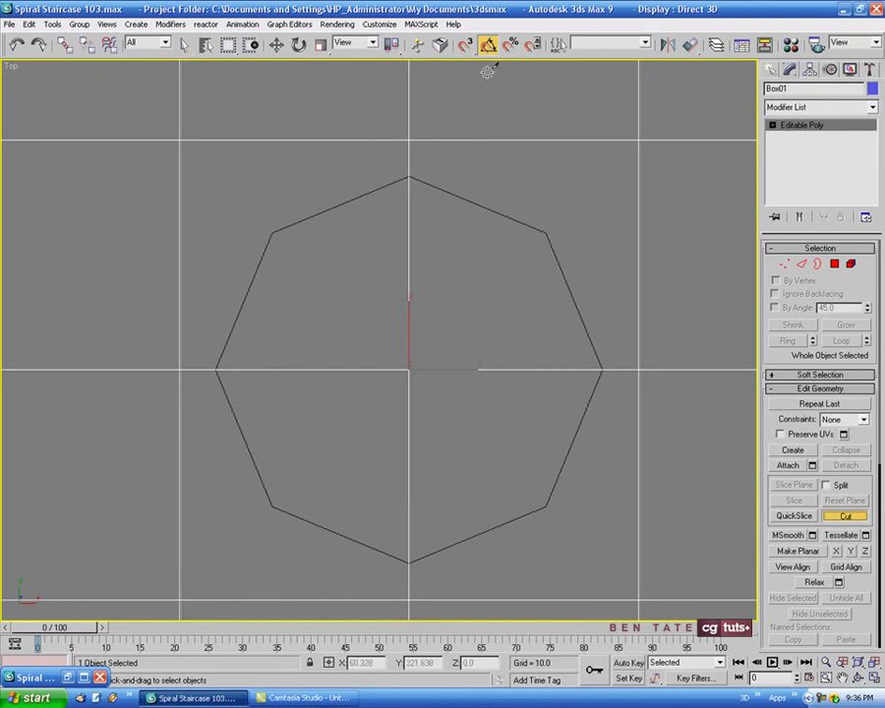
{"action": "left_click", "coordinate": [466, 46]}
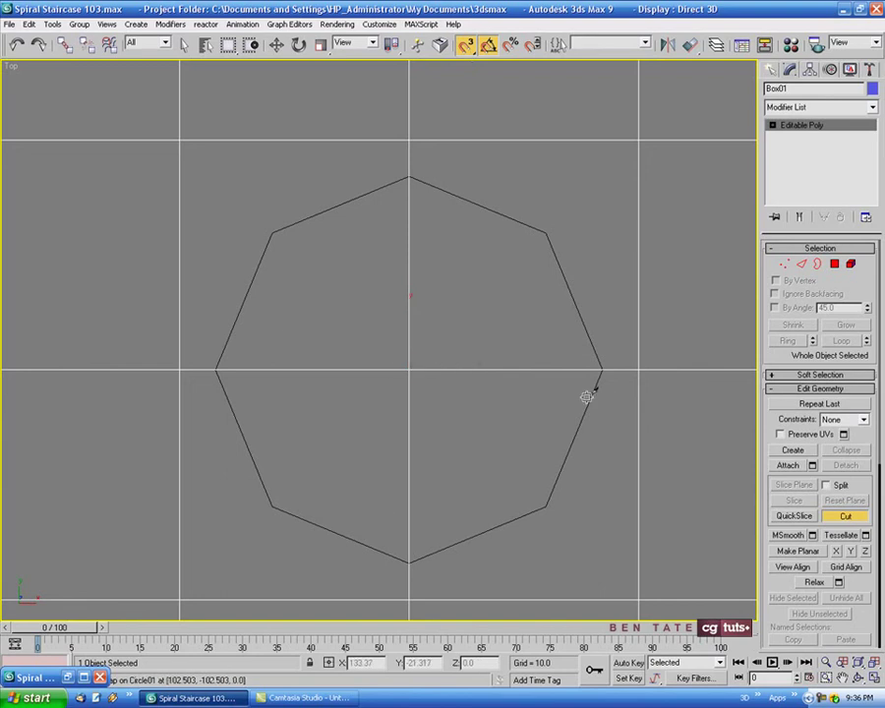
{"action": "middle_click_drag", "start_coordinate": [510, 298], "coordinate": [490, 310]}
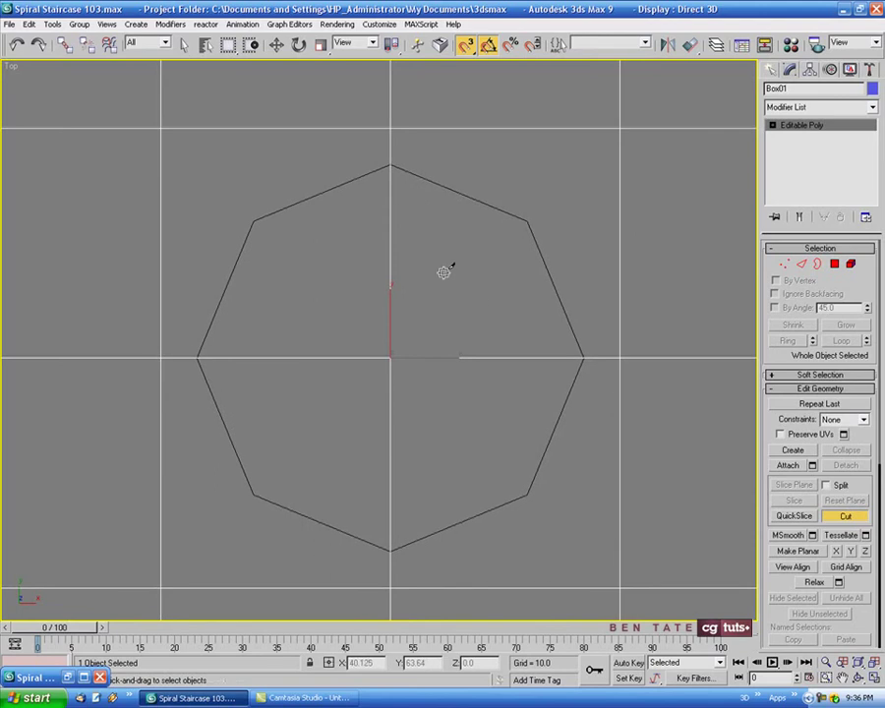
{"action": "middle_click_drag", "start_coordinate": [445, 271], "coordinate": [451, 264]}
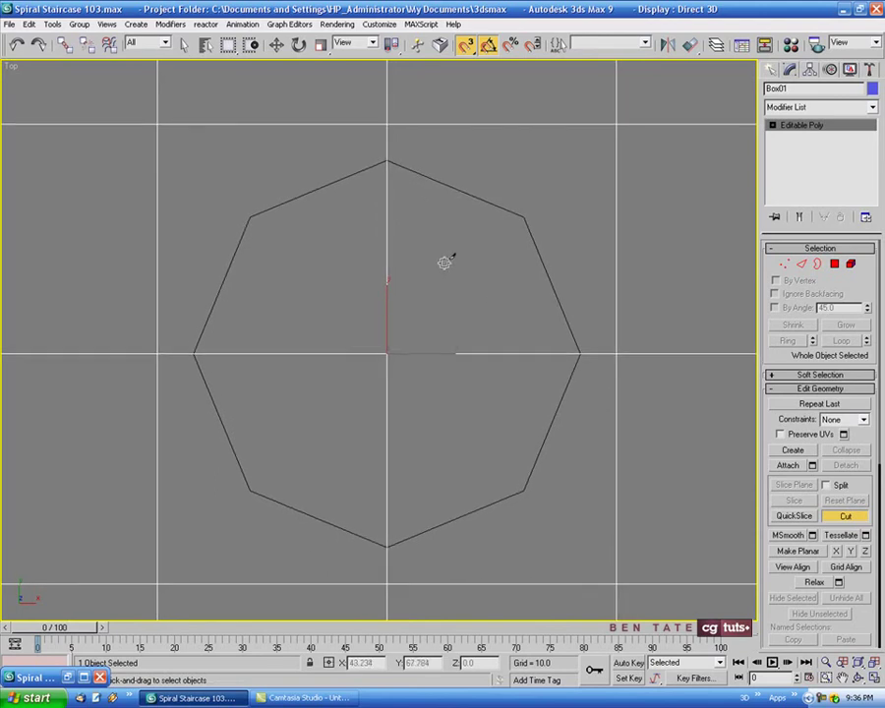
{"action": "left_click", "coordinate": [388, 161]}
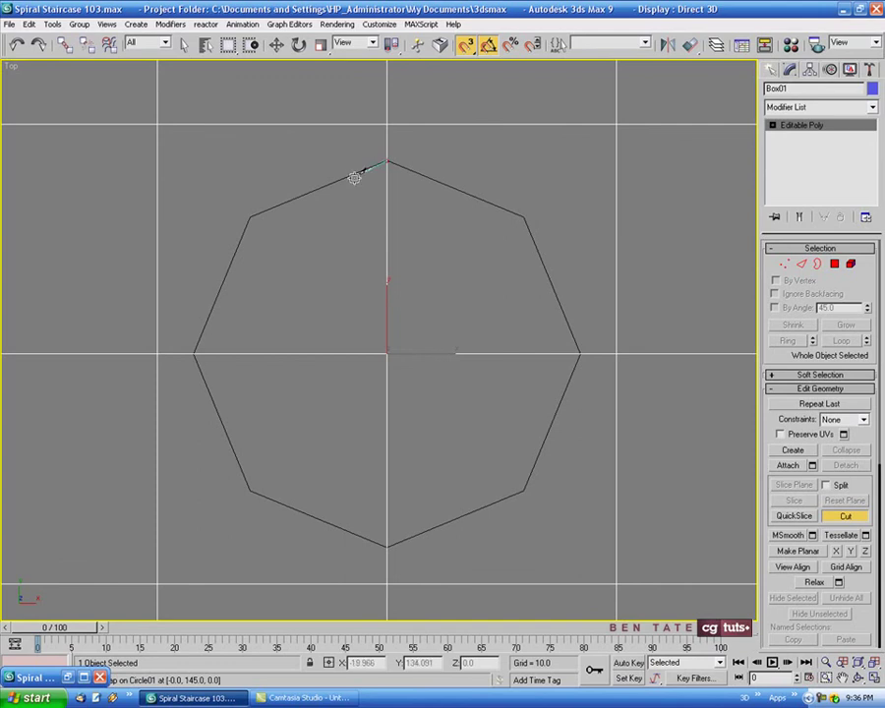
{"action": "left_click", "coordinate": [250, 218]}
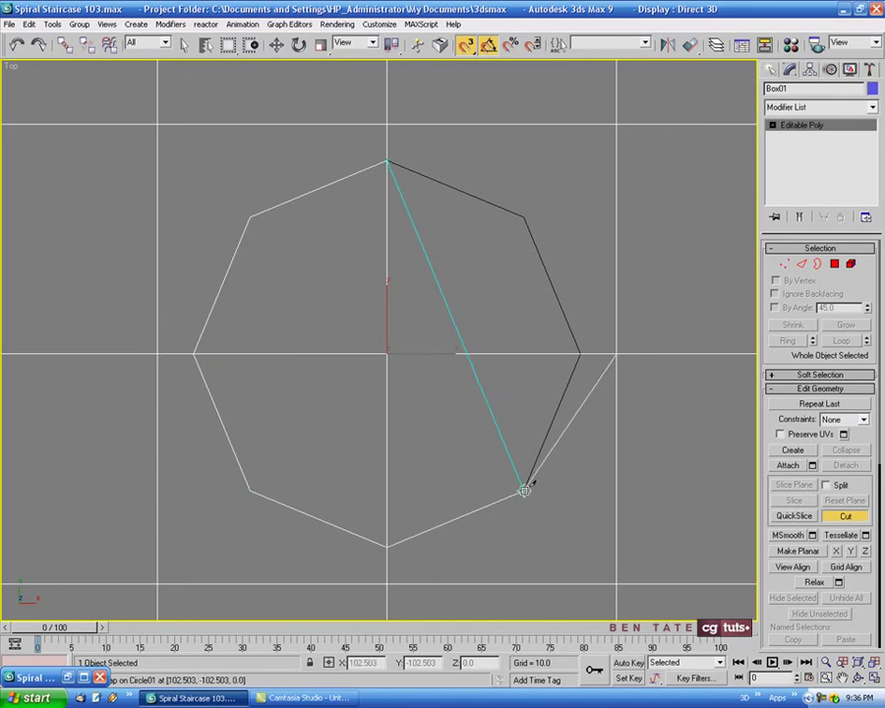
{"action": "left_click", "coordinate": [524, 216]}
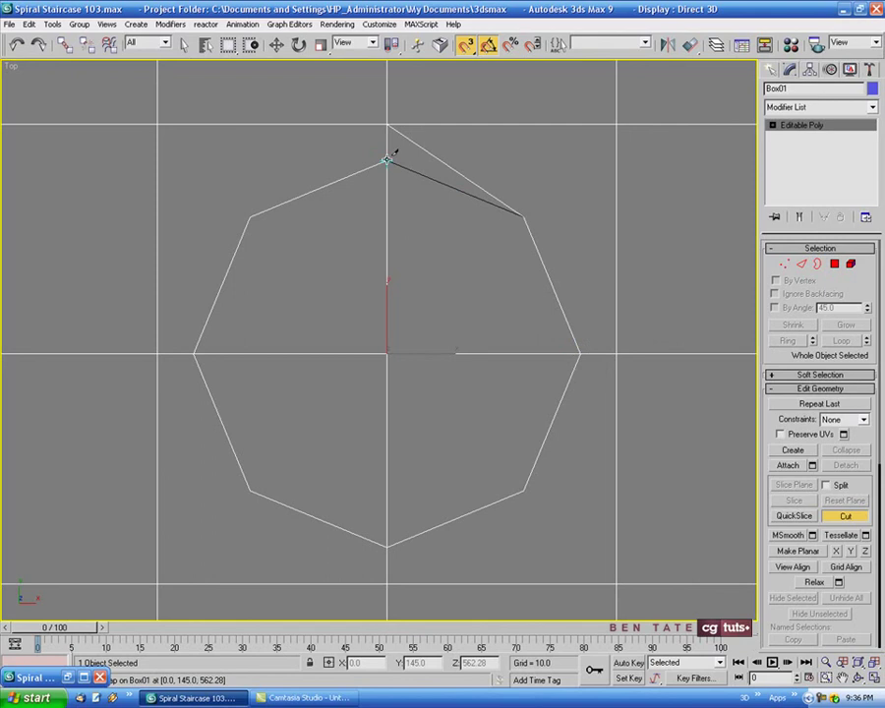
{"action": "left_click", "coordinate": [393, 151]}
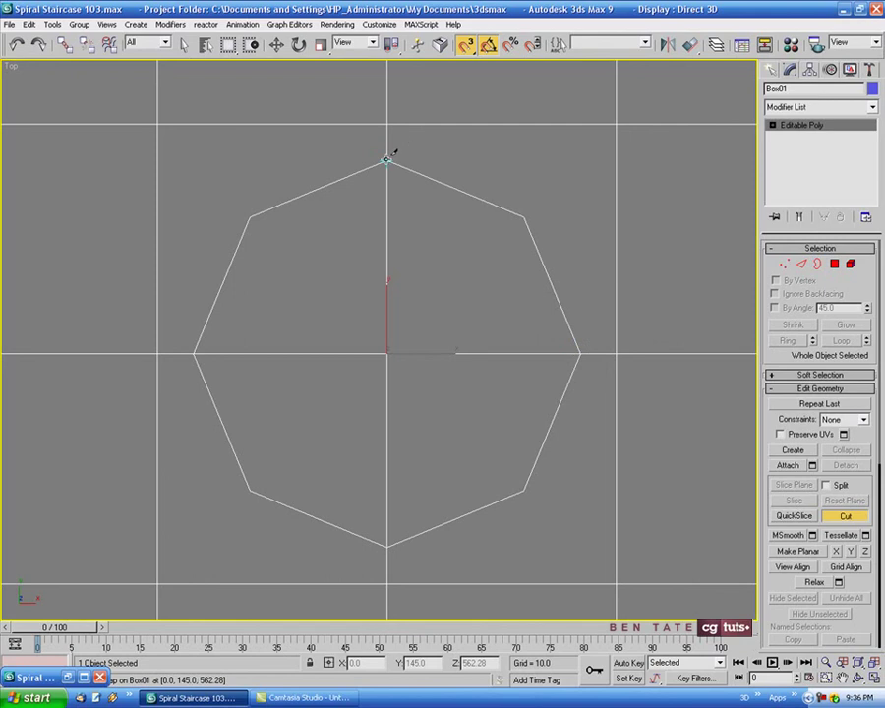
{"action": "left_click", "coordinate": [838, 520]}
{"action": "left_click", "coordinate": [466, 47]}
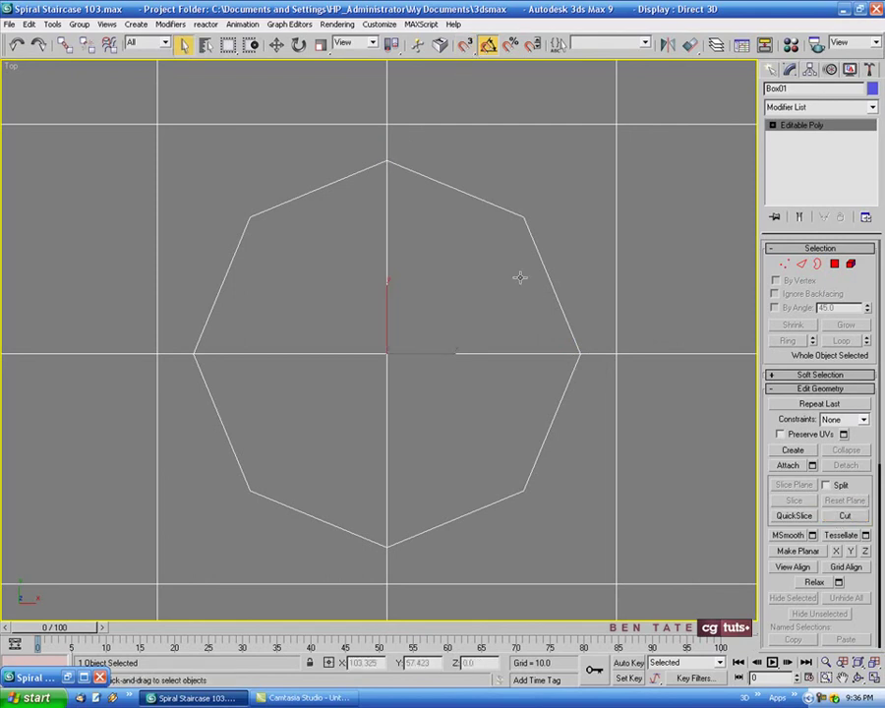
Select Circle01 by name and delete it, keeping the octagon cut in the slab
{"action": "middle_click_drag", "start_coordinate": [496, 272], "coordinate": [490, 272]}
{"action": "key", "text": "h"}
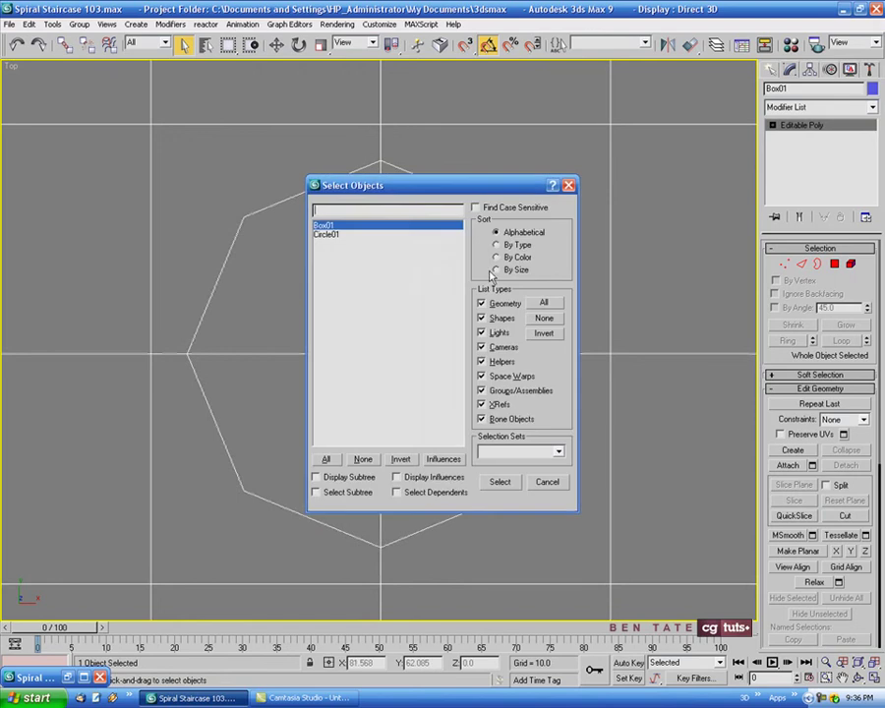
{"action": "double_click", "coordinate": [350, 236]}
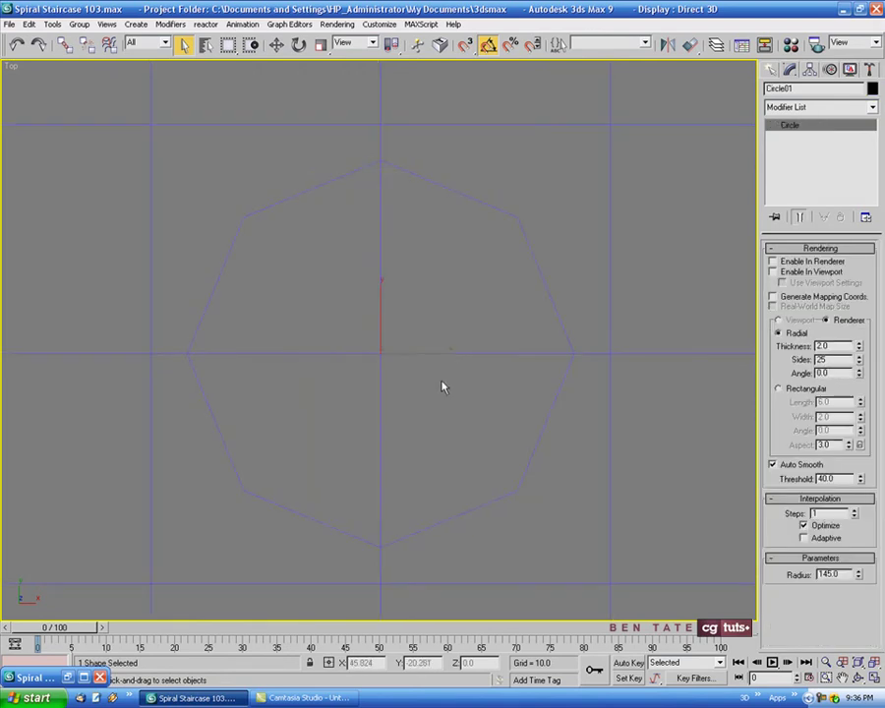
{"action": "left_click", "coordinate": [442, 386]}
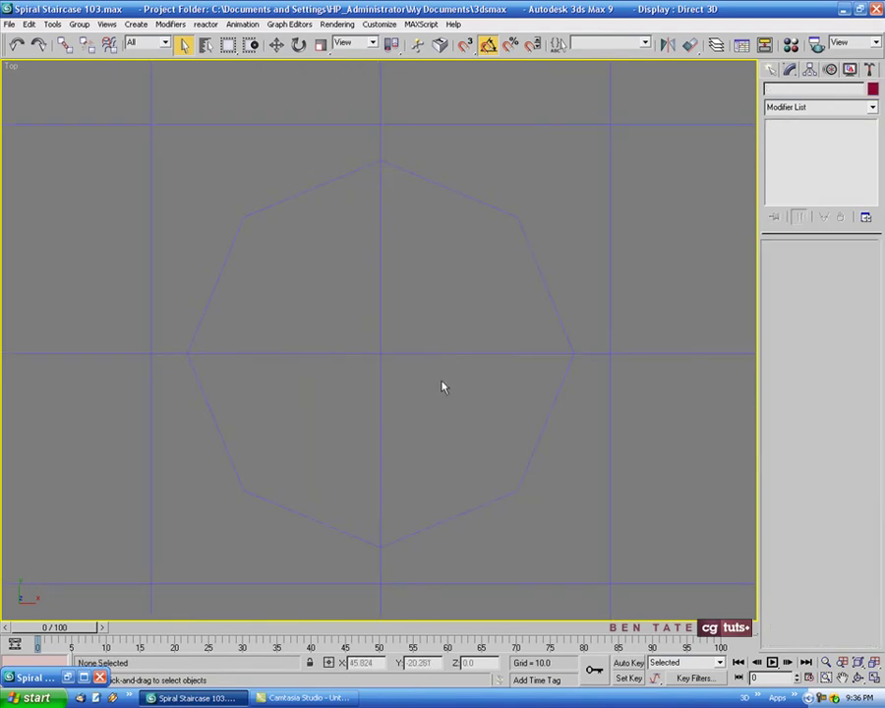
Weld the slab's vertices on the octagon and the surrounding grid with a threshold of 0.1
{"action": "left_click", "coordinate": [521, 229]}
{"action": "middle_click_drag", "start_coordinate": [622, 403], "coordinate": [615, 400]}
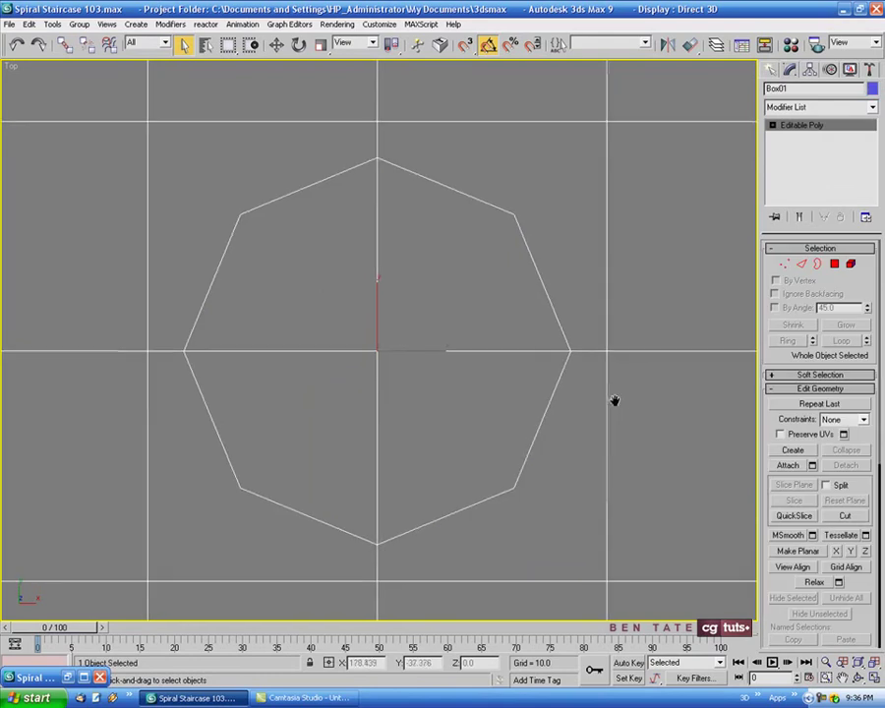
{"action": "left_click", "coordinate": [784, 263]}
{"action": "left_click_drag", "start_coordinate": [115, 103], "coordinate": [659, 565]}
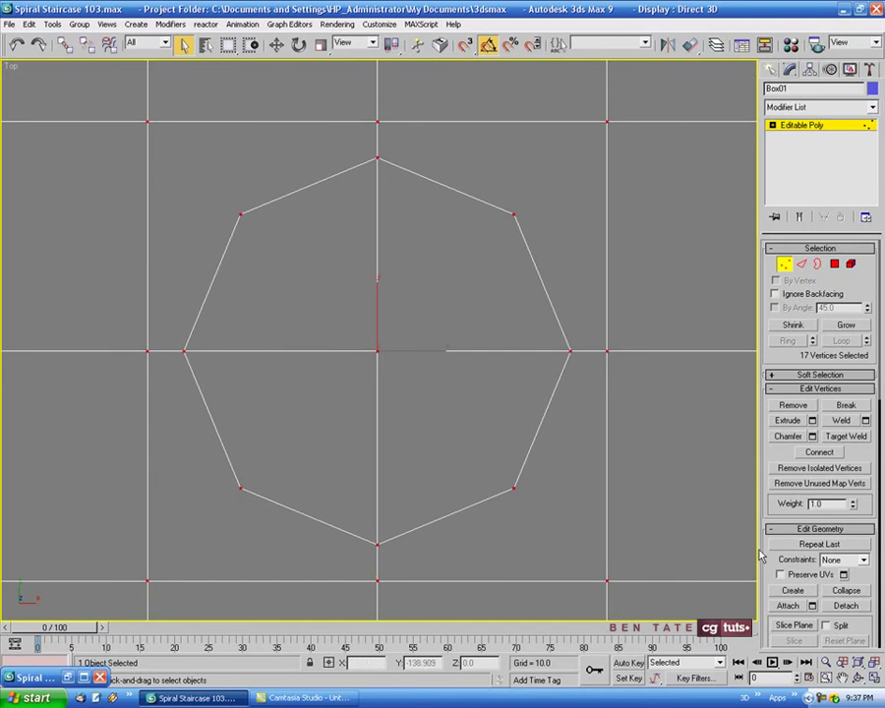
{"action": "left_click", "coordinate": [865, 420]}
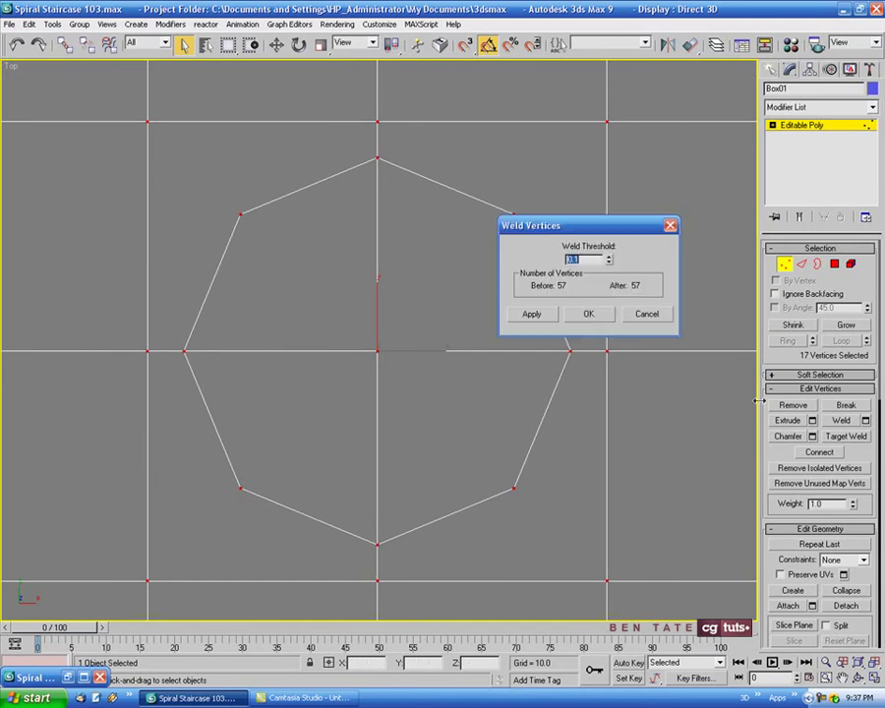
{"action": "left_click", "coordinate": [594, 319]}
{"action": "middle_click_drag", "start_coordinate": [598, 411], "coordinate": [648, 404]}
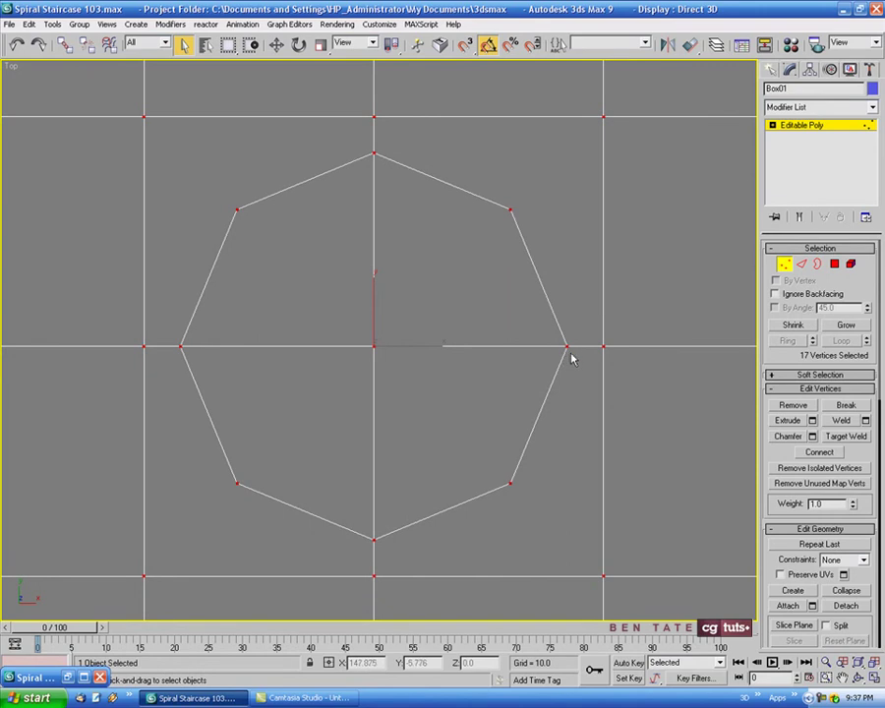
{"action": "middle_click_drag", "start_coordinate": [568, 390], "coordinate": [577, 410]}
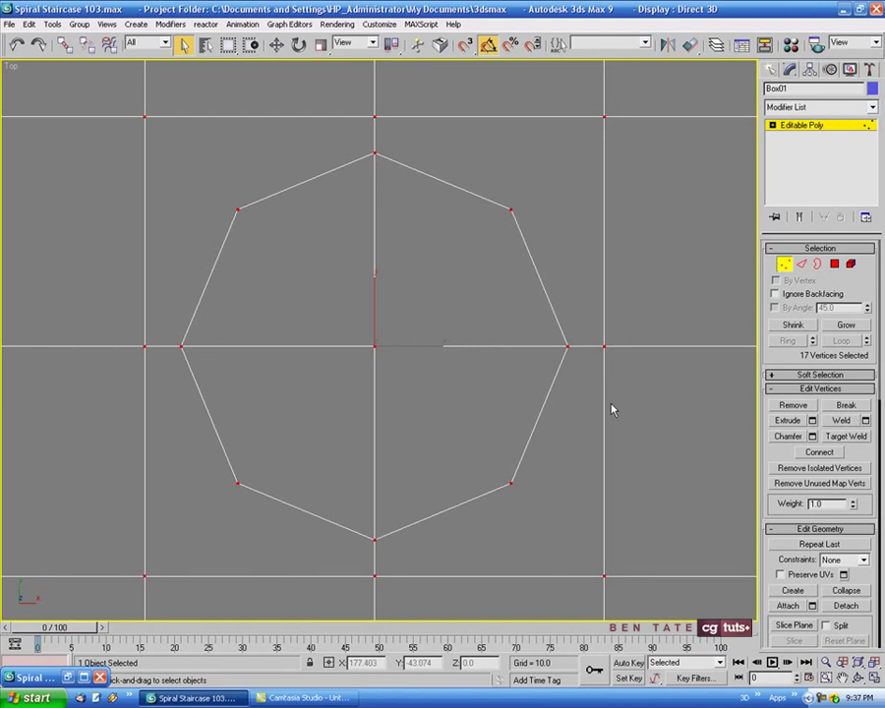
Connect each of the octagon's four diagonal vertices to the nearest grid corner vertex, then leave vertex editing
{"action": "left_click", "coordinate": [680, 253]}
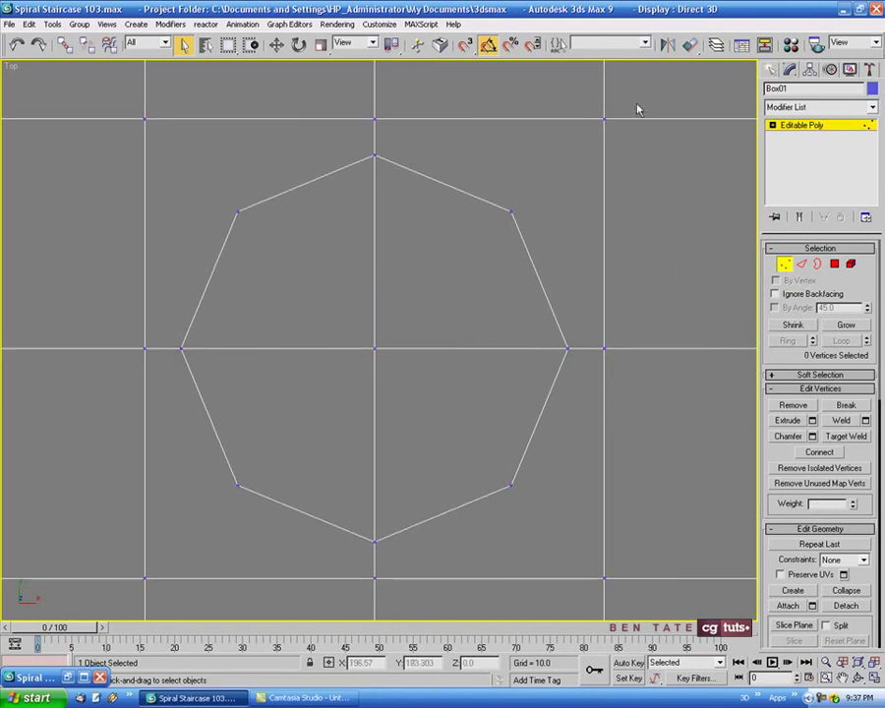
{"action": "left_click_drag", "start_coordinate": [634, 104], "coordinate": [506, 228]}
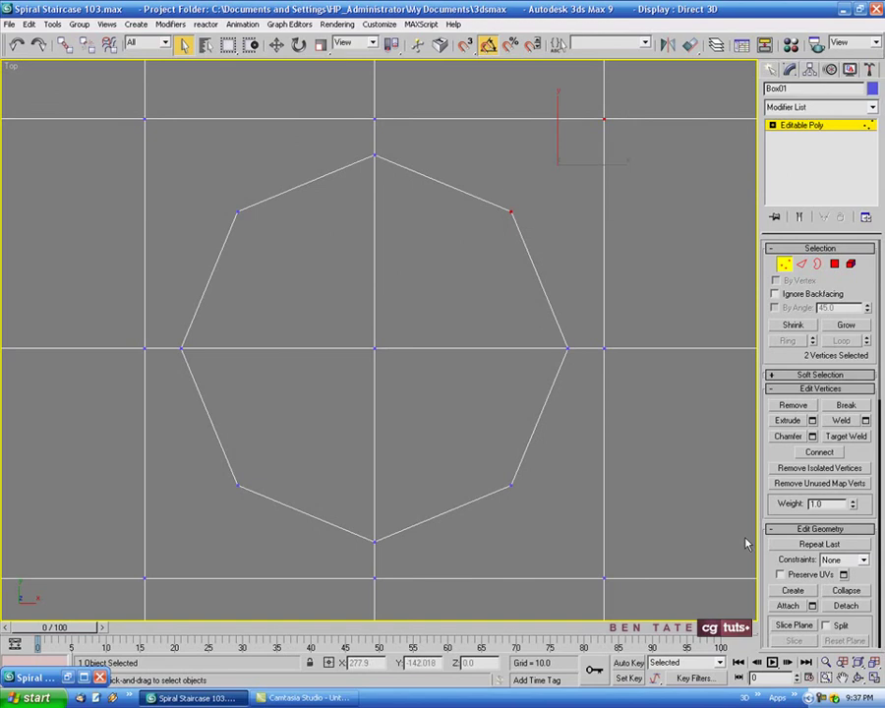
{"action": "left_click", "coordinate": [819, 451]}
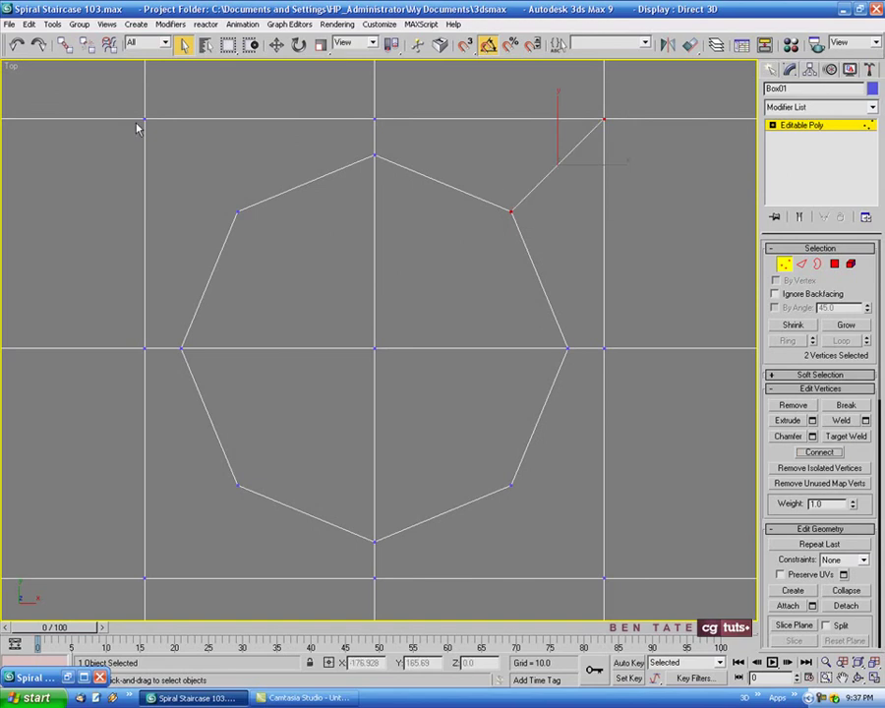
{"action": "mouse_move", "coordinate": [127, 98]}
{"action": "left_mouse_down"}
{"action": "mouse_move", "coordinate": [264, 217]}
{"action": "mouse_move", "coordinate": [269, 235]}
{"action": "left_mouse_up"}
{"action": "left_click", "coordinate": [812, 453]}
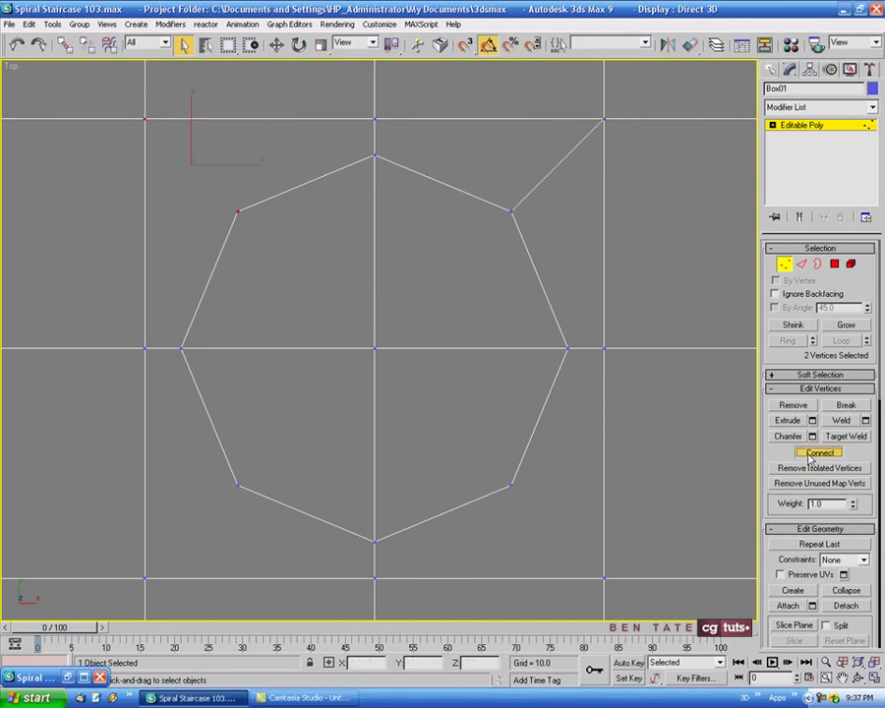
{"action": "left_click_drag", "start_coordinate": [268, 448], "coordinate": [133, 596]}
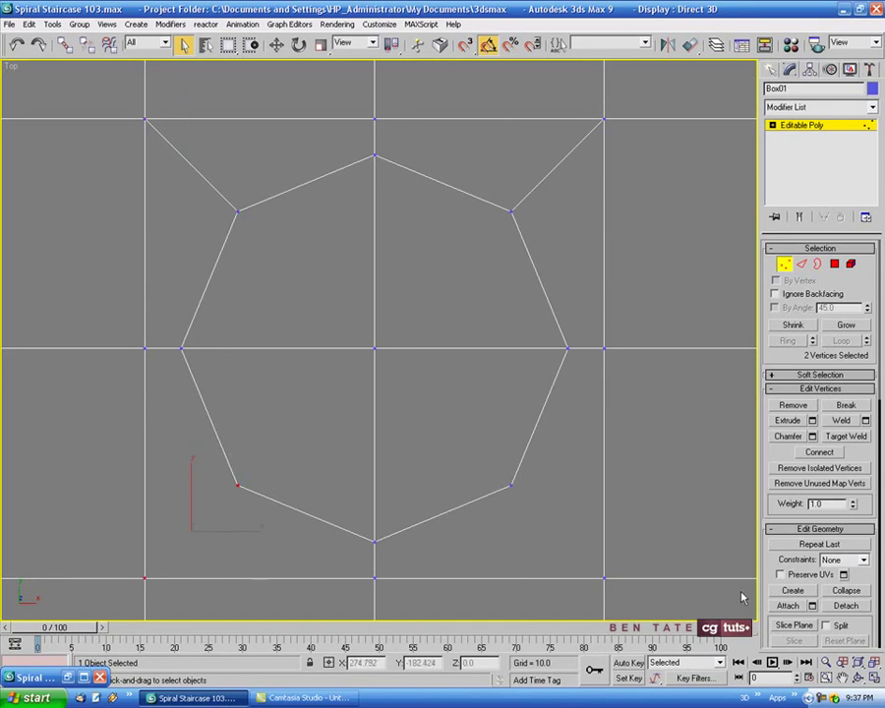
{"action": "left_click", "coordinate": [820, 454]}
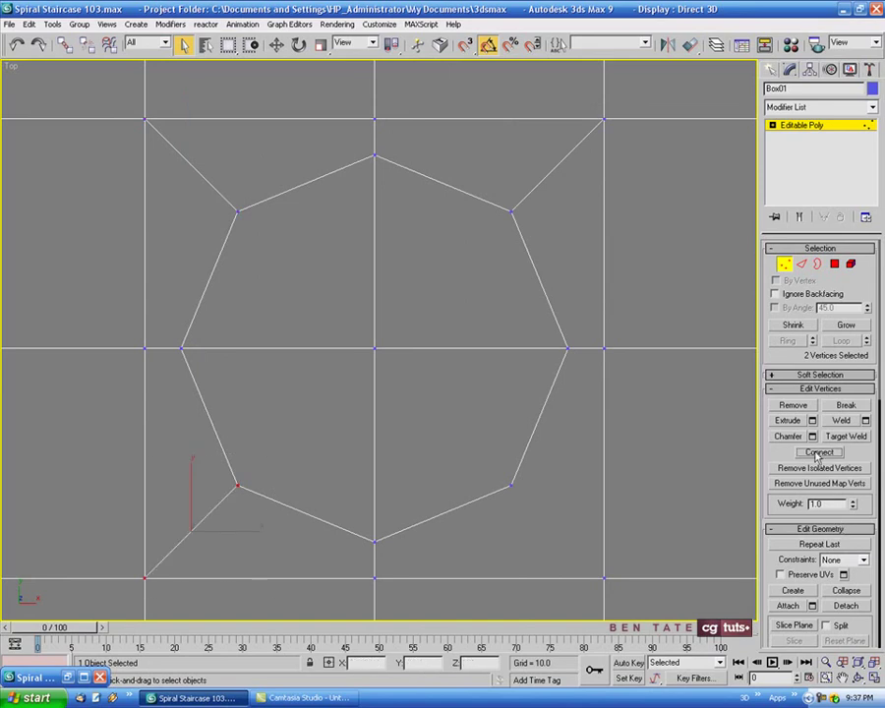
{"action": "left_click_drag", "start_coordinate": [487, 451], "coordinate": [688, 582]}
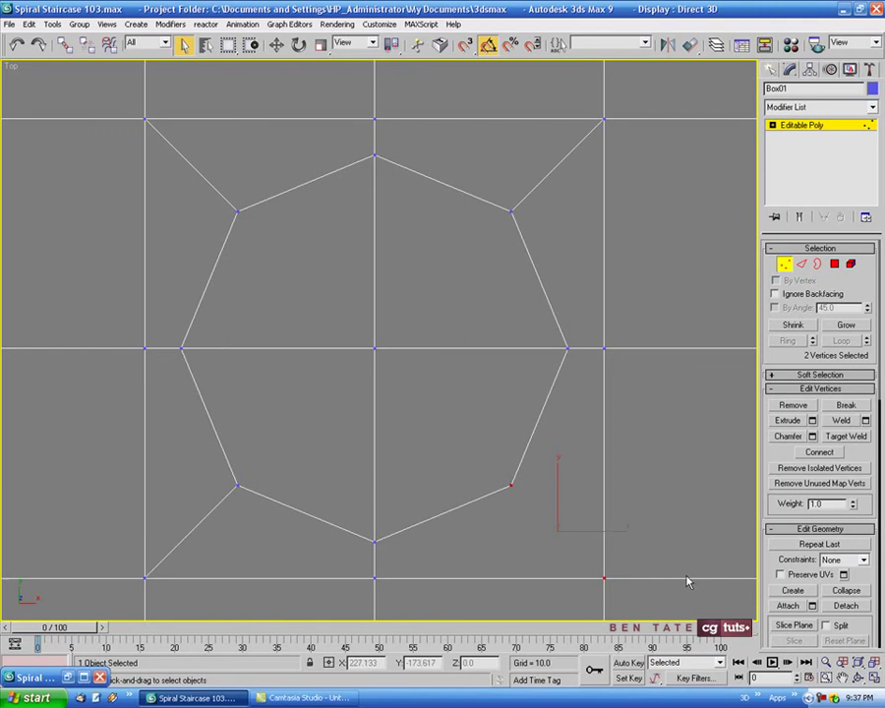
{"action": "left_click", "coordinate": [819, 452]}
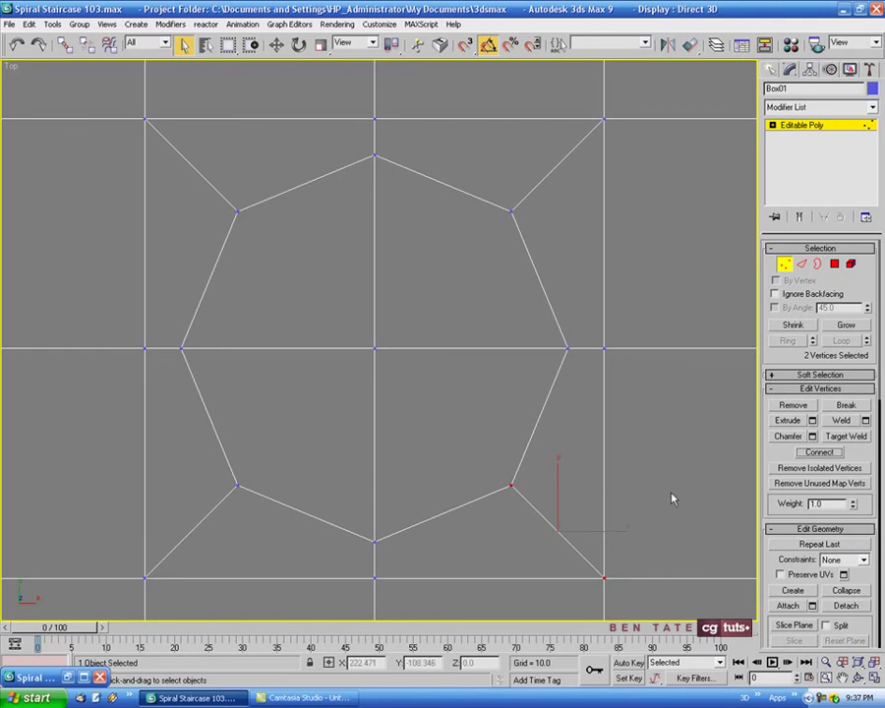
{"action": "left_click", "coordinate": [783, 268]}
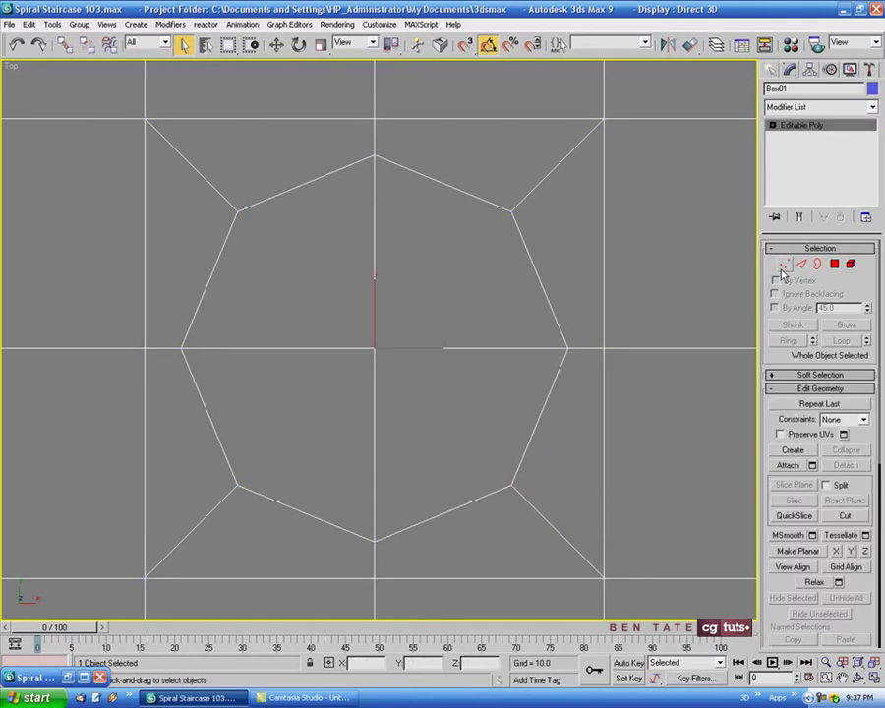
Select the four polygons inside the octagon and inset them as a group by 2.0
{"action": "left_click", "coordinate": [832, 265]}
{"action": "left_click", "coordinate": [459, 320]}
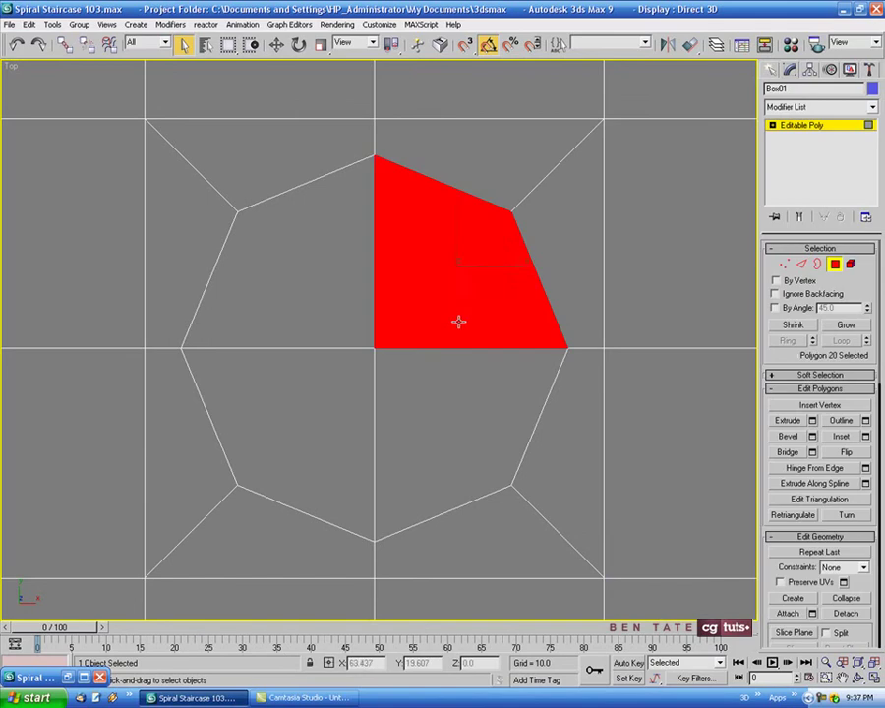
{"action": "left_click", "coordinate": [360, 323], "text": "ctrl"}
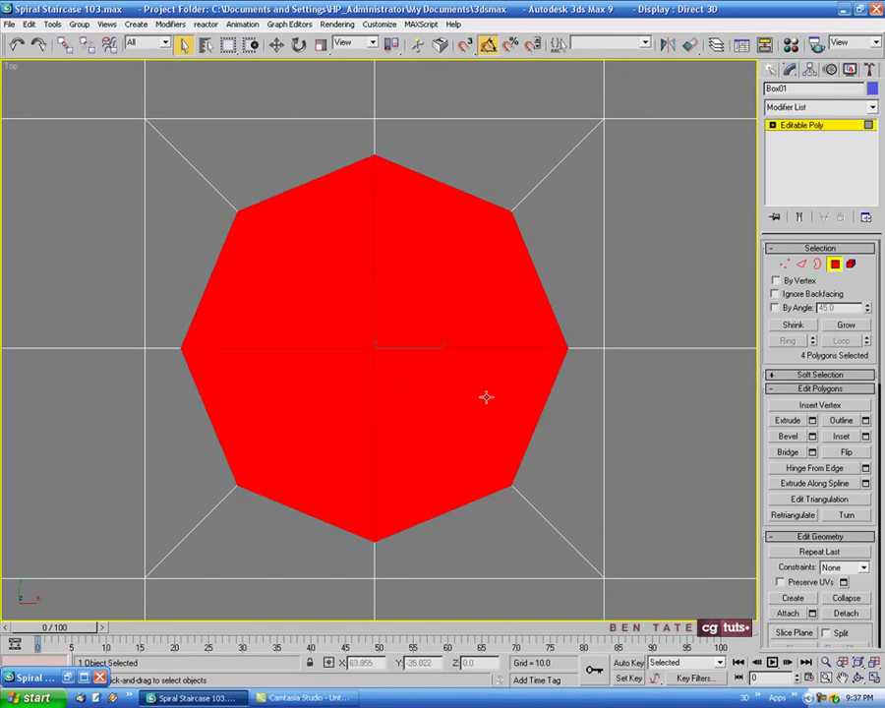
{"action": "left_click", "coordinate": [865, 437]}
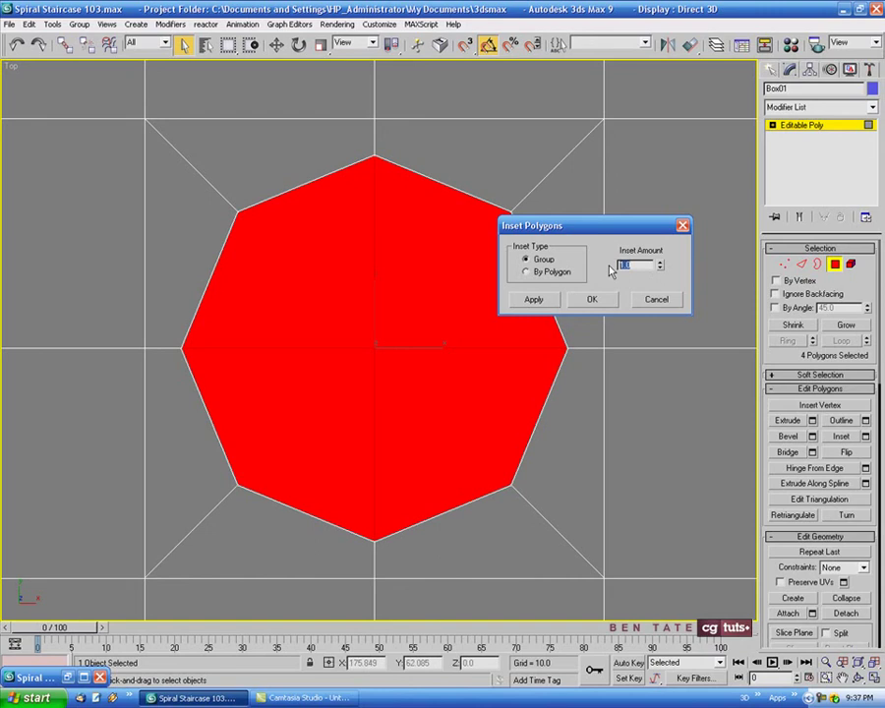
{"action": "type", "text": "2"}
{"action": "key", "text": "Return"}
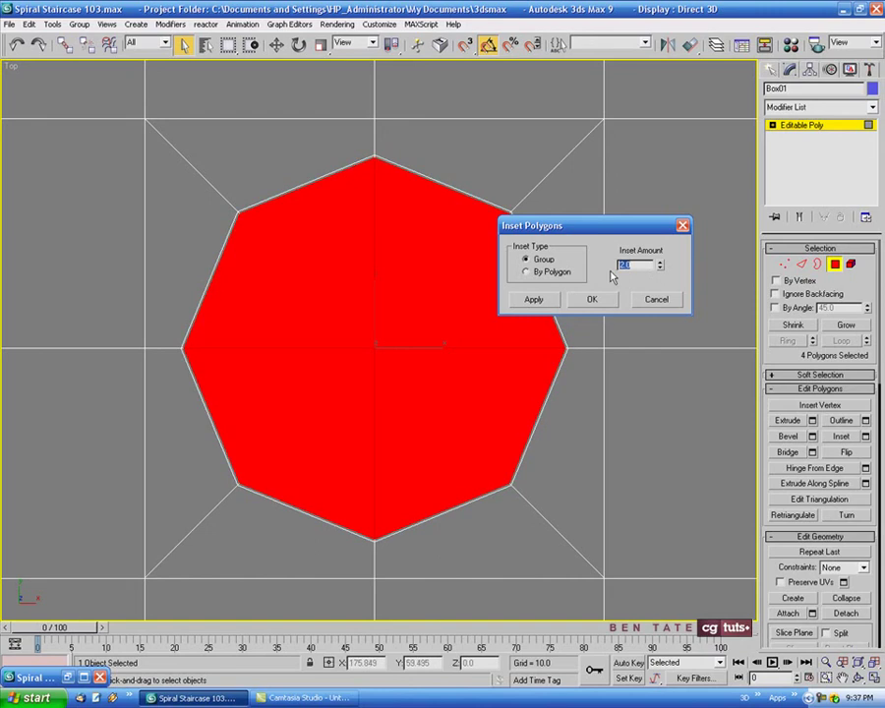
{"action": "left_click", "coordinate": [595, 300]}
{"action": "scroll", "coordinate": [547, 239], "scroll_direction": "up", "scroll_amount": 5}
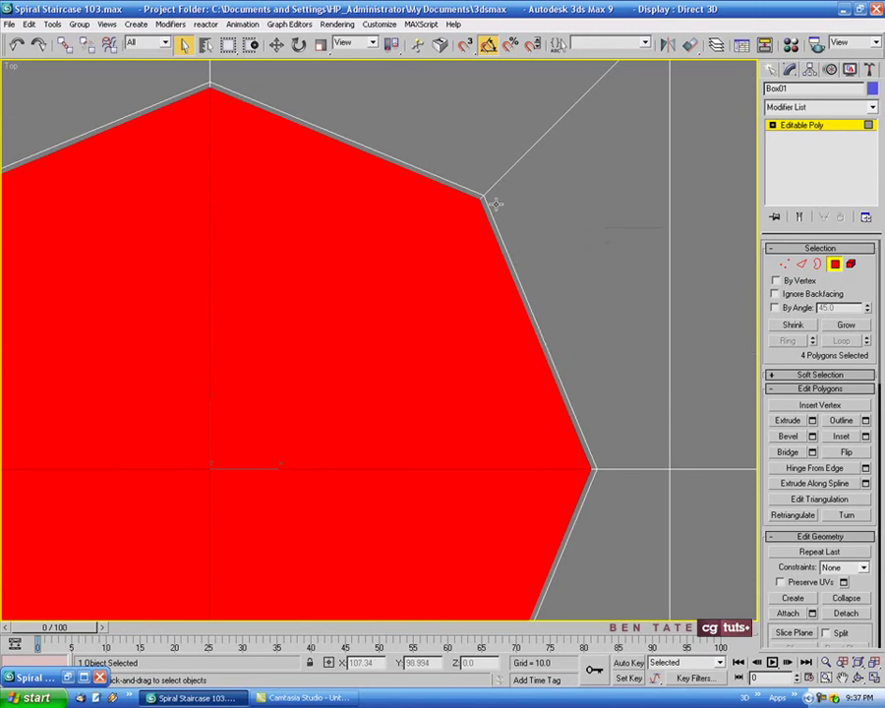
{"action": "scroll", "coordinate": [580, 264], "scroll_direction": "down", "scroll_amount": 6}
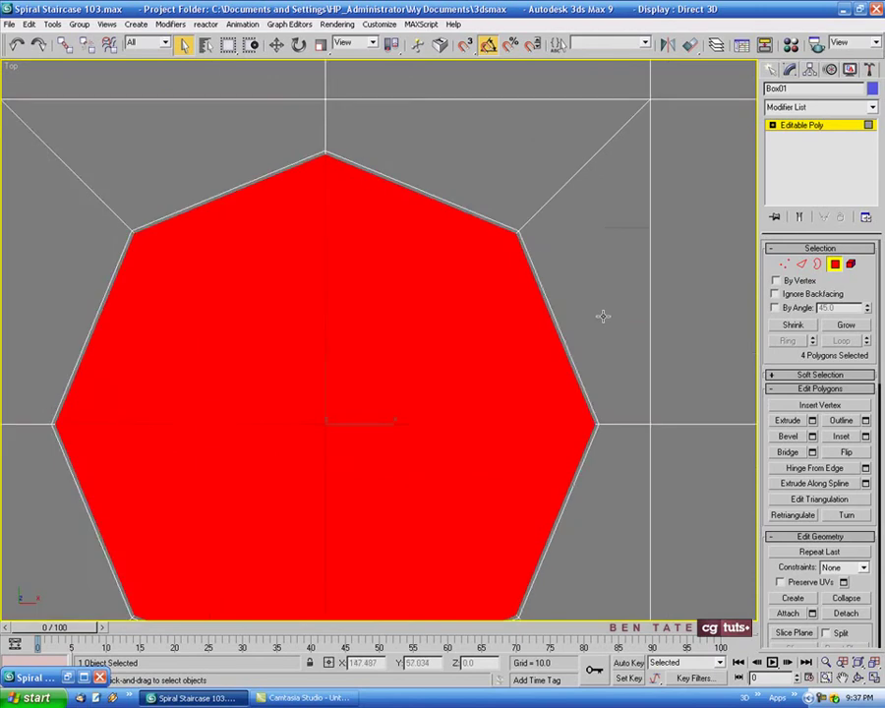
Delete the four inset polygons to open the stair hole in the slab, then leave polygon editing
{"action": "middle_click_drag", "start_coordinate": [608, 292], "coordinate": [598, 273]}
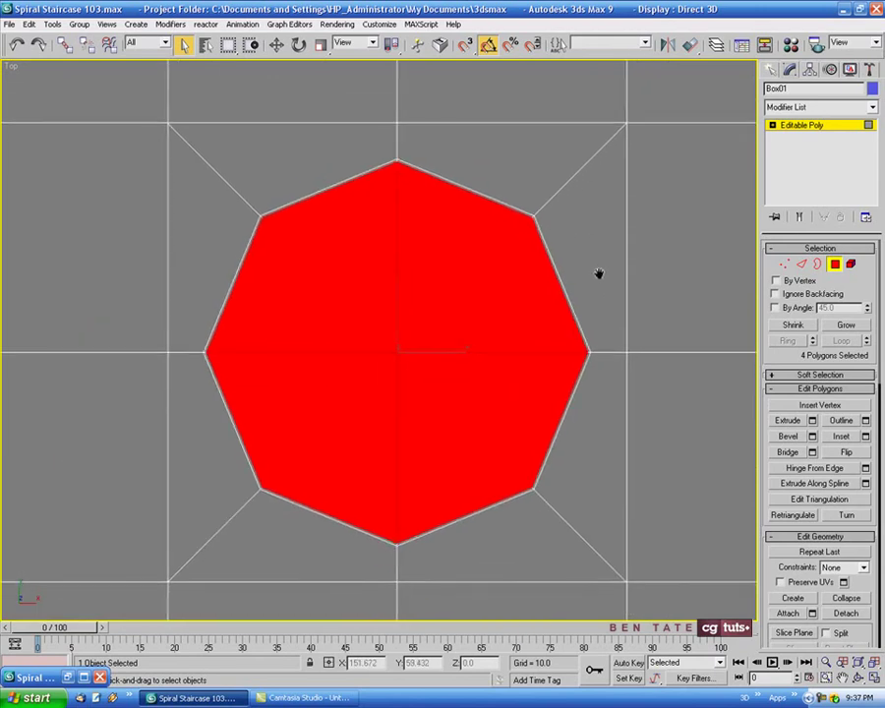
{"action": "left_click", "coordinate": [599, 273]}
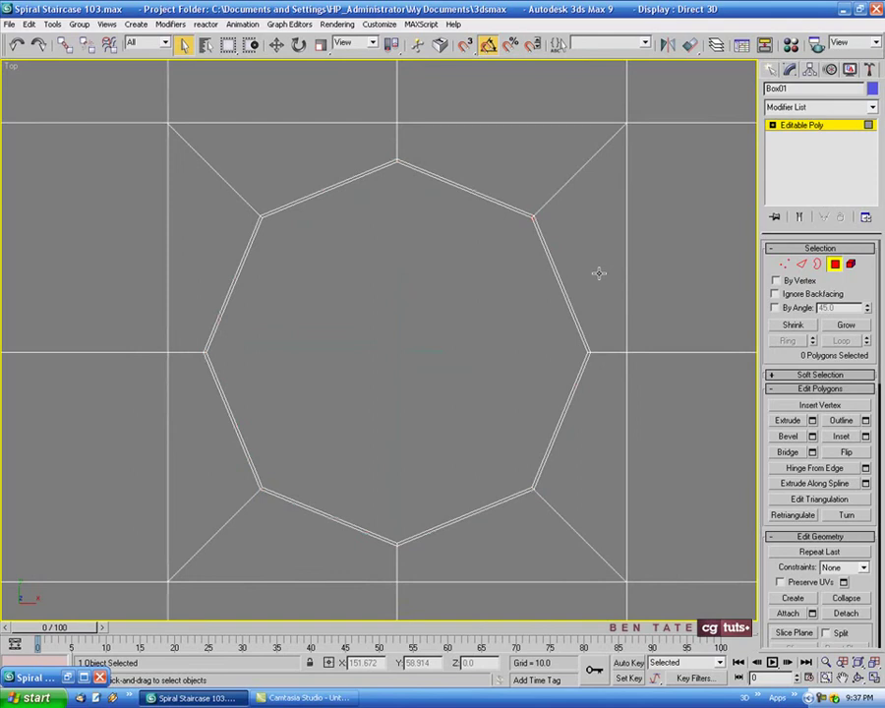
{"action": "left_click", "coordinate": [836, 265]}
In the maximized Perspective view, add a Shell modifier to the slab with Inner Amount 20 and Outer Amount 0
{"action": "middle_click_drag", "start_coordinate": [669, 380], "coordinate": [666, 374]}
{"action": "key", "text": "alt+w"}
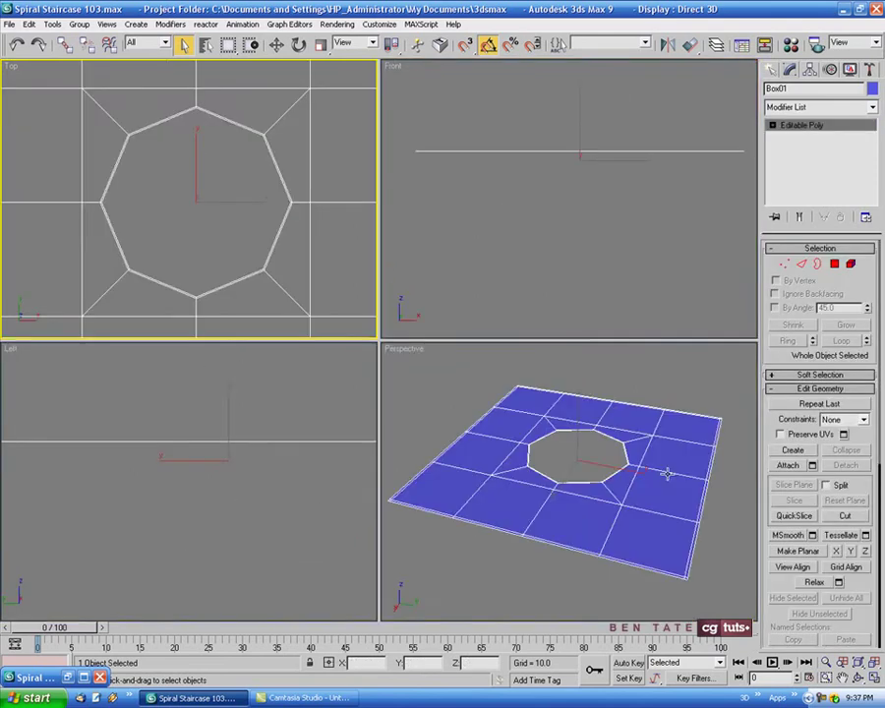
{"action": "right_click", "coordinate": [668, 476]}
{"action": "key", "text": "alt+w"}
{"action": "middle_click_drag", "start_coordinate": [639, 445], "coordinate": [605, 412], "text": "alt"}
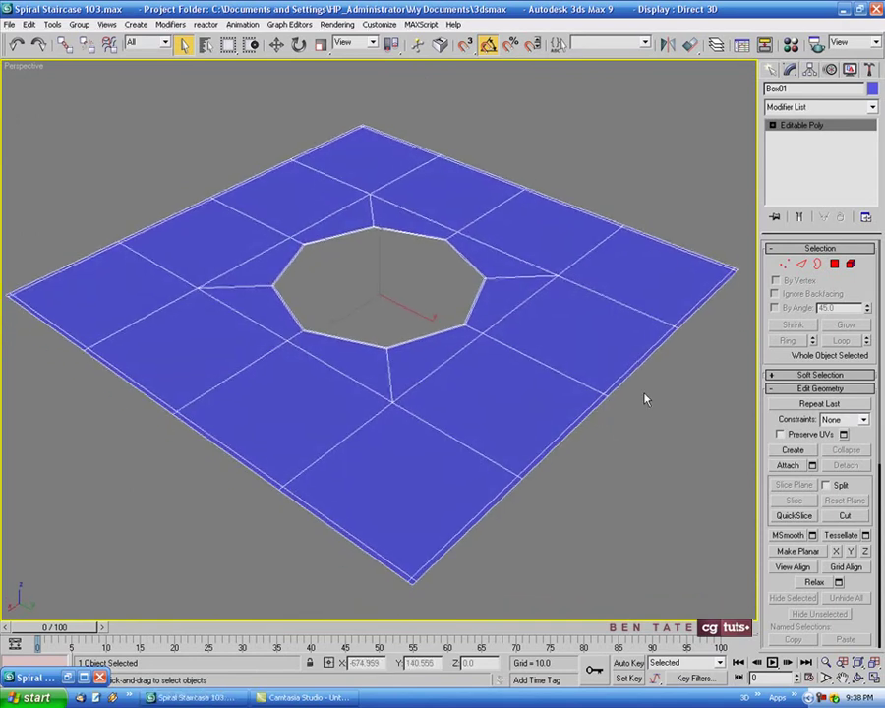
{"action": "left_click", "coordinate": [873, 108]}
{"action": "left_click_drag", "start_coordinate": [873, 191], "coordinate": [878, 435]}
{"action": "left_click", "coordinate": [846, 344]}
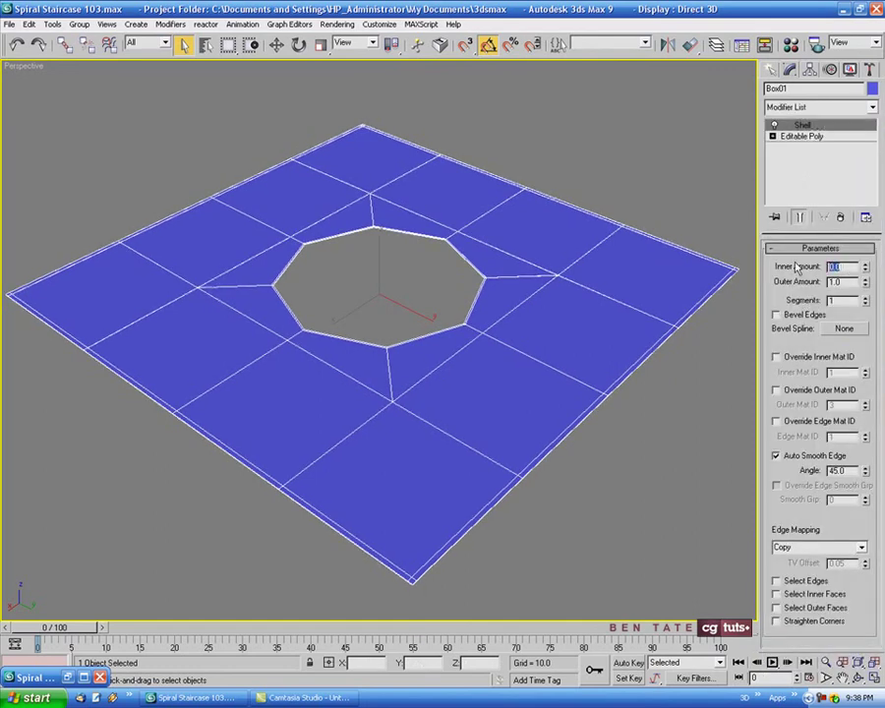
{"action": "key", "text": "Tab"}
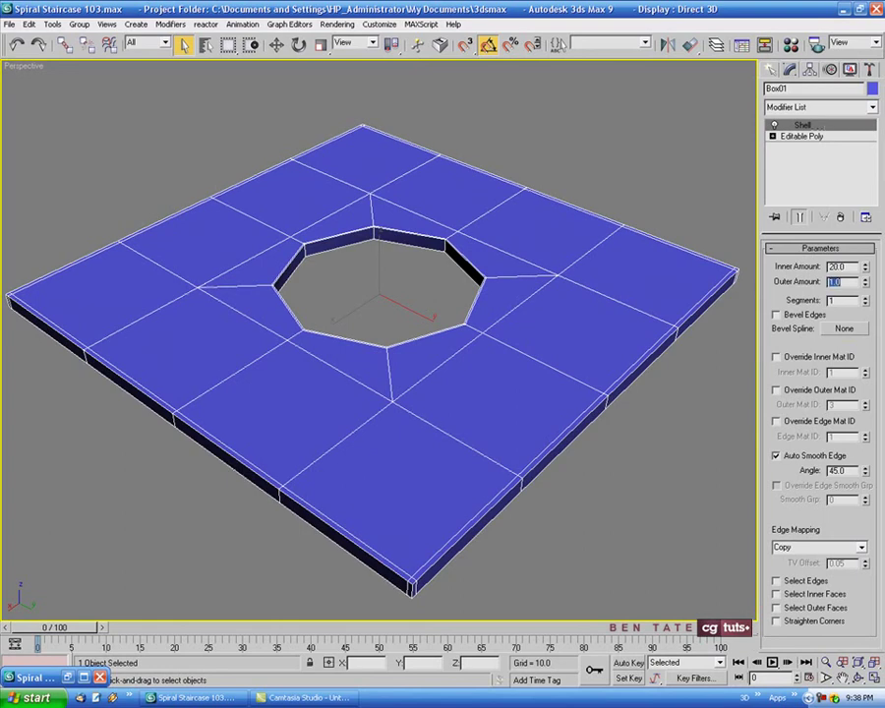
{"action": "key", "text": "Return"}
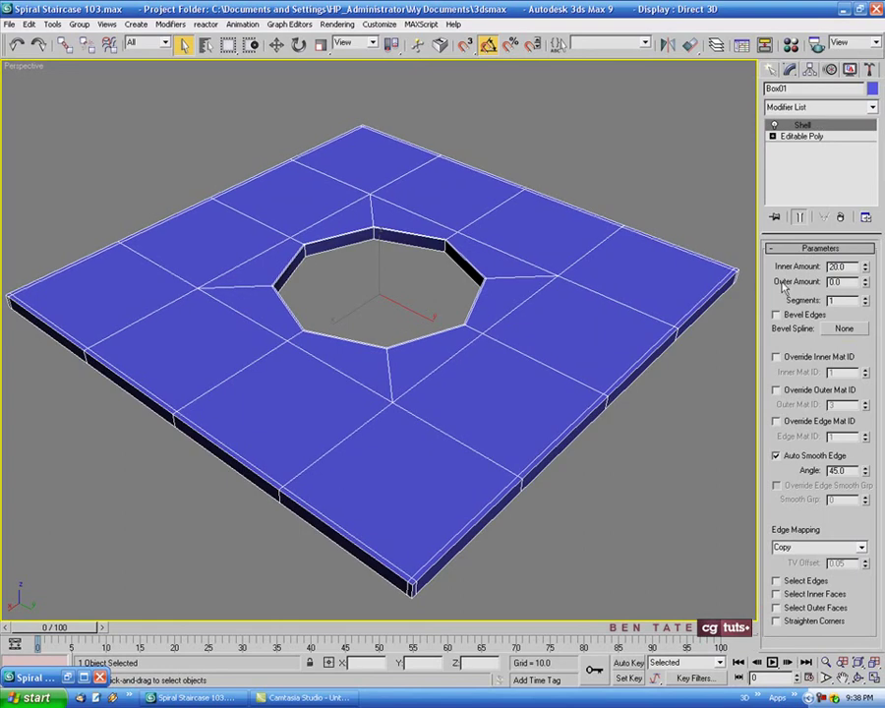
Convert the shelled floor slab to an Editable Poly
{"action": "mouse_move", "coordinate": [620, 314]}
{"action": "middle_mouse_down", "text": "alt"}
{"action": "mouse_move", "coordinate": [611, 296]}
{"action": "mouse_move", "coordinate": [618, 352]}
{"action": "mouse_move", "coordinate": [628, 306]}
{"action": "mouse_move", "coordinate": [613, 311]}
{"action": "middle_mouse_up", "text": "alt"}
{"action": "middle_click_drag", "start_coordinate": [606, 464], "coordinate": [538, 435], "text": "alt"}
{"action": "right_click", "coordinate": [489, 342]}
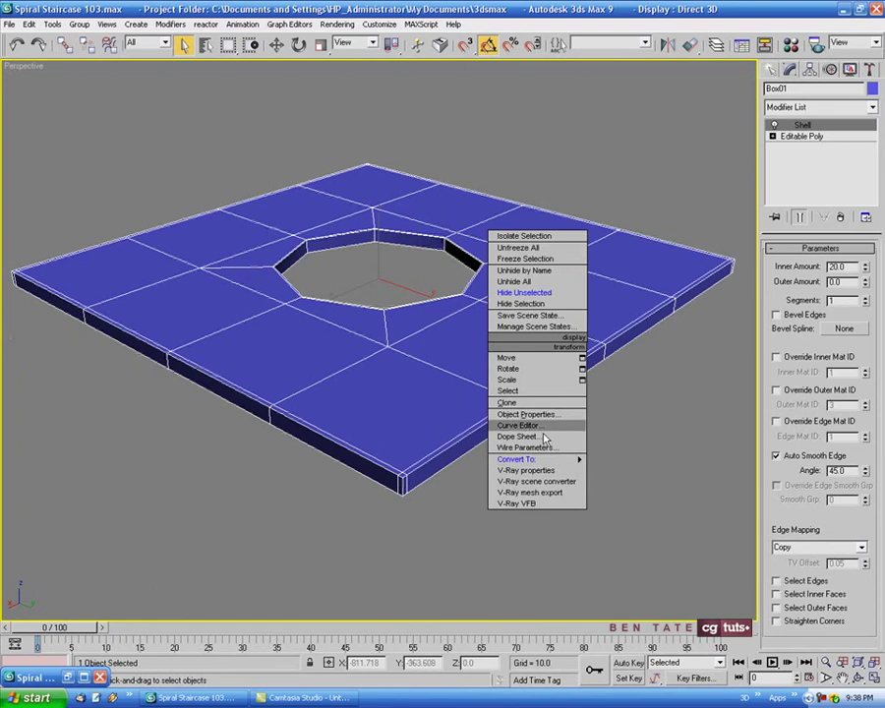
{"action": "mouse_move", "coordinate": [540, 459]}
{"action": "left_click", "coordinate": [611, 472]}
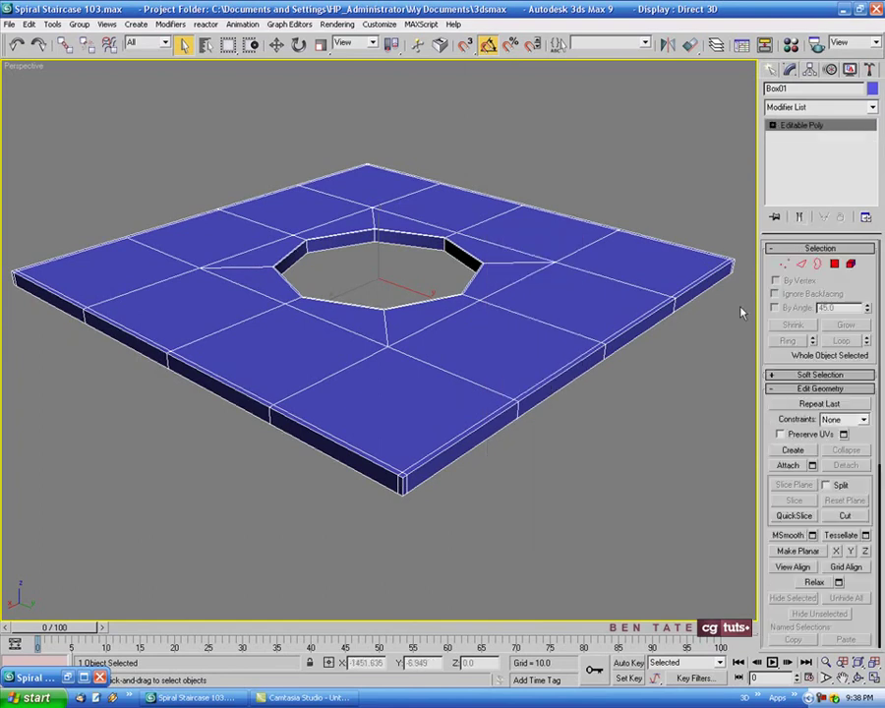
Ring-select the vertical edges around the slab's outer side and connect them with 2 segments and a pinch of 65
{"action": "left_click", "coordinate": [802, 266]}
{"action": "middle_click_drag", "start_coordinate": [582, 462], "coordinate": [608, 419]}
{"action": "scroll", "coordinate": [485, 462], "scroll_direction": "up", "scroll_amount": 4}
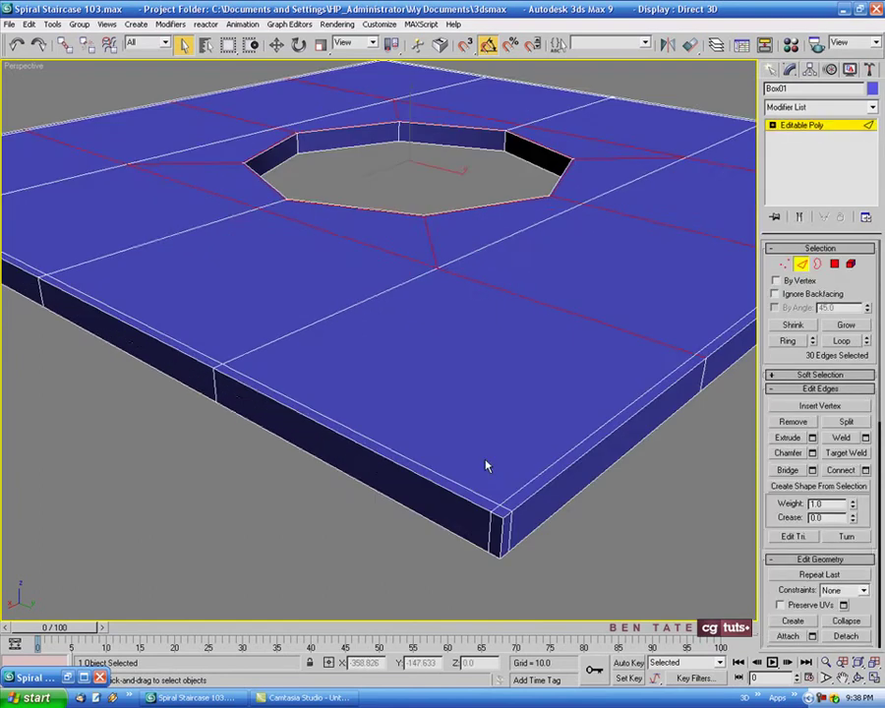
{"action": "middle_click_drag", "start_coordinate": [505, 477], "coordinate": [475, 423]}
{"action": "left_click", "coordinate": [444, 439]}
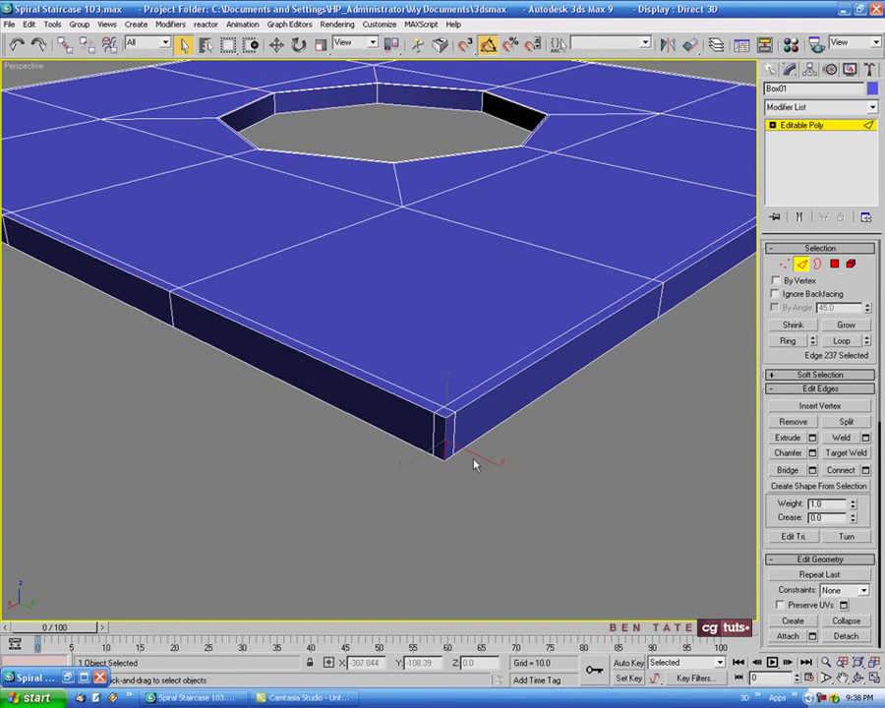
{"action": "left_click", "coordinate": [789, 341]}
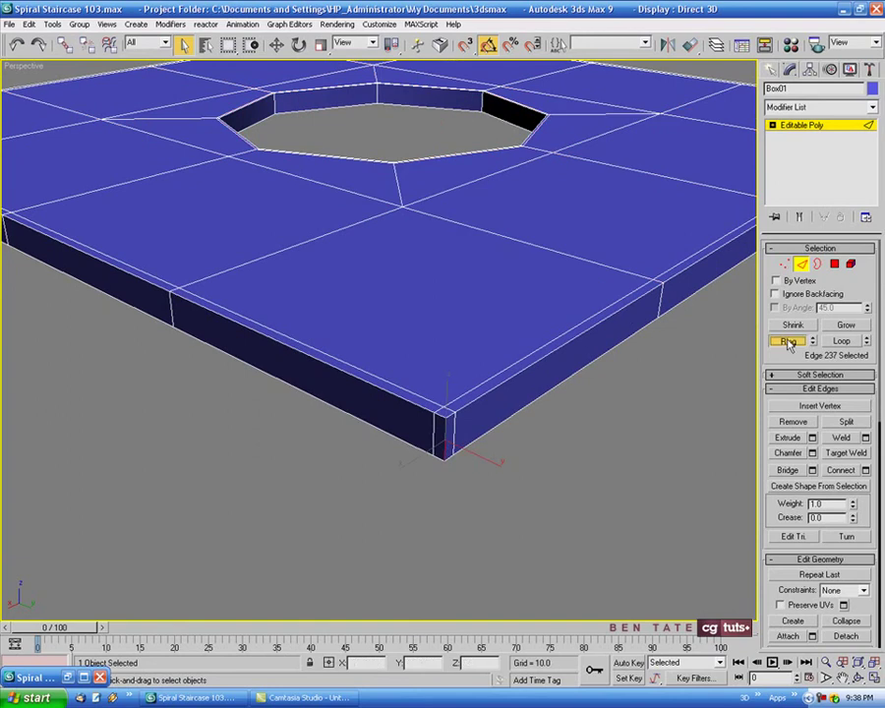
{"action": "left_click", "coordinate": [865, 470]}
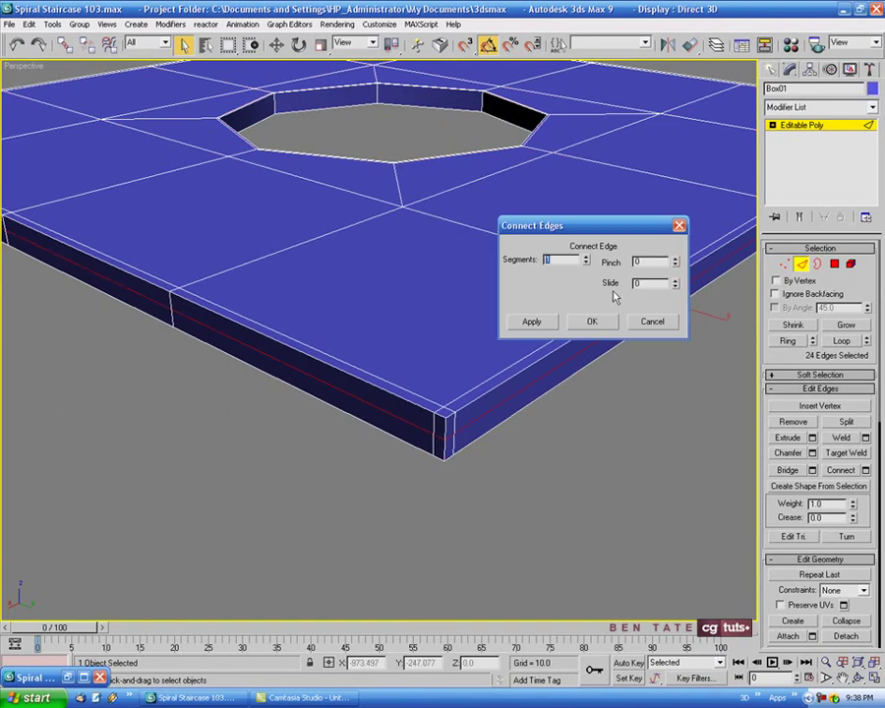
{"action": "left_click", "coordinate": [585, 257]}
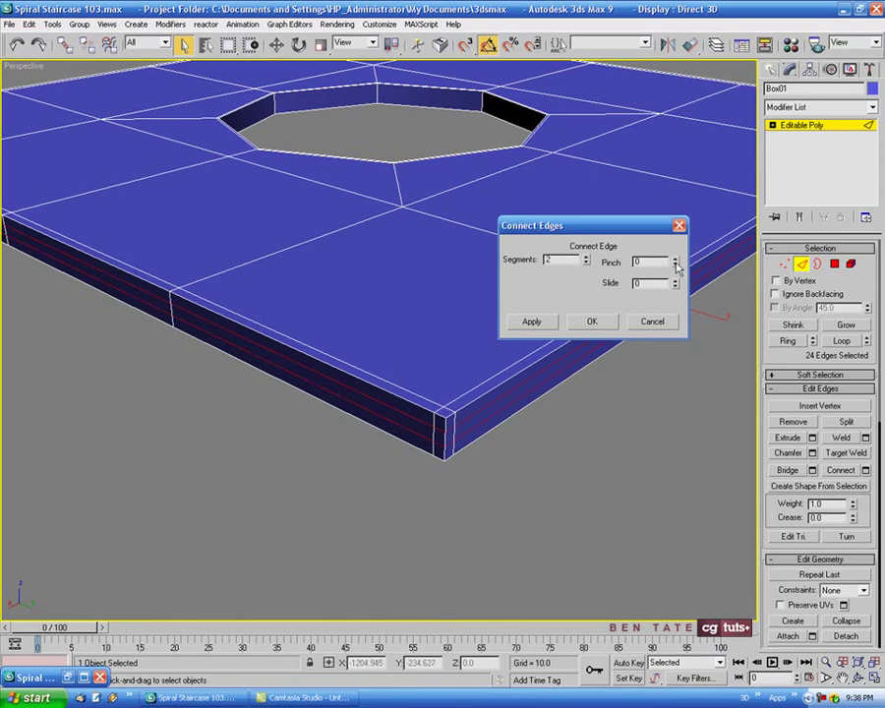
{"action": "left_click_drag", "start_coordinate": [676, 266], "coordinate": [672, 184]}
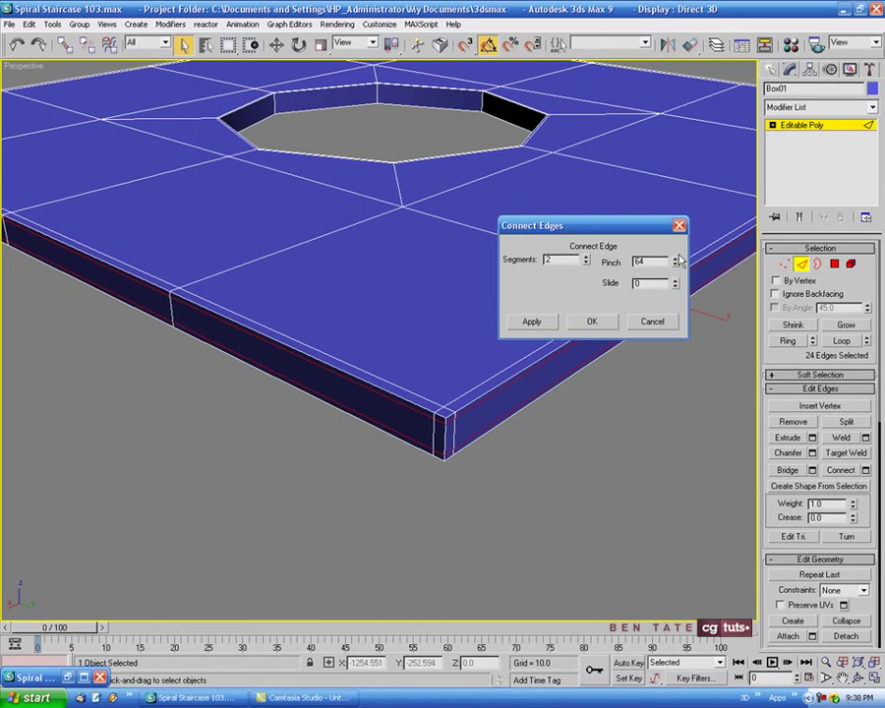
{"action": "left_click", "coordinate": [608, 324]}
Ring-select the hole's vertical inner edges, connect them with 2 segments and a pinch of 80, and leave edge editing
{"action": "middle_click_drag", "start_coordinate": [502, 200], "coordinate": [527, 398]}
{"action": "scroll", "coordinate": [425, 299], "scroll_direction": "up", "scroll_amount": 3}
{"action": "scroll", "coordinate": [425, 300], "scroll_direction": "up", "scroll_amount": 5}
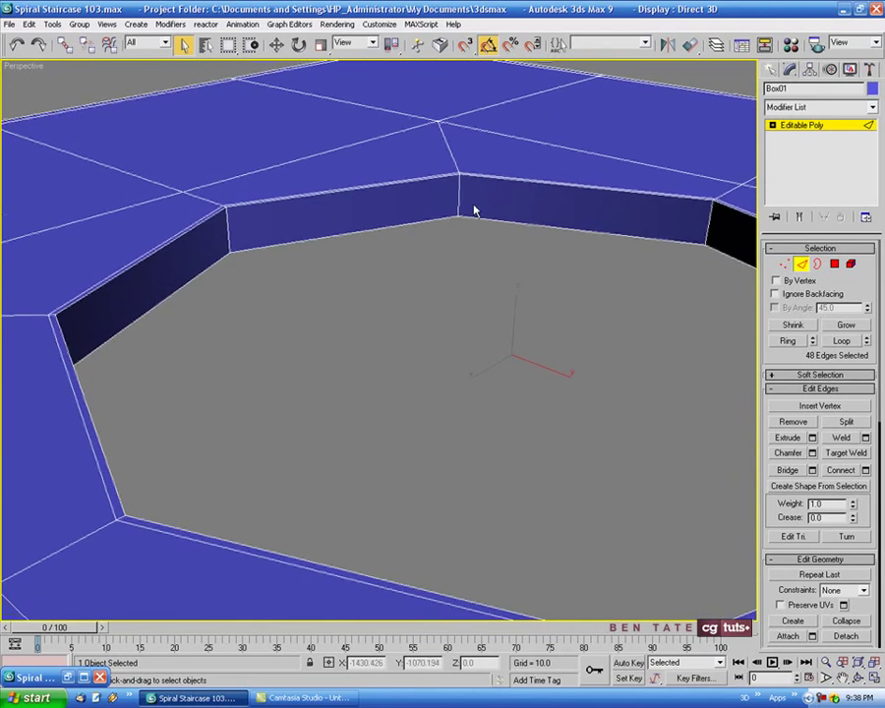
{"action": "left_click", "coordinate": [458, 190]}
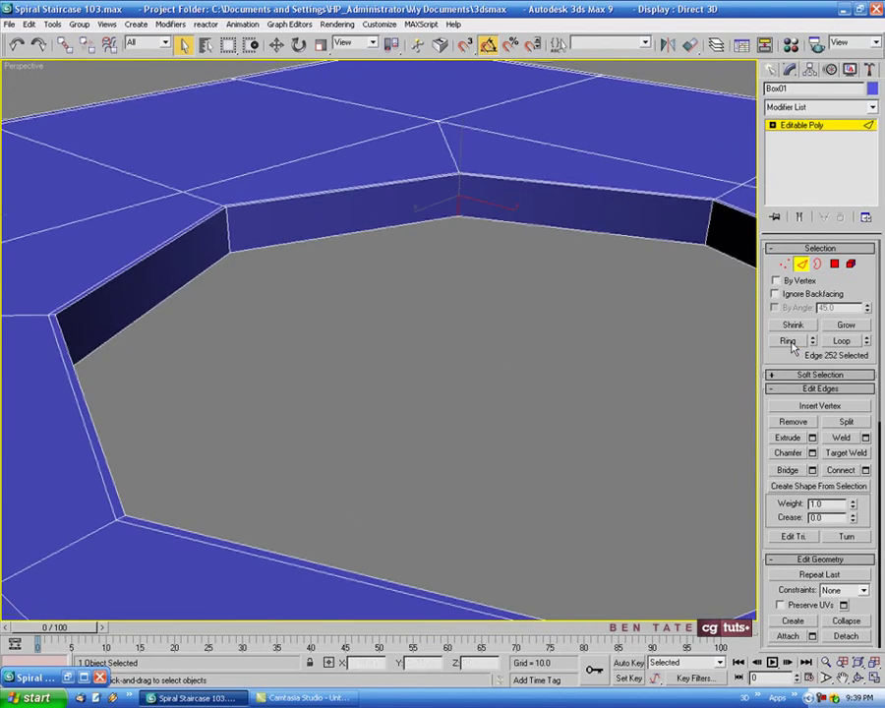
{"action": "left_click", "coordinate": [788, 341]}
{"action": "left_click", "coordinate": [866, 471]}
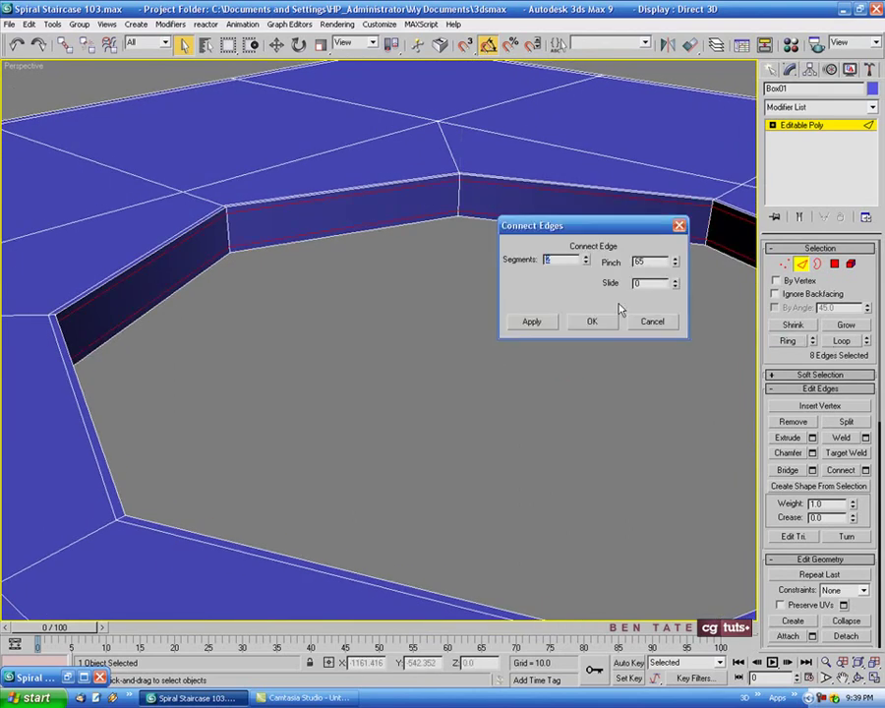
{"action": "left_click_drag", "start_coordinate": [676, 264], "coordinate": [675, 248]}
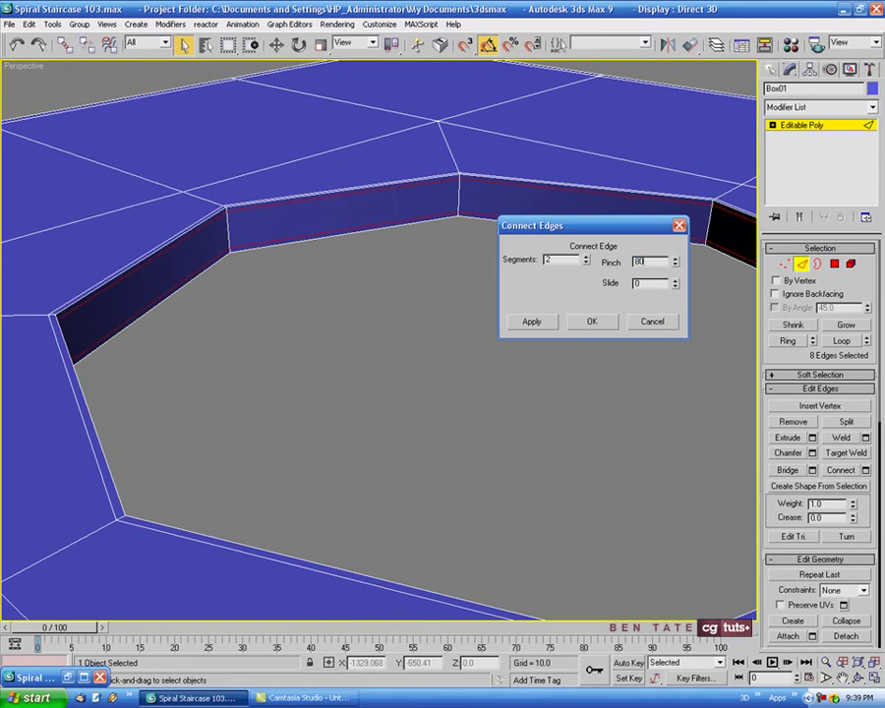
{"action": "key", "text": "Return"}
{"action": "left_click", "coordinate": [587, 324]}
{"action": "middle_click_drag", "start_coordinate": [585, 331], "coordinate": [556, 336]}
{"action": "left_click", "coordinate": [804, 265]}
{"action": "scroll", "coordinate": [618, 315], "scroll_direction": "down", "scroll_amount": 5}
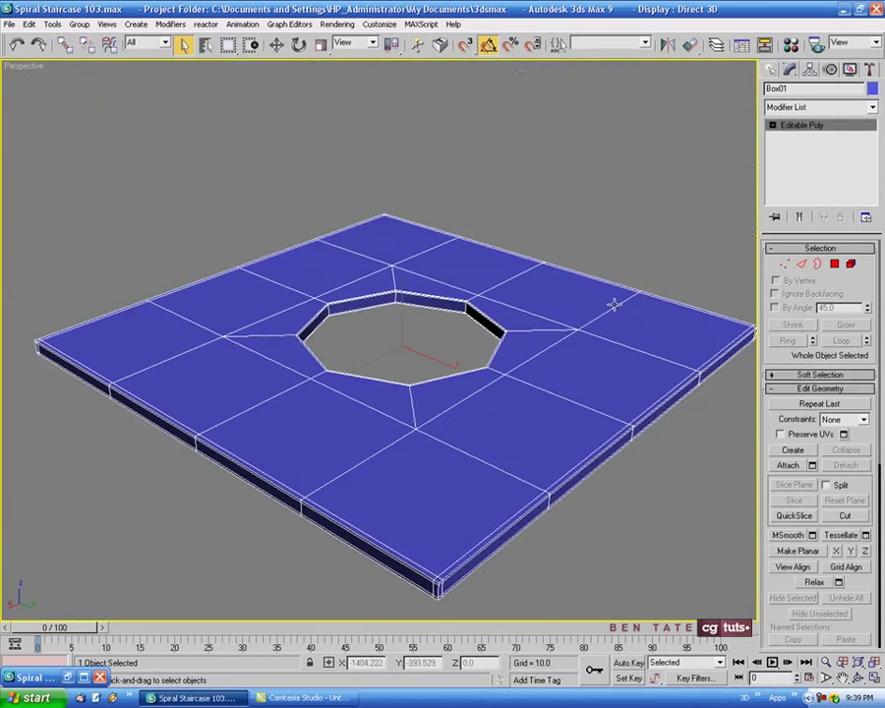
Add a TurboSmooth modifier to the slab with 2 iterations and Isoline Display enabled, and view it shaded without edged faces
{"action": "middle_click_drag", "start_coordinate": [615, 304], "coordinate": [615, 261]}
{"action": "left_click", "coordinate": [873, 109]}
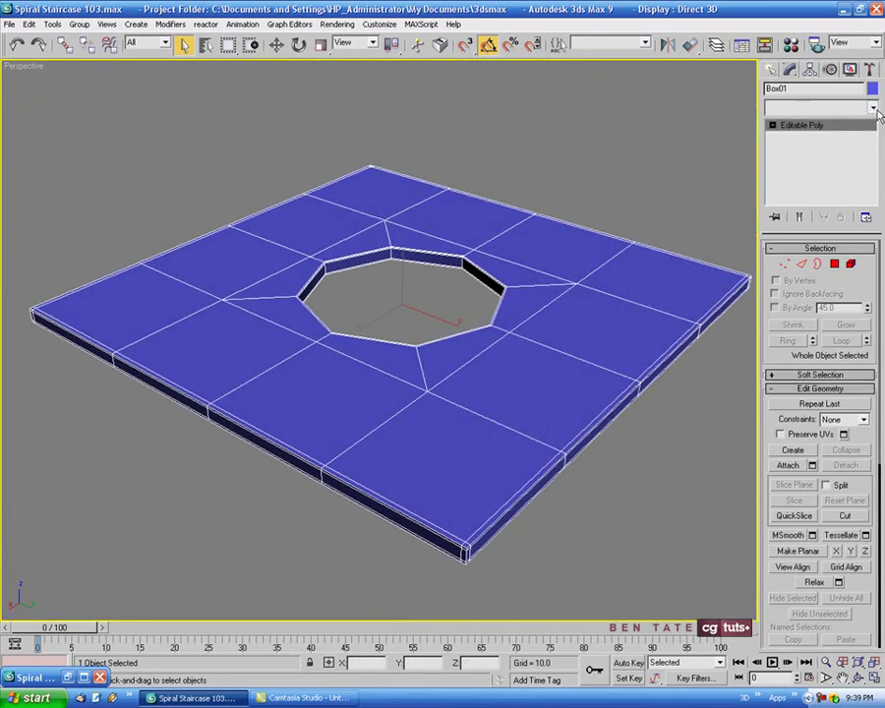
{"action": "left_click_drag", "start_coordinate": [875, 169], "coordinate": [880, 440]}
{"action": "left_click", "coordinate": [800, 518]}
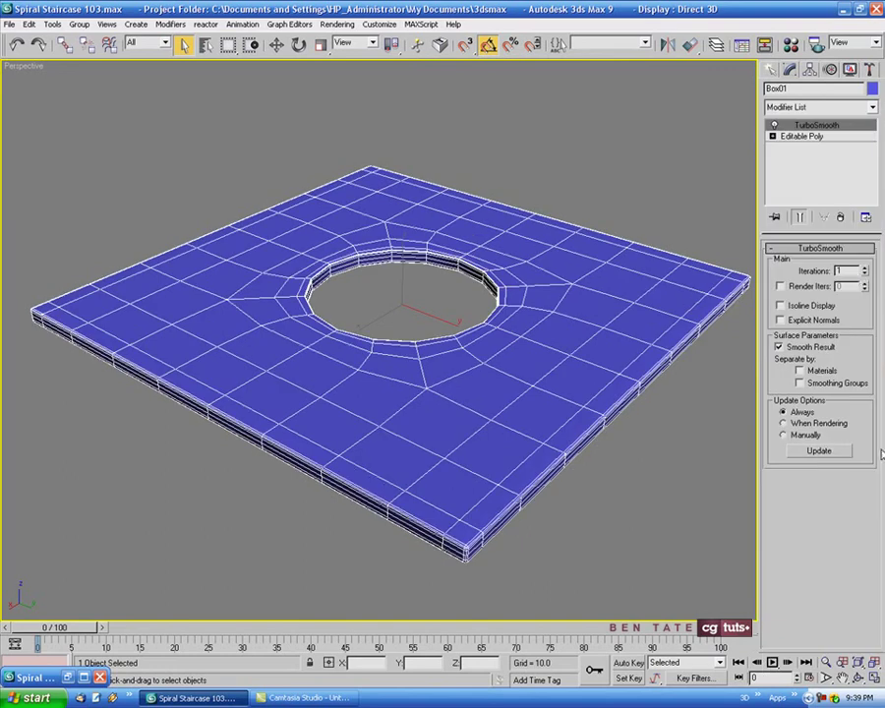
{"action": "left_click", "coordinate": [864, 269]}
{"action": "left_click", "coordinate": [779, 305]}
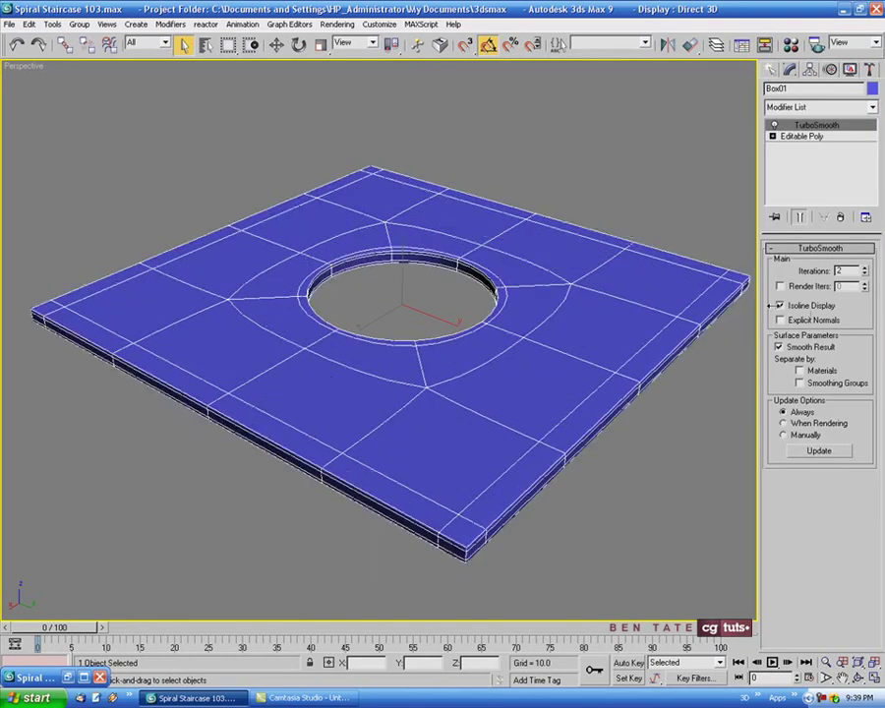
{"action": "key", "text": "F4"}
{"action": "middle_click_drag", "start_coordinate": [617, 337], "coordinate": [574, 338], "text": "alt"}
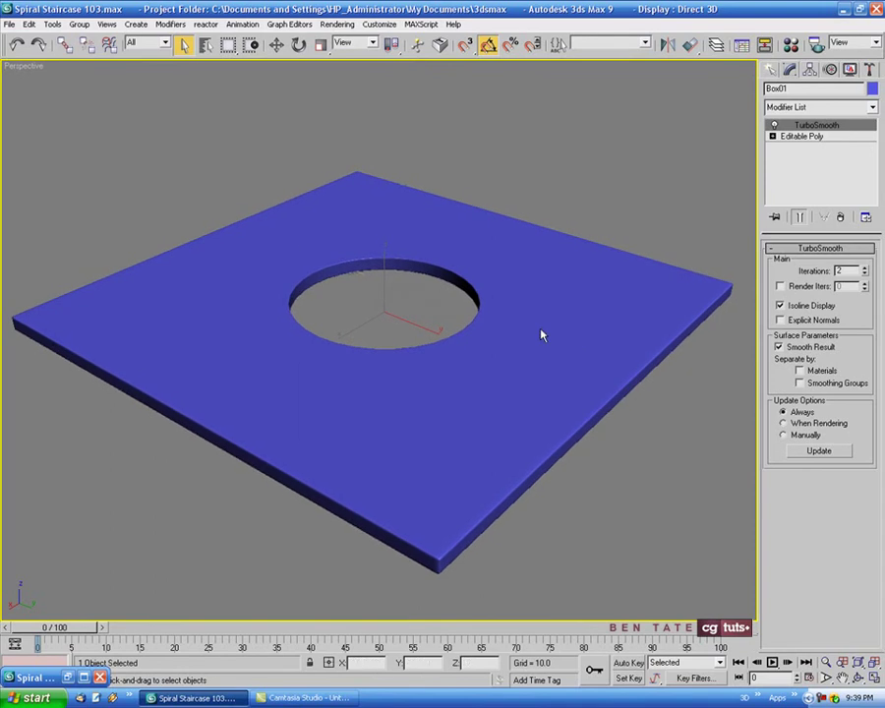
Set the slab's object color to black and assign the 01 - Default material to it
{"action": "left_click", "coordinate": [546, 383]}
{"action": "left_click", "coordinate": [517, 427]}
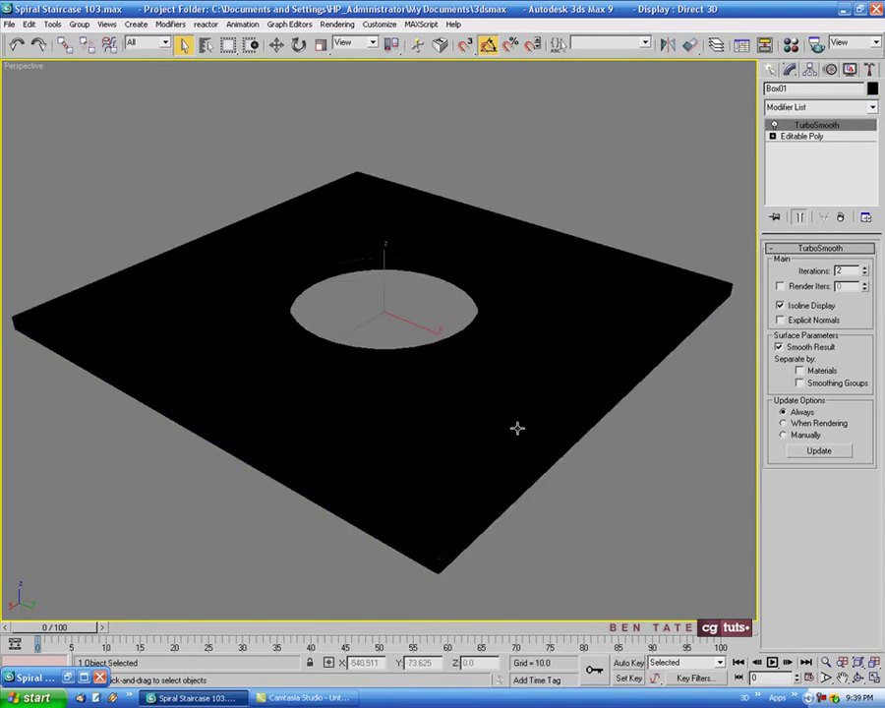
{"action": "key", "text": "m"}
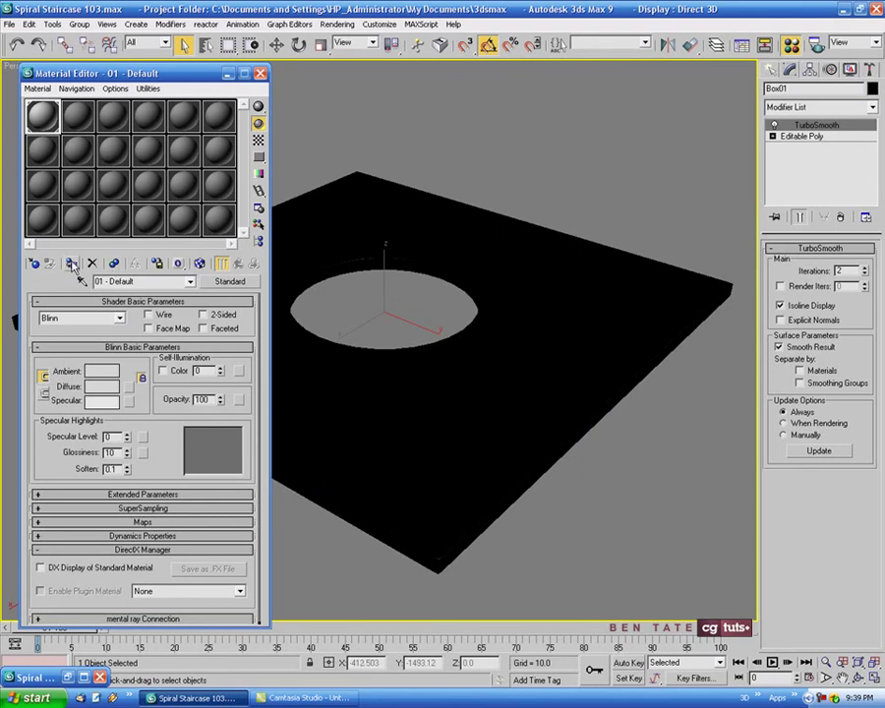
{"action": "left_click", "coordinate": [71, 264]}
{"action": "left_click", "coordinate": [260, 73]}
{"action": "middle_click_drag", "start_coordinate": [457, 212], "coordinate": [451, 204]}
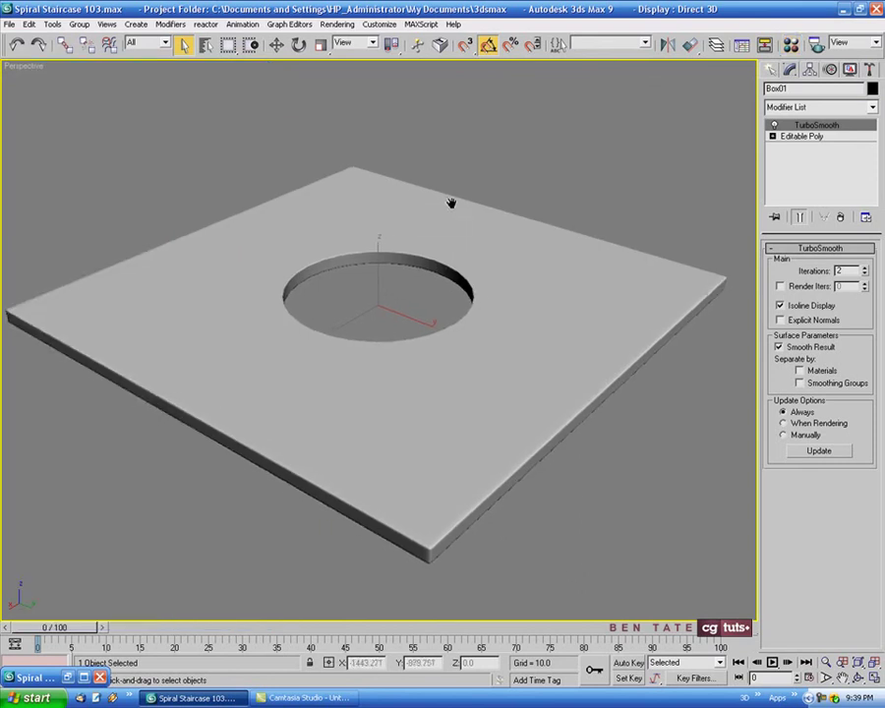
Turn edged faces back on, unhide all objects, and deselect the slab to view it together with the staircase
{"action": "key", "text": "F4"}
{"action": "right_click", "coordinate": [467, 307]}
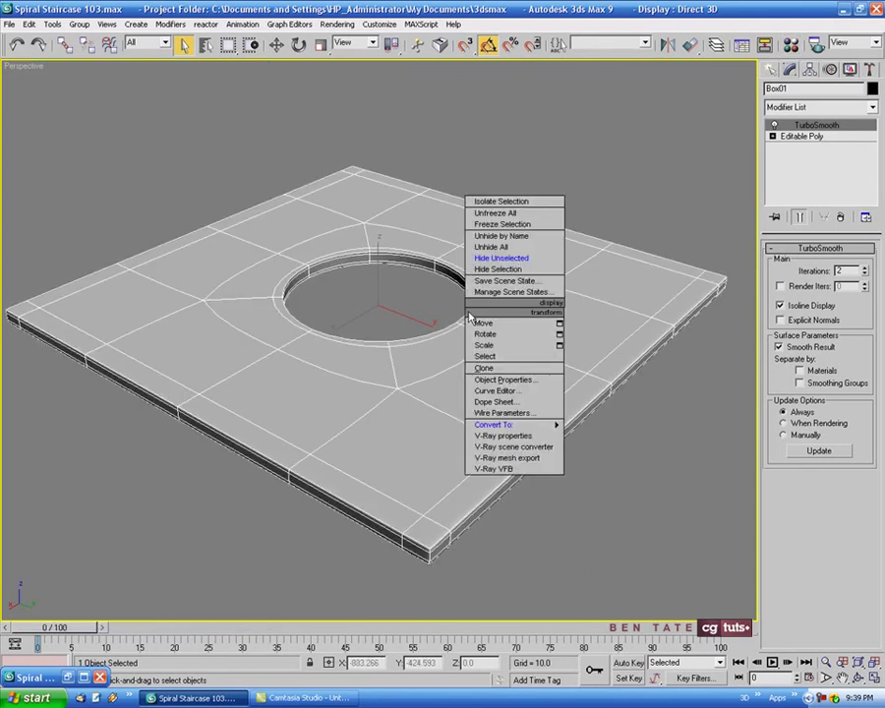
{"action": "left_click", "coordinate": [496, 244]}
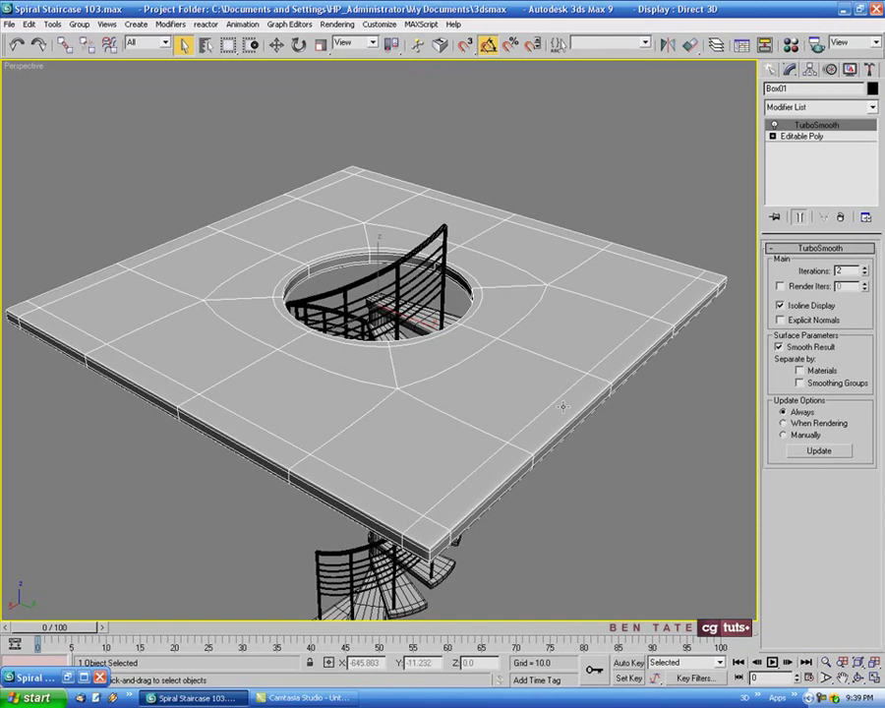
{"action": "left_click", "coordinate": [649, 442]}
{"action": "middle_click_drag", "start_coordinate": [650, 435], "coordinate": [413, 490], "text": "alt"}
{"action": "scroll", "coordinate": [444, 360], "scroll_direction": "up", "scroll_amount": 4}
{"action": "middle_click_drag", "start_coordinate": [447, 359], "coordinate": [370, 361]}
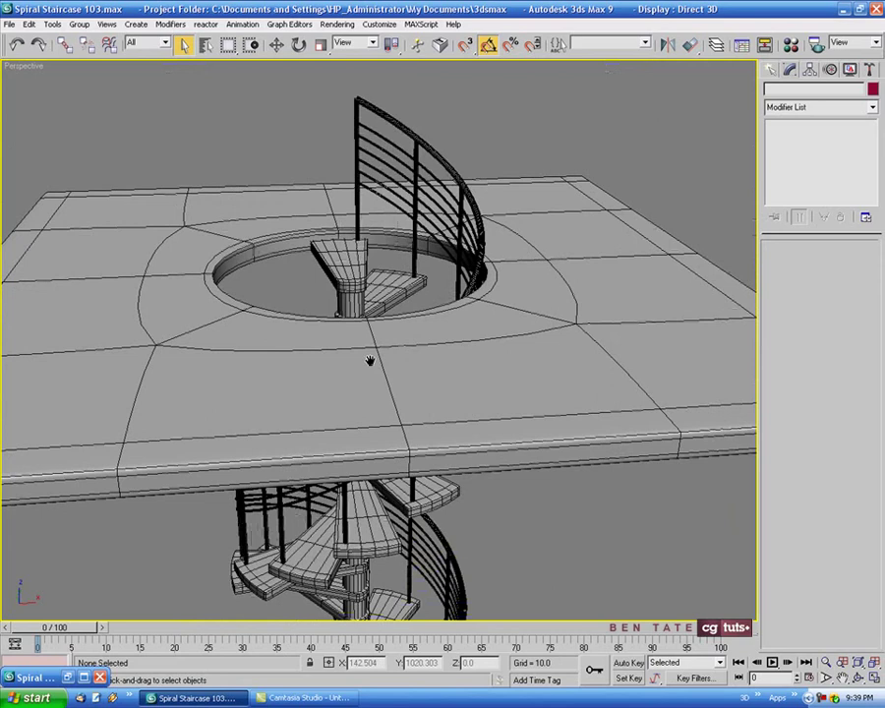
Select the slab and examine its height against the top step in the Front view and the maximized Perspective view
{"action": "left_click", "coordinate": [605, 236]}
{"action": "key", "text": "alt+w"}
{"action": "right_click", "coordinate": [589, 178]}
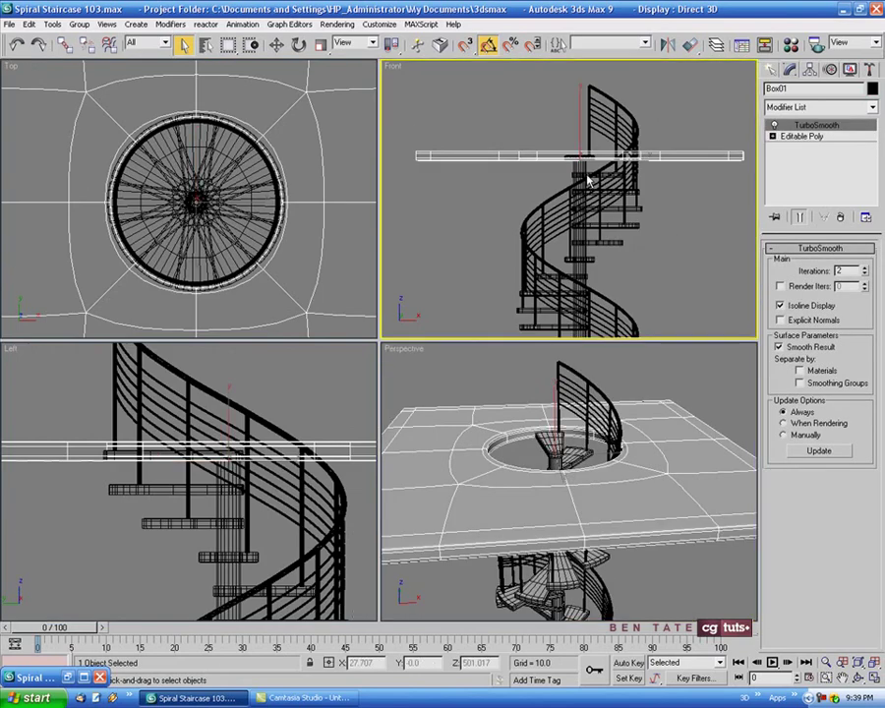
{"action": "scroll", "coordinate": [585, 174], "scroll_direction": "up", "scroll_amount": 8}
{"action": "middle_click_drag", "start_coordinate": [570, 153], "coordinate": [584, 267]}
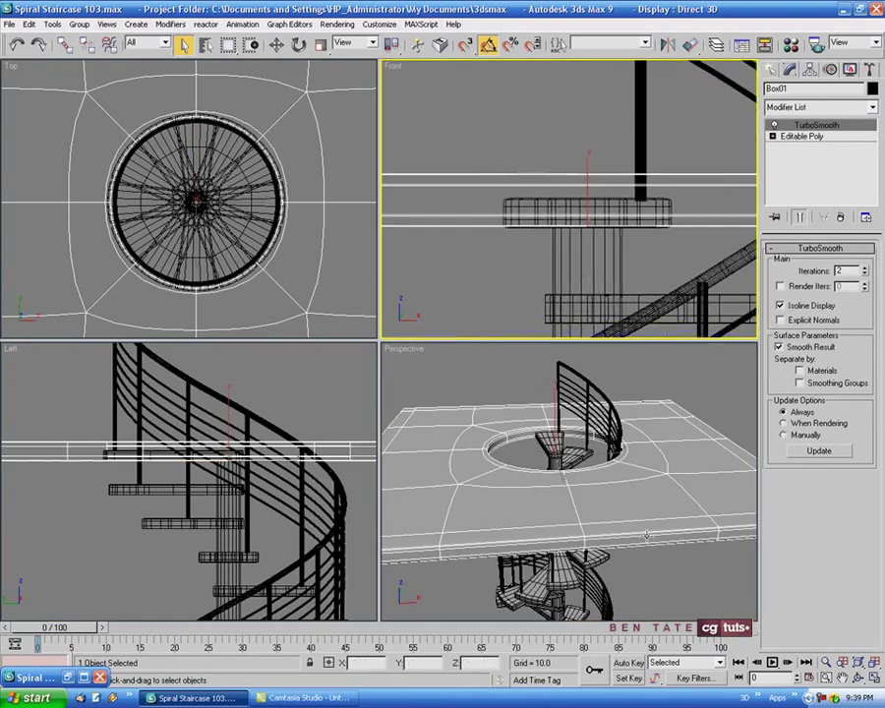
{"action": "right_click", "coordinate": [619, 378]}
{"action": "key", "text": "alt+w"}
{"action": "middle_click_drag", "start_coordinate": [541, 423], "coordinate": [615, 442], "text": "alt"}
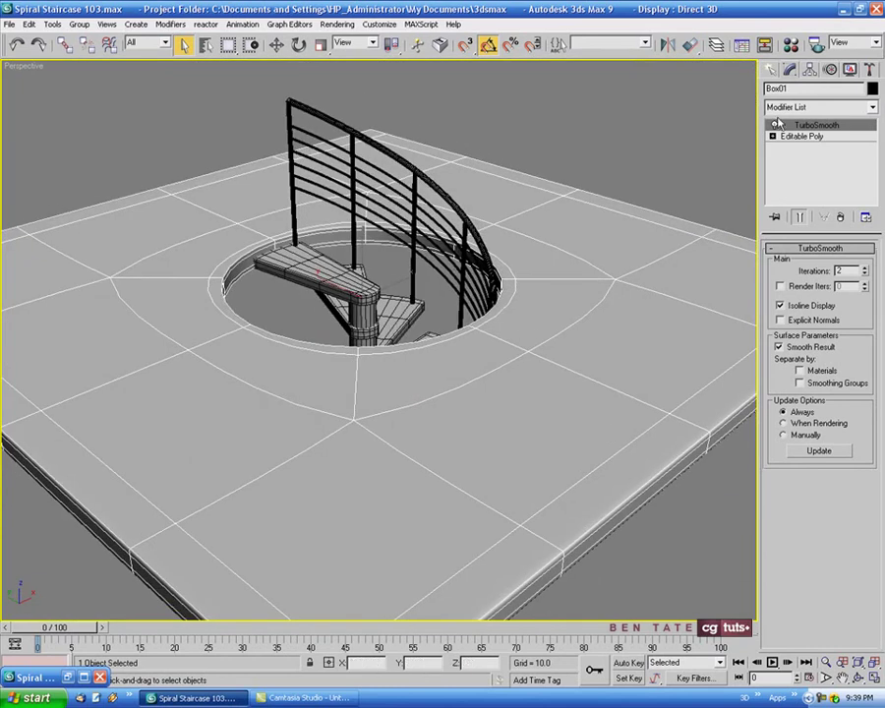
Rename the slab Floor and deselect it
{"action": "double_click", "coordinate": [794, 88]}
{"action": "type", "text": "Floor"}
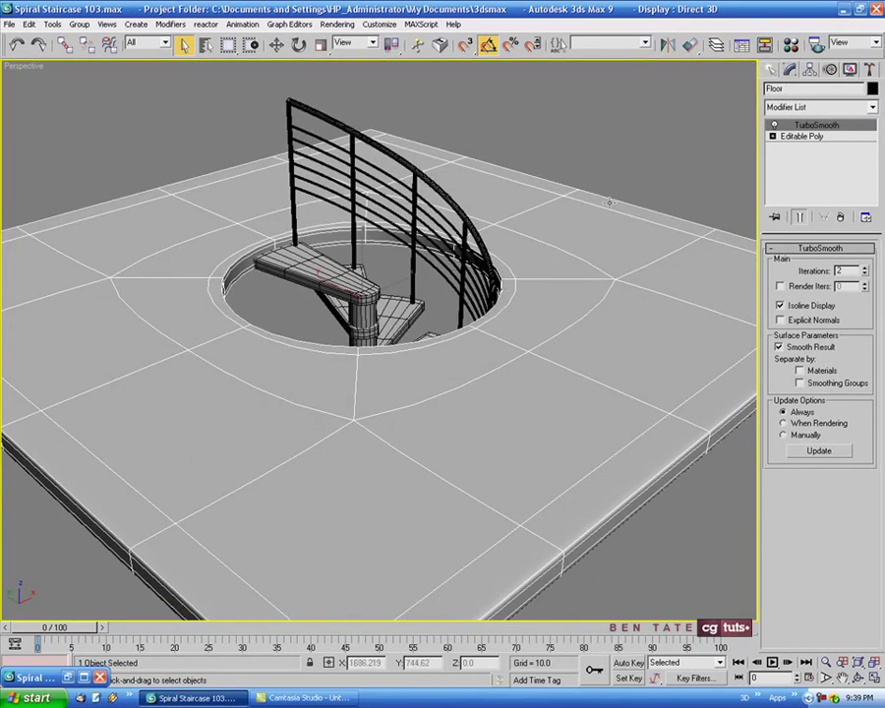
{"action": "middle_click_drag", "start_coordinate": [610, 203], "coordinate": [519, 202]}
{"action": "scroll", "coordinate": [600, 202], "scroll_direction": "down", "scroll_amount": 3}
{"action": "left_click", "coordinate": [599, 185]}
Bring up the Spiral Stairs.jpg reference image to compare it with the model
{"action": "scroll", "coordinate": [581, 185], "scroll_direction": "down", "scroll_amount": 2}
{"action": "left_click", "coordinate": [65, 676]}
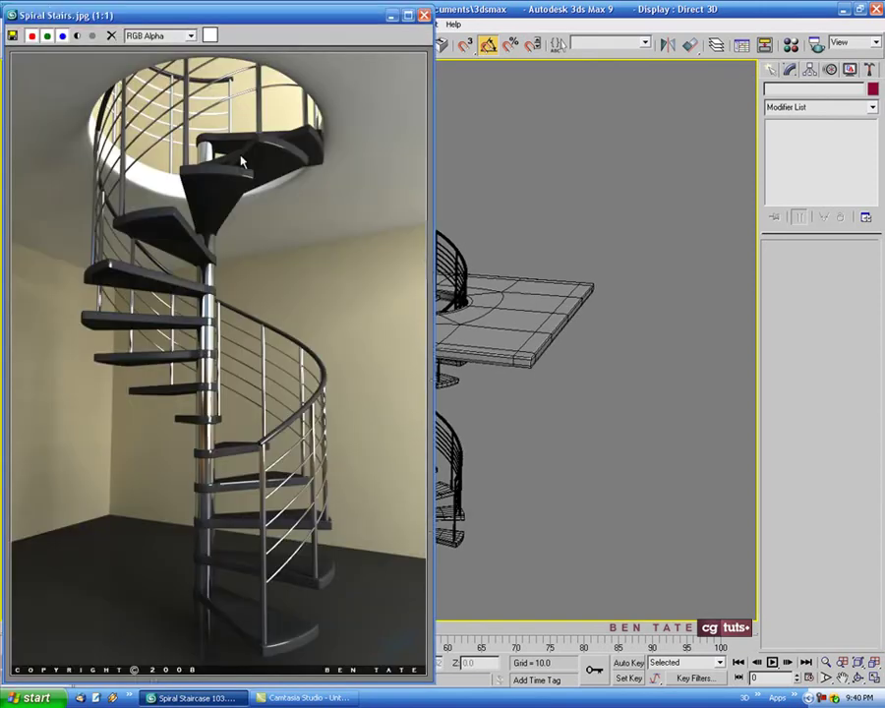